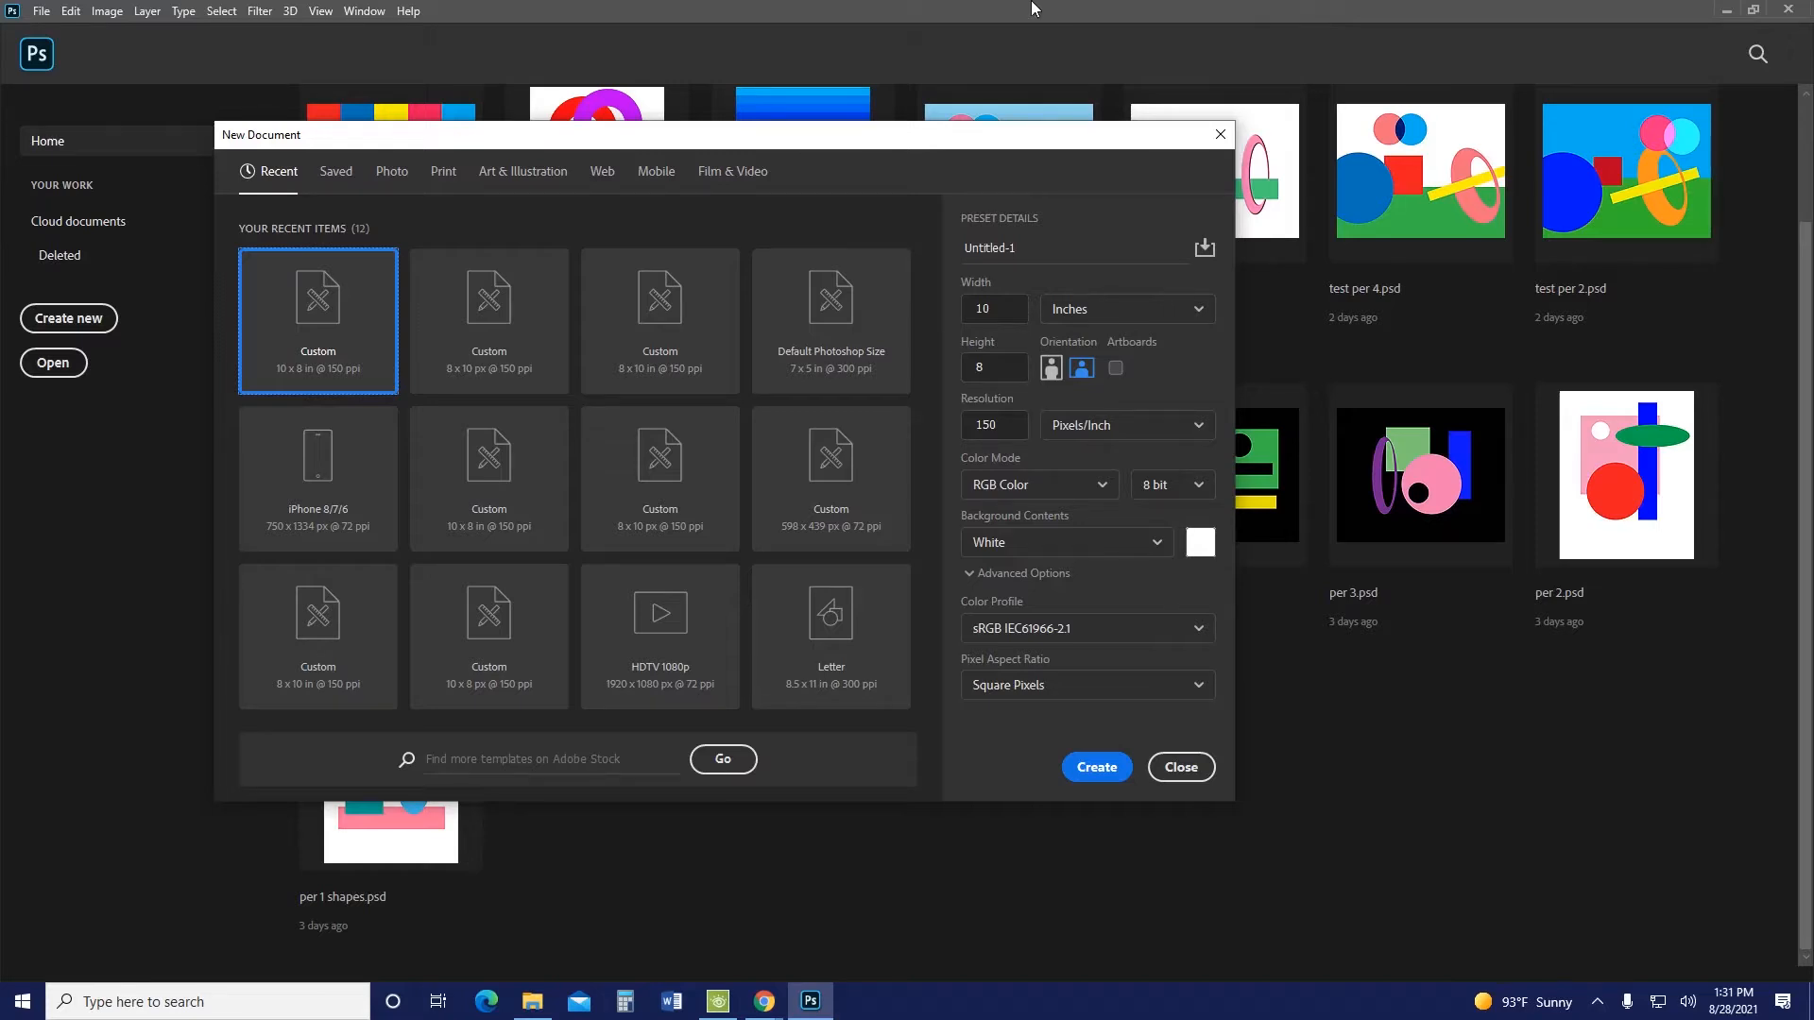
Create a new photo document 10 inches wide by 10 inches high at a resolution of 200 pixels per inch
click(388, 180)
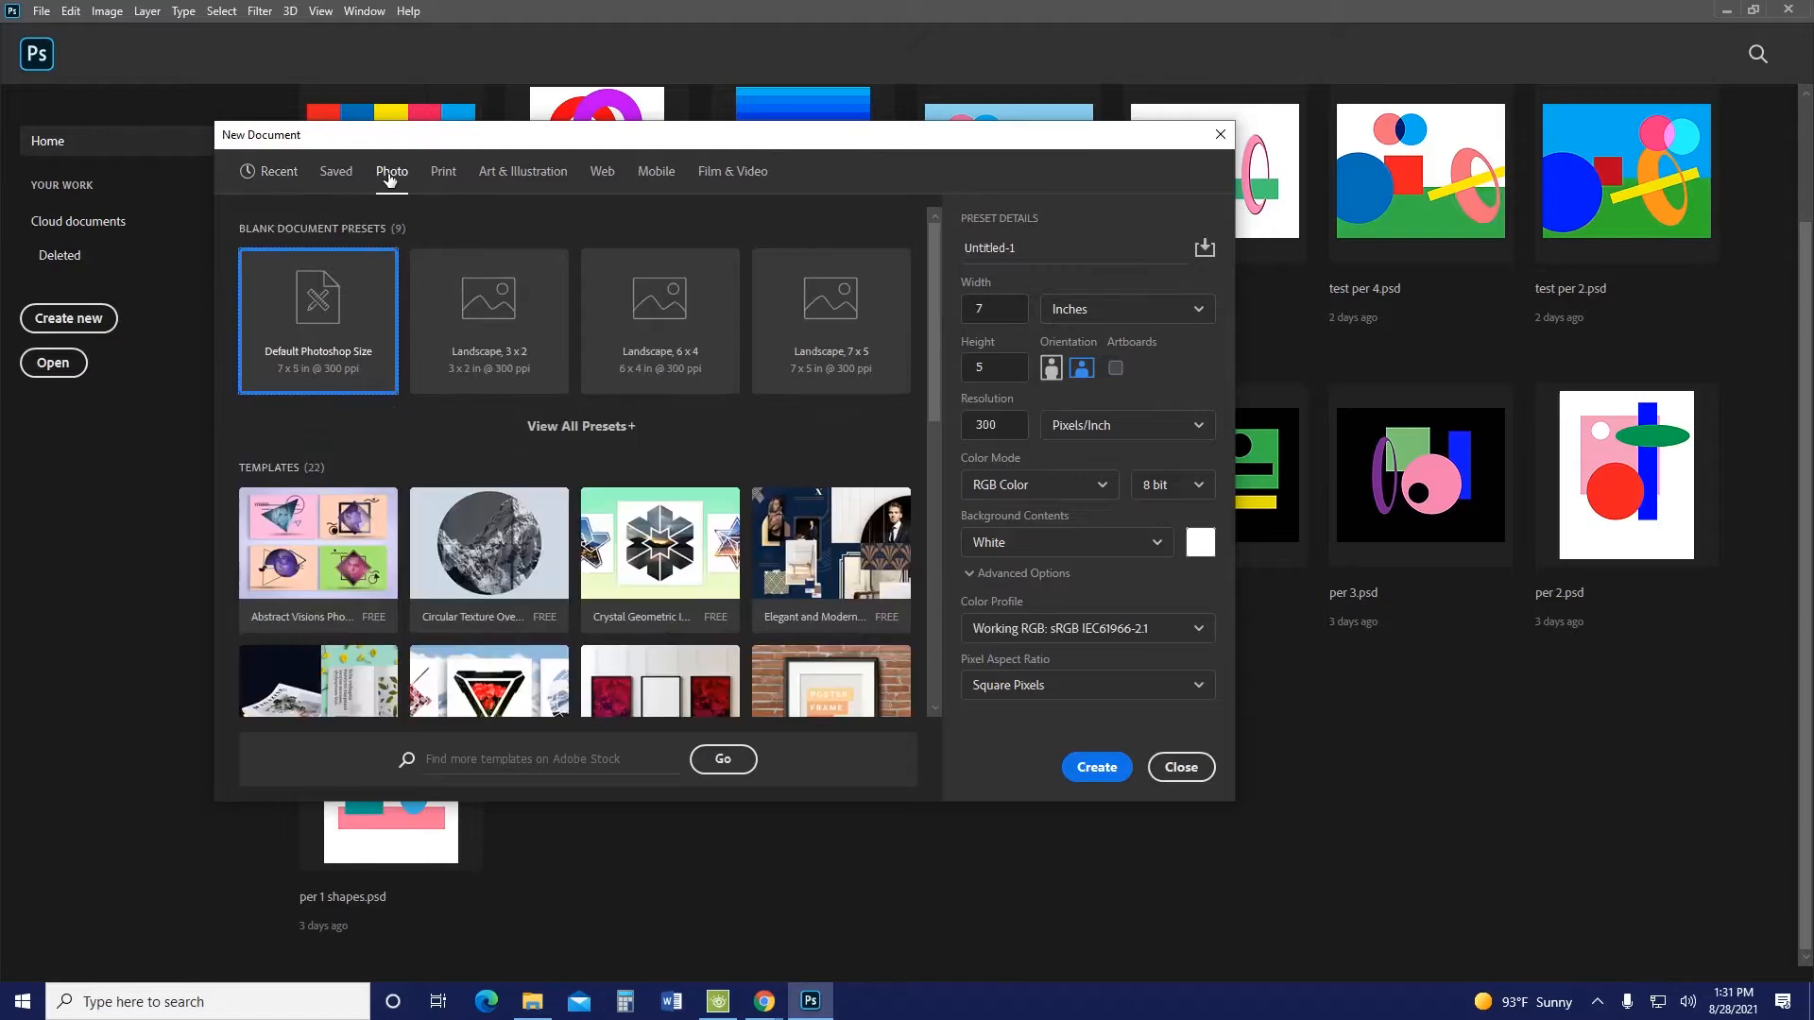
click(988, 306)
drag(988, 306, 960, 313)
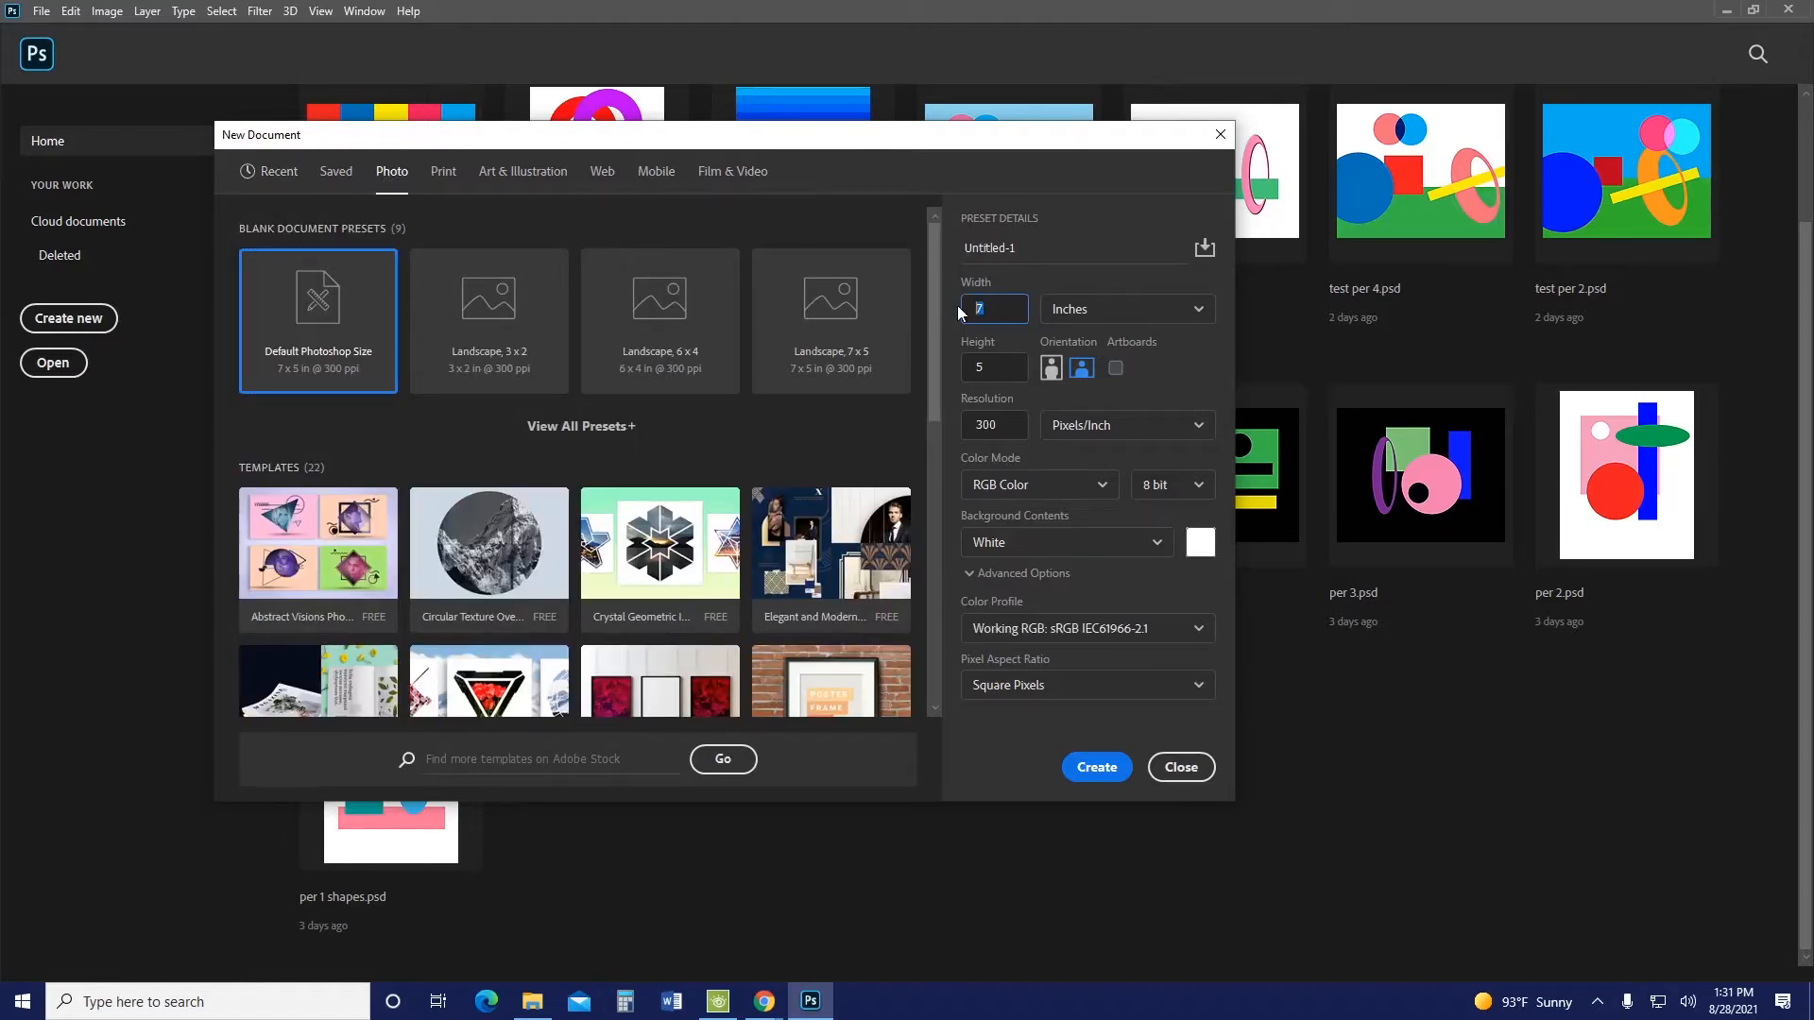
text(10)
drag(988, 366, 962, 360)
text(10)
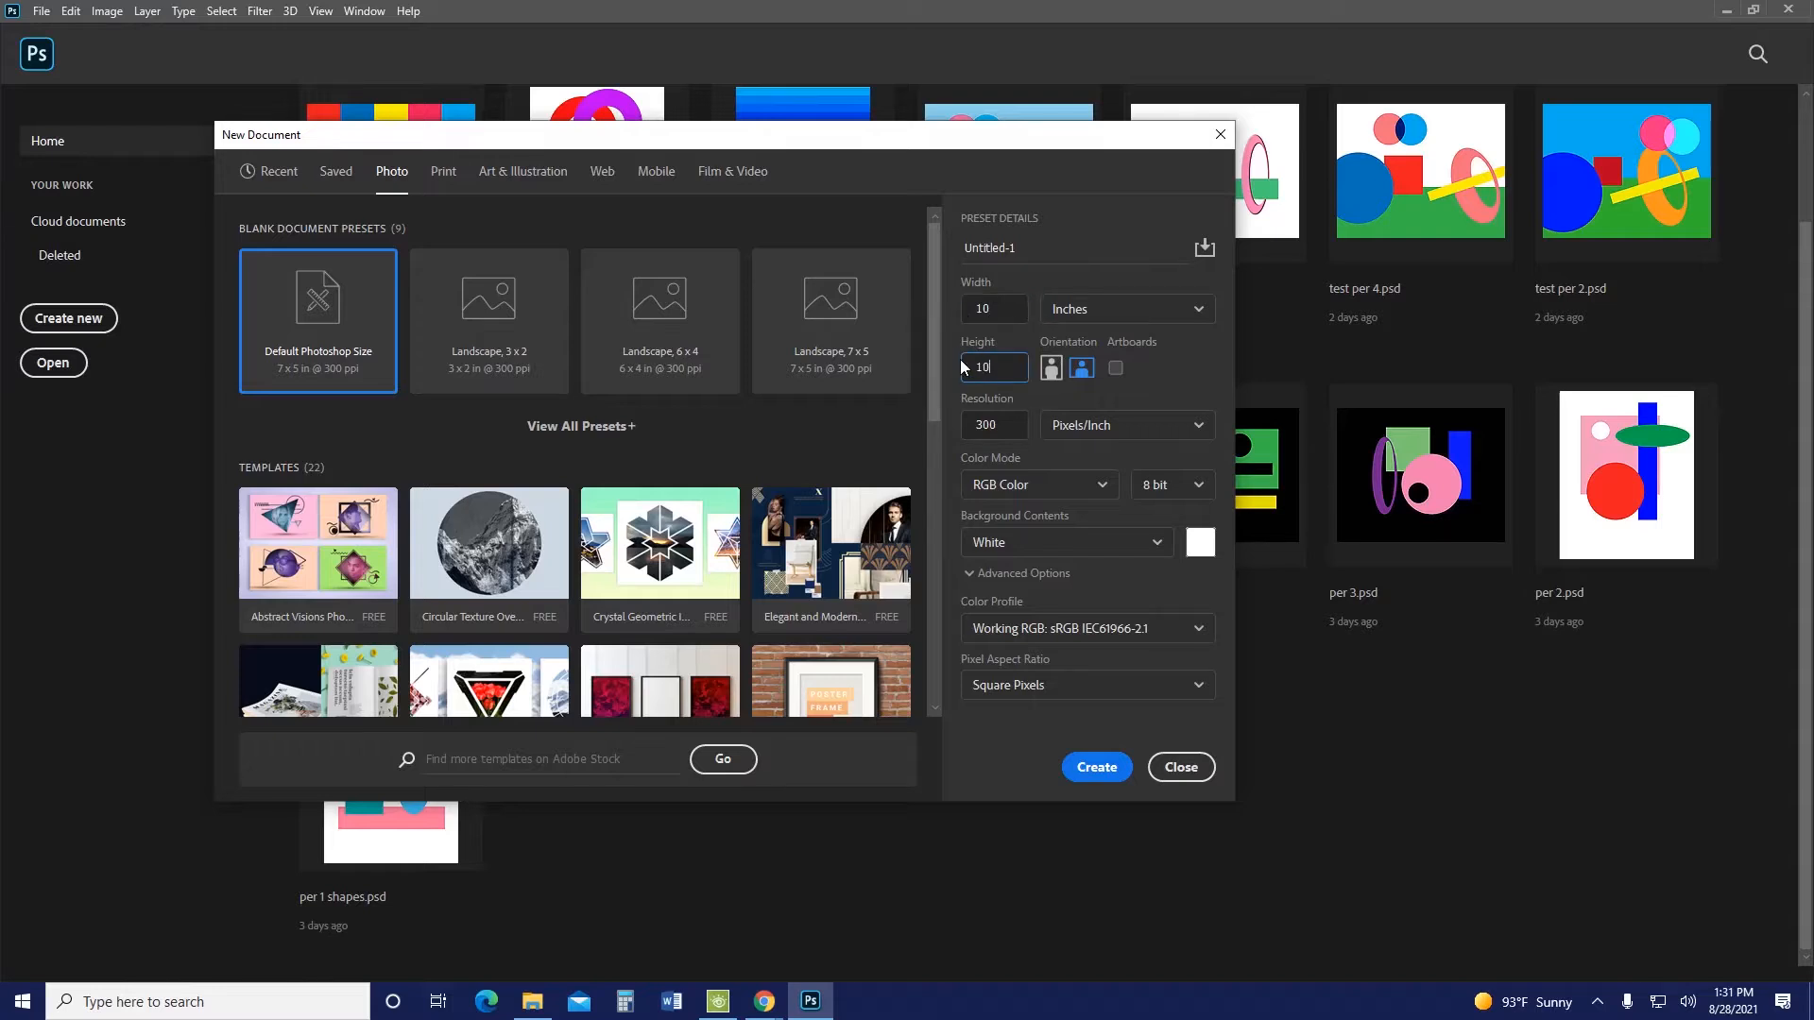
key(Tab)
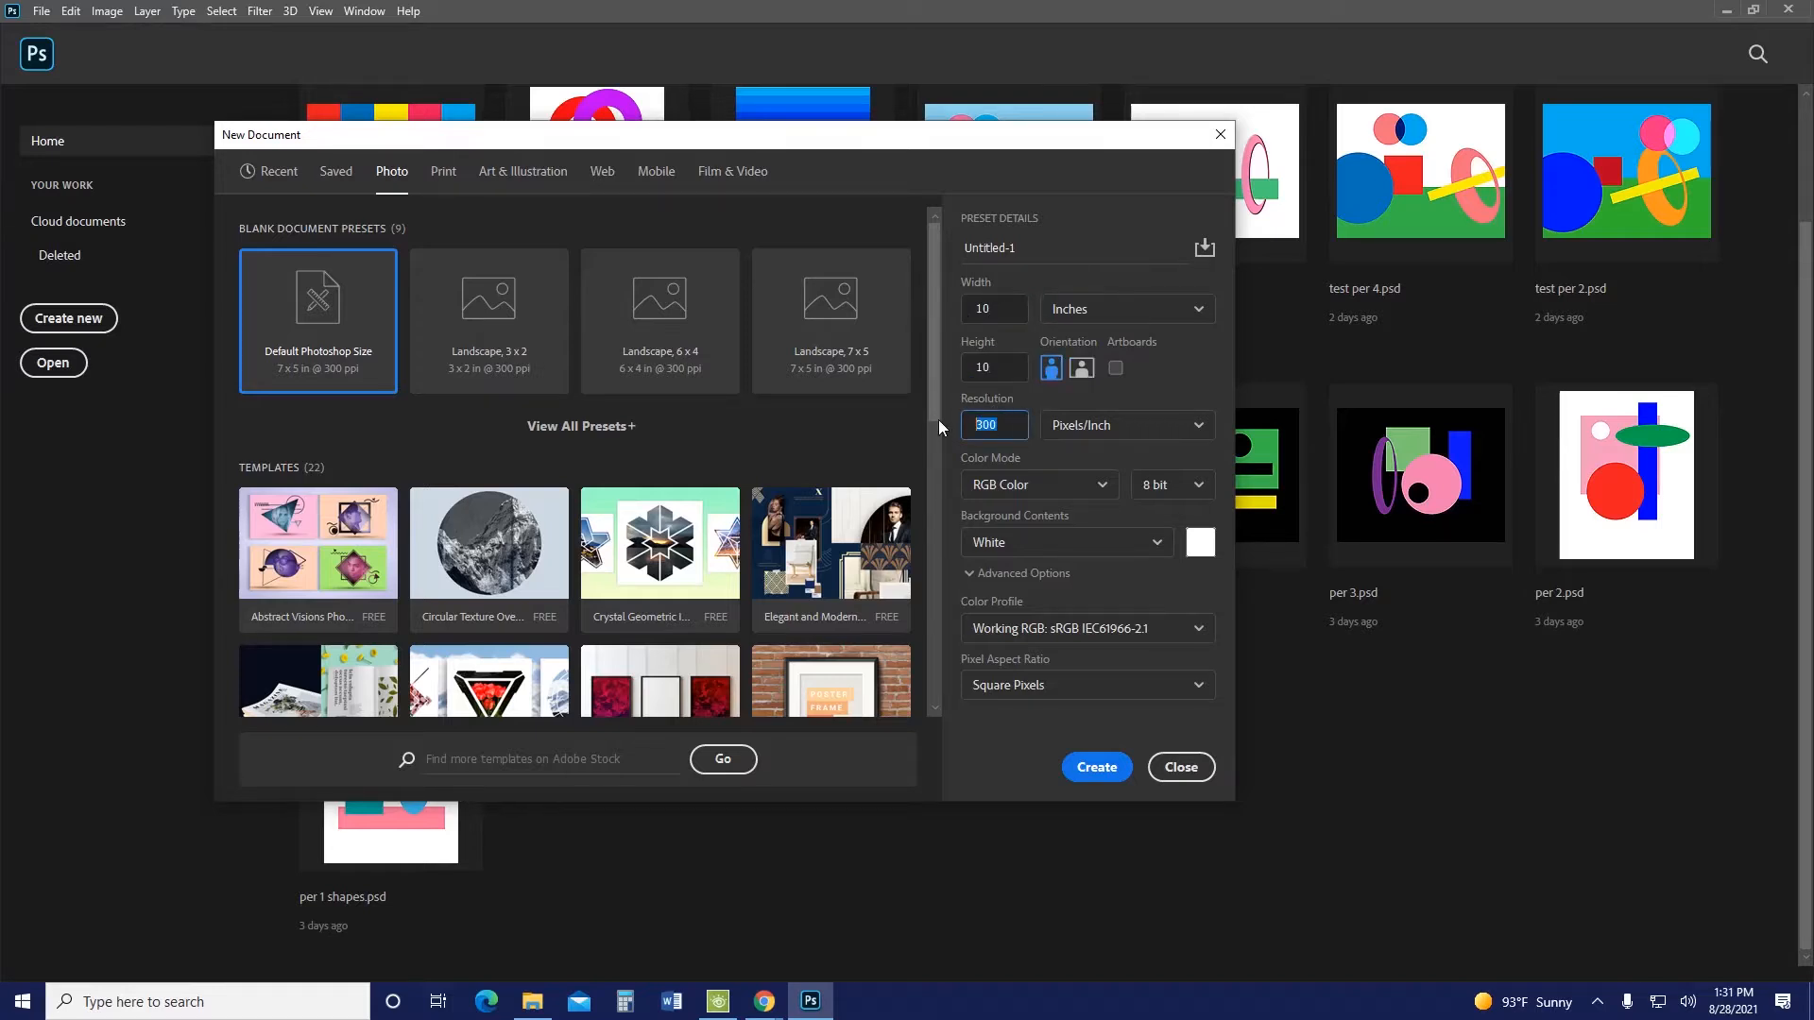
text(20)
click(1096, 767)
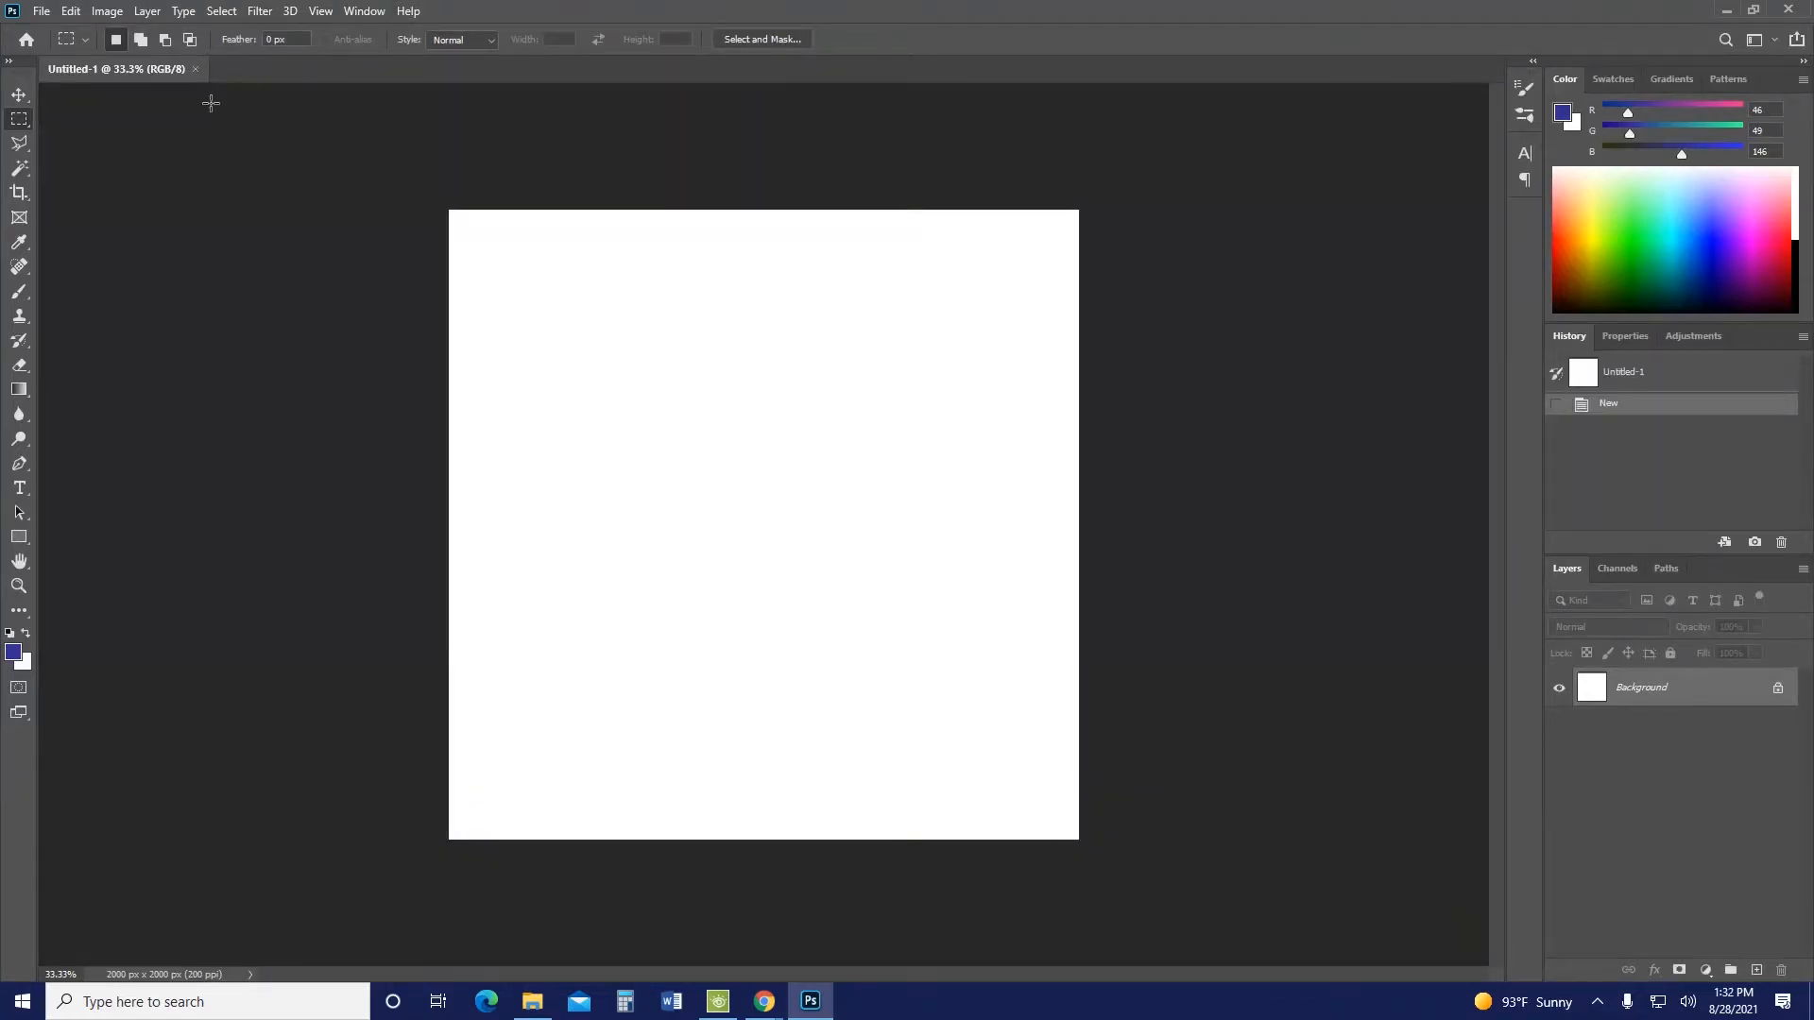
Draw a large elliptical marquee near the middle of the canvas, fill it with the dark blue foreground color and deselect
right_click(18, 123)
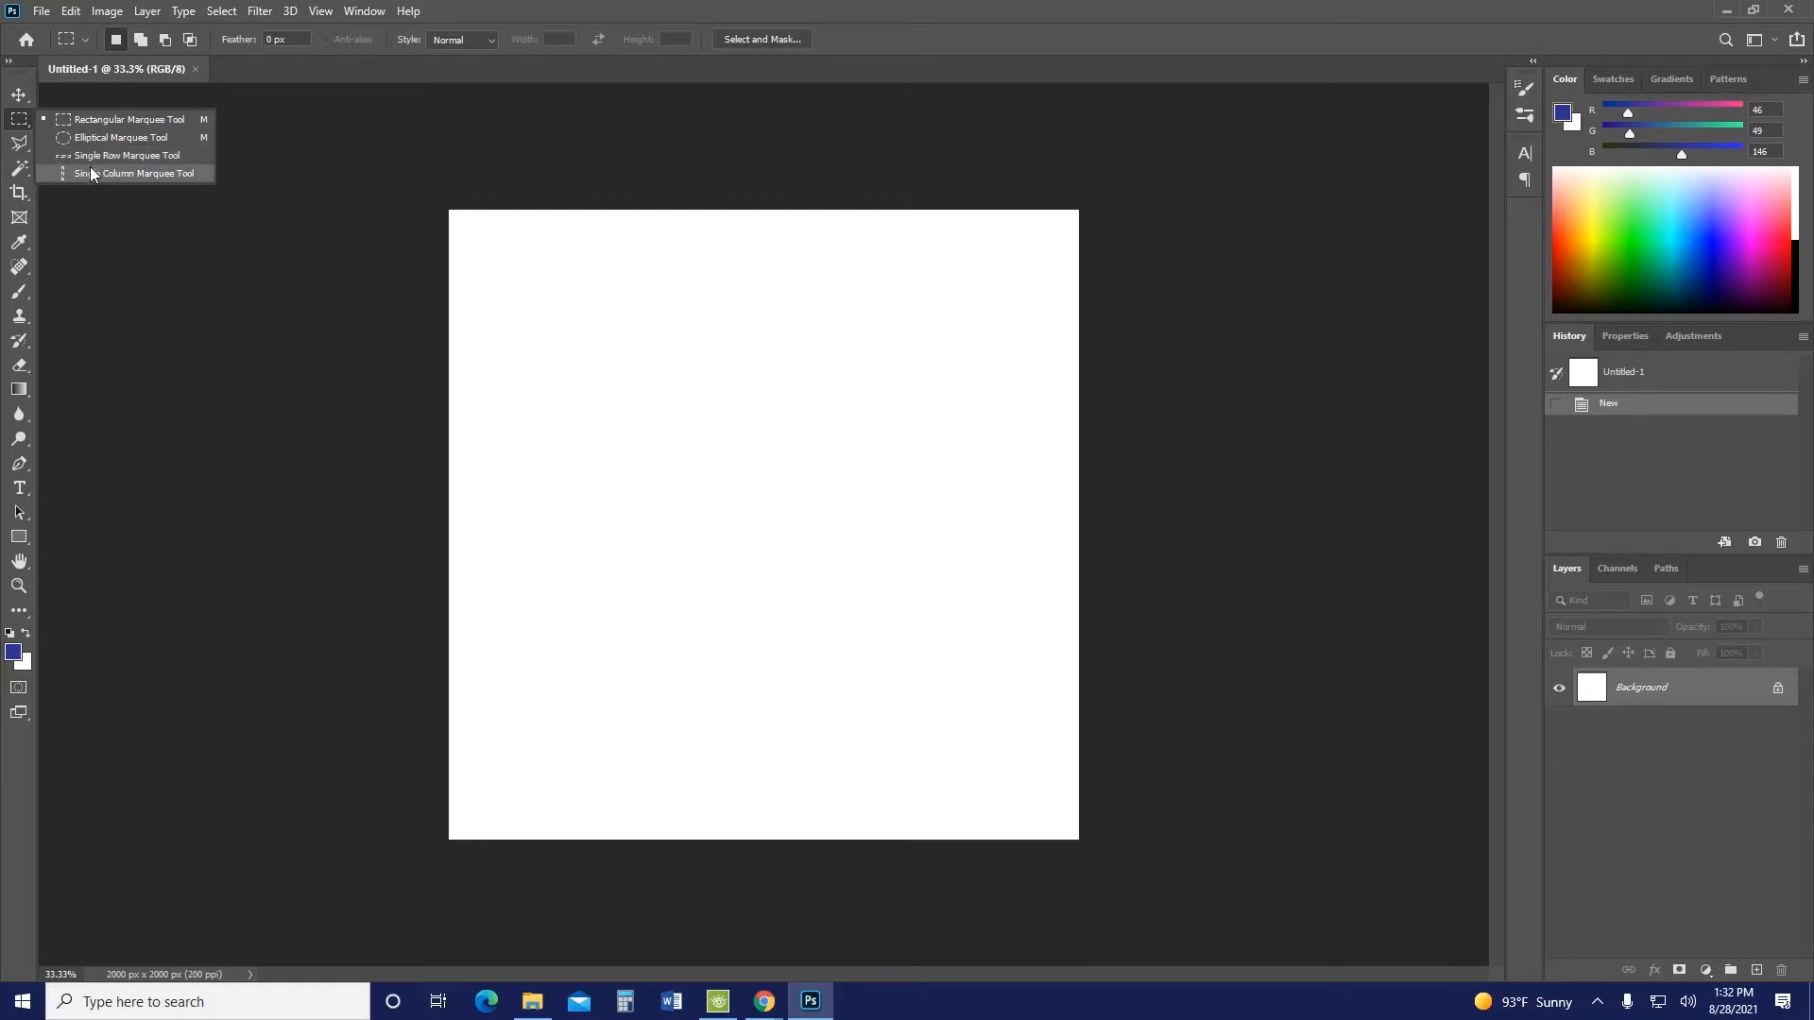
click(98, 119)
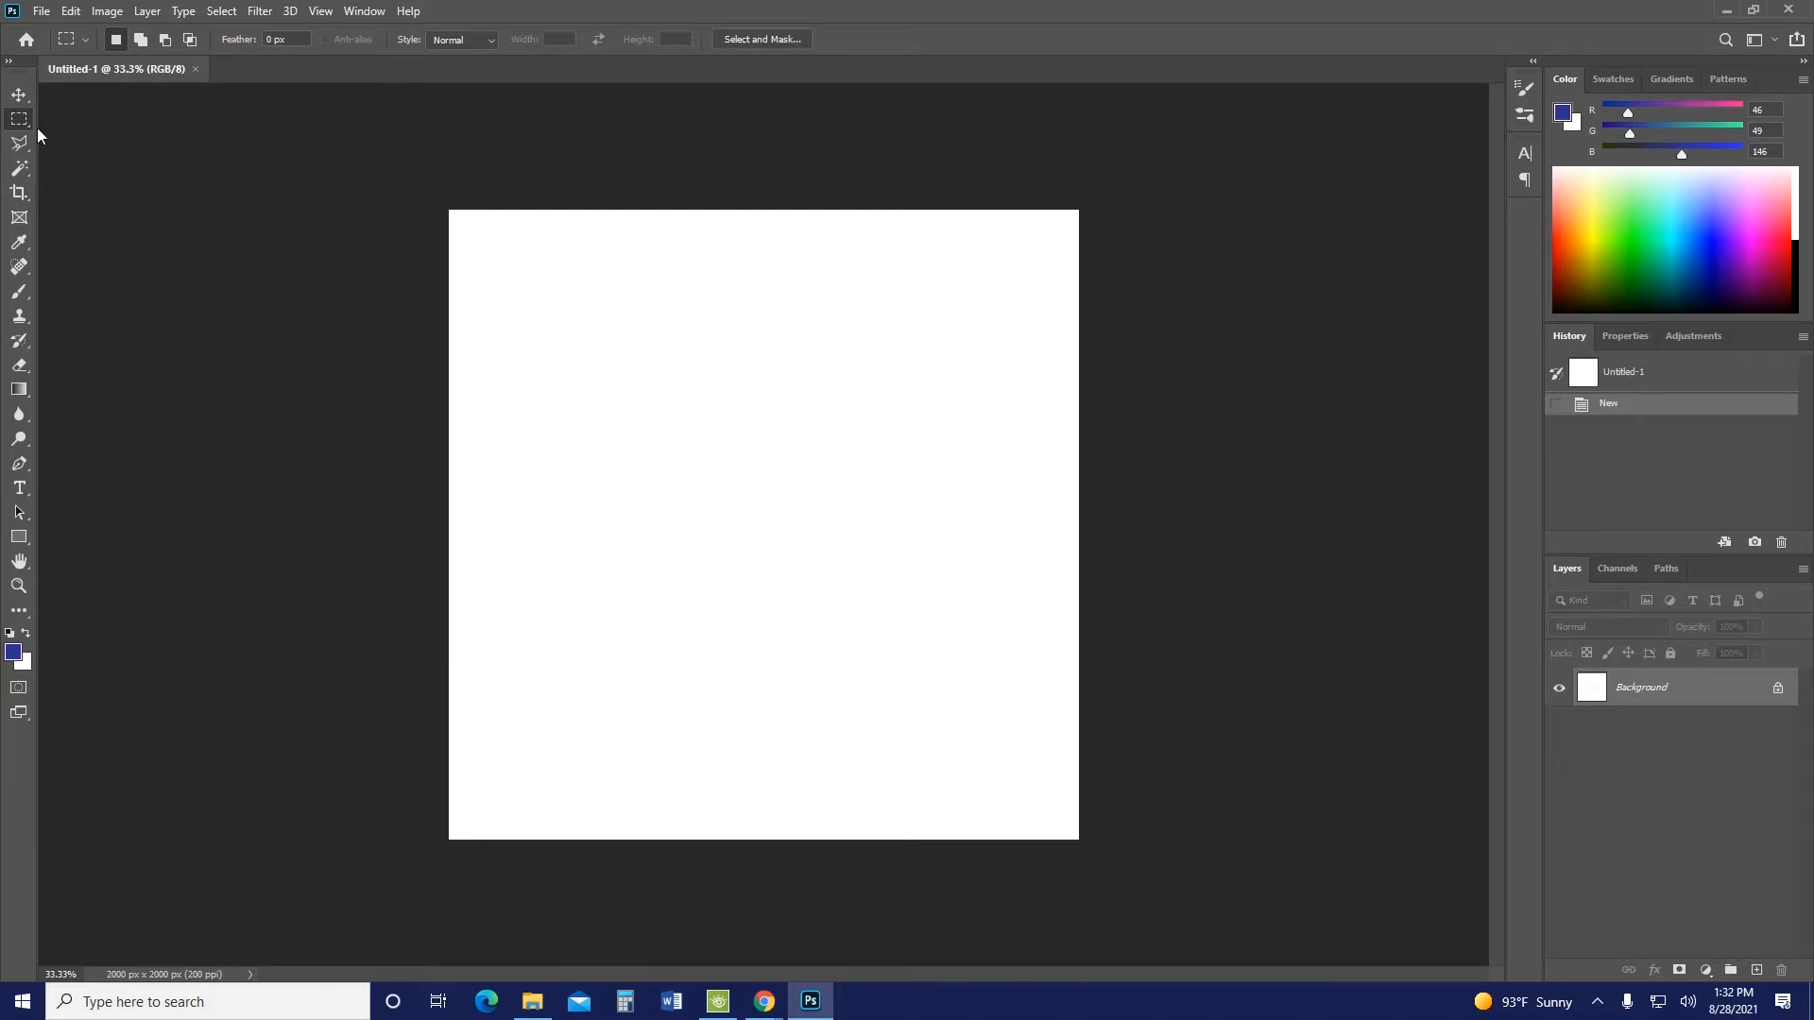
right_click(31, 117)
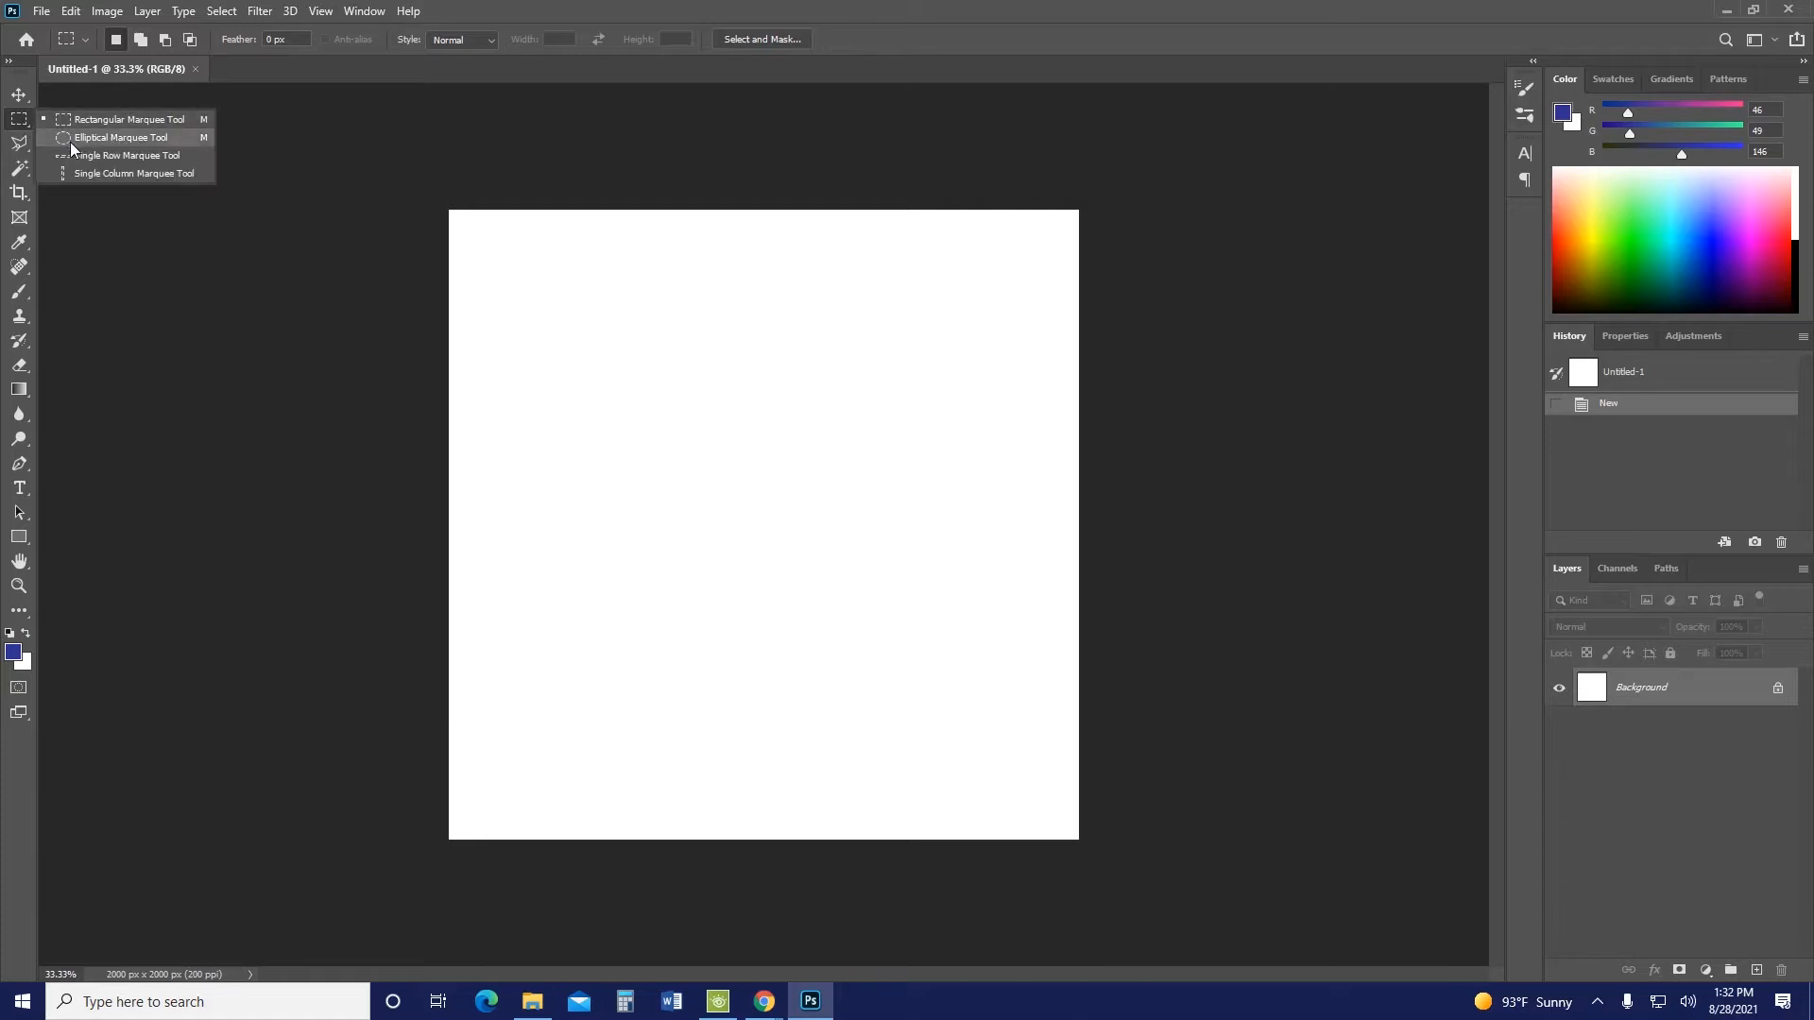
click(70, 140)
right_click(17, 120)
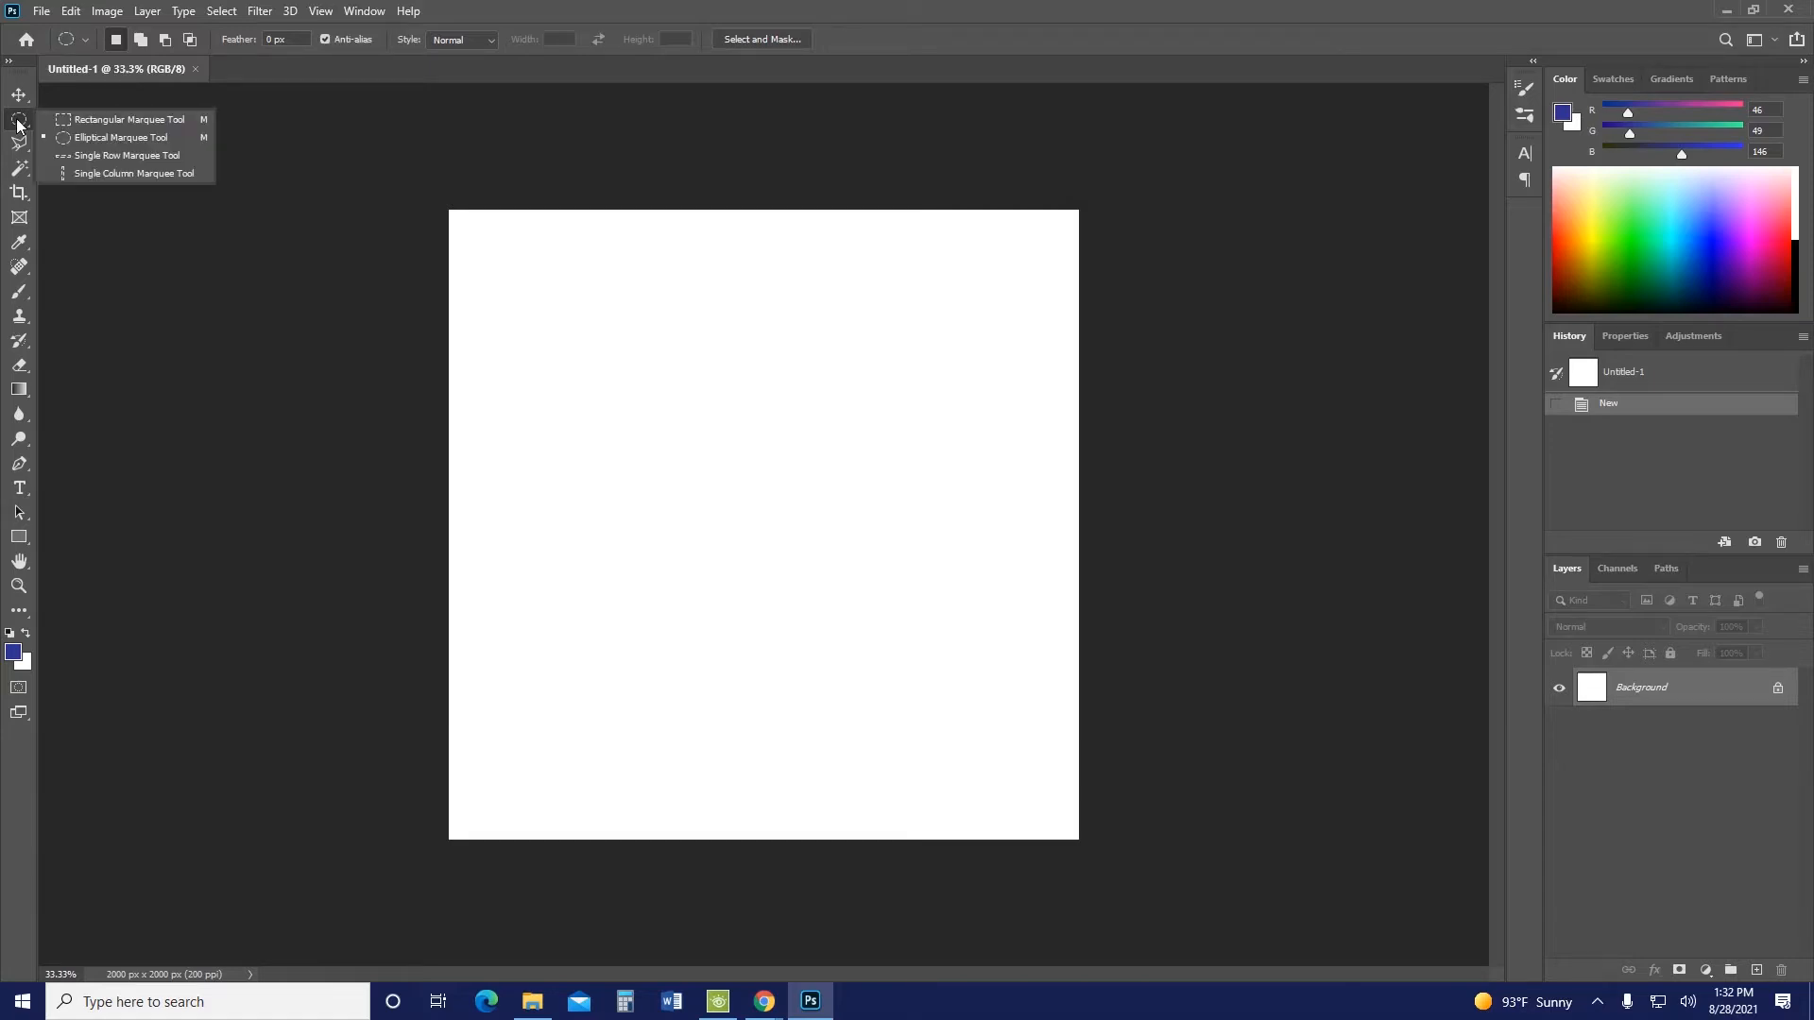
click(88, 138)
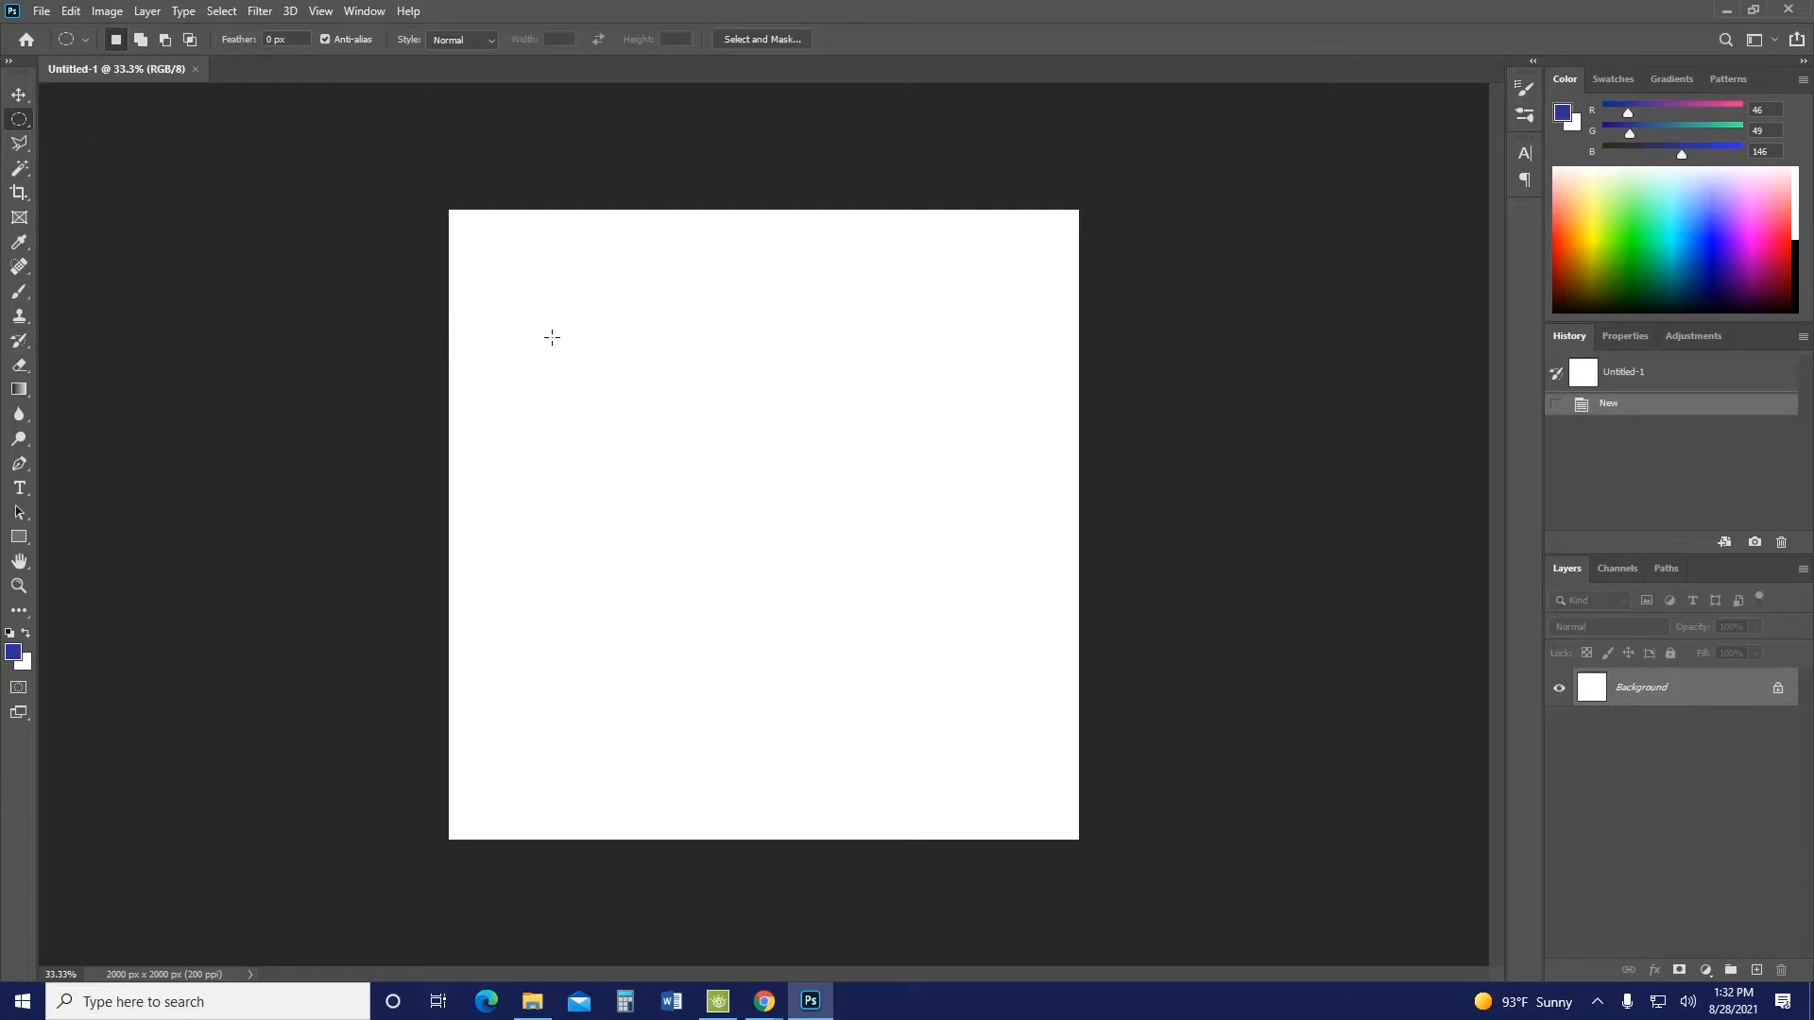
drag(587, 297, 916, 670)
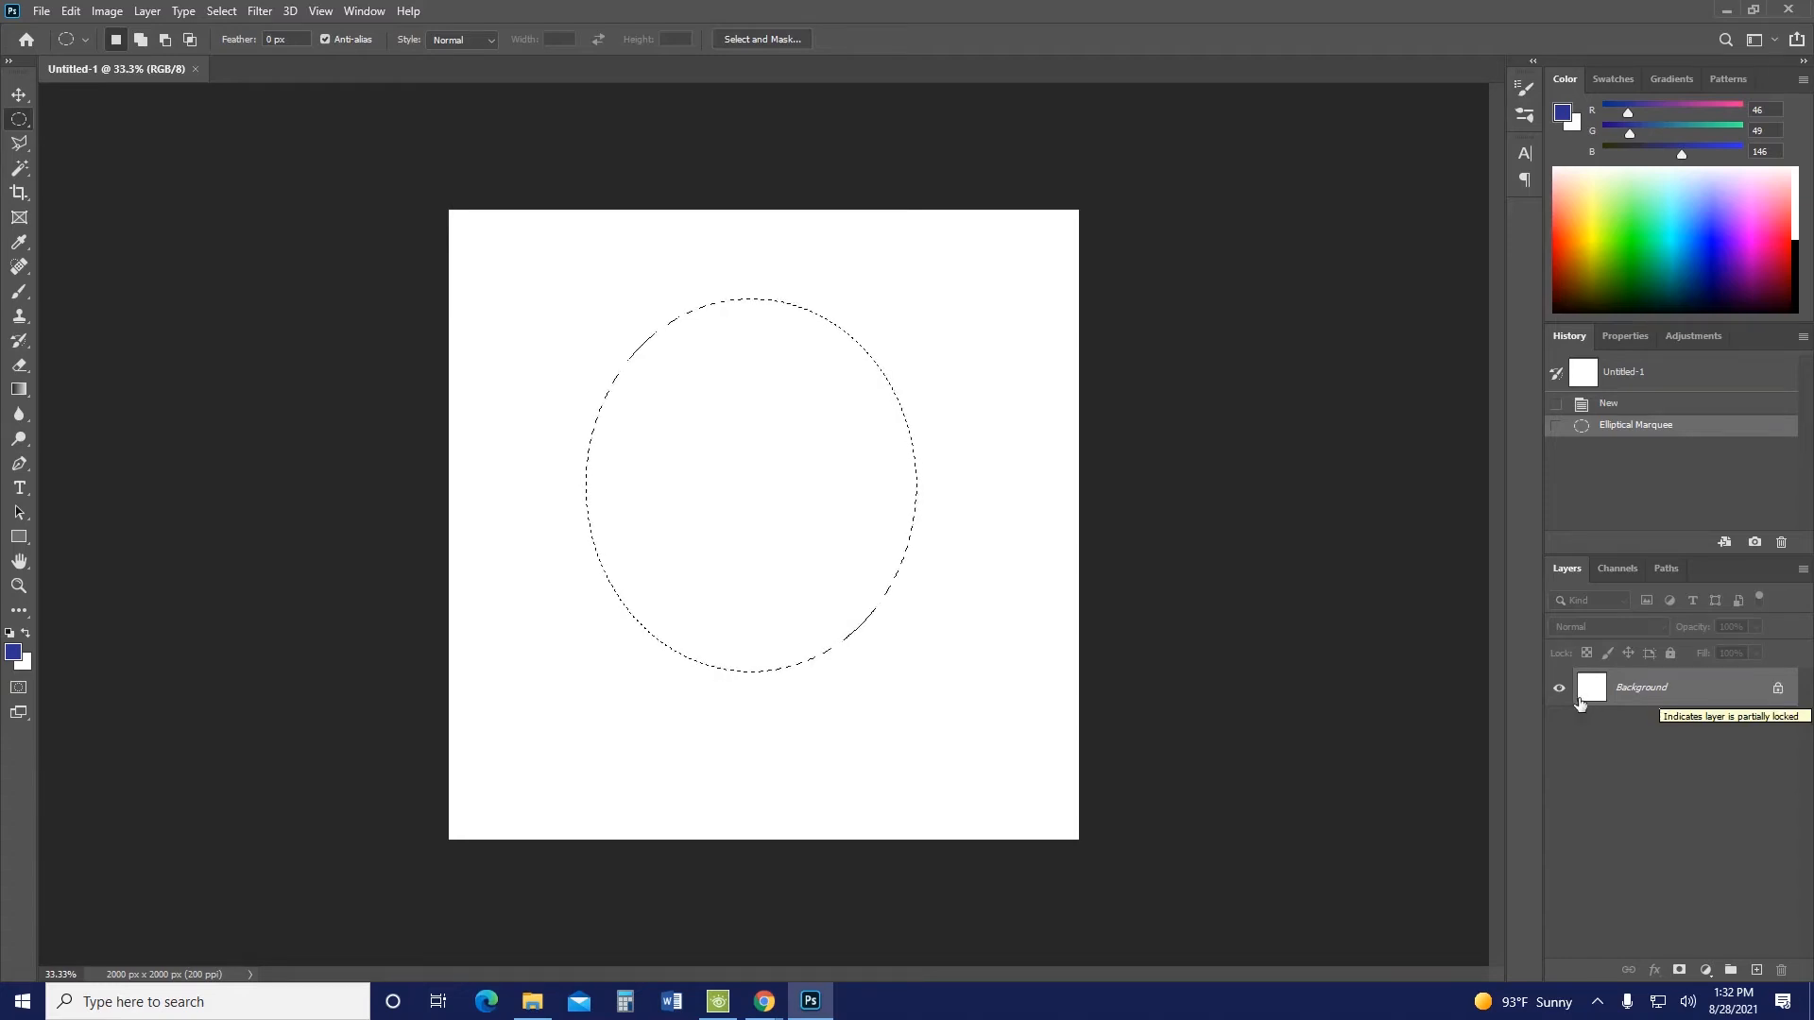
key(alt+BackSpace)
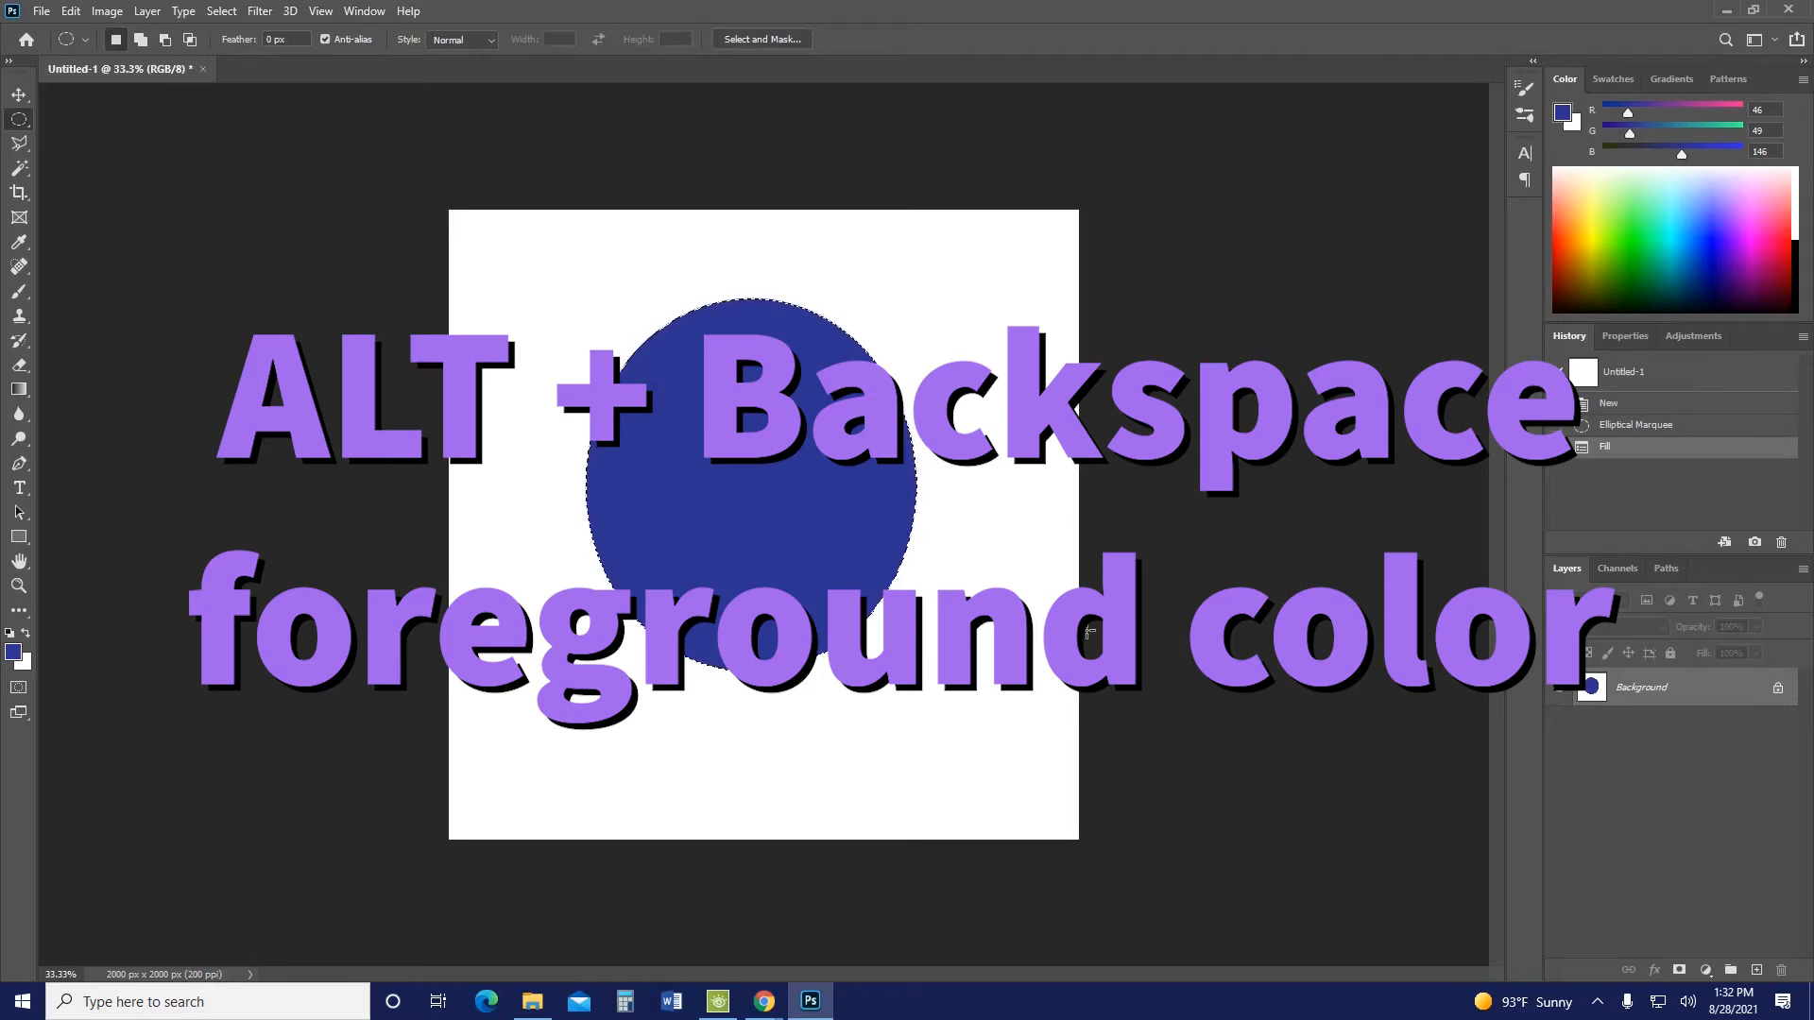
key(ctrl+d)
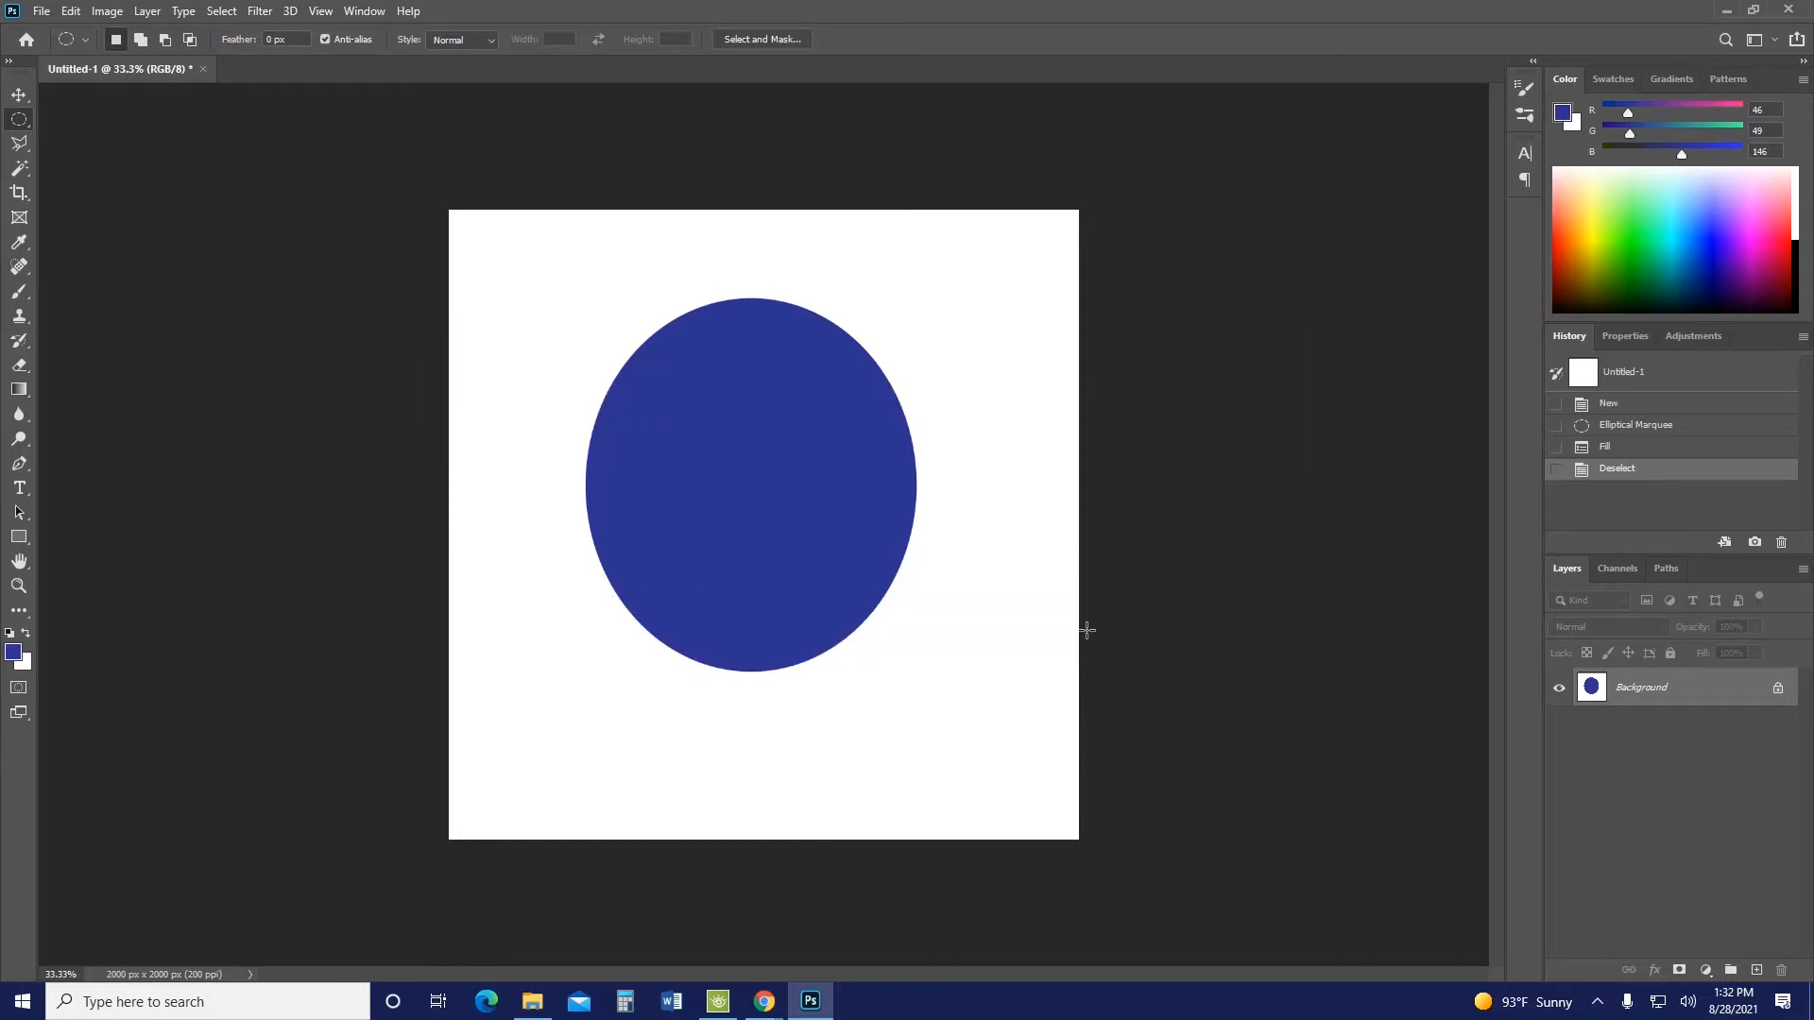
Convert the Background to a normal layer when trying to move it, and fill the layer with the white background color
click(17, 95)
drag(614, 370, 737, 499)
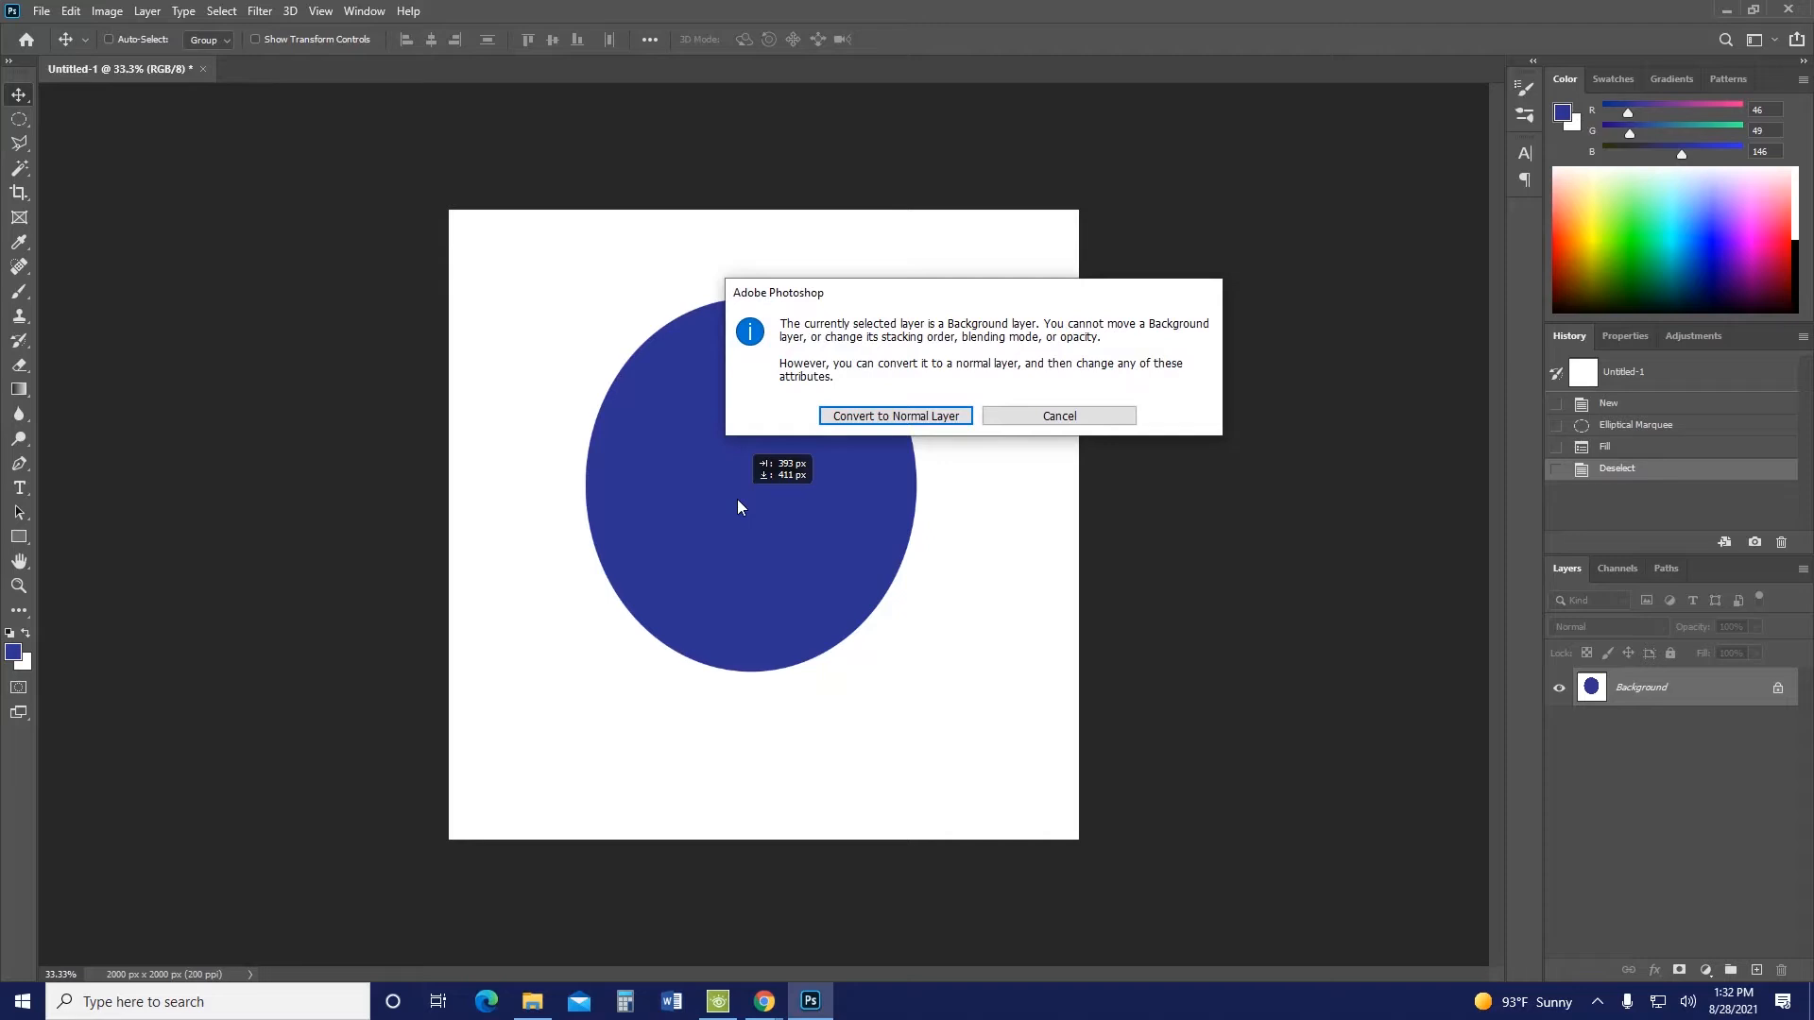
click(861, 419)
mouse_move(858, 419)
mouse_down()
mouse_move(861, 442)
mouse_move(708, 453)
mouse_move(930, 453)
mouse_move(766, 423)
mouse_move(863, 421)
mouse_move(796, 422)
mouse_move(844, 417)
mouse_up()
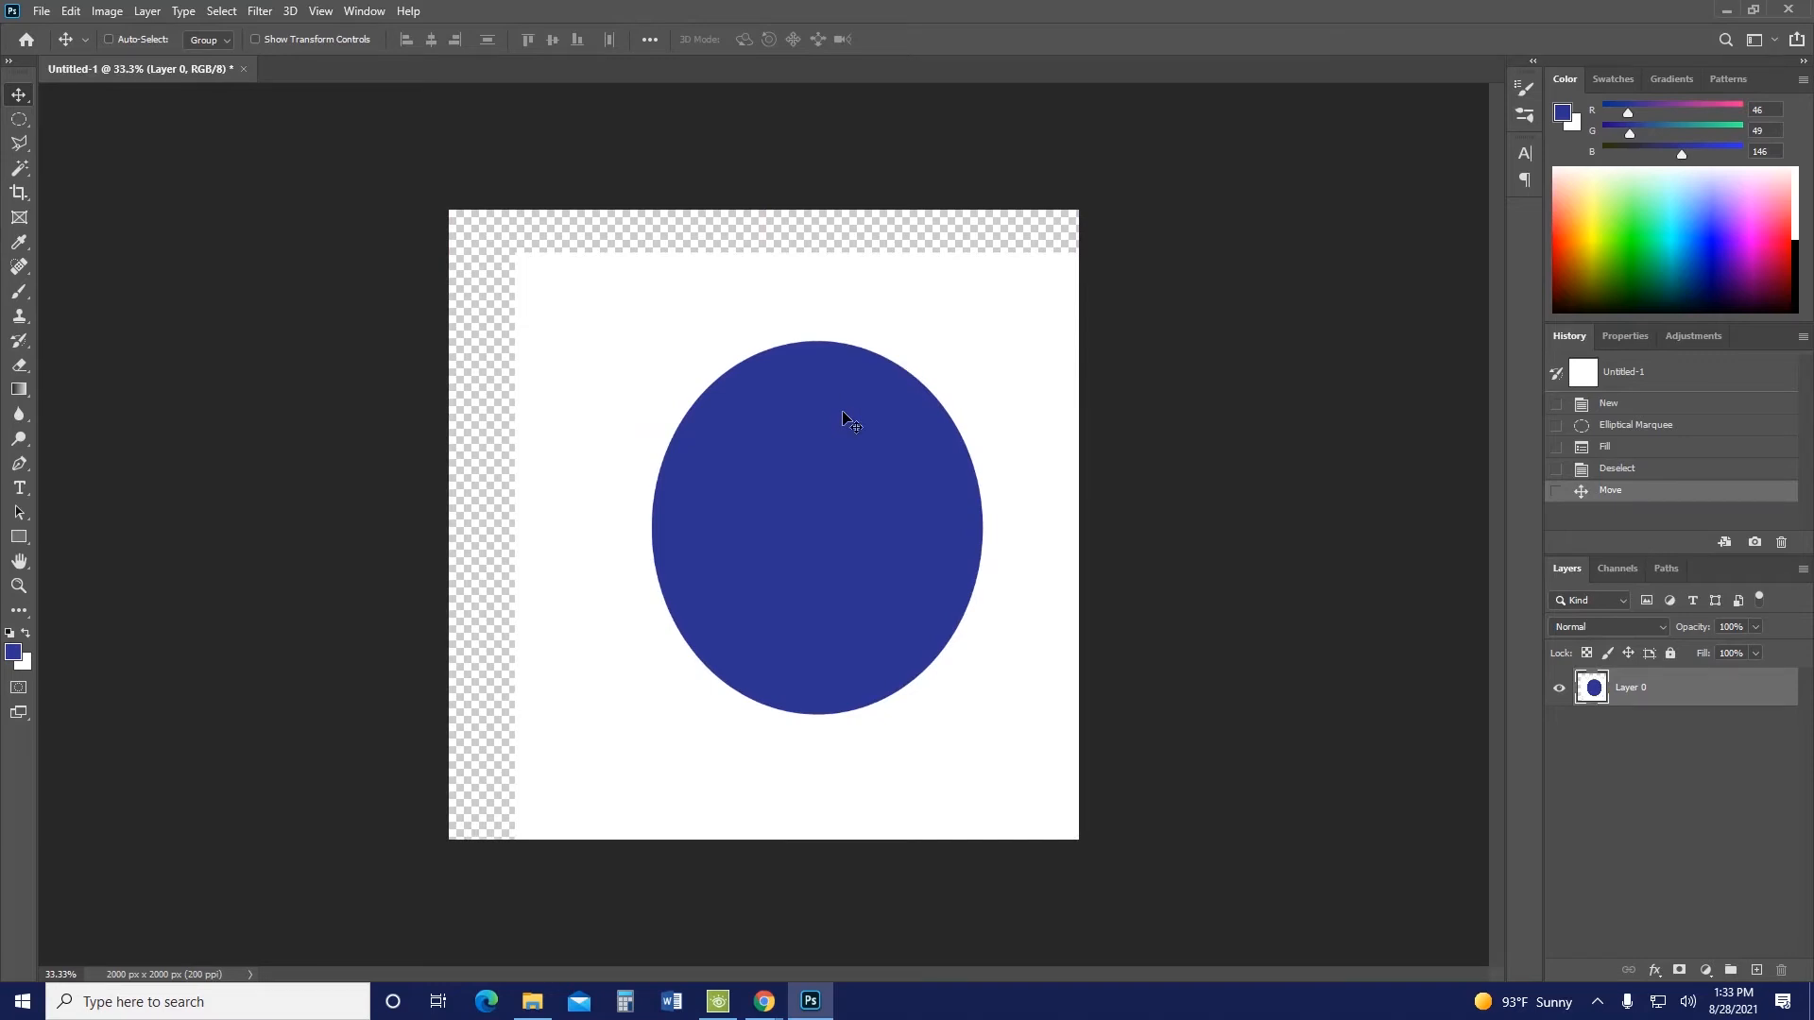
key(ctrl+BackSpace)
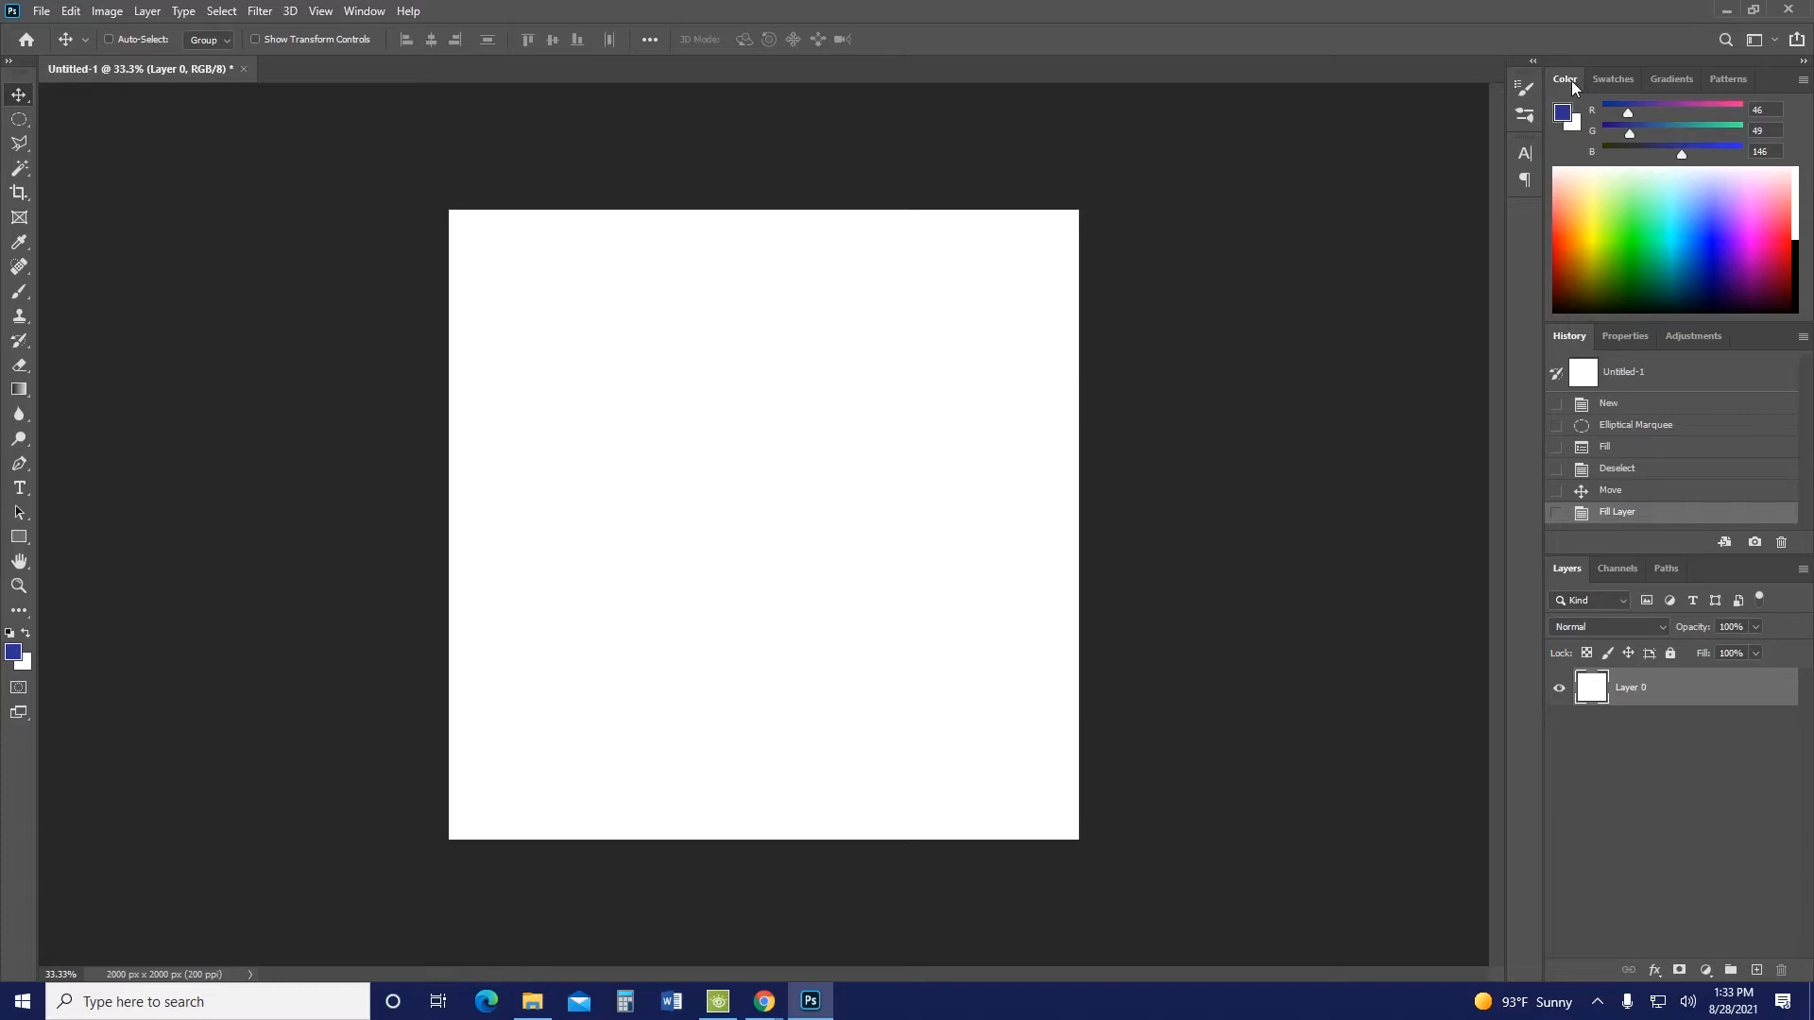
Browse the color swatches, gradients and patterns, and collapse the CMYK, Pastel, Light and RGB swatch groups
click(1607, 81)
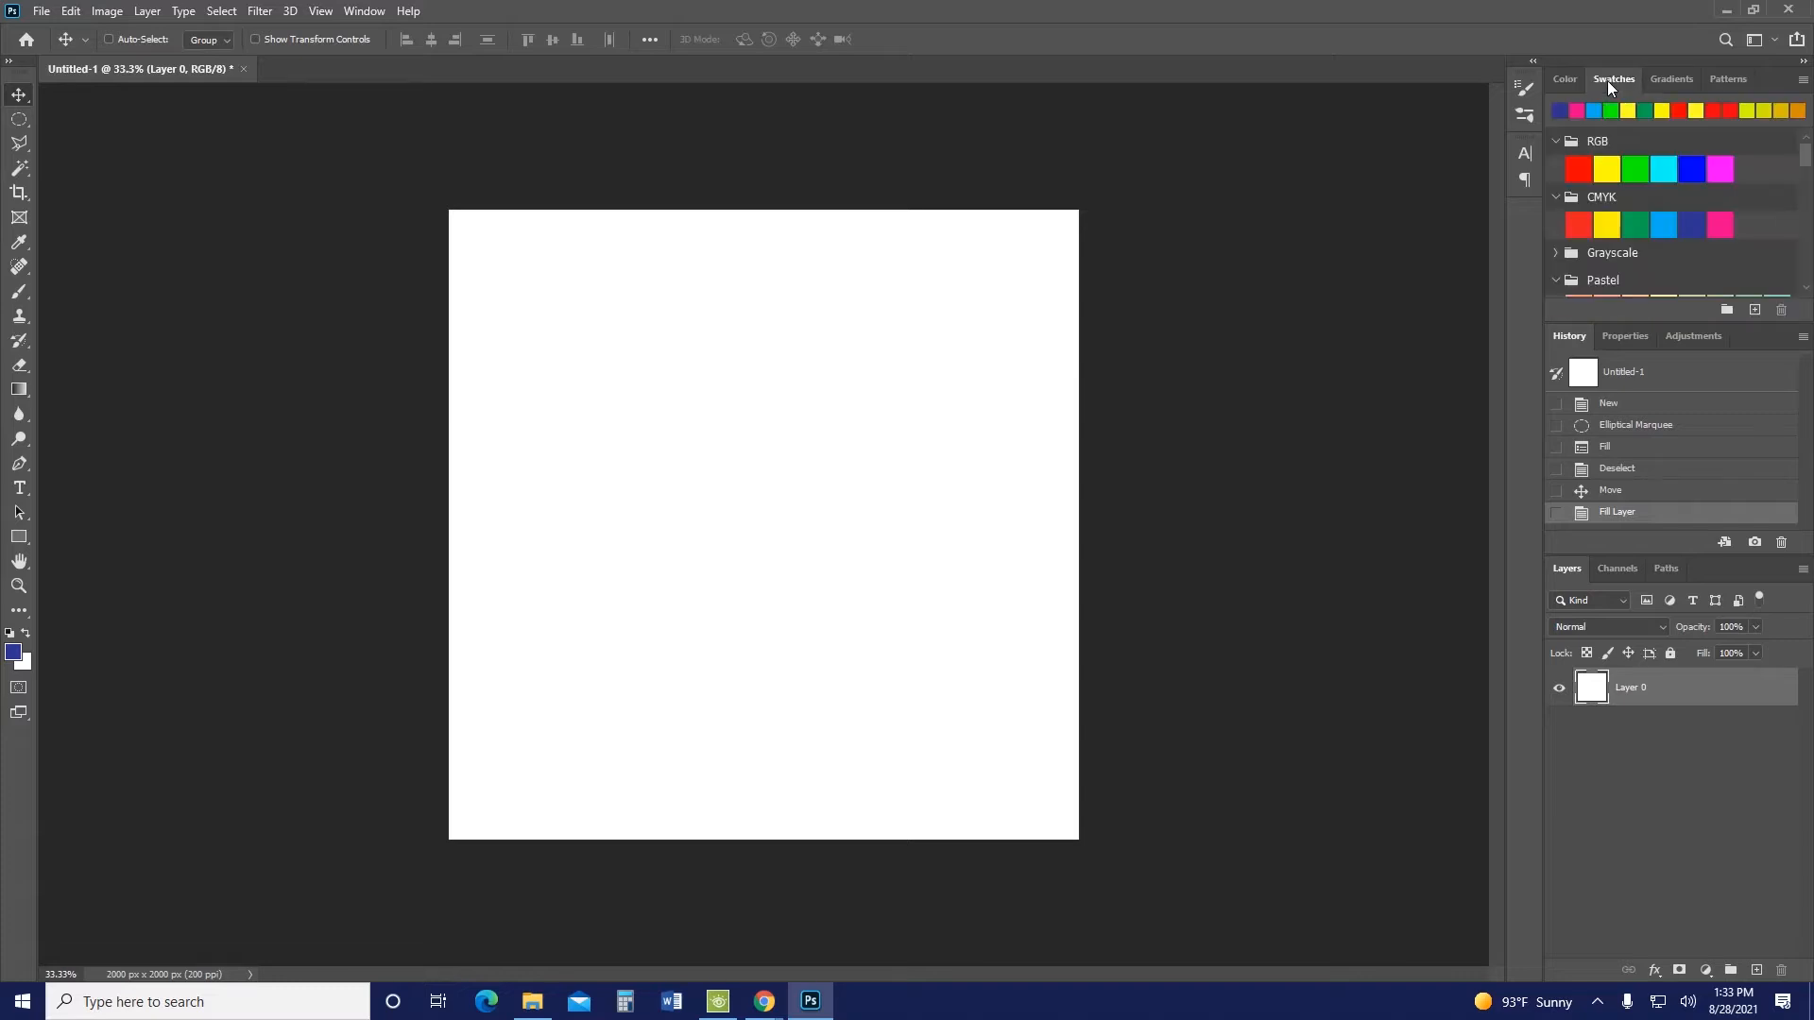
click(1668, 80)
click(1726, 82)
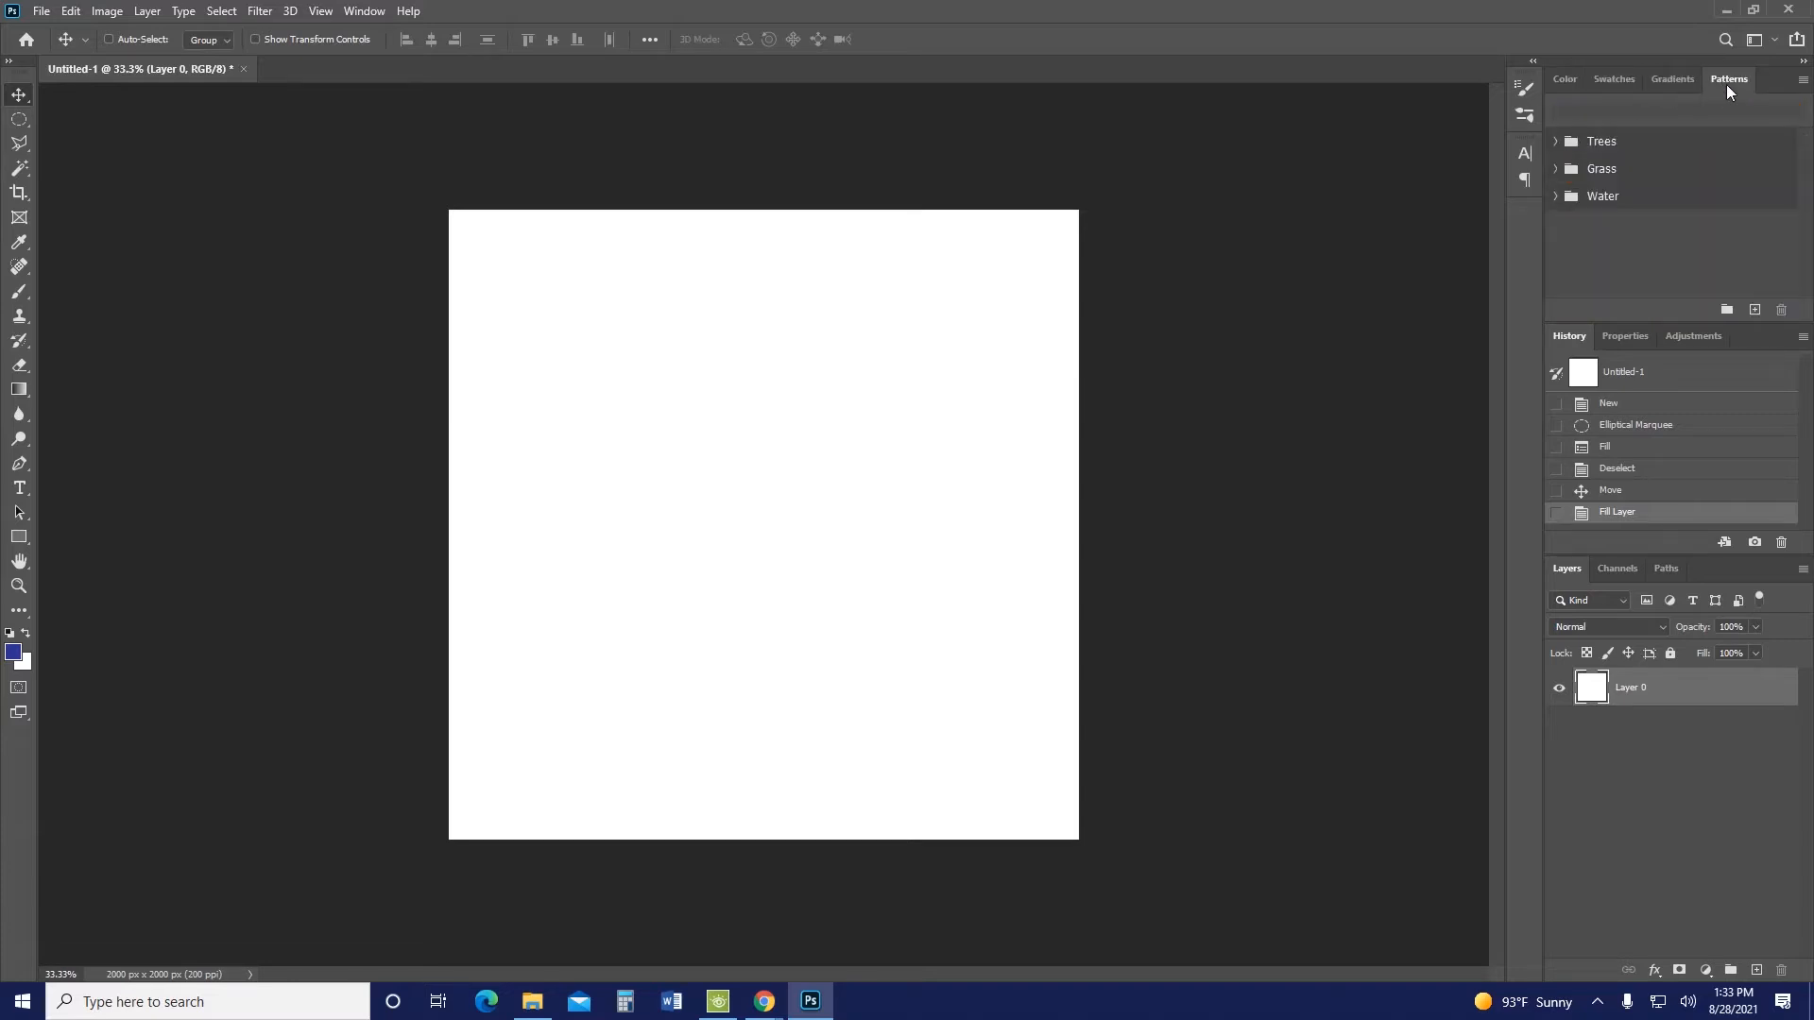
click(1612, 81)
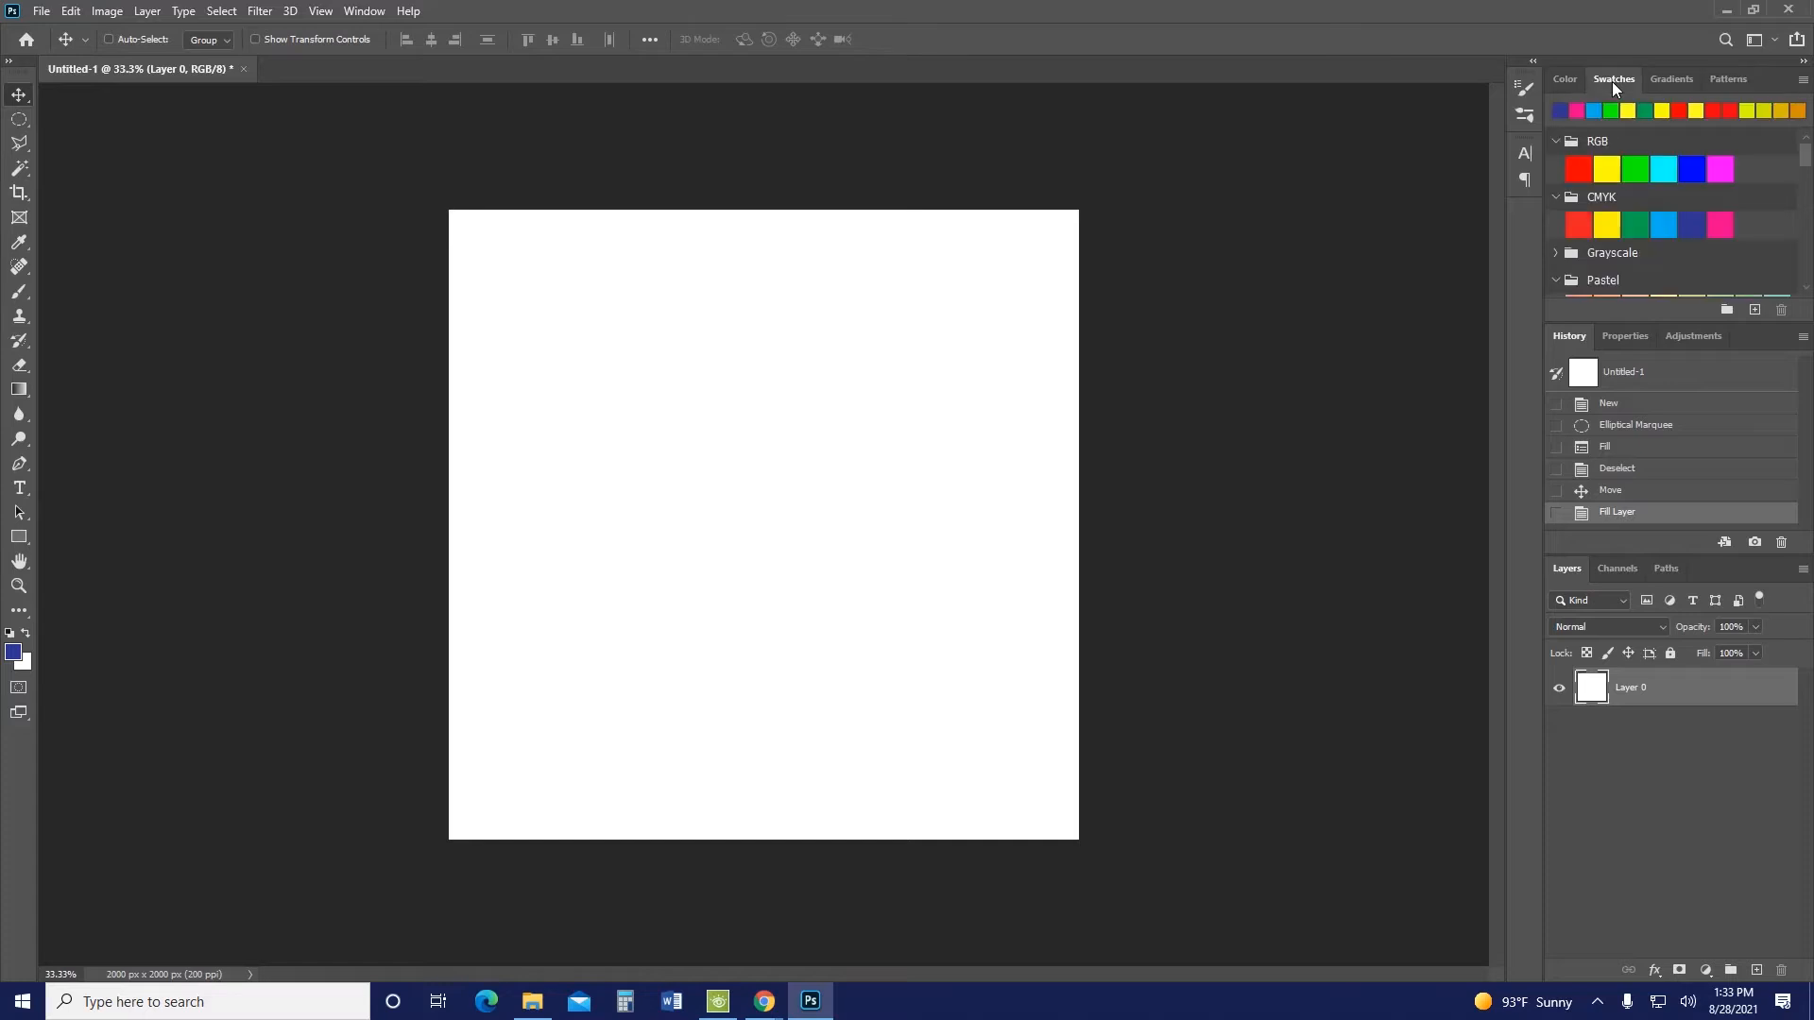
click(1566, 82)
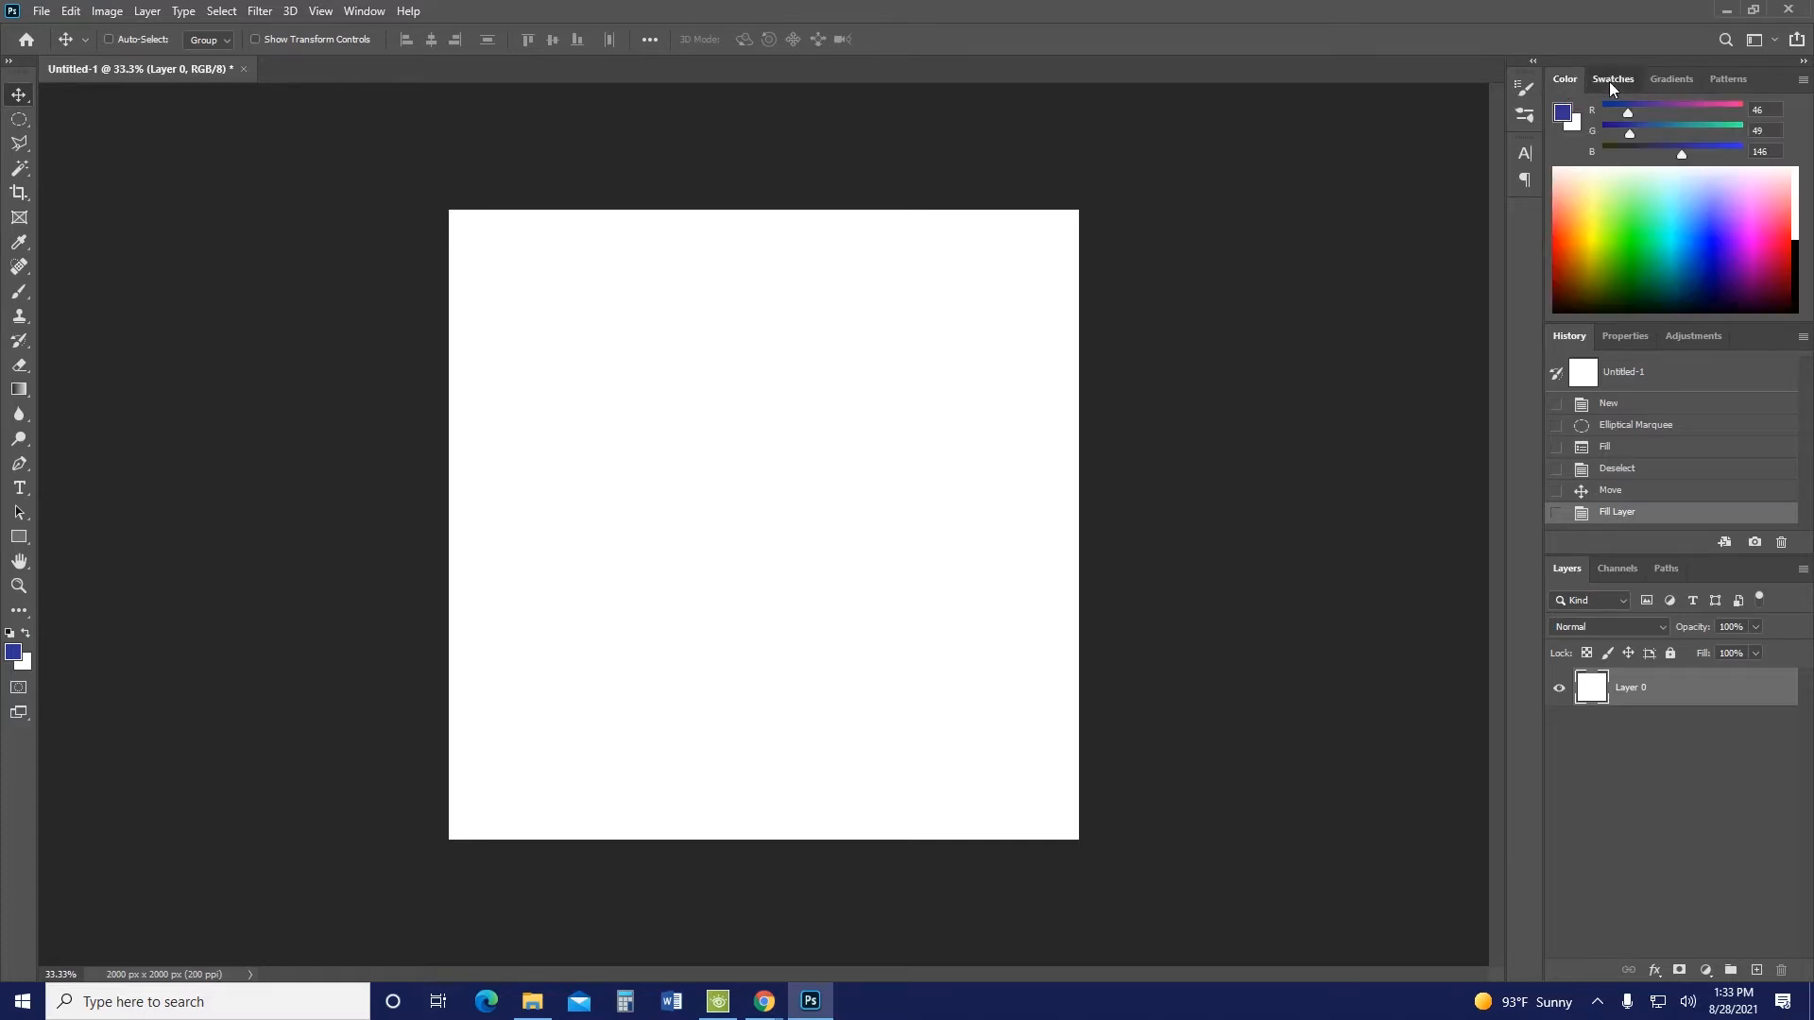
click(1610, 85)
click(1556, 197)
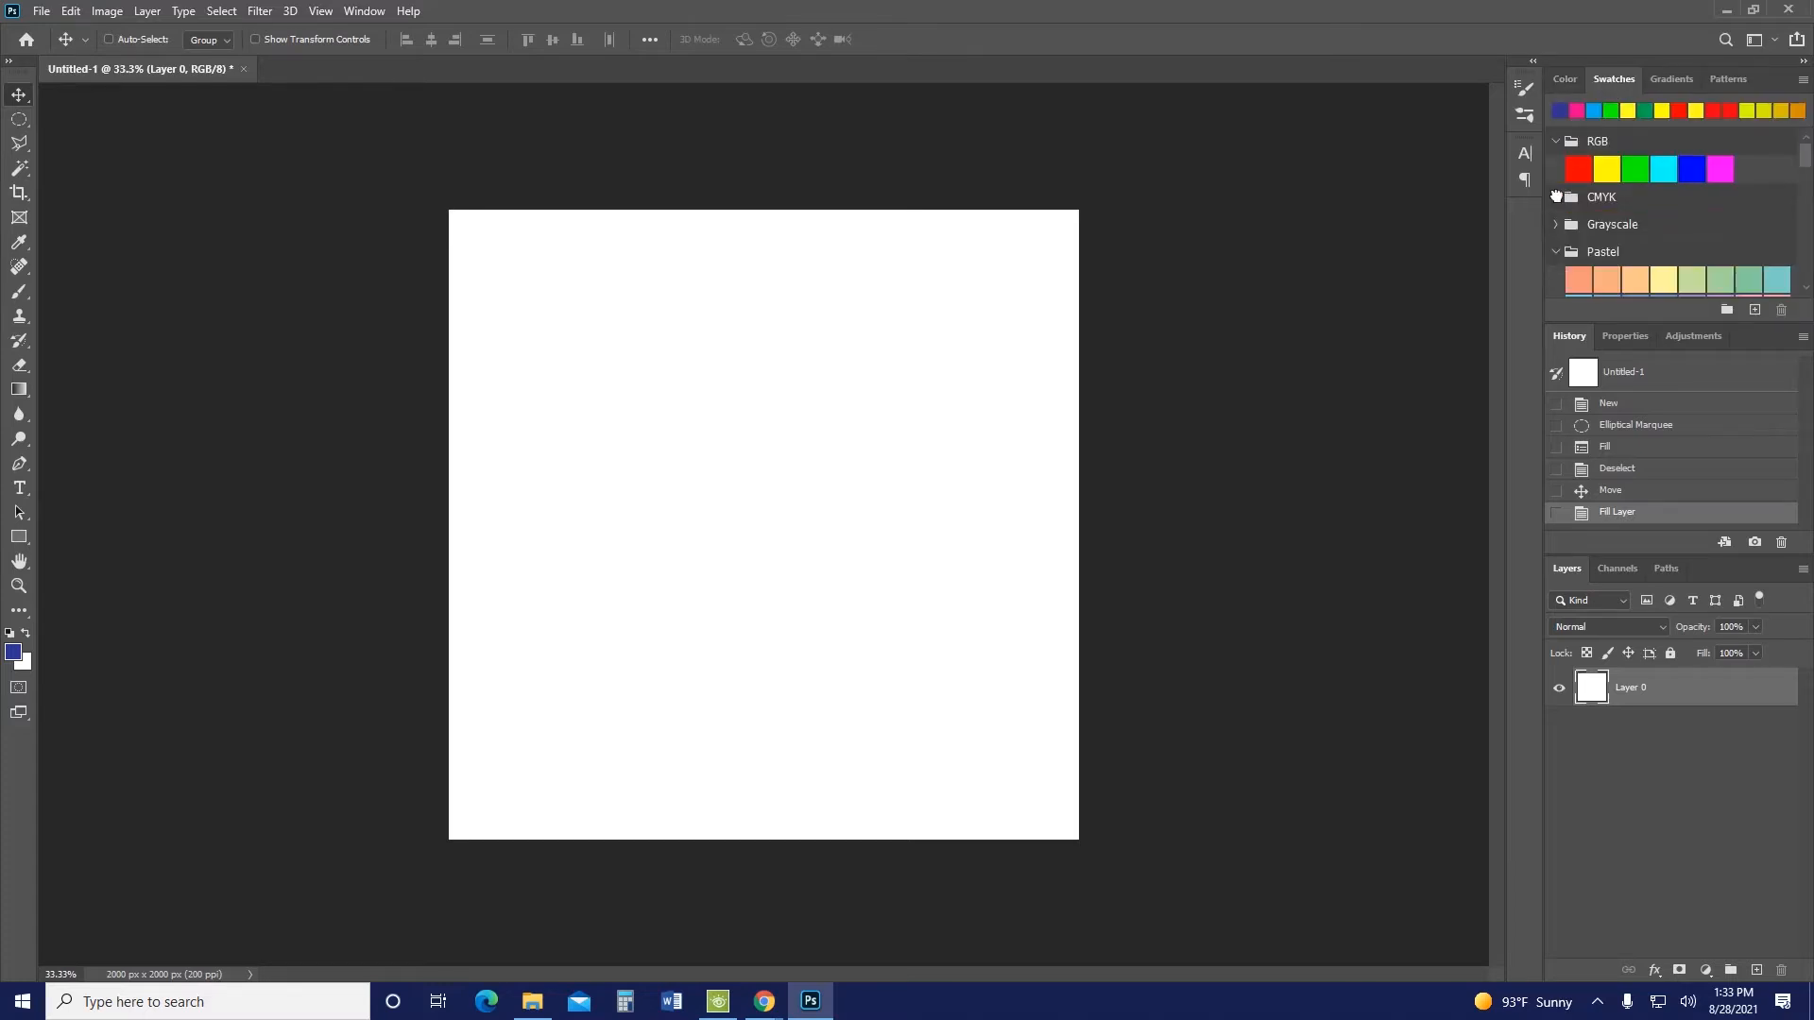
click(1556, 252)
click(1556, 279)
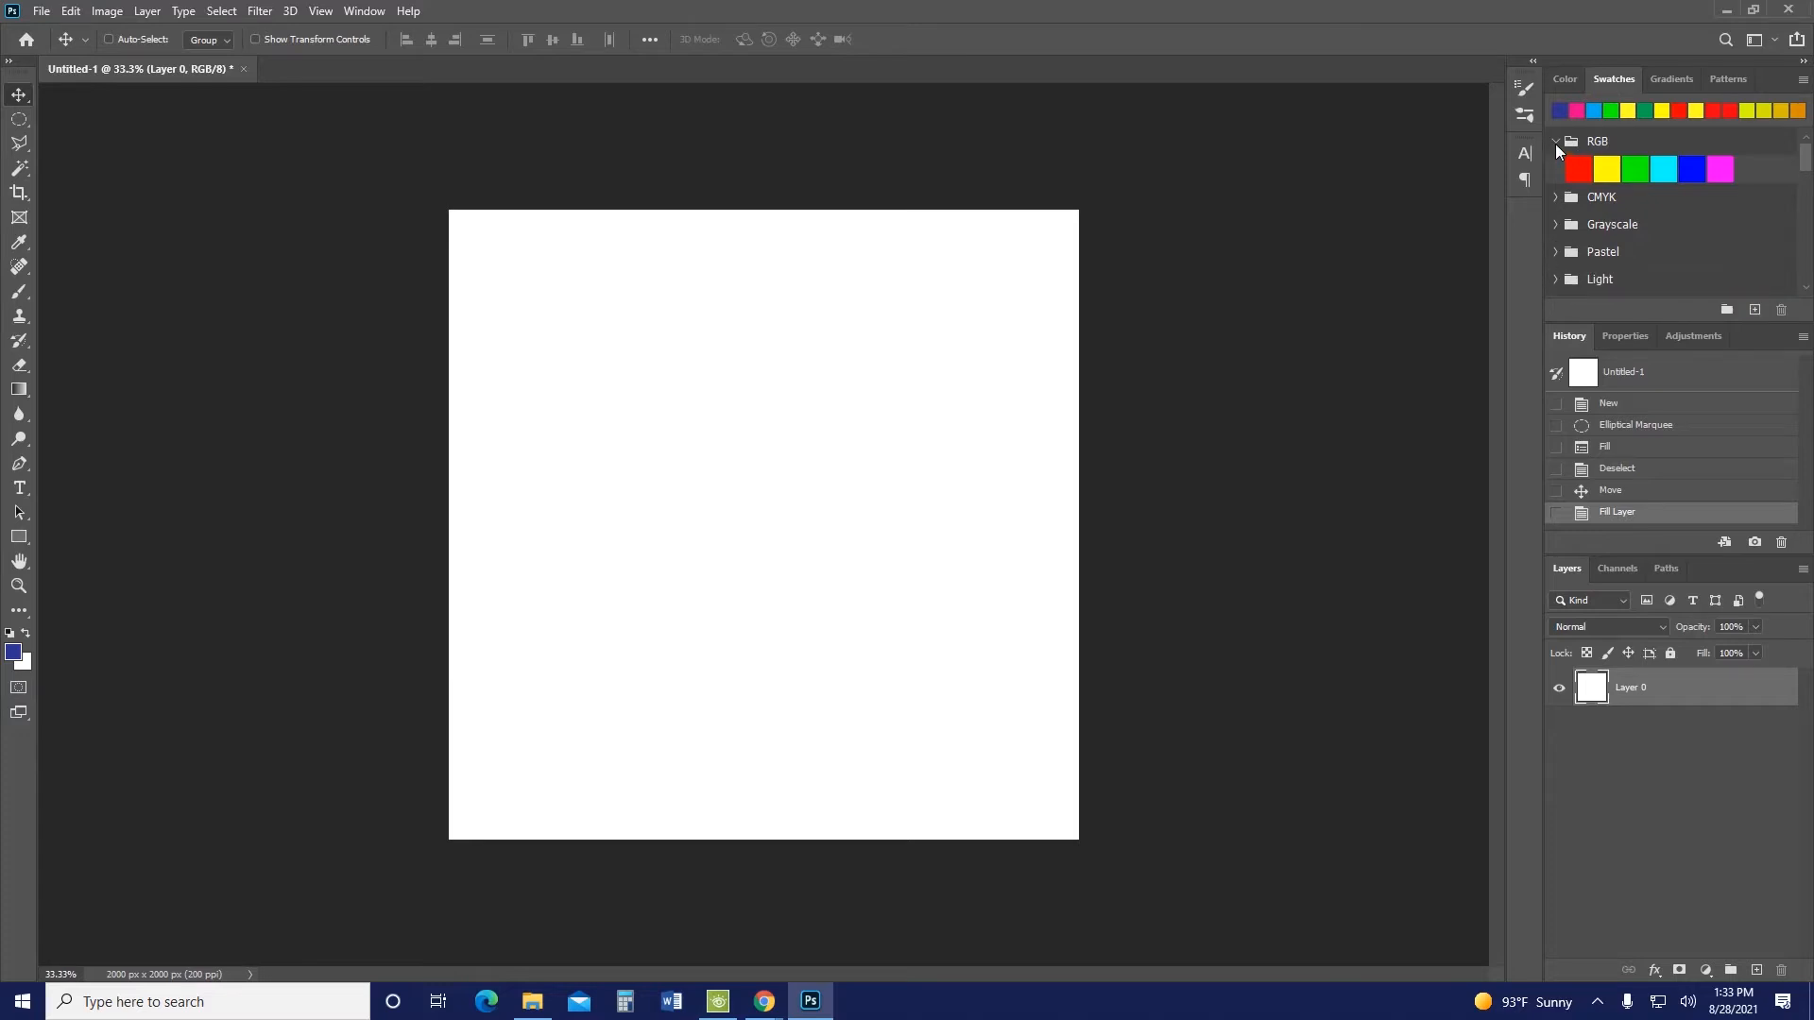
click(1556, 141)
Choose a bright blue foreground color (RGB 6, 24, 255) from the color spectrum and reset to the default colors
click(1564, 80)
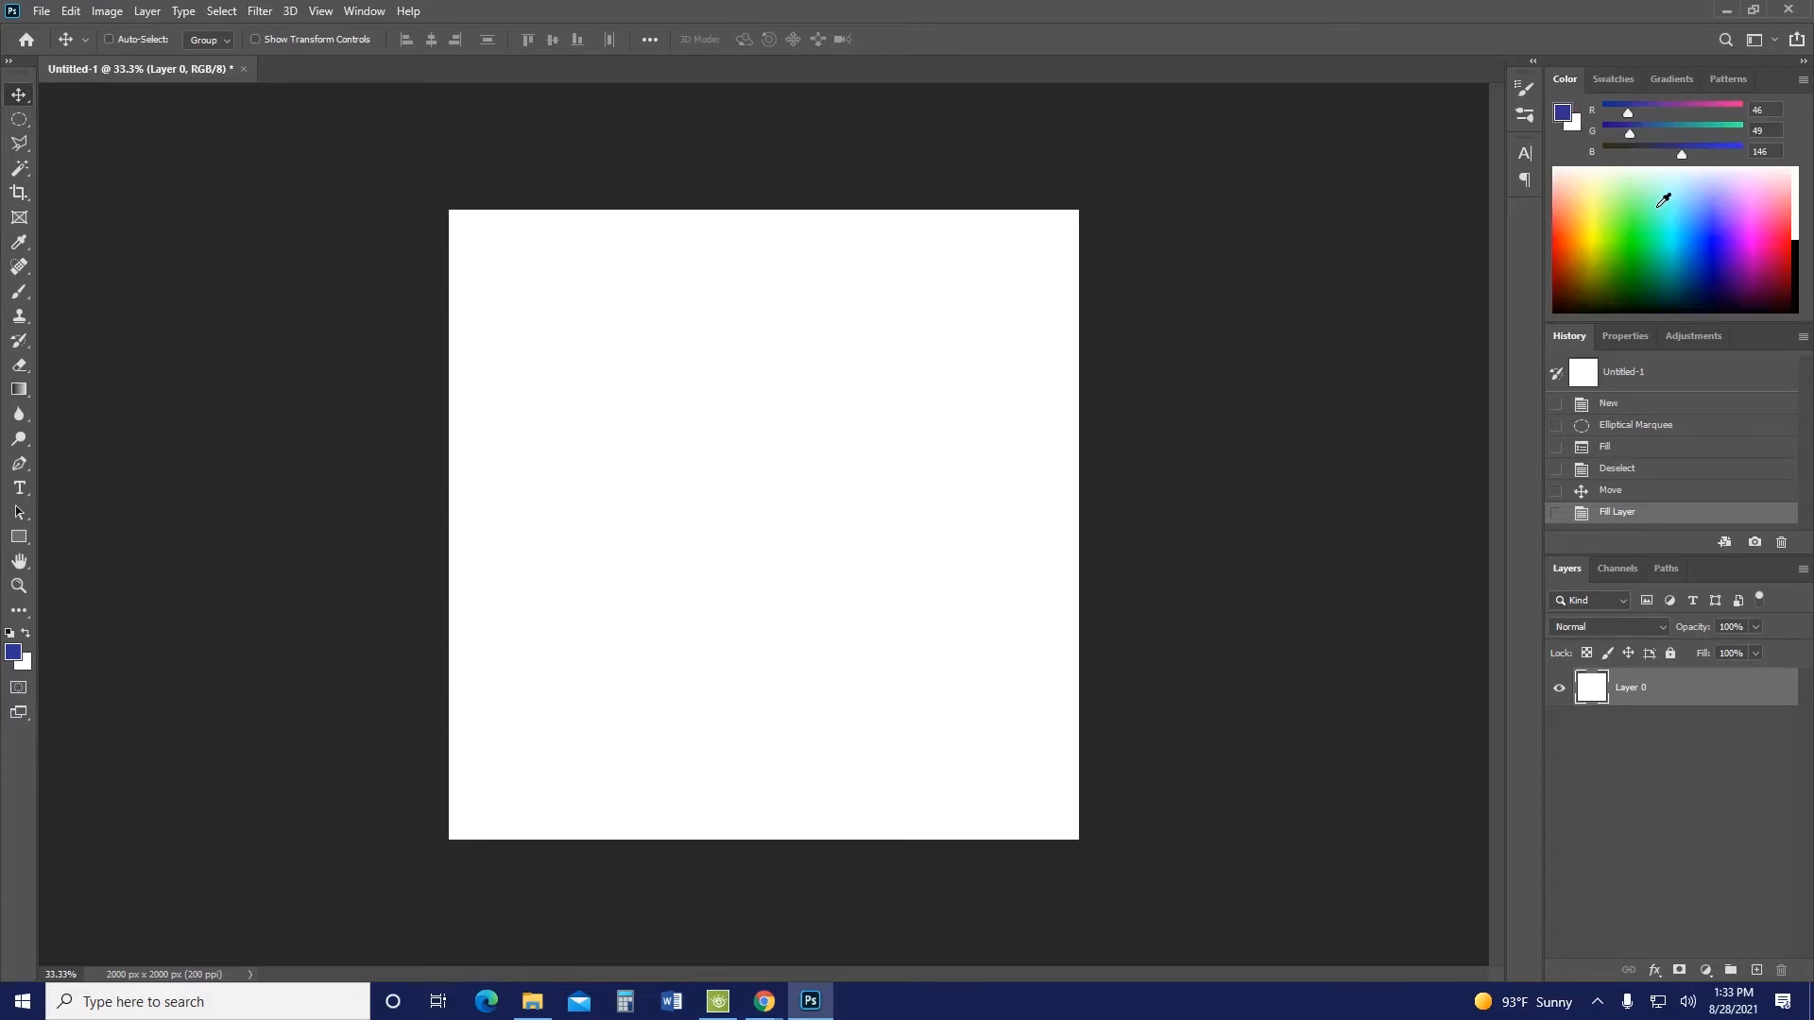
mouse_move(1692, 227)
mouse_down()
mouse_move(1636, 235)
mouse_move(1741, 225)
mouse_move(1714, 231)
mouse_up()
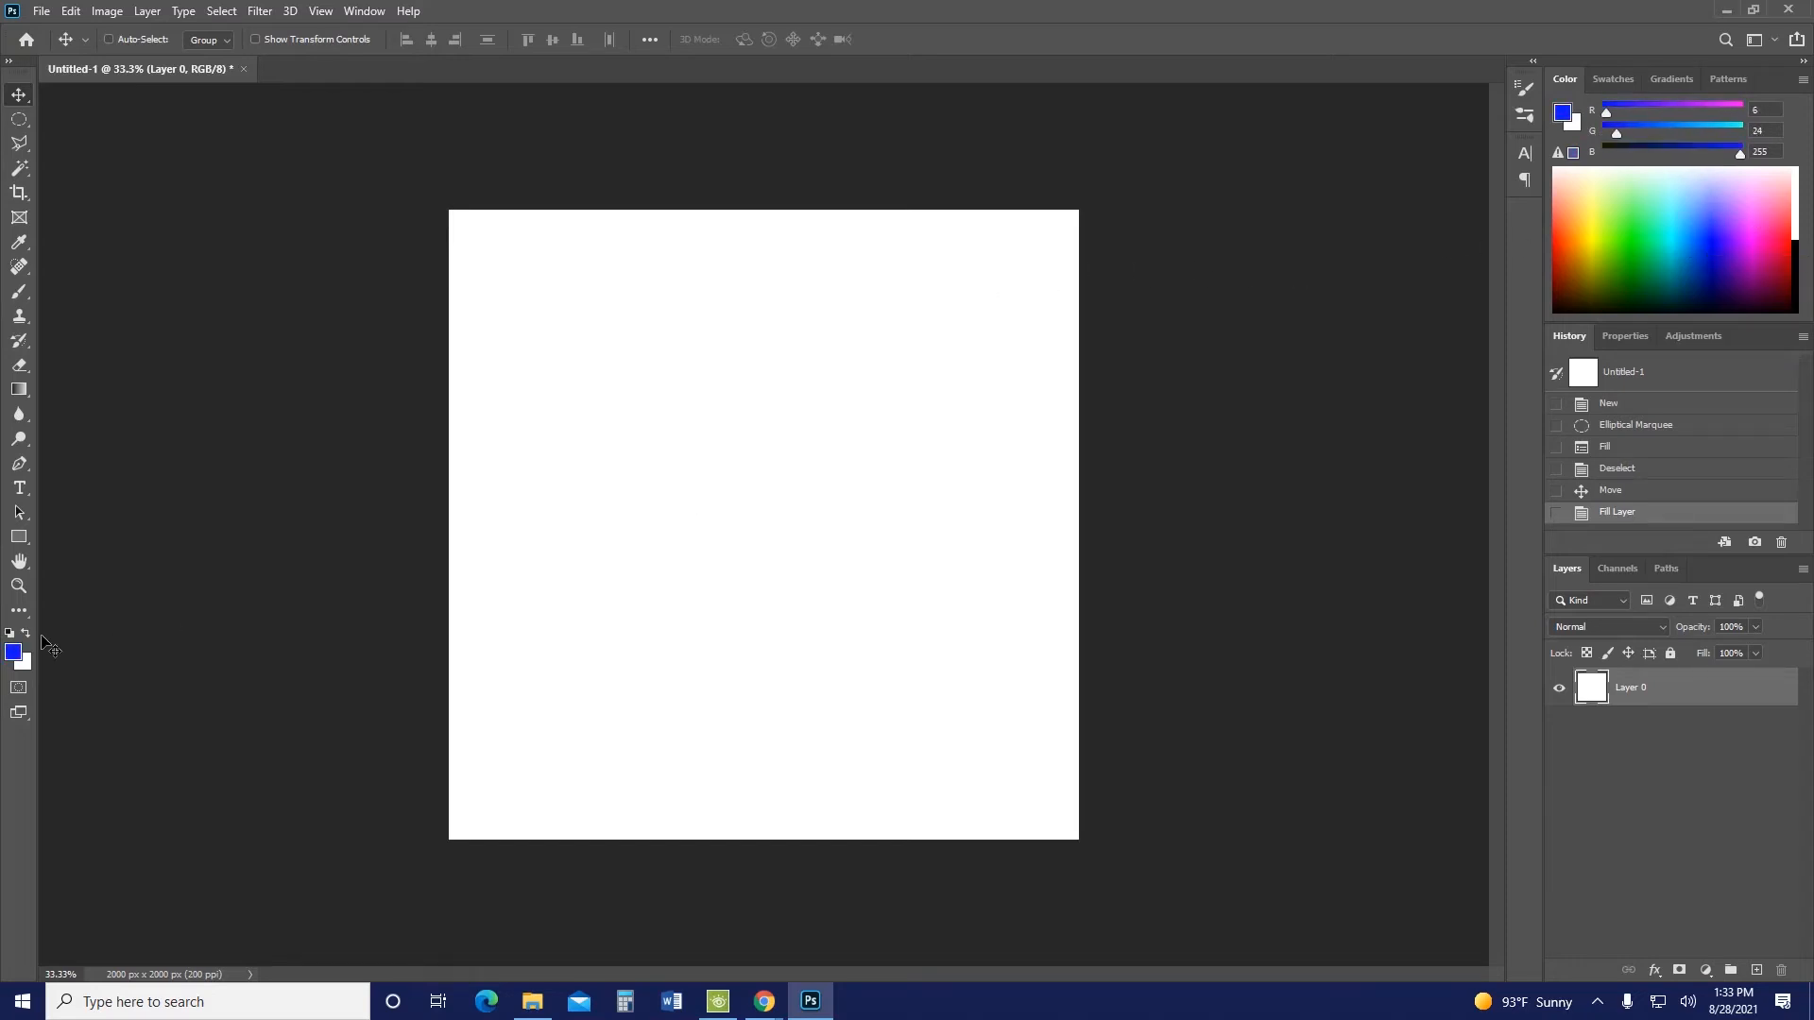
click(10, 634)
Set the foreground color to magenta, hex e617df, in the Color Picker
click(13, 651)
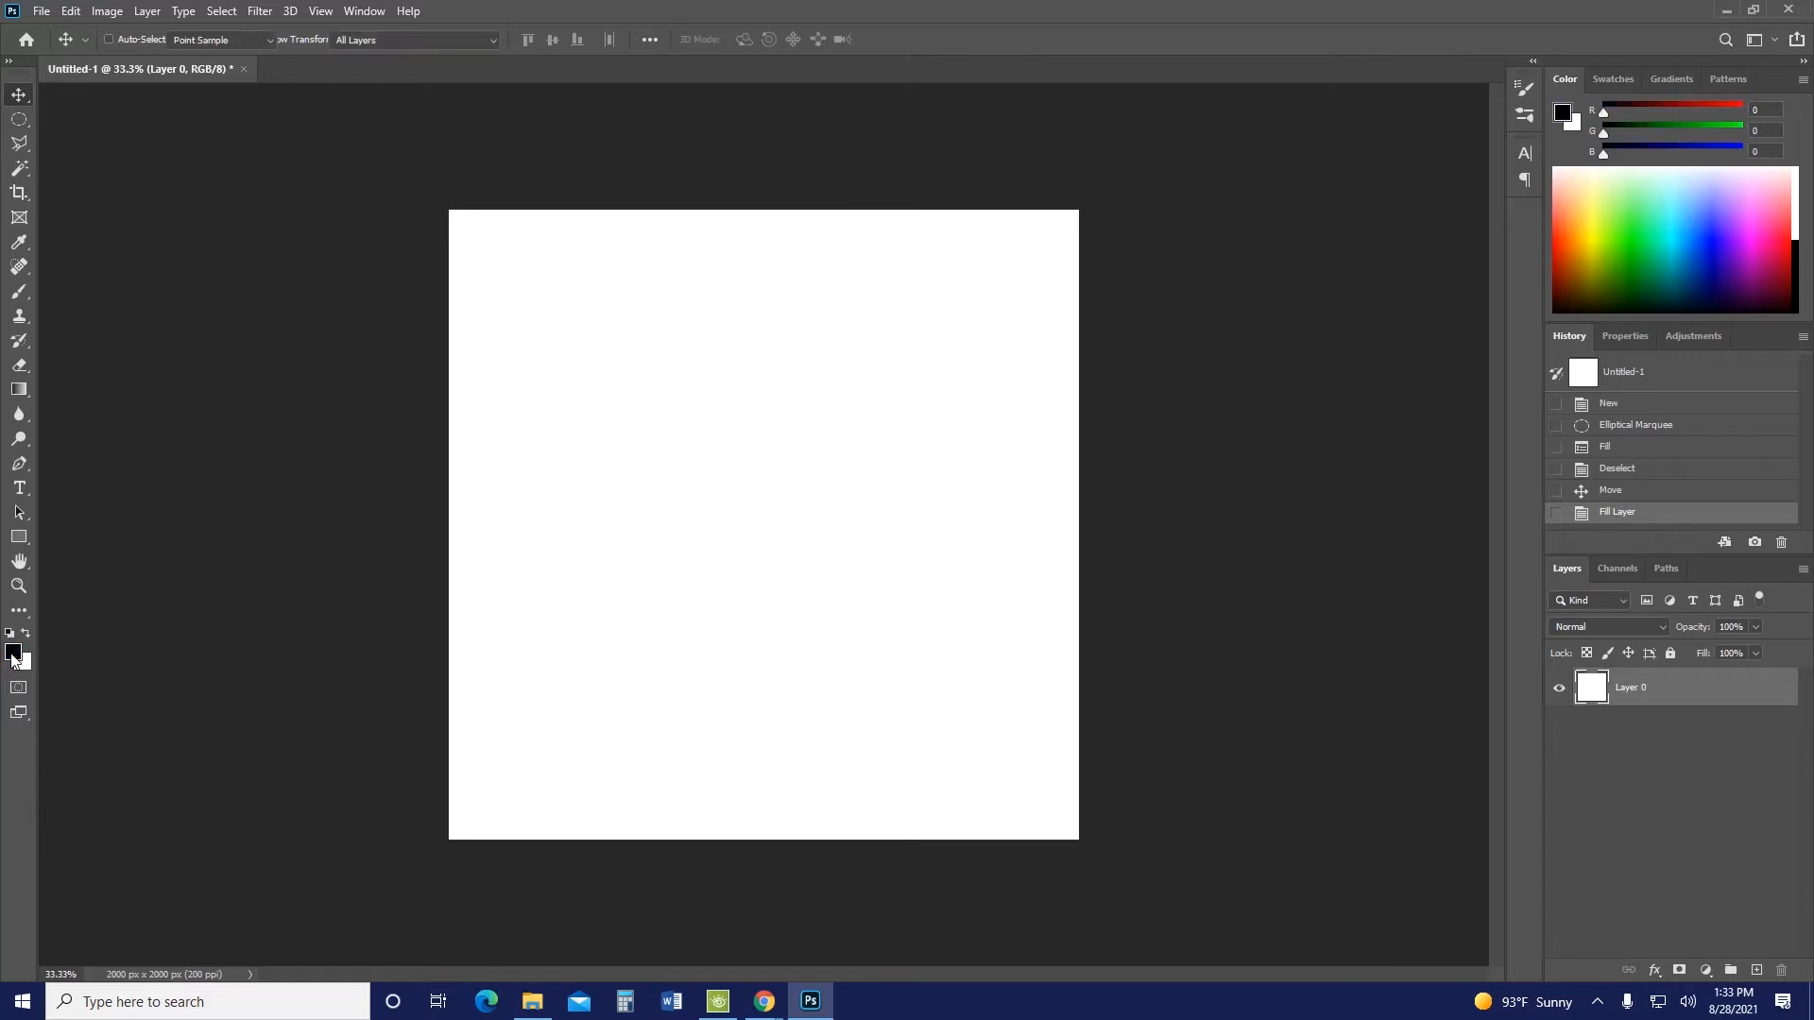
click(1174, 236)
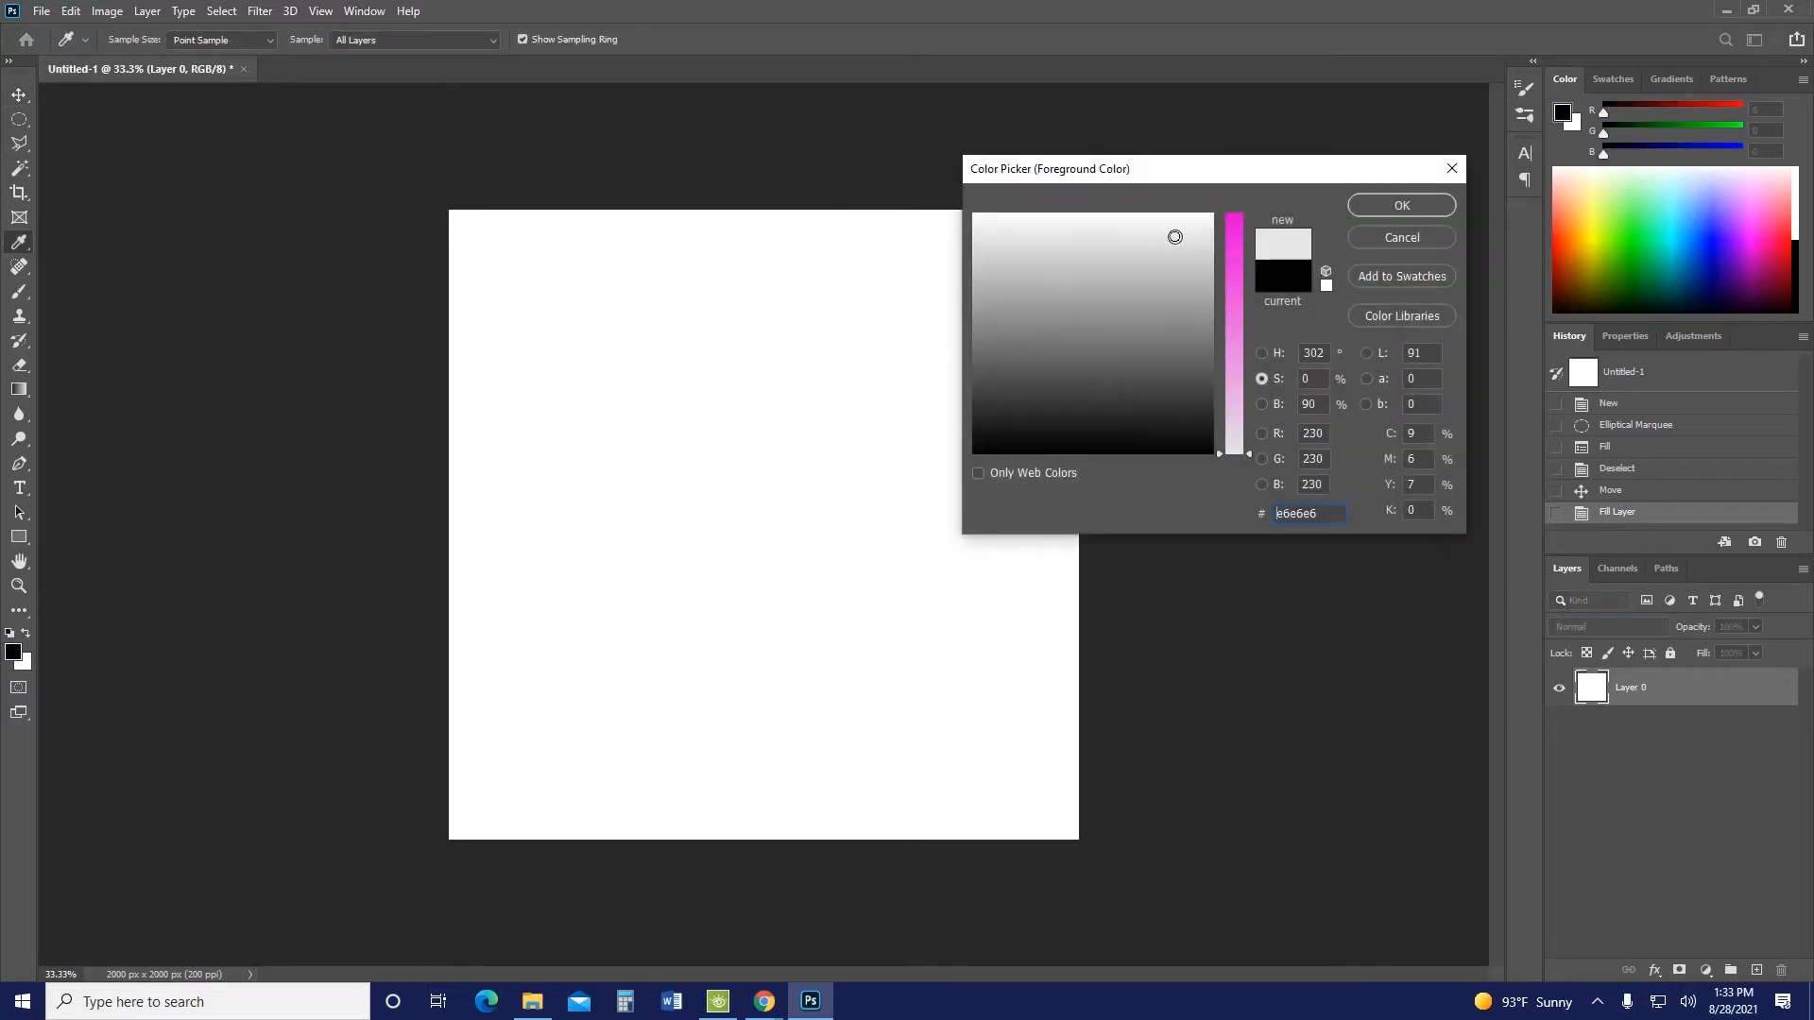
click(1237, 238)
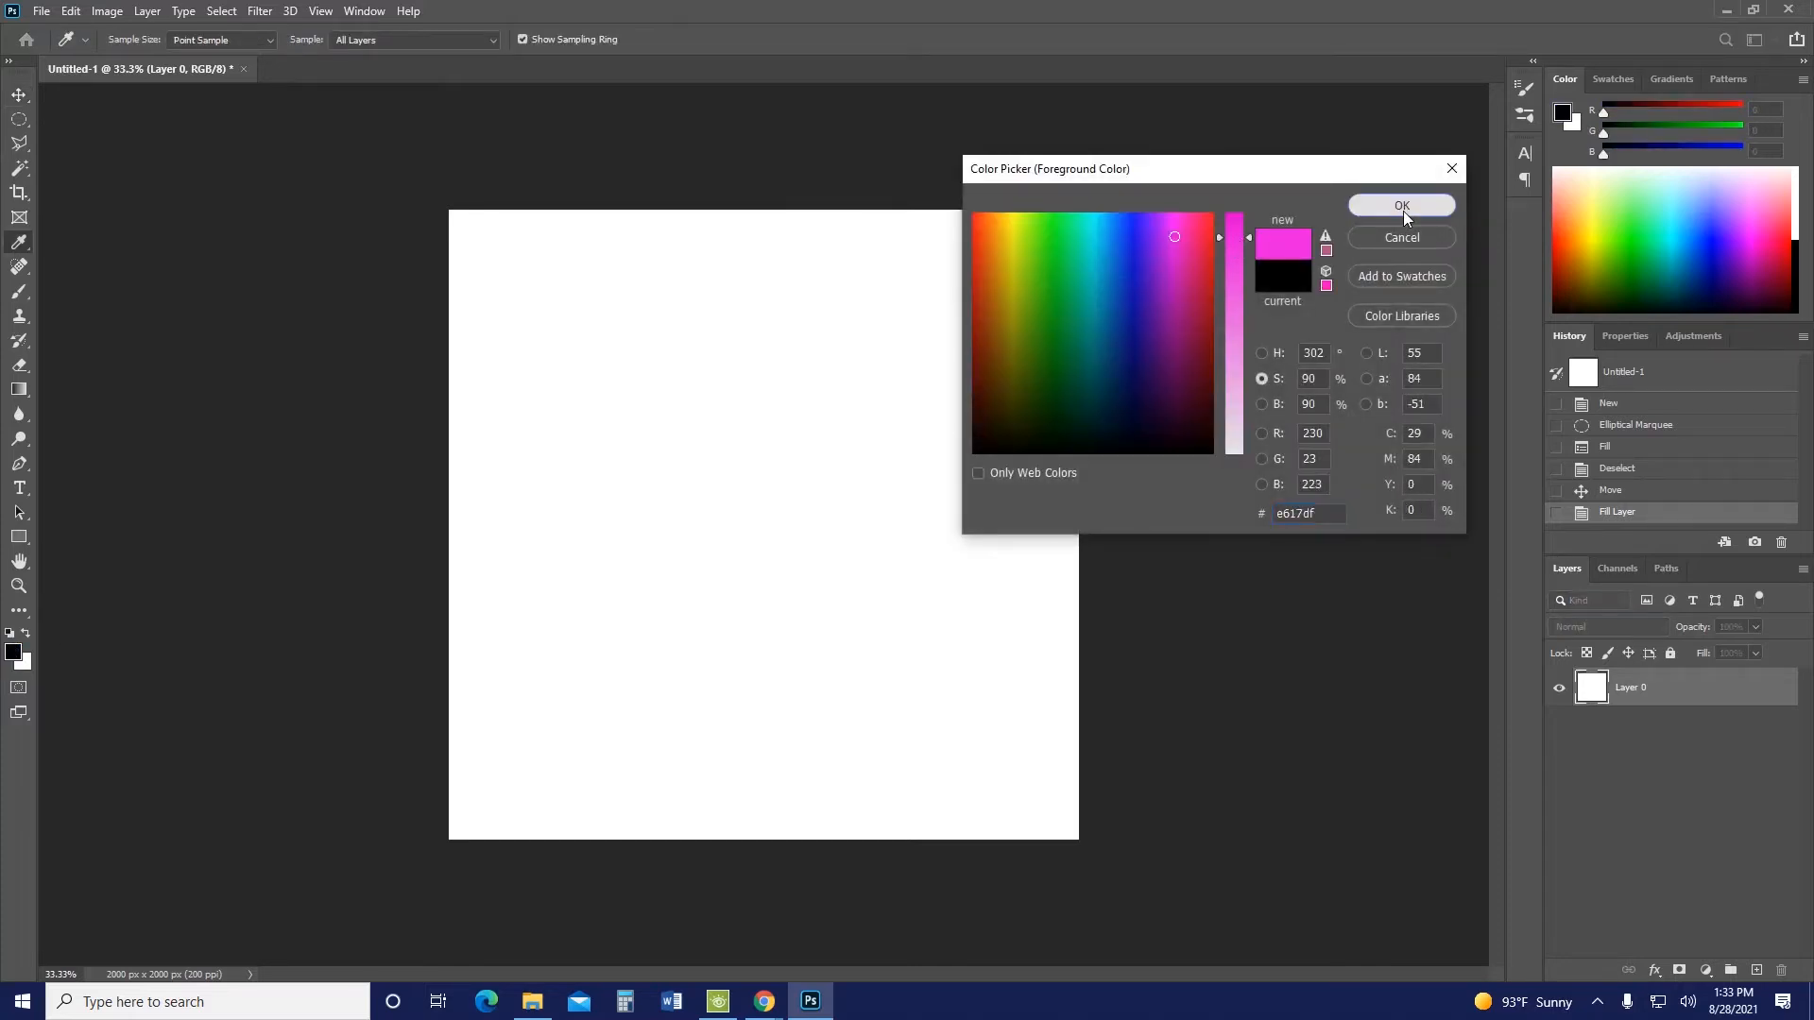
click(1401, 207)
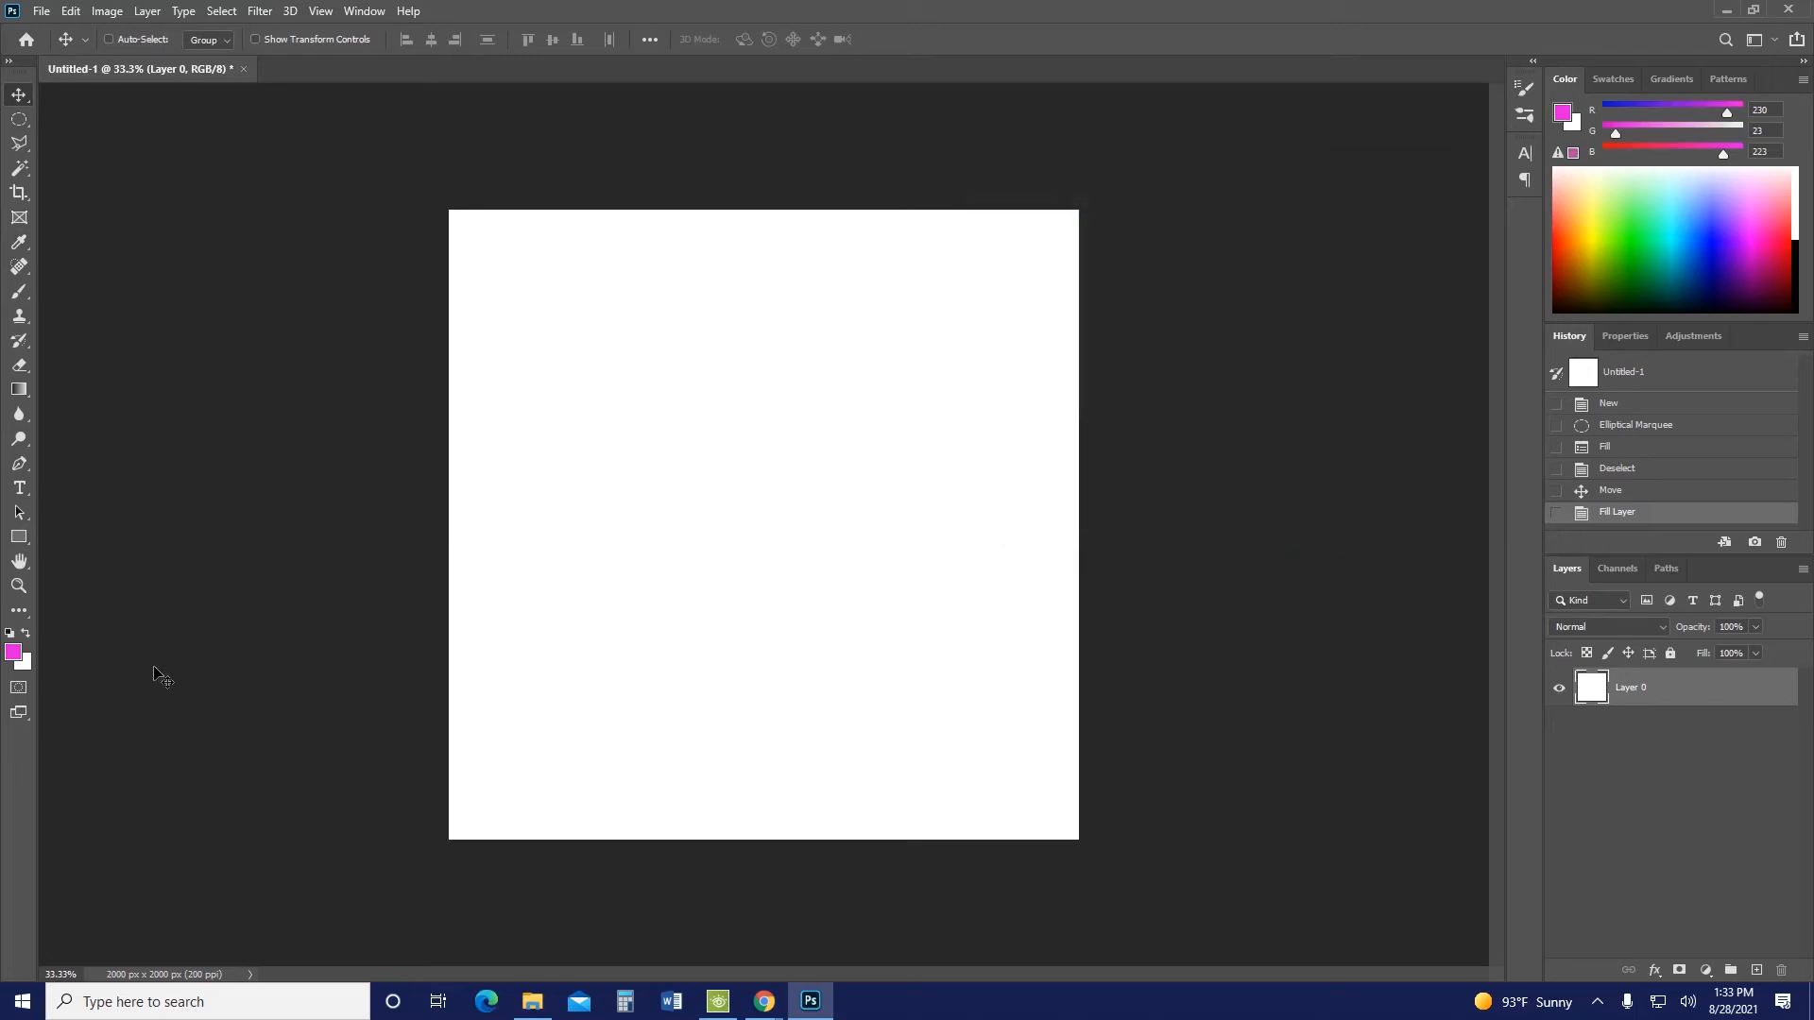
Set the background color to purple, hex 821be2, in the Color Picker
click(26, 672)
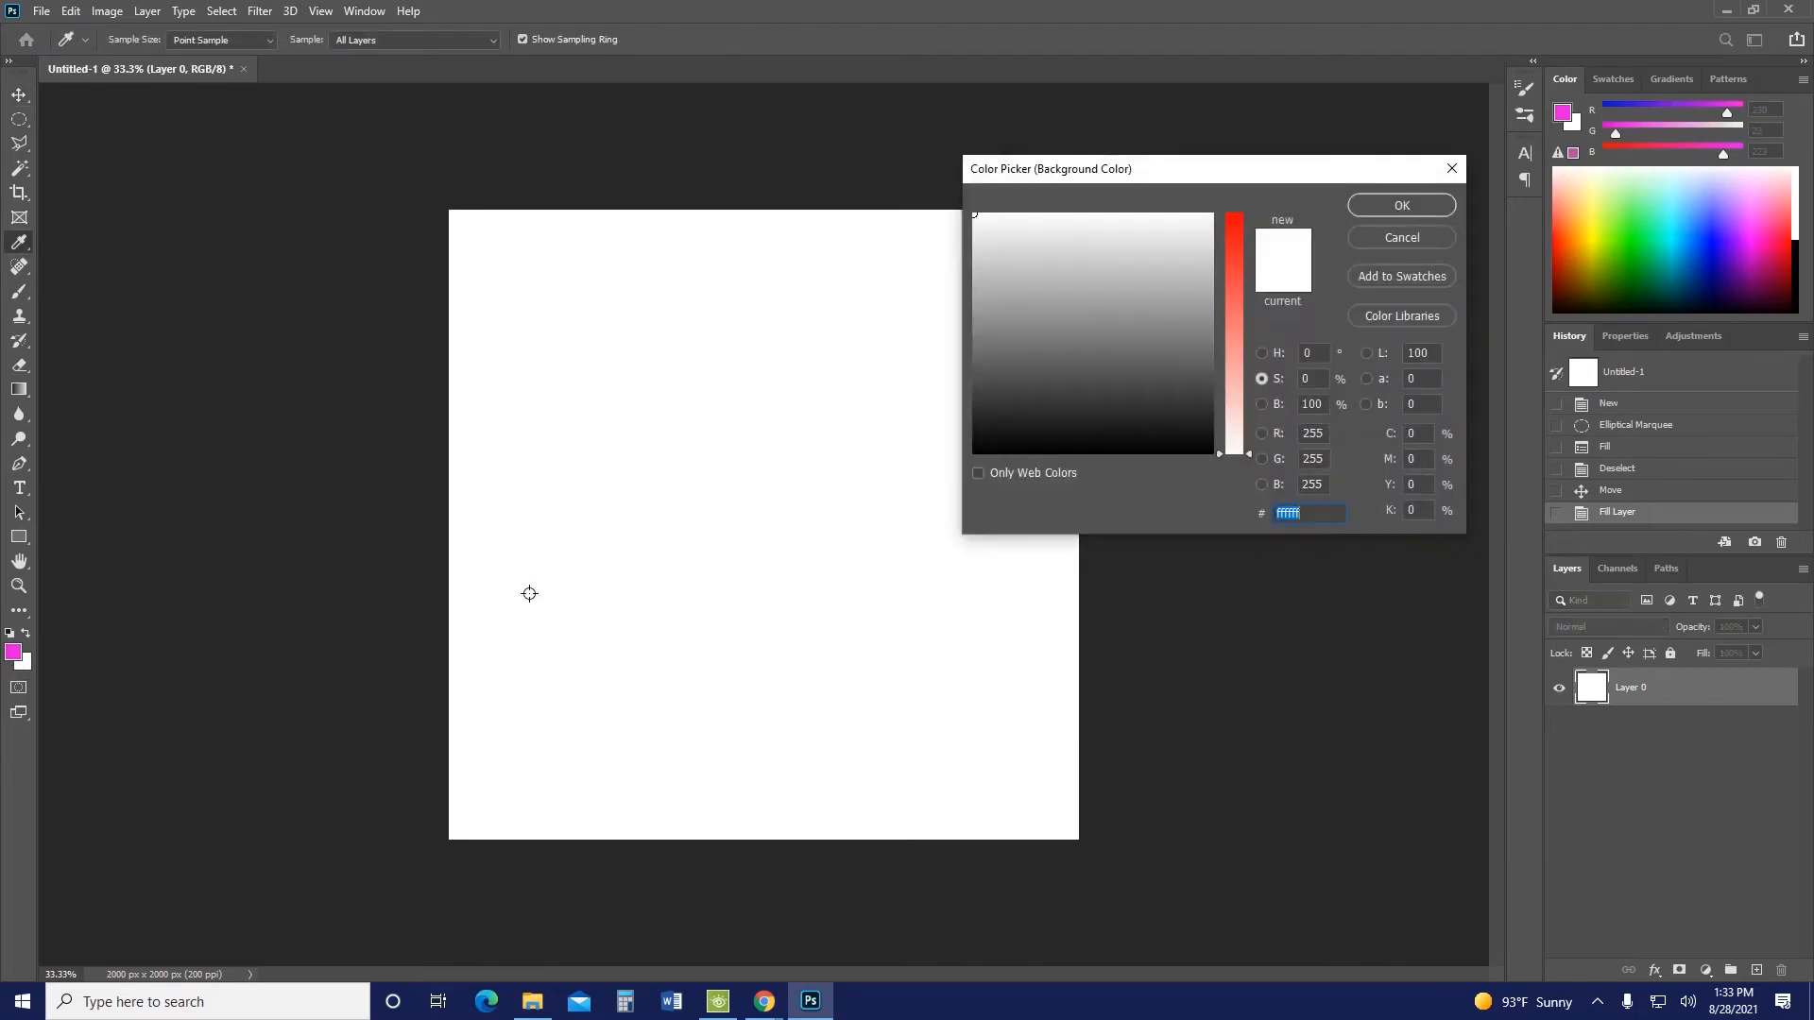
click(1237, 240)
click(1153, 240)
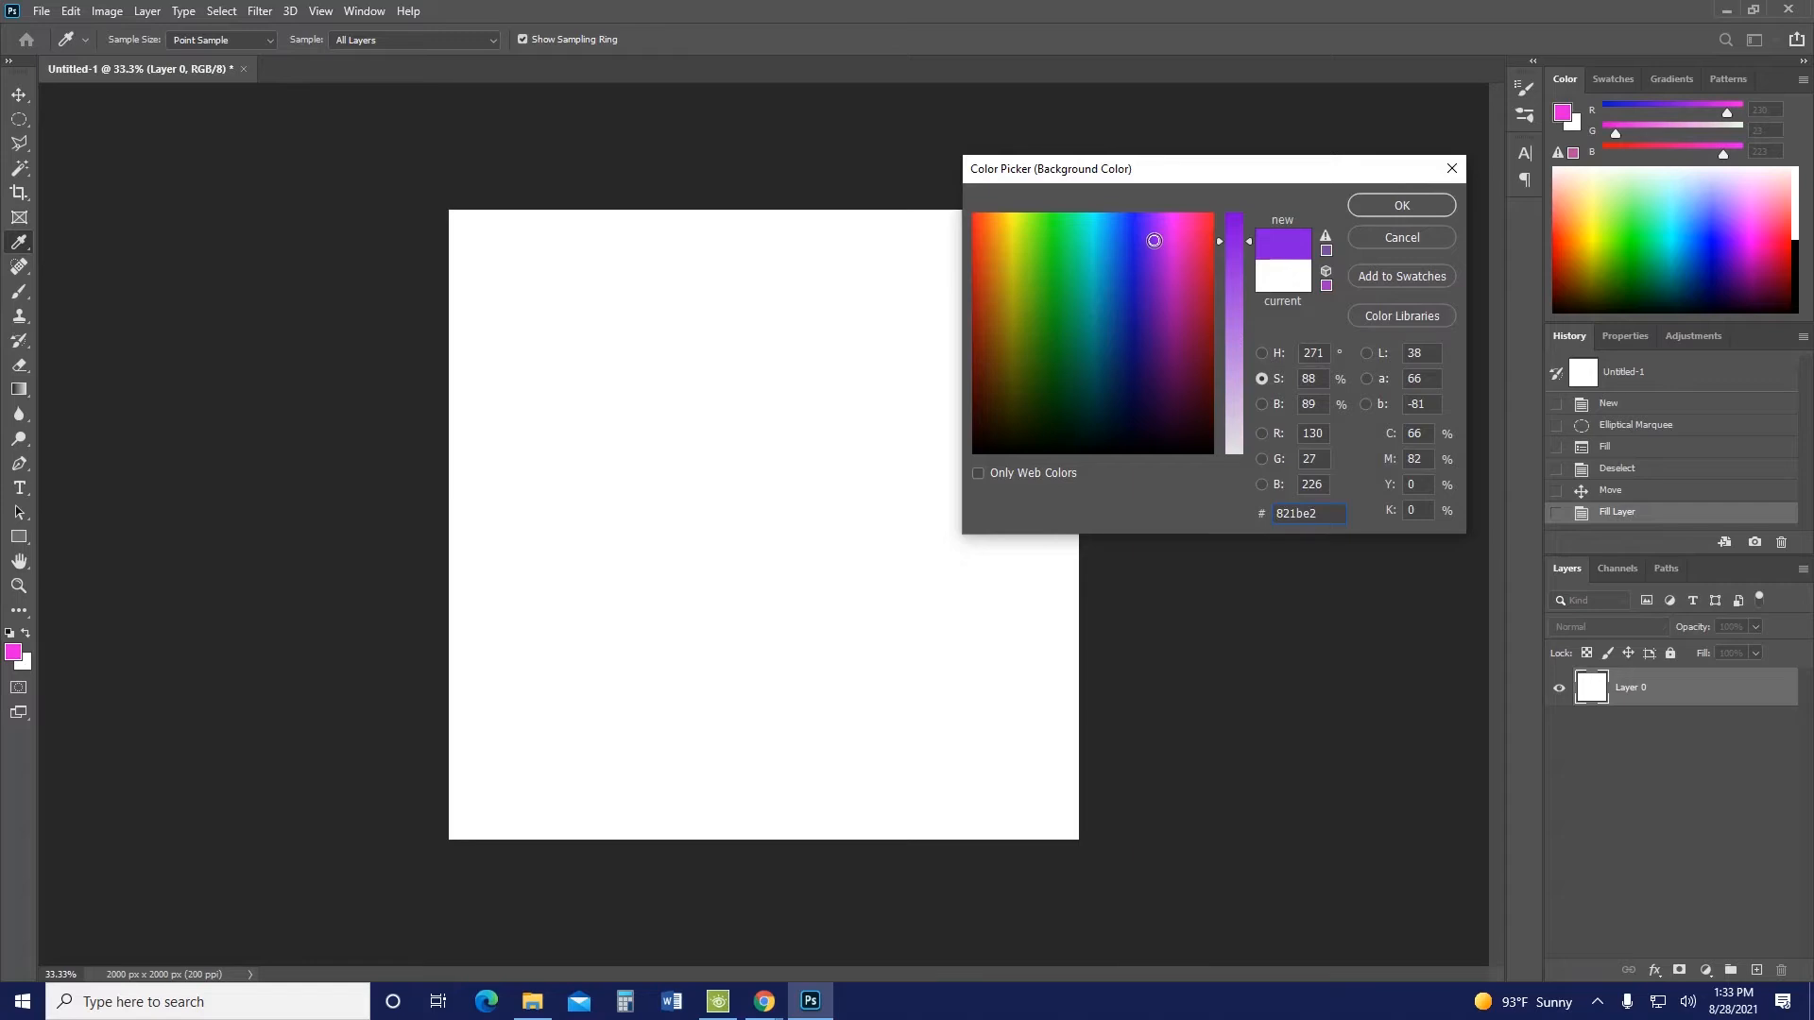
click(1377, 205)
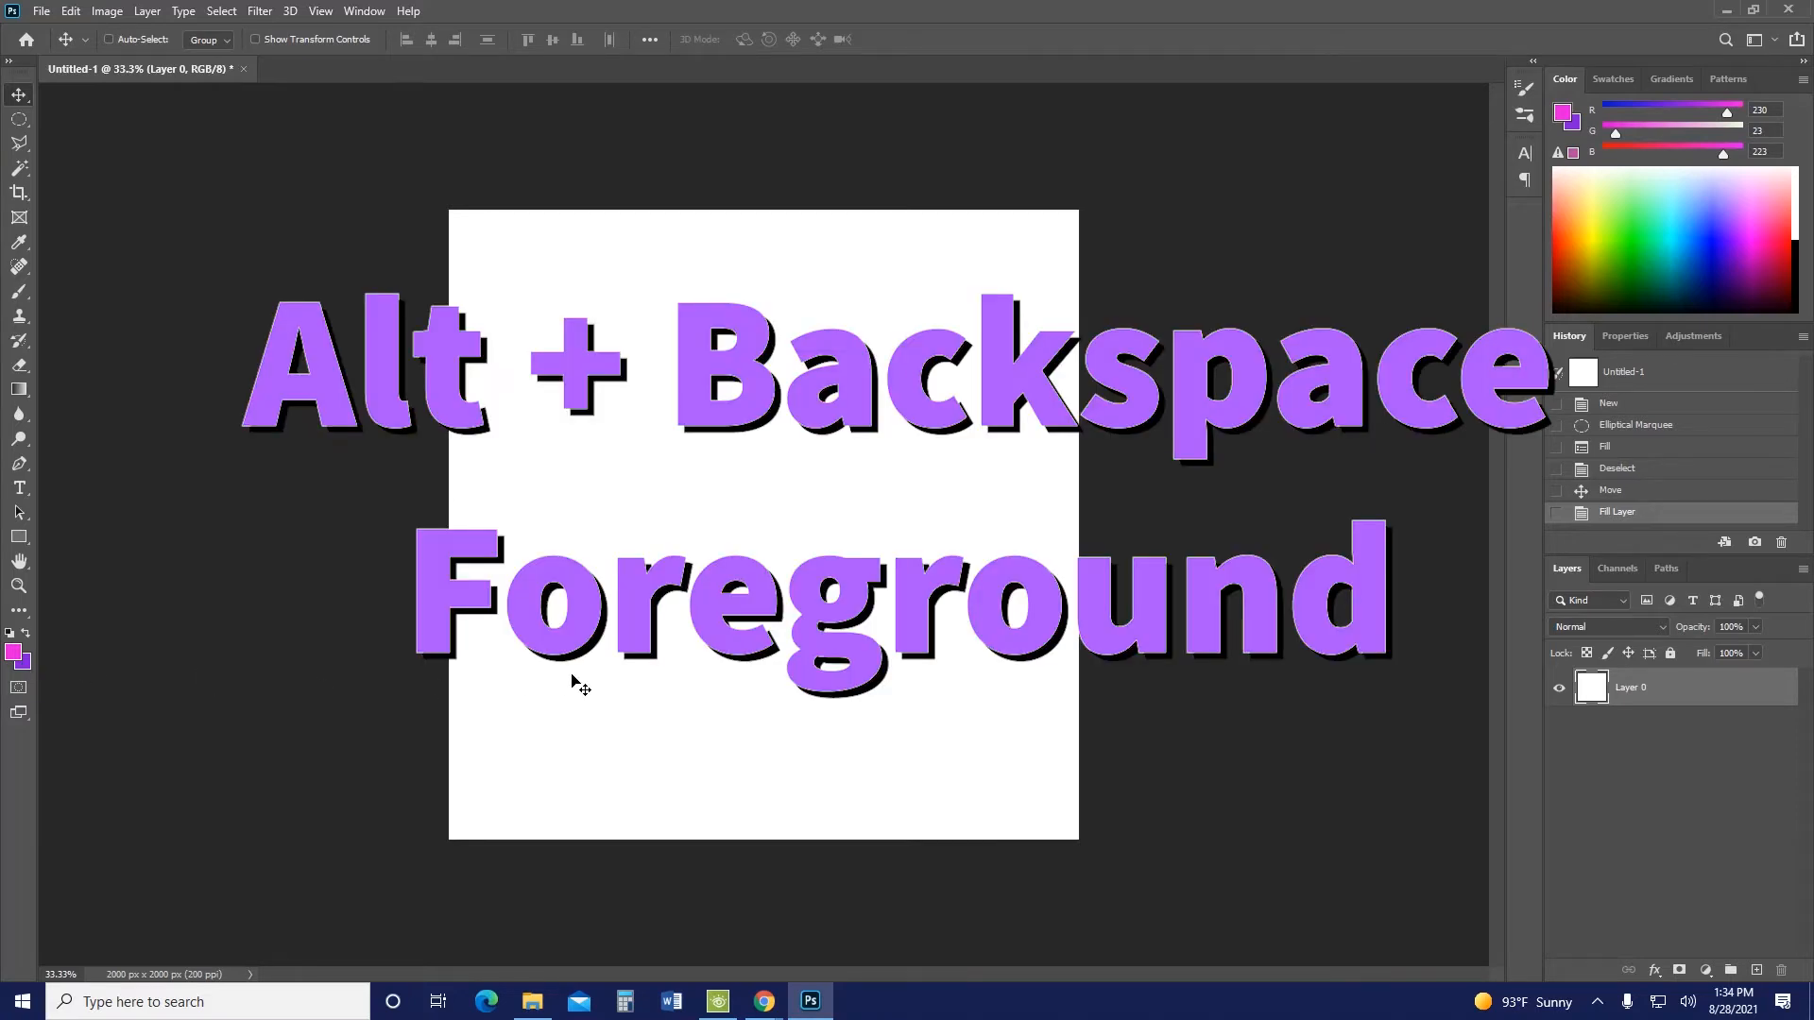
Fill the layer alternately with the magenta foreground color and the purple background color, twice each, ending on purple
key(alt+BackSpace)
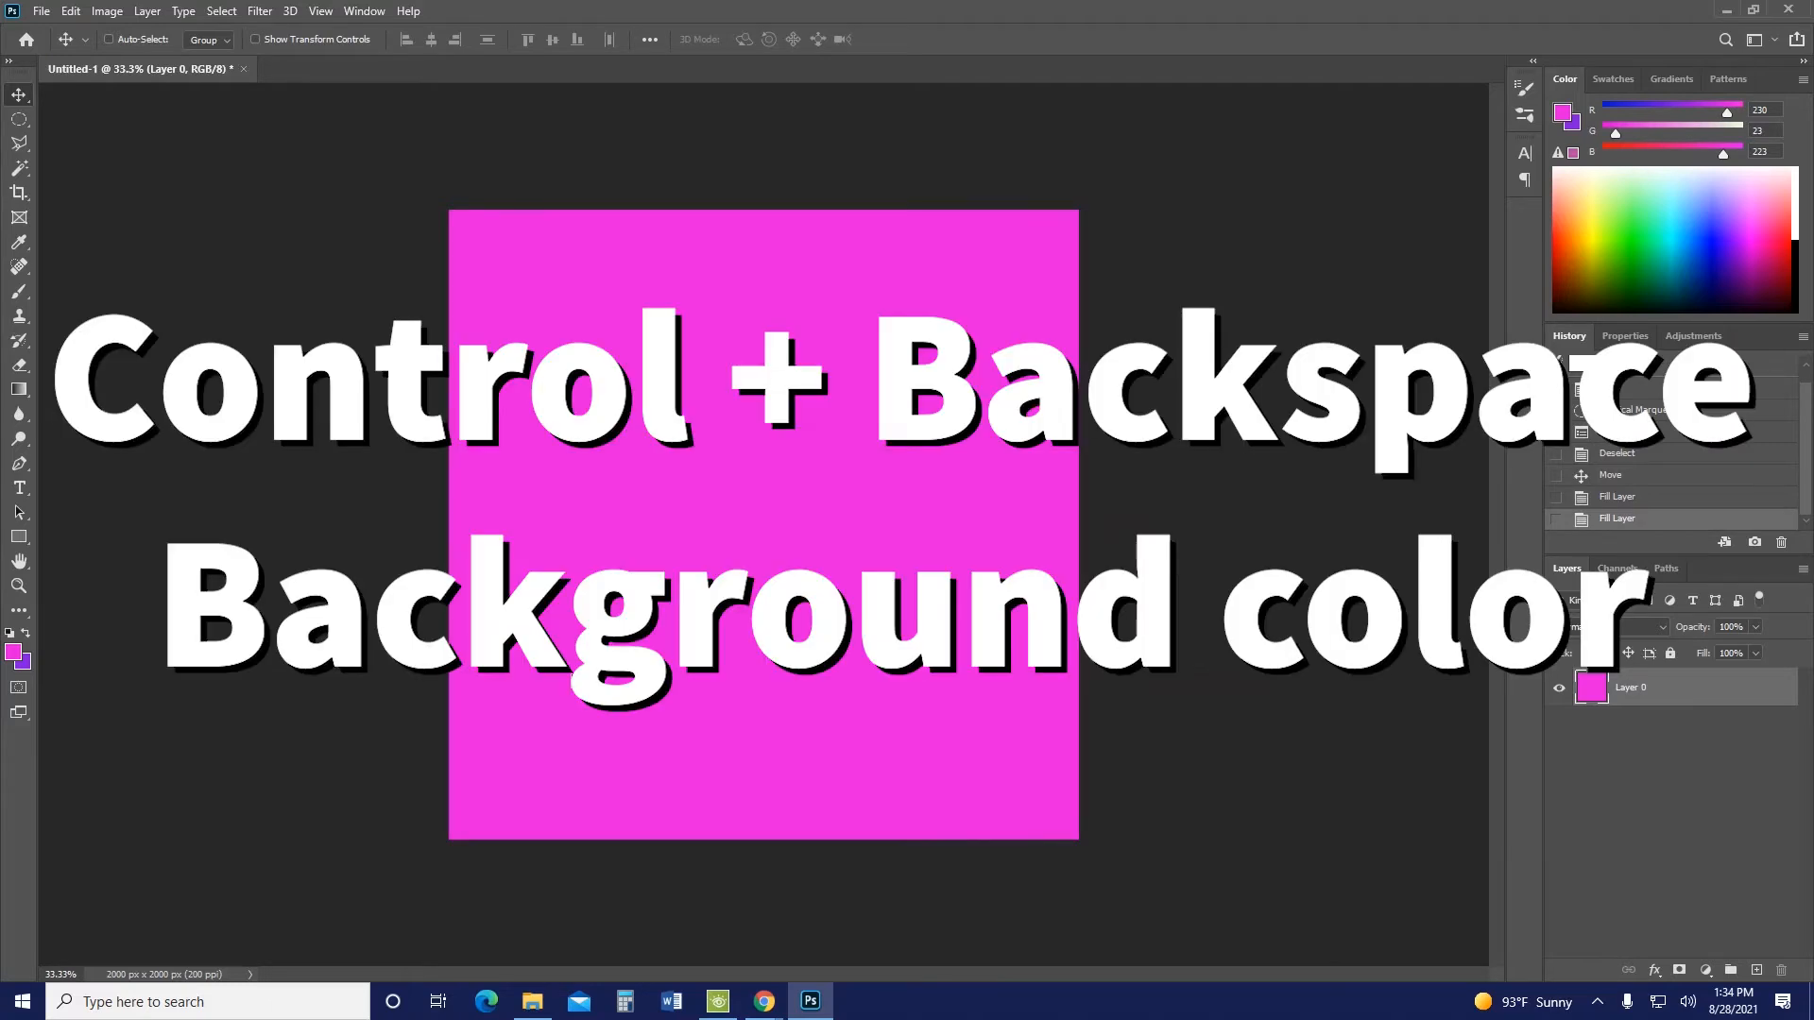
key(ctrl+BackSpace)
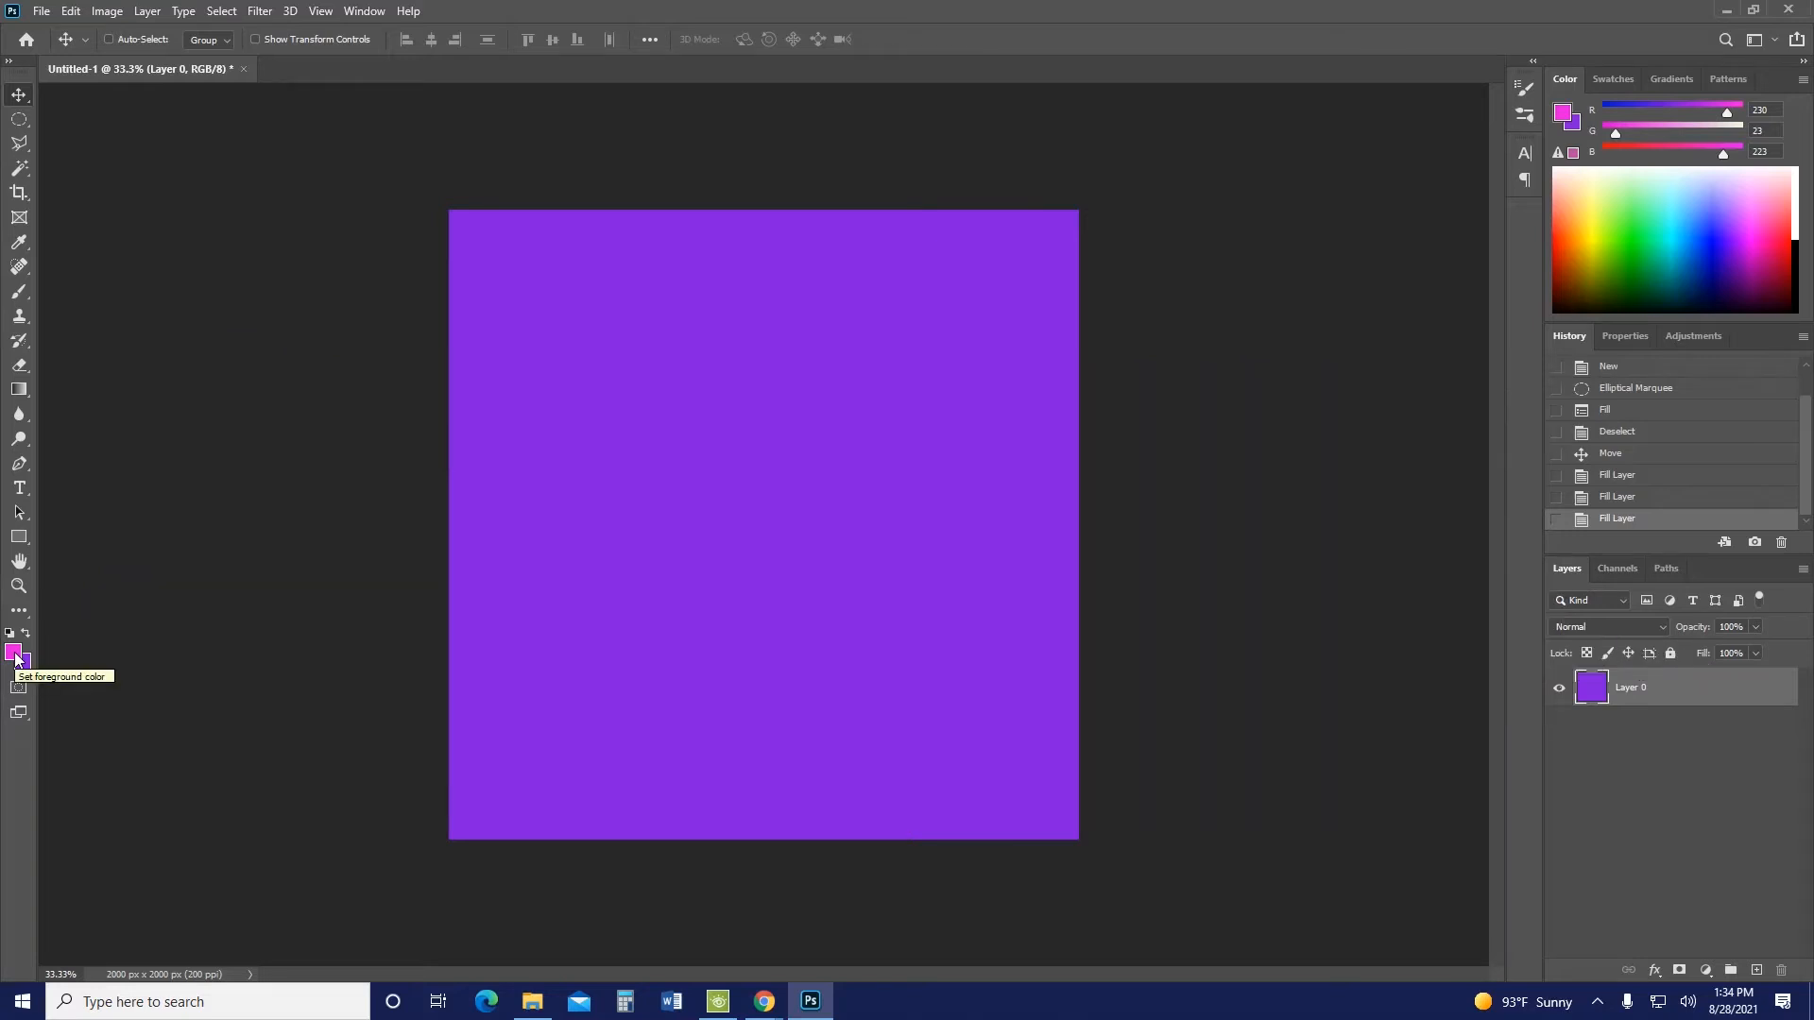
key(alt+BackSpace)
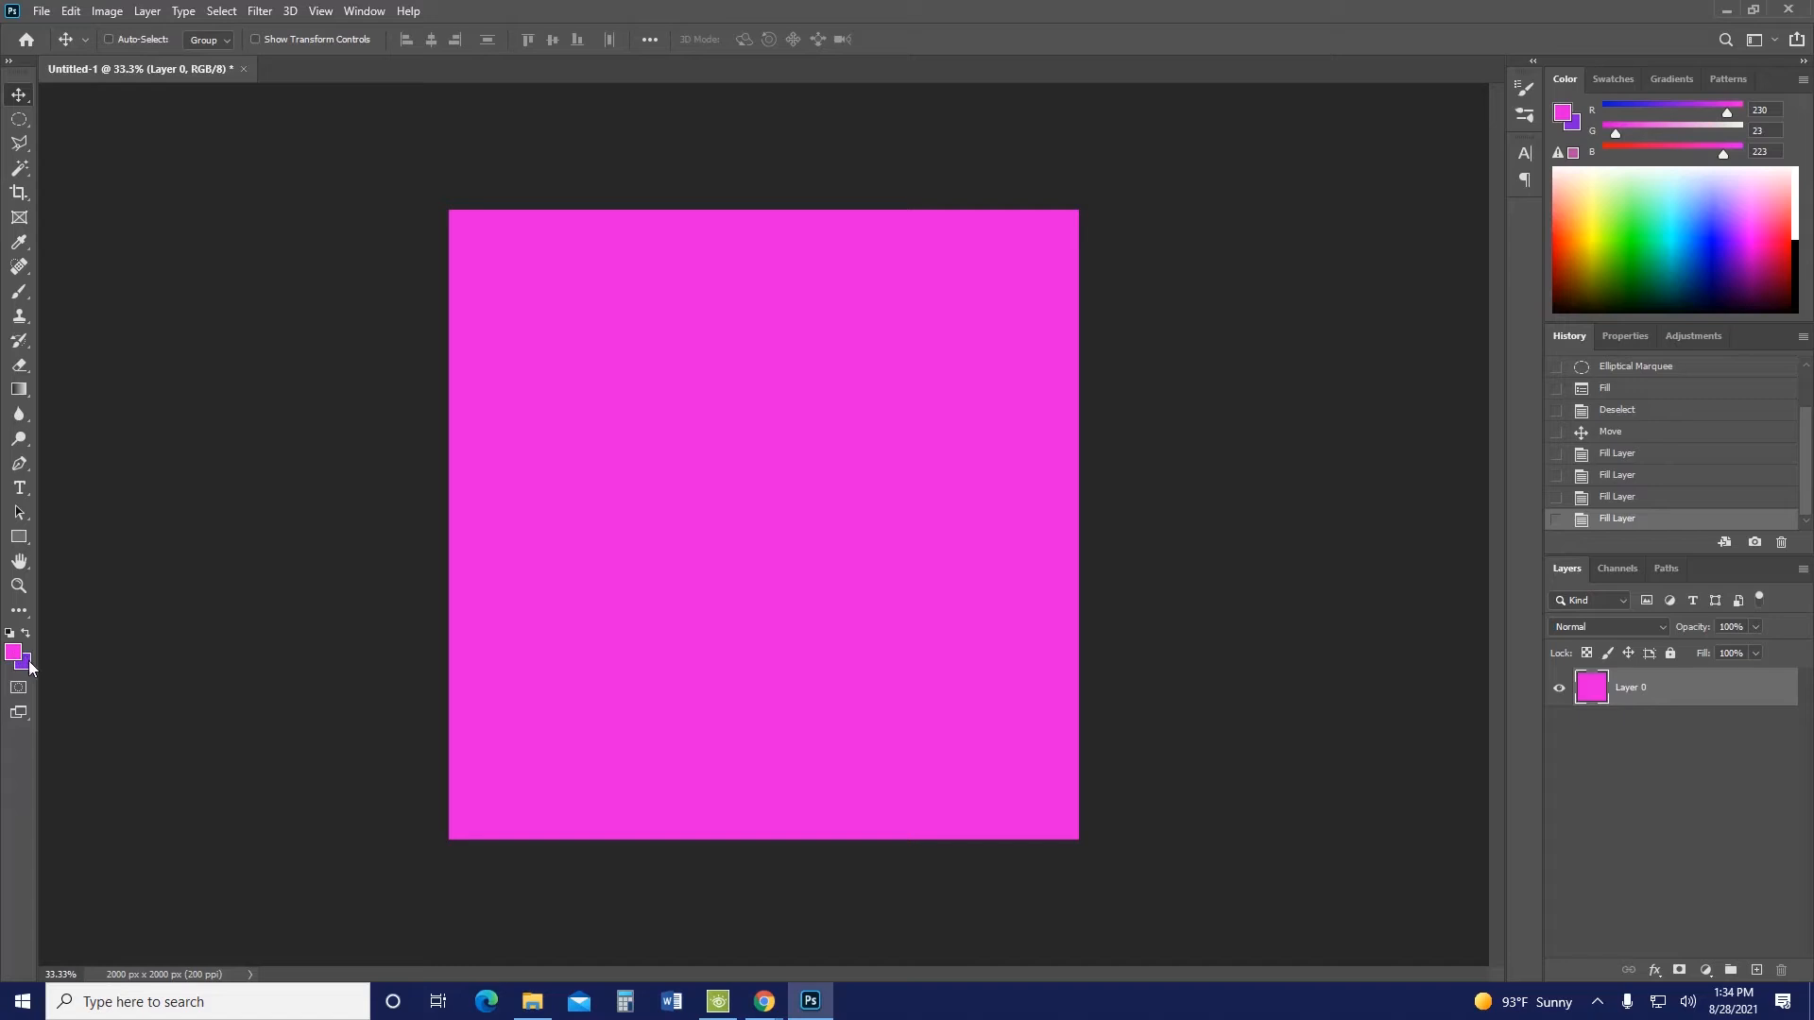
key(ctrl+BackSpace)
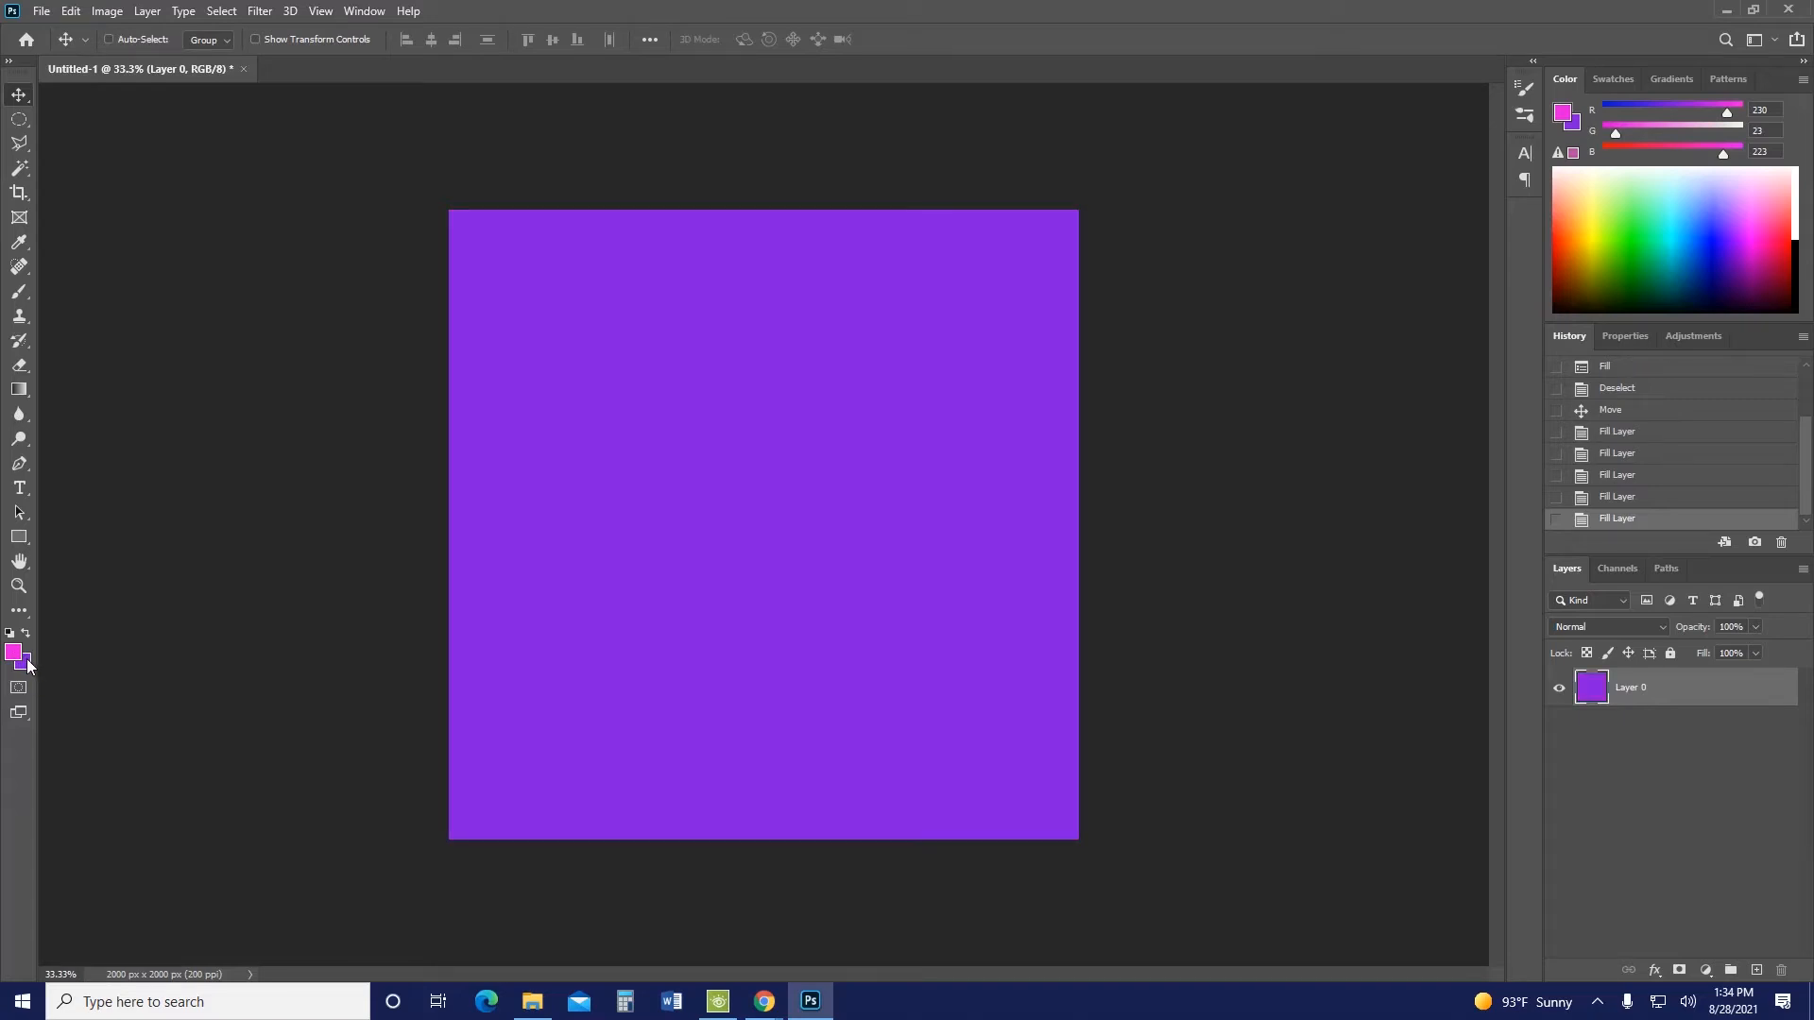
Set the foreground color to yellow, fill the layer with it, and refill the layer with the purple background color
click(13, 652)
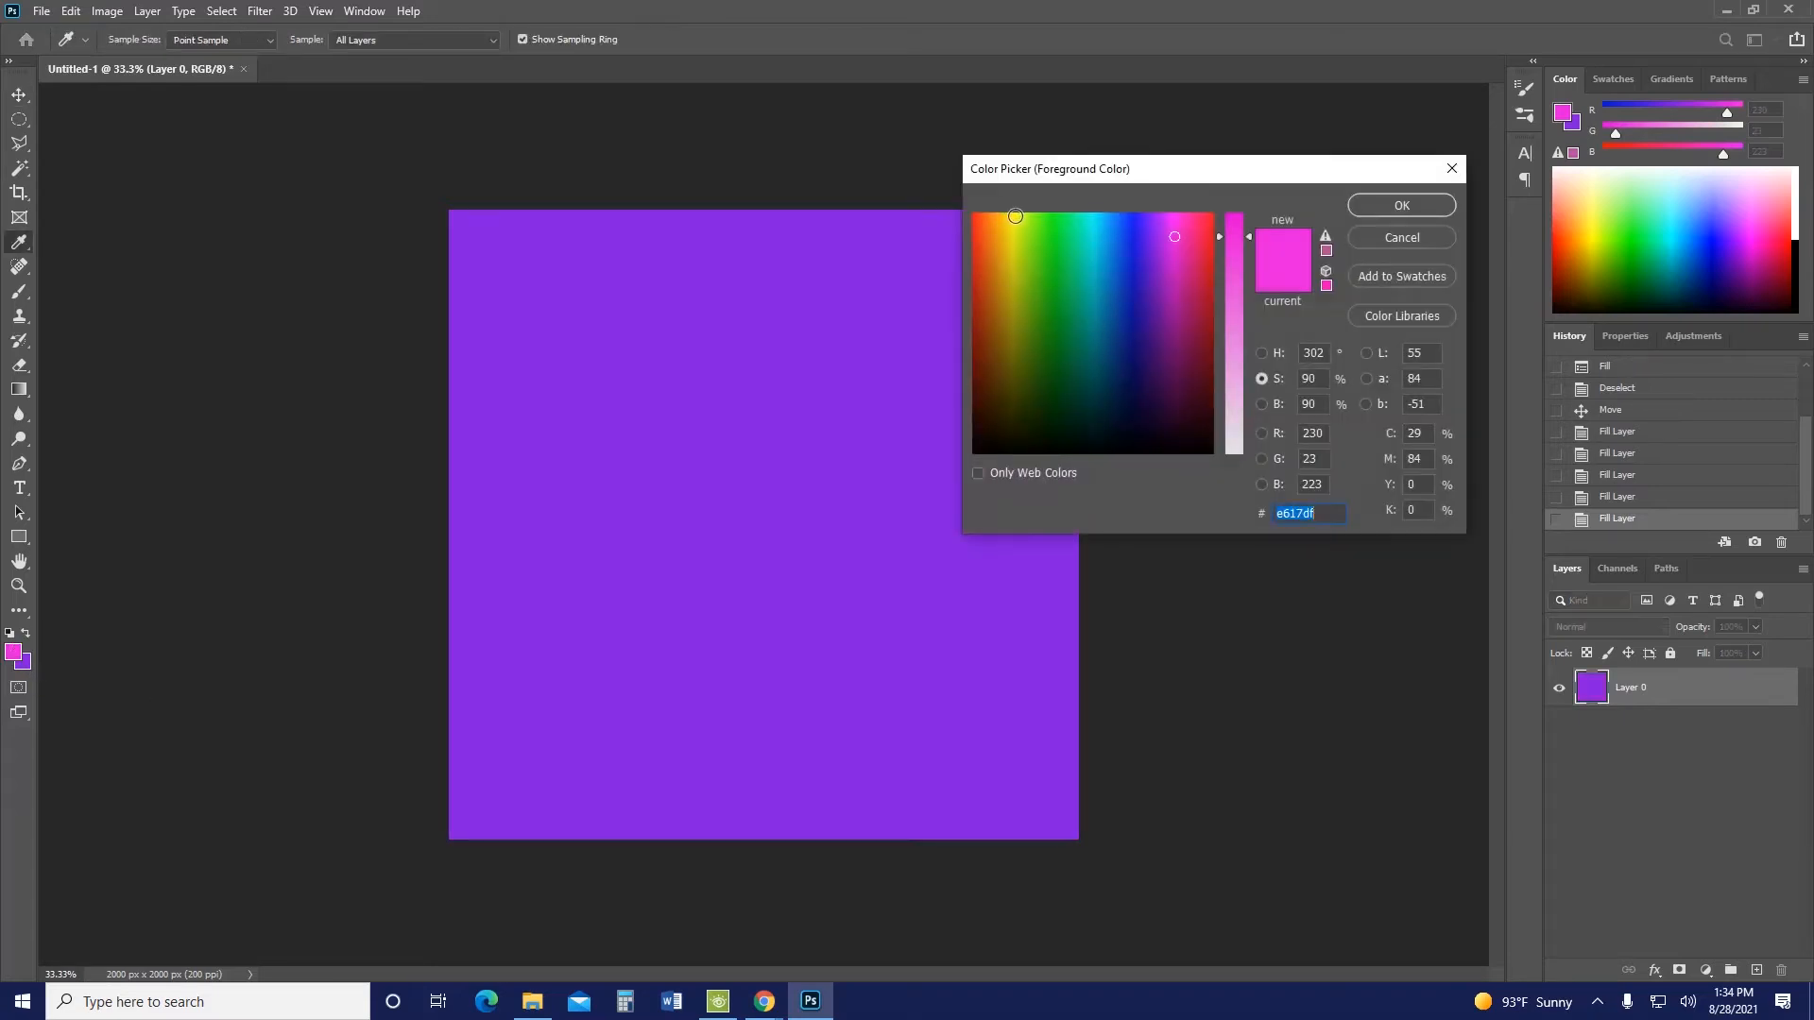
click(1015, 217)
click(1382, 204)
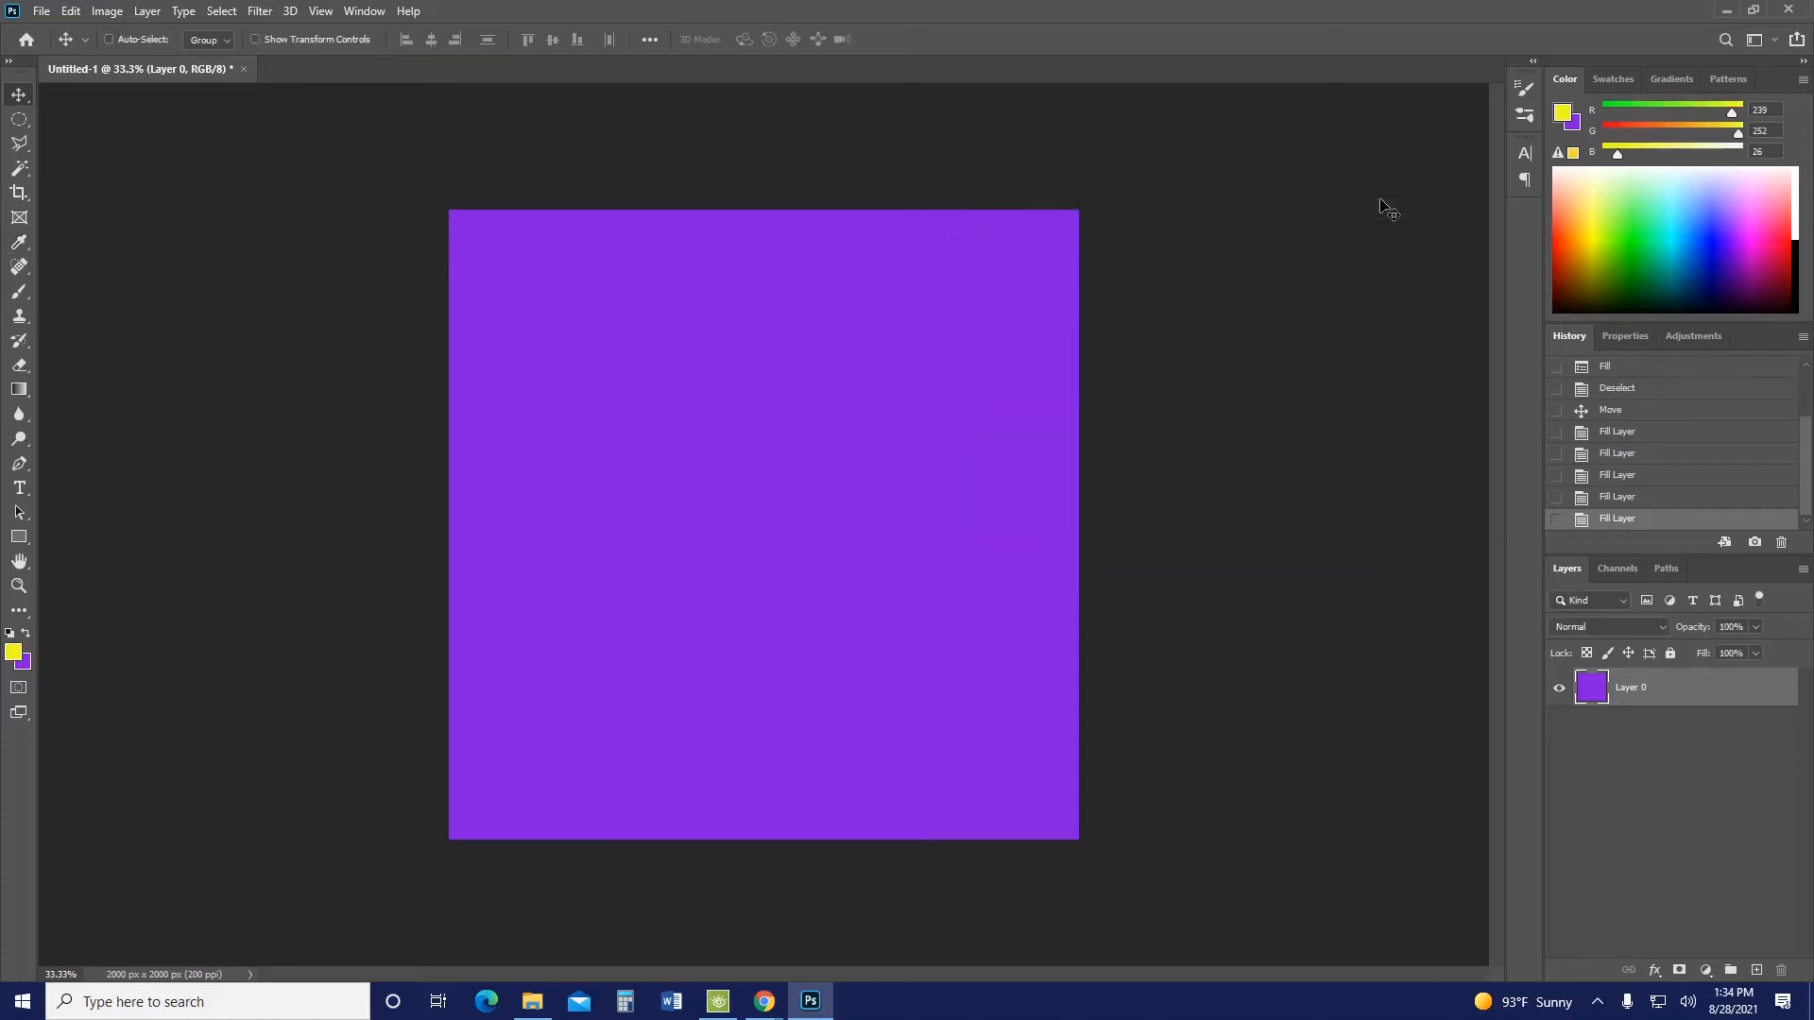
key(alt+BackSpace)
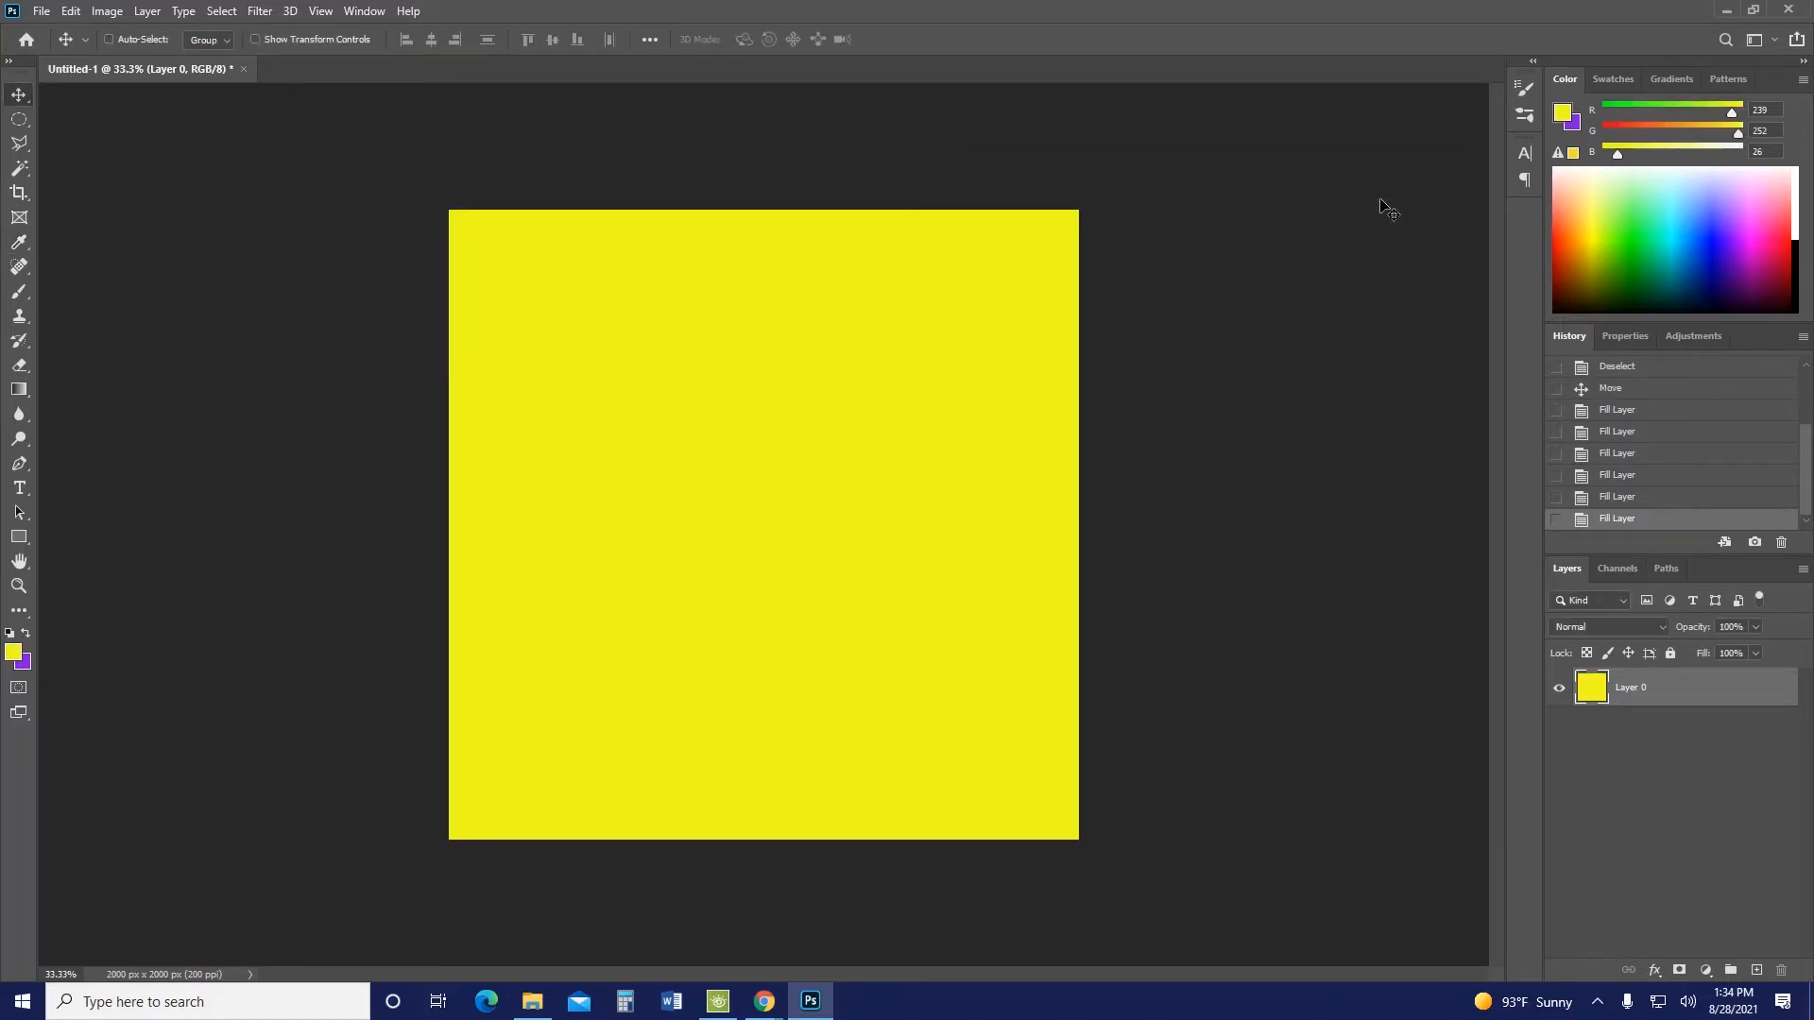
key(ctrl+BackSpace)
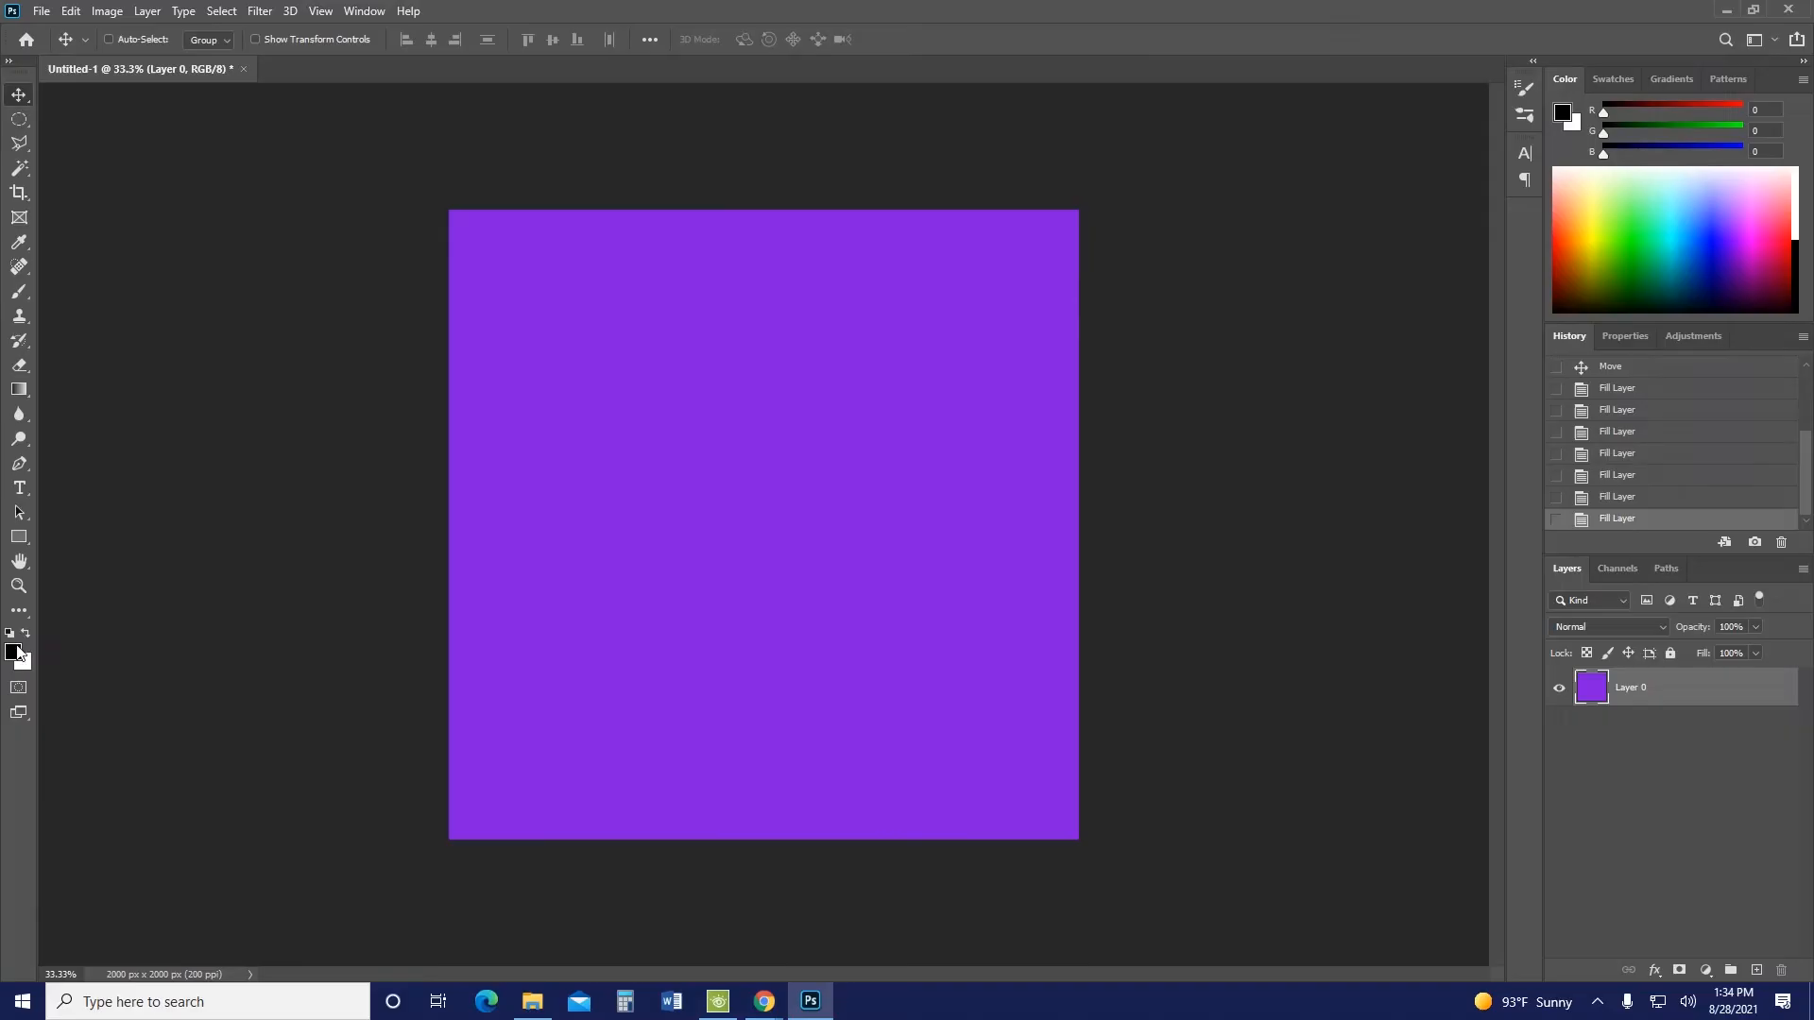
Reset to the default black and white colors, then fill the layer with black and again with white
click(347, 639)
click(377, 641)
click(26, 639)
click(25, 640)
click(26, 640)
key(alt+BackSpace)
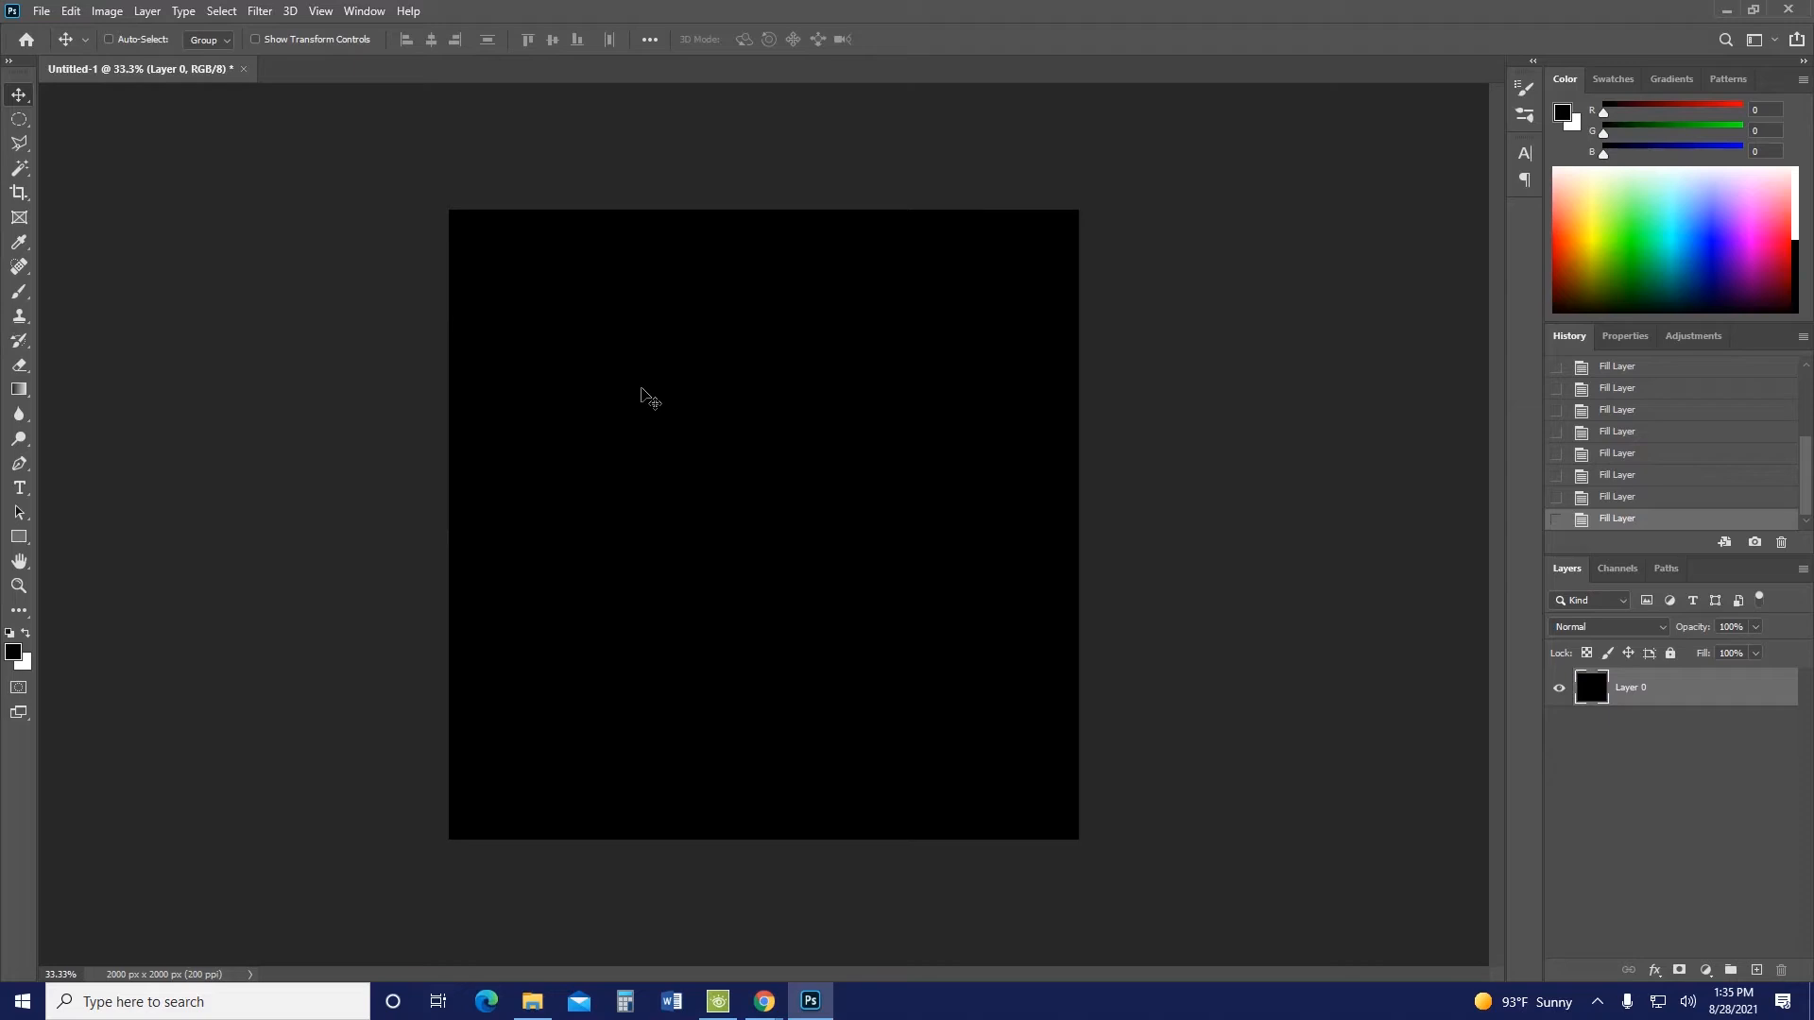
key(ctrl+BackSpace)
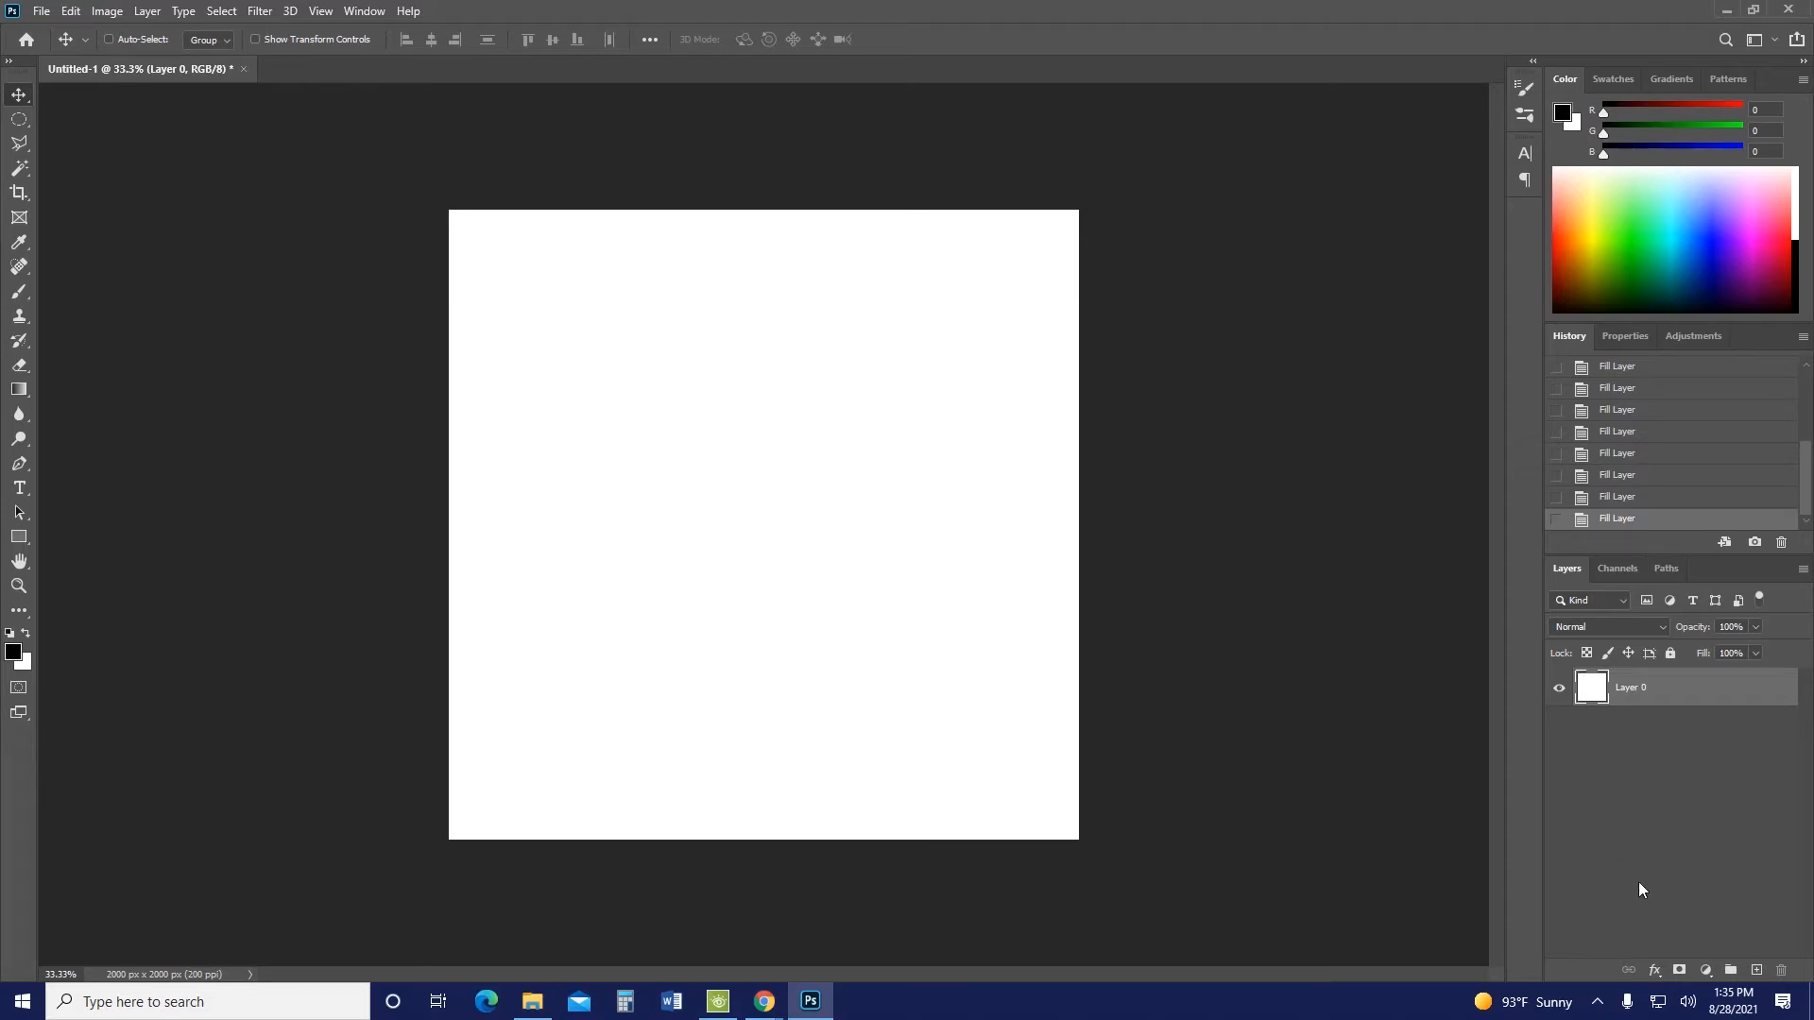
Add a new layer and draw a tall elliptical selection on the left half of the canvas
click(1756, 971)
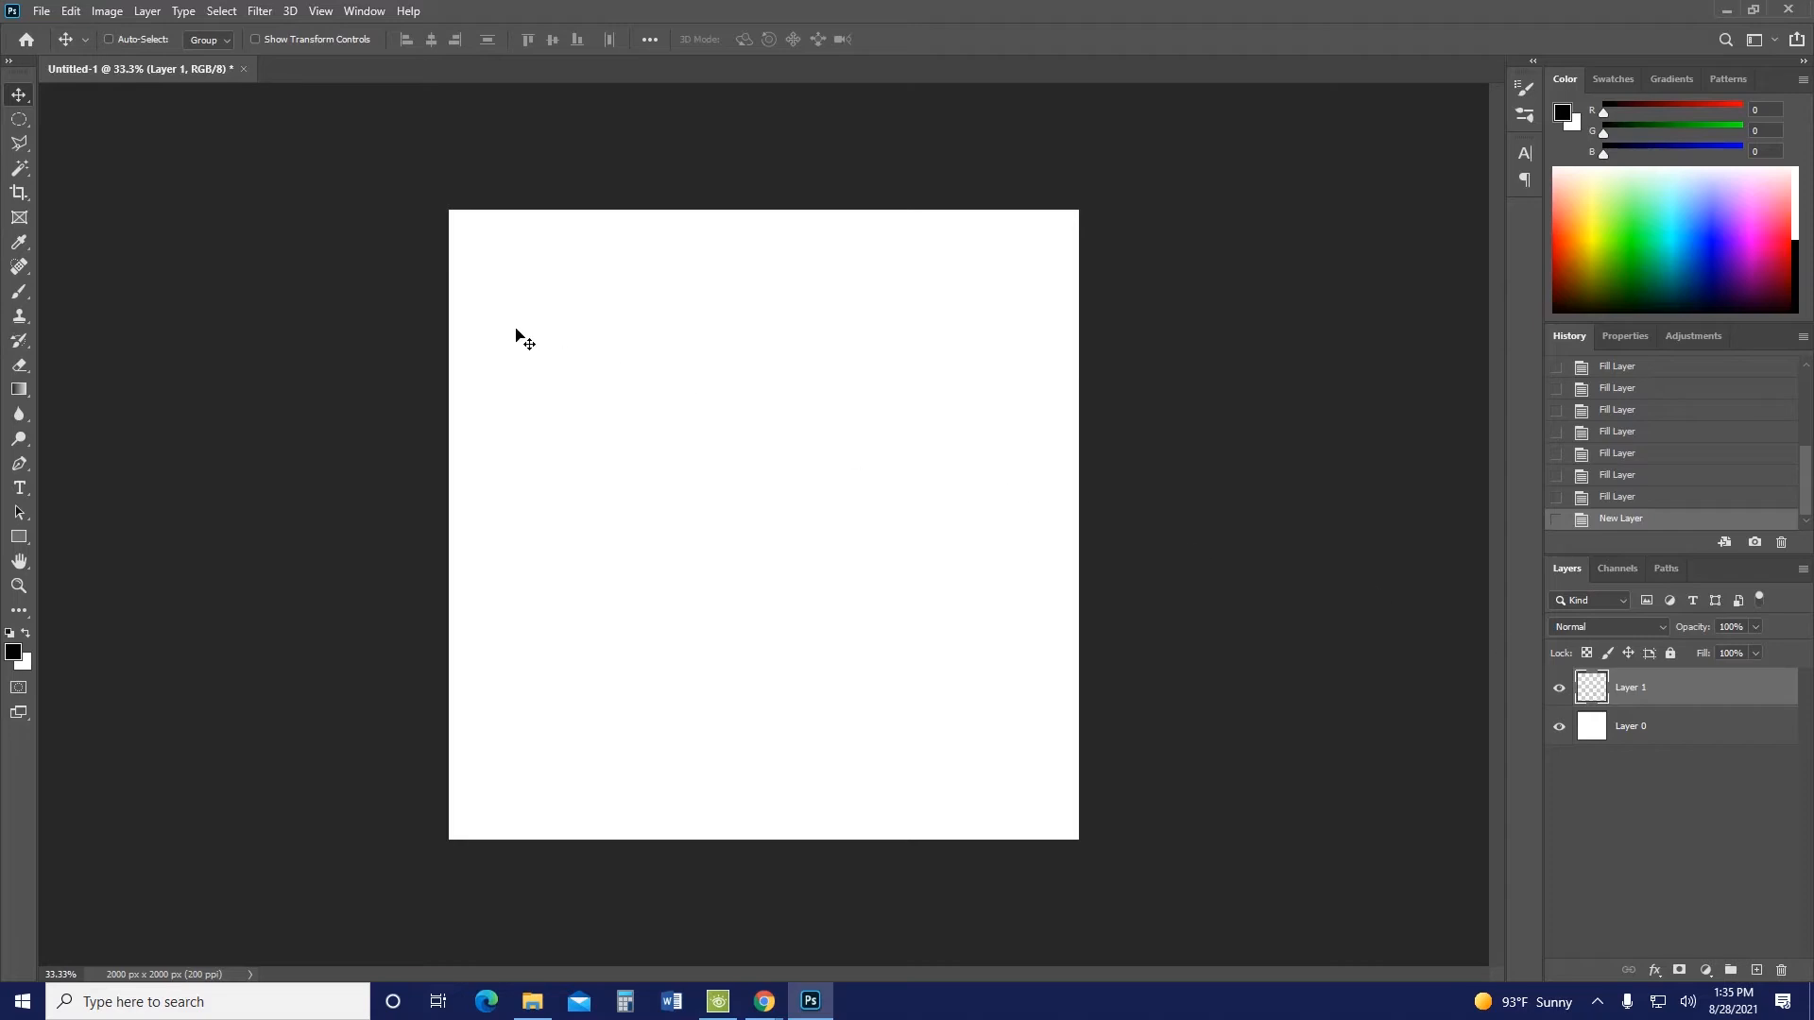
click(17, 124)
right_click(16, 128)
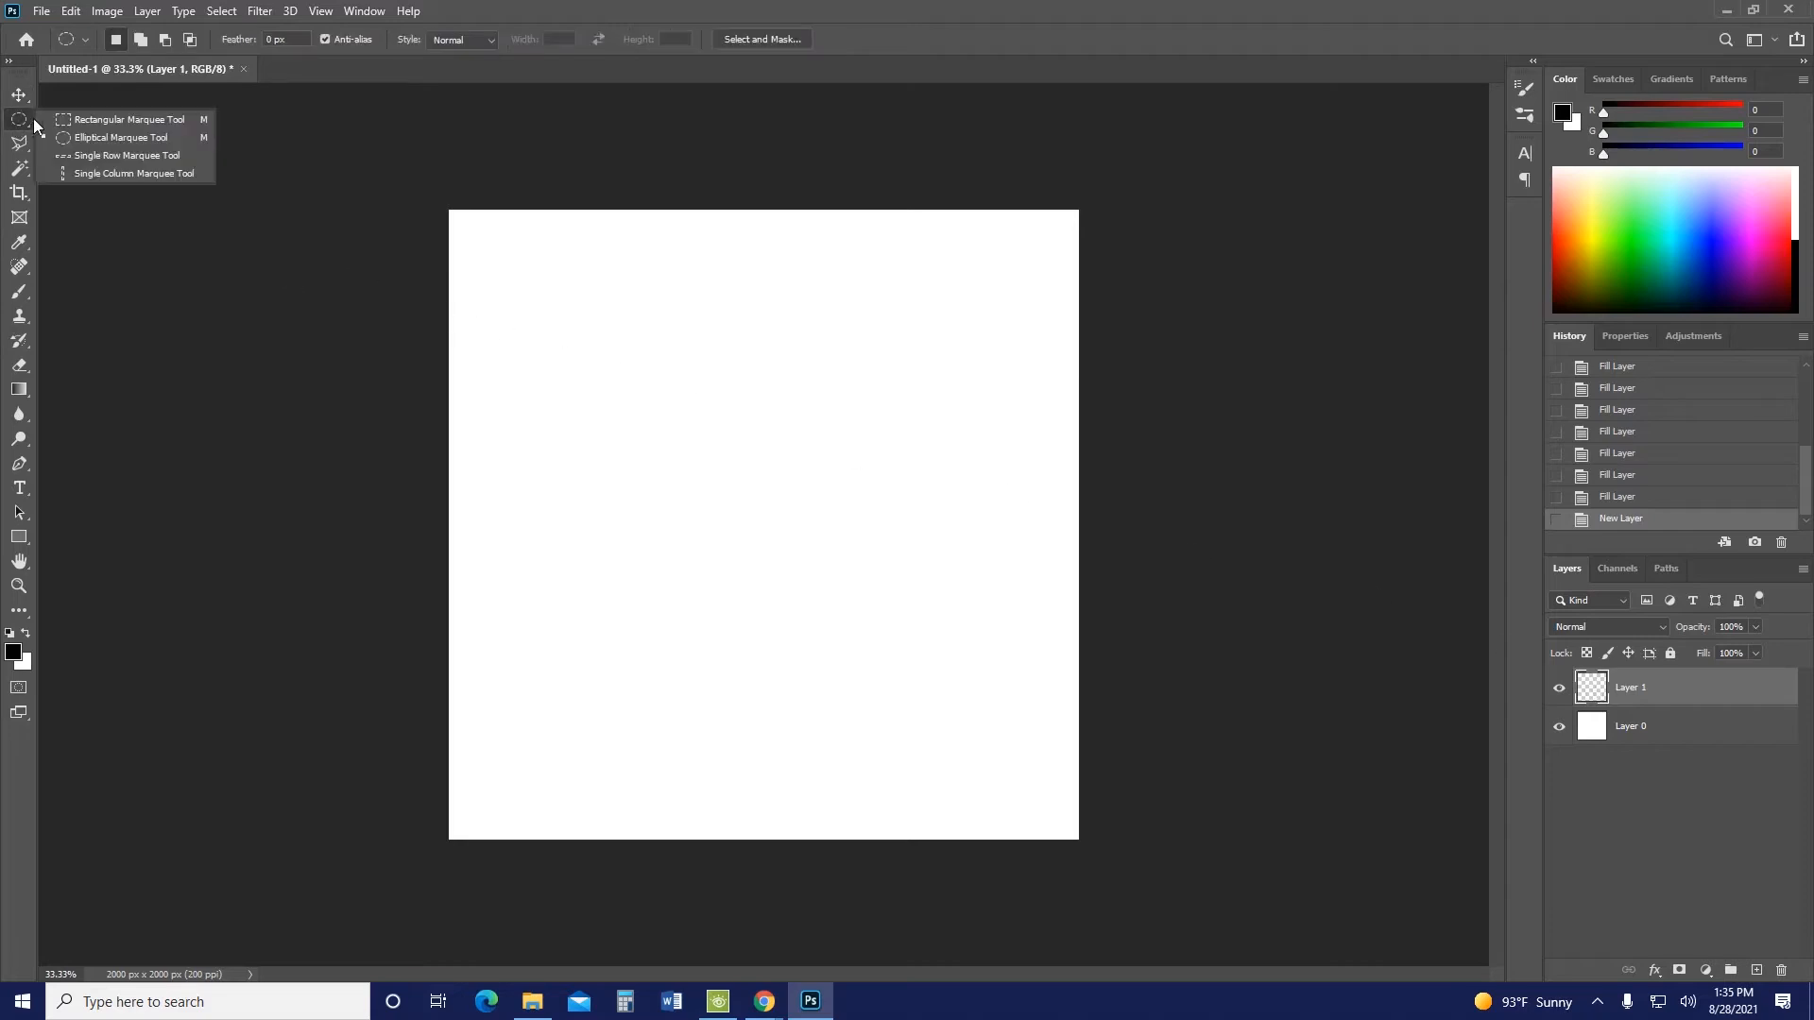
click(86, 142)
drag(576, 315, 758, 695)
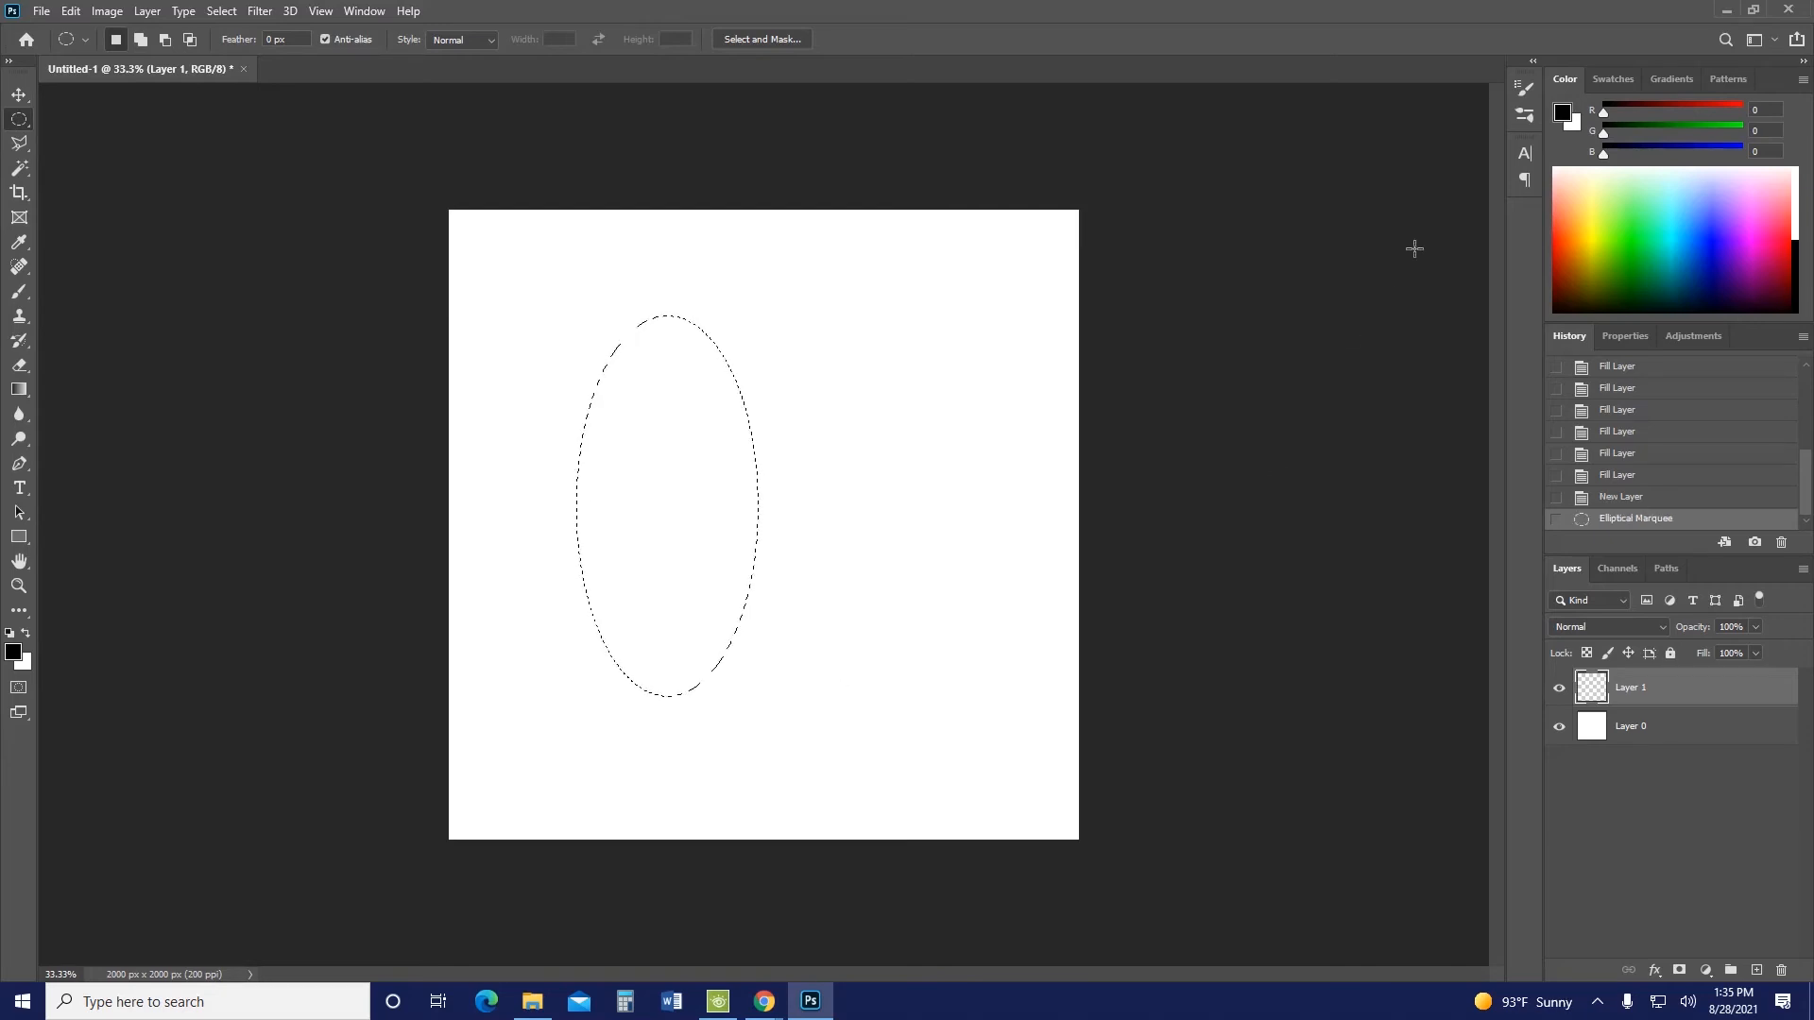
Fill the elliptical selection with bright yellow (RGB 255, 255, 13) and deselect it
click(1595, 232)
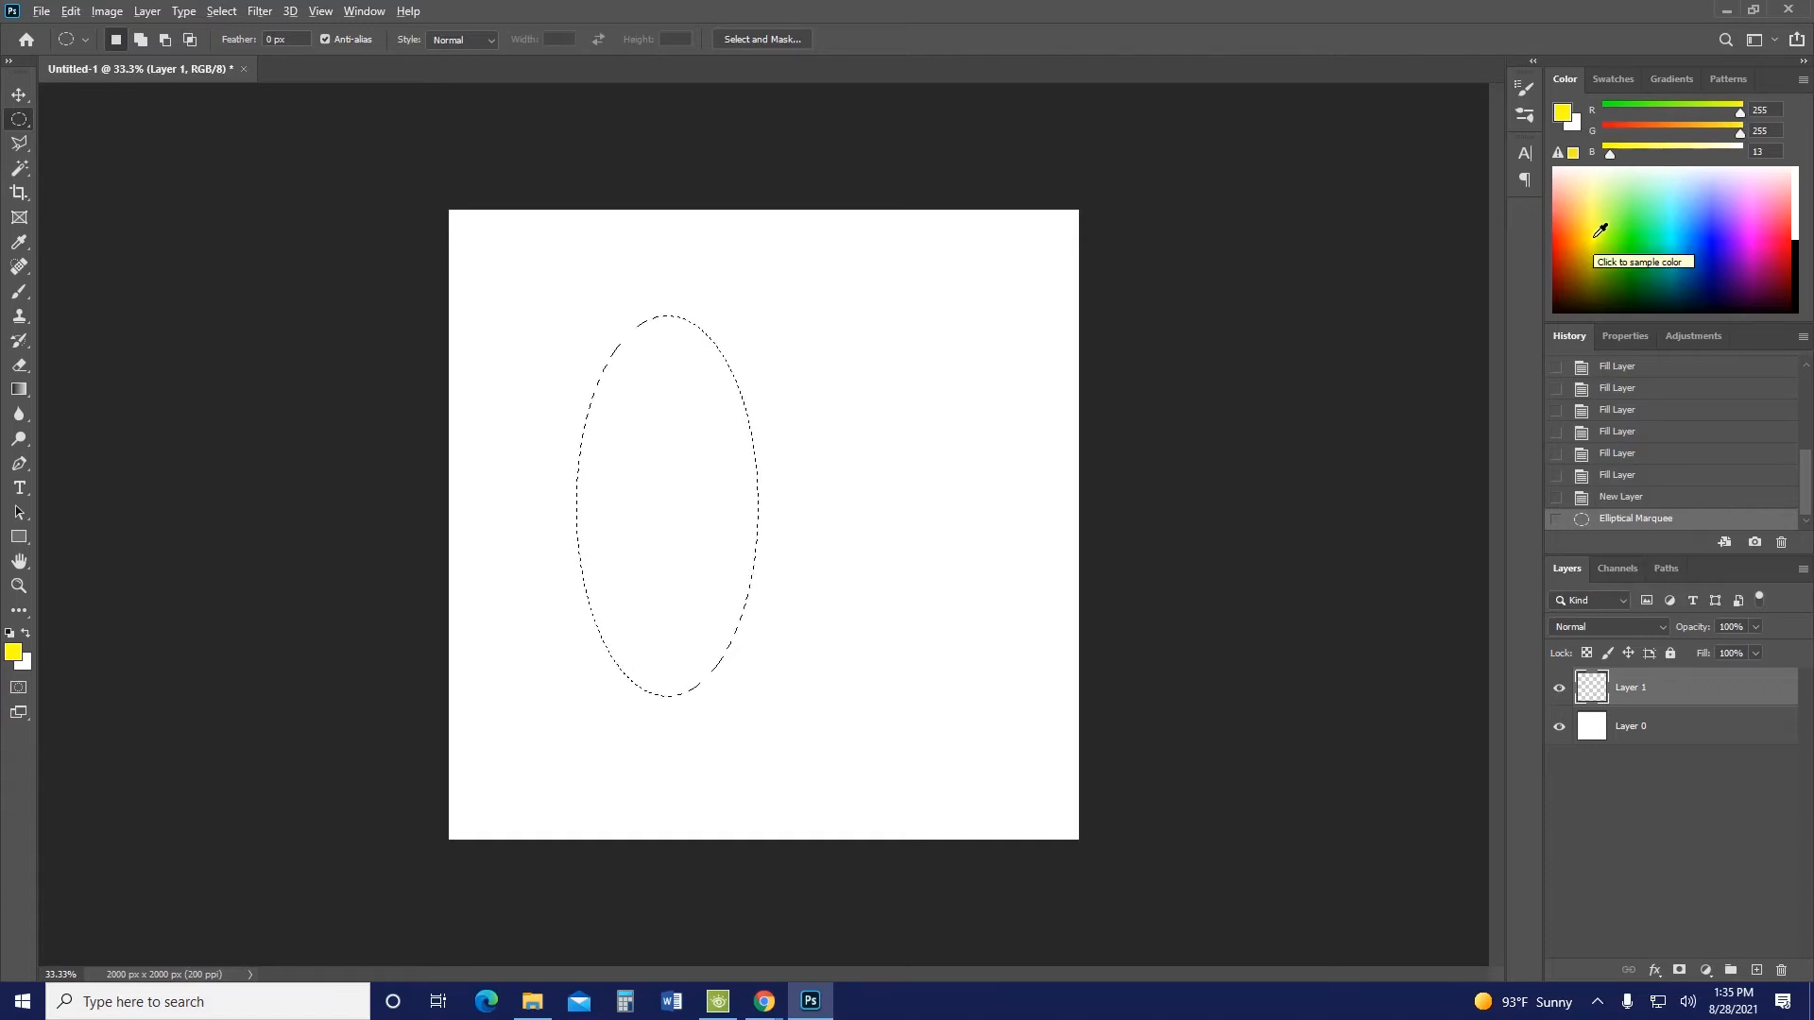
key(alt+BackSpace)
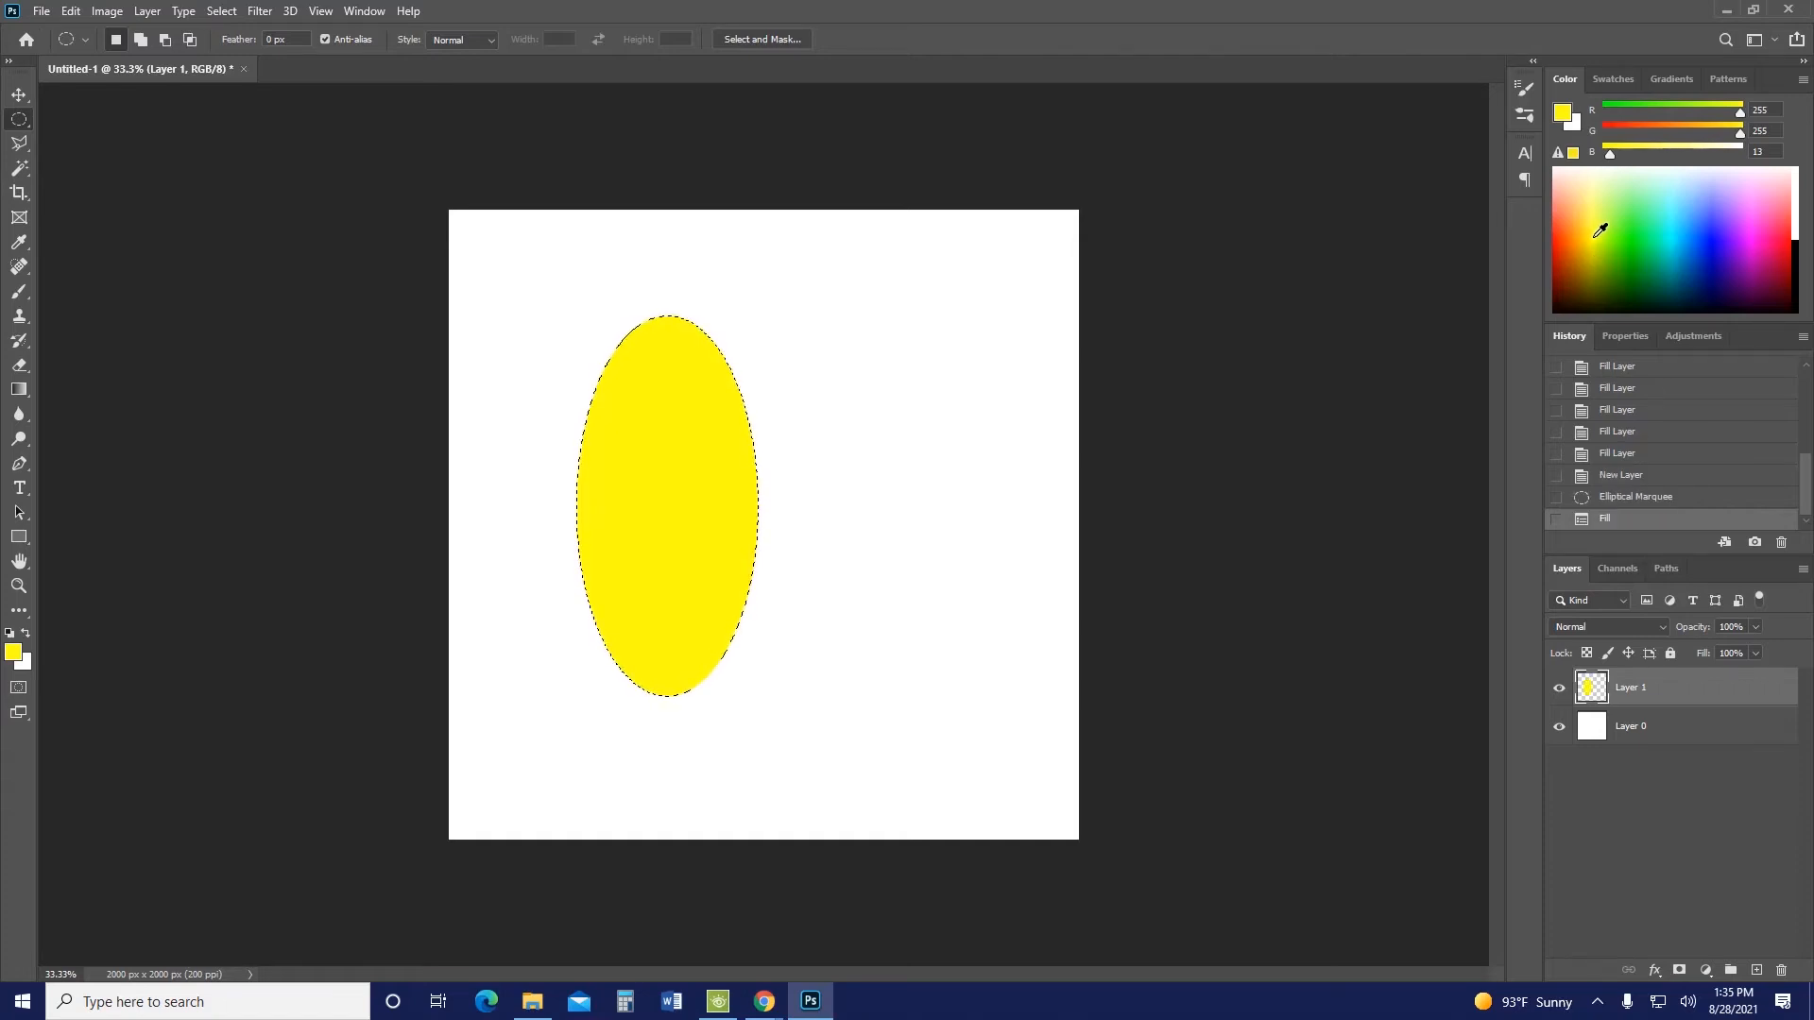
key(ctrl+d)
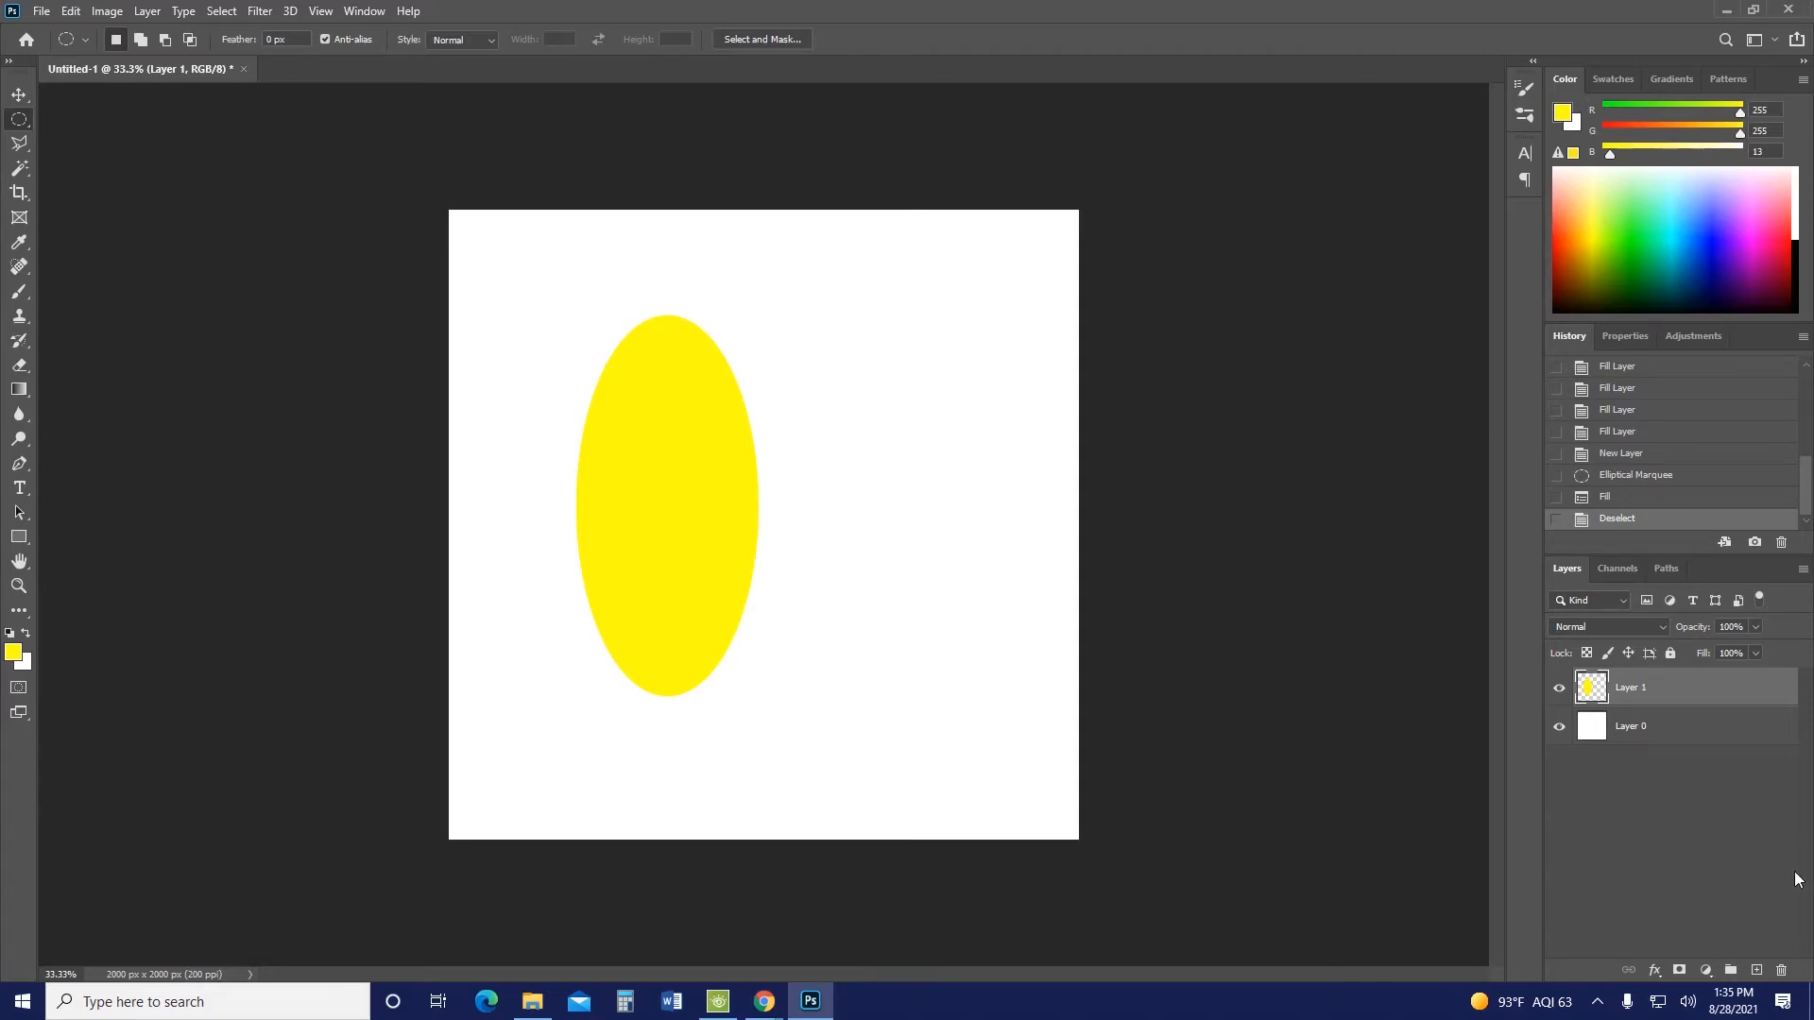
On a new layer, make a circular selection overlapping the yellow ellipse's right edge and fill it with red from the RGB swatches
click(1757, 967)
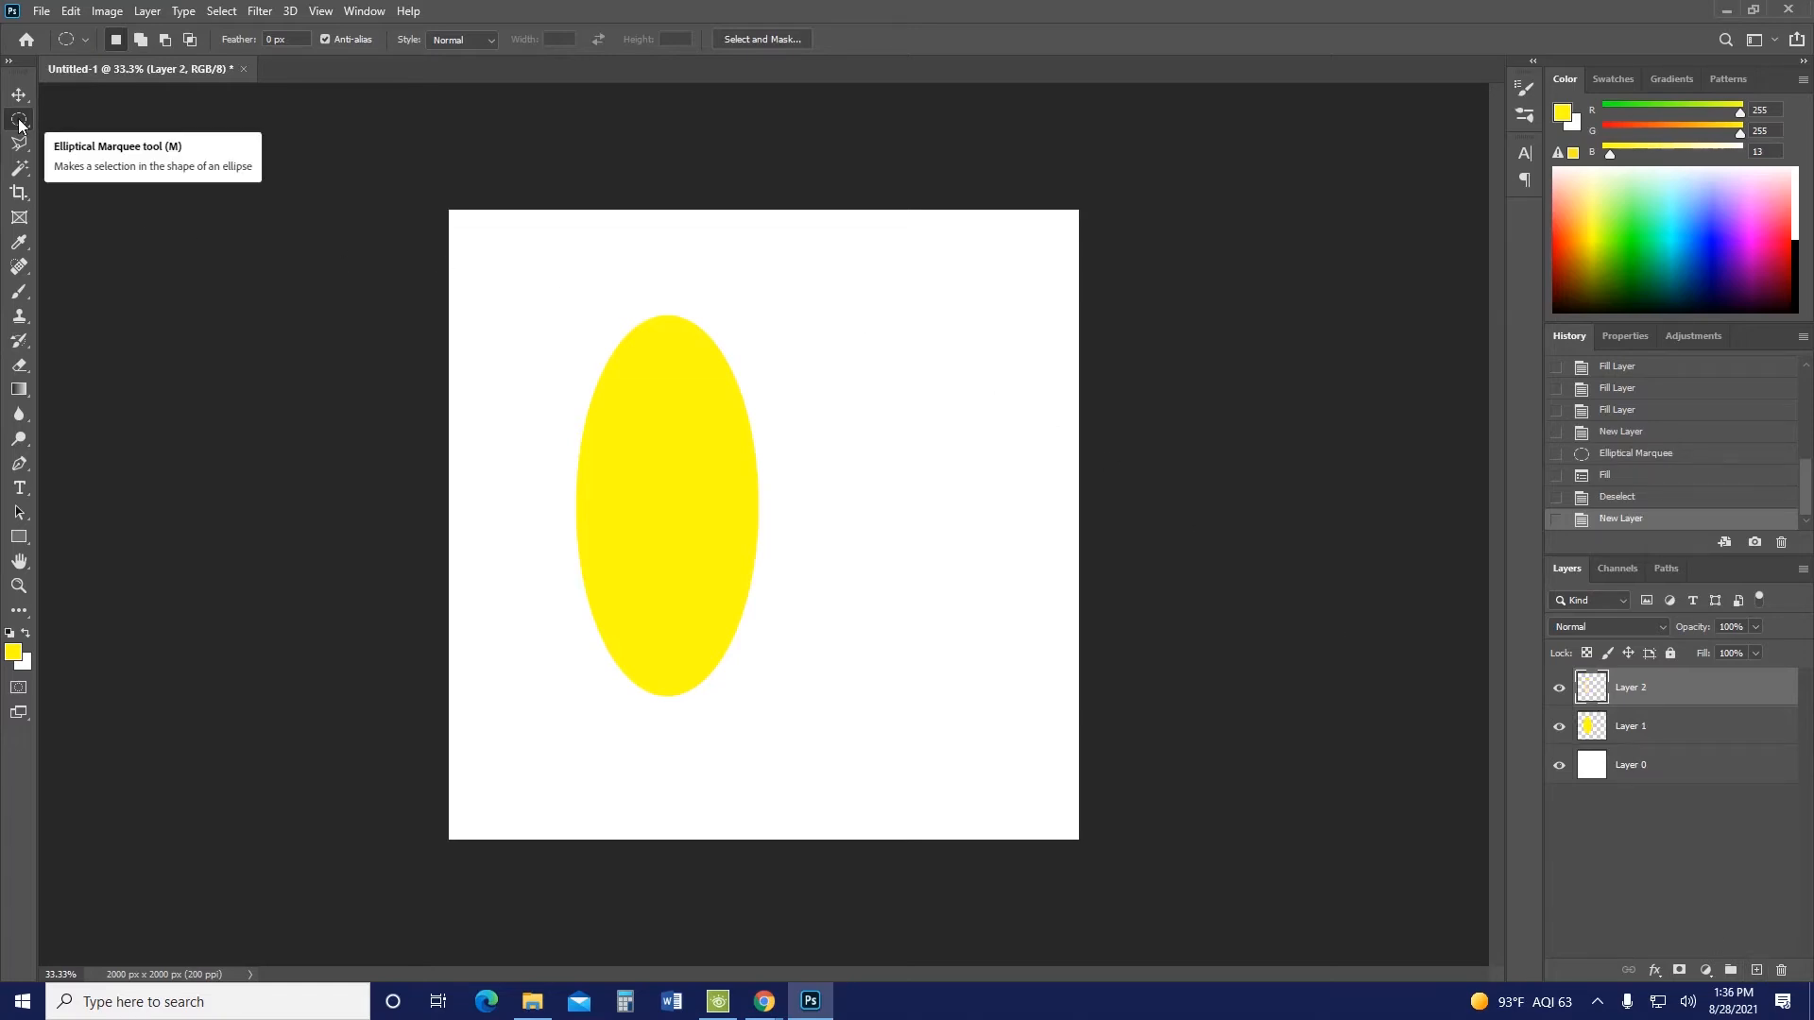
drag(713, 372, 966, 735)
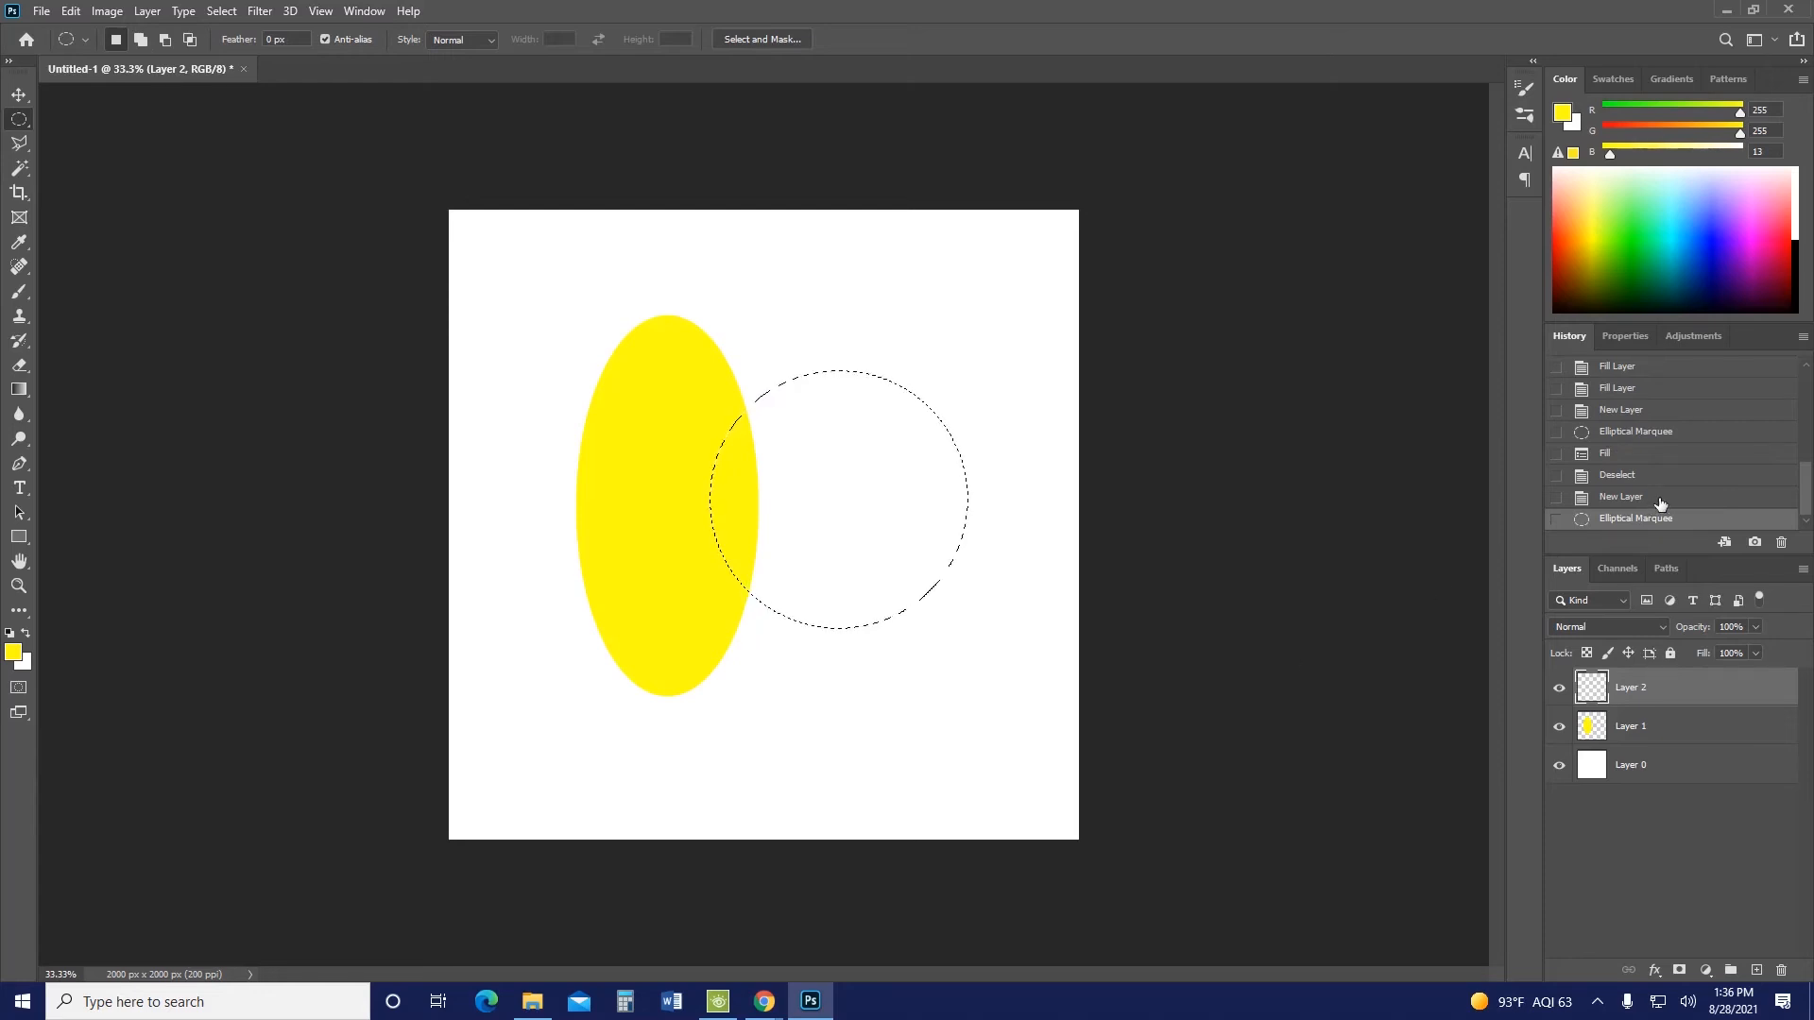
click(1571, 256)
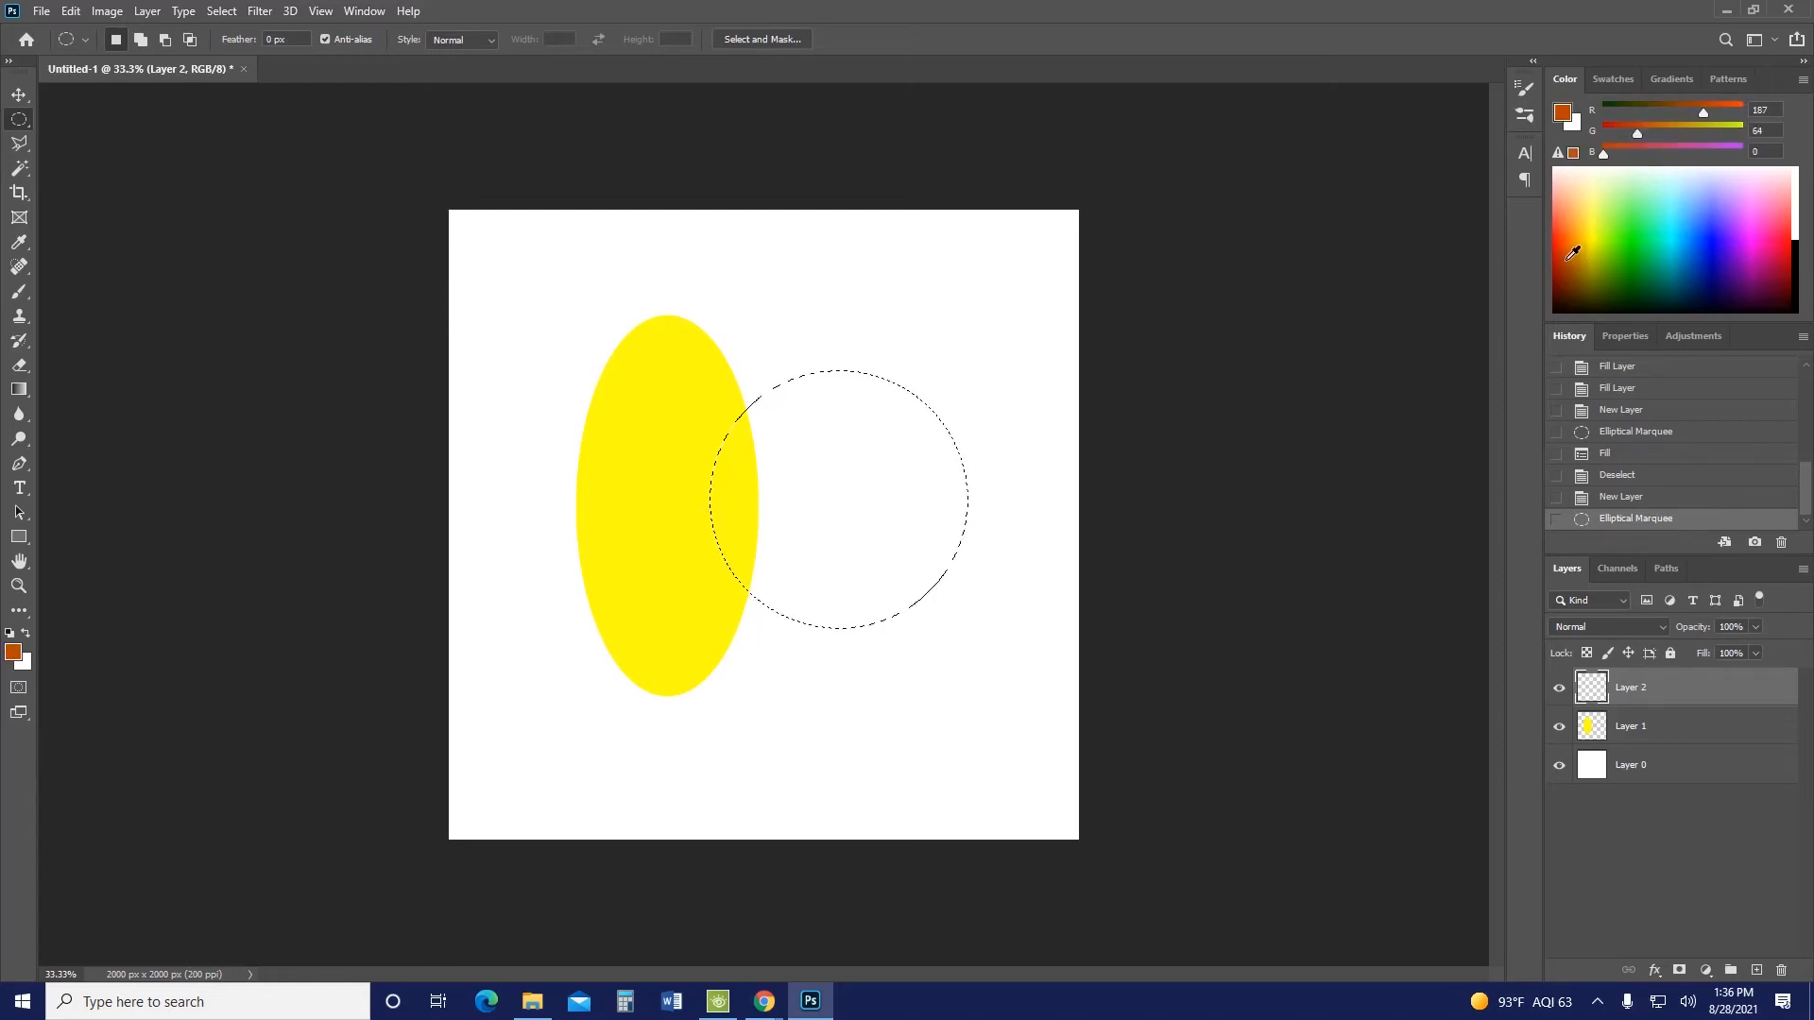
click(1616, 81)
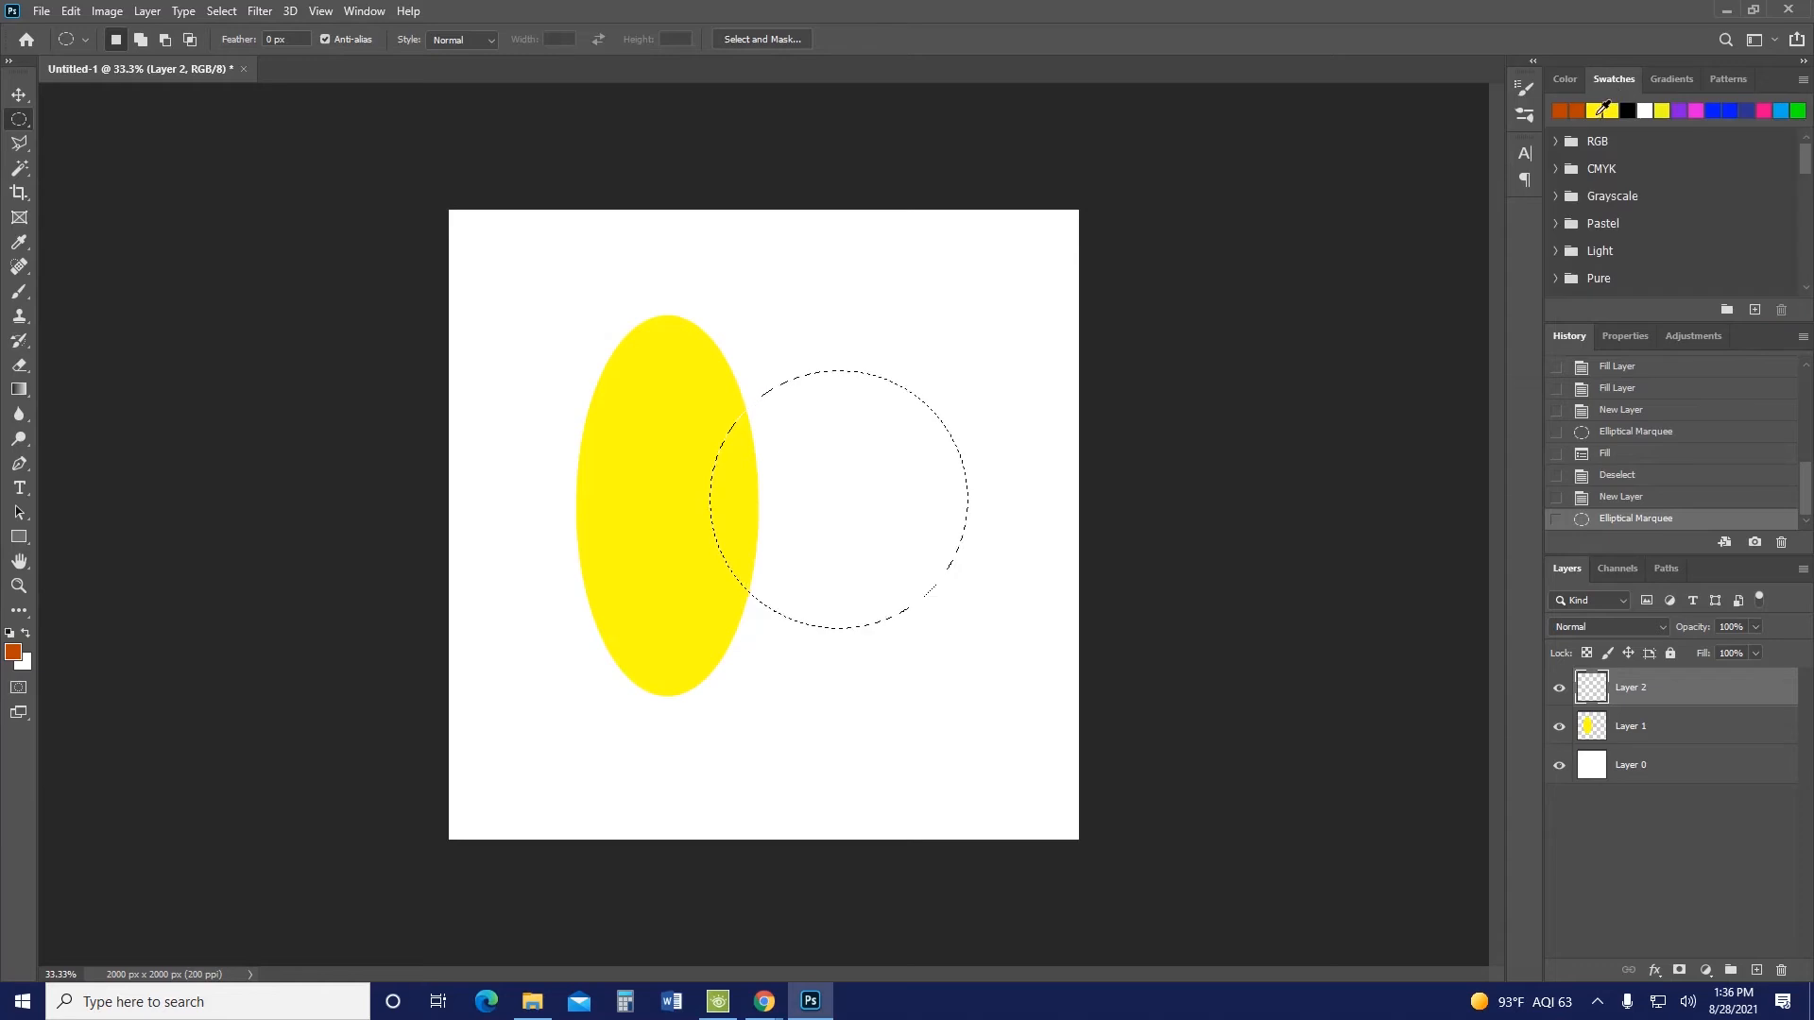
click(1557, 140)
click(1576, 168)
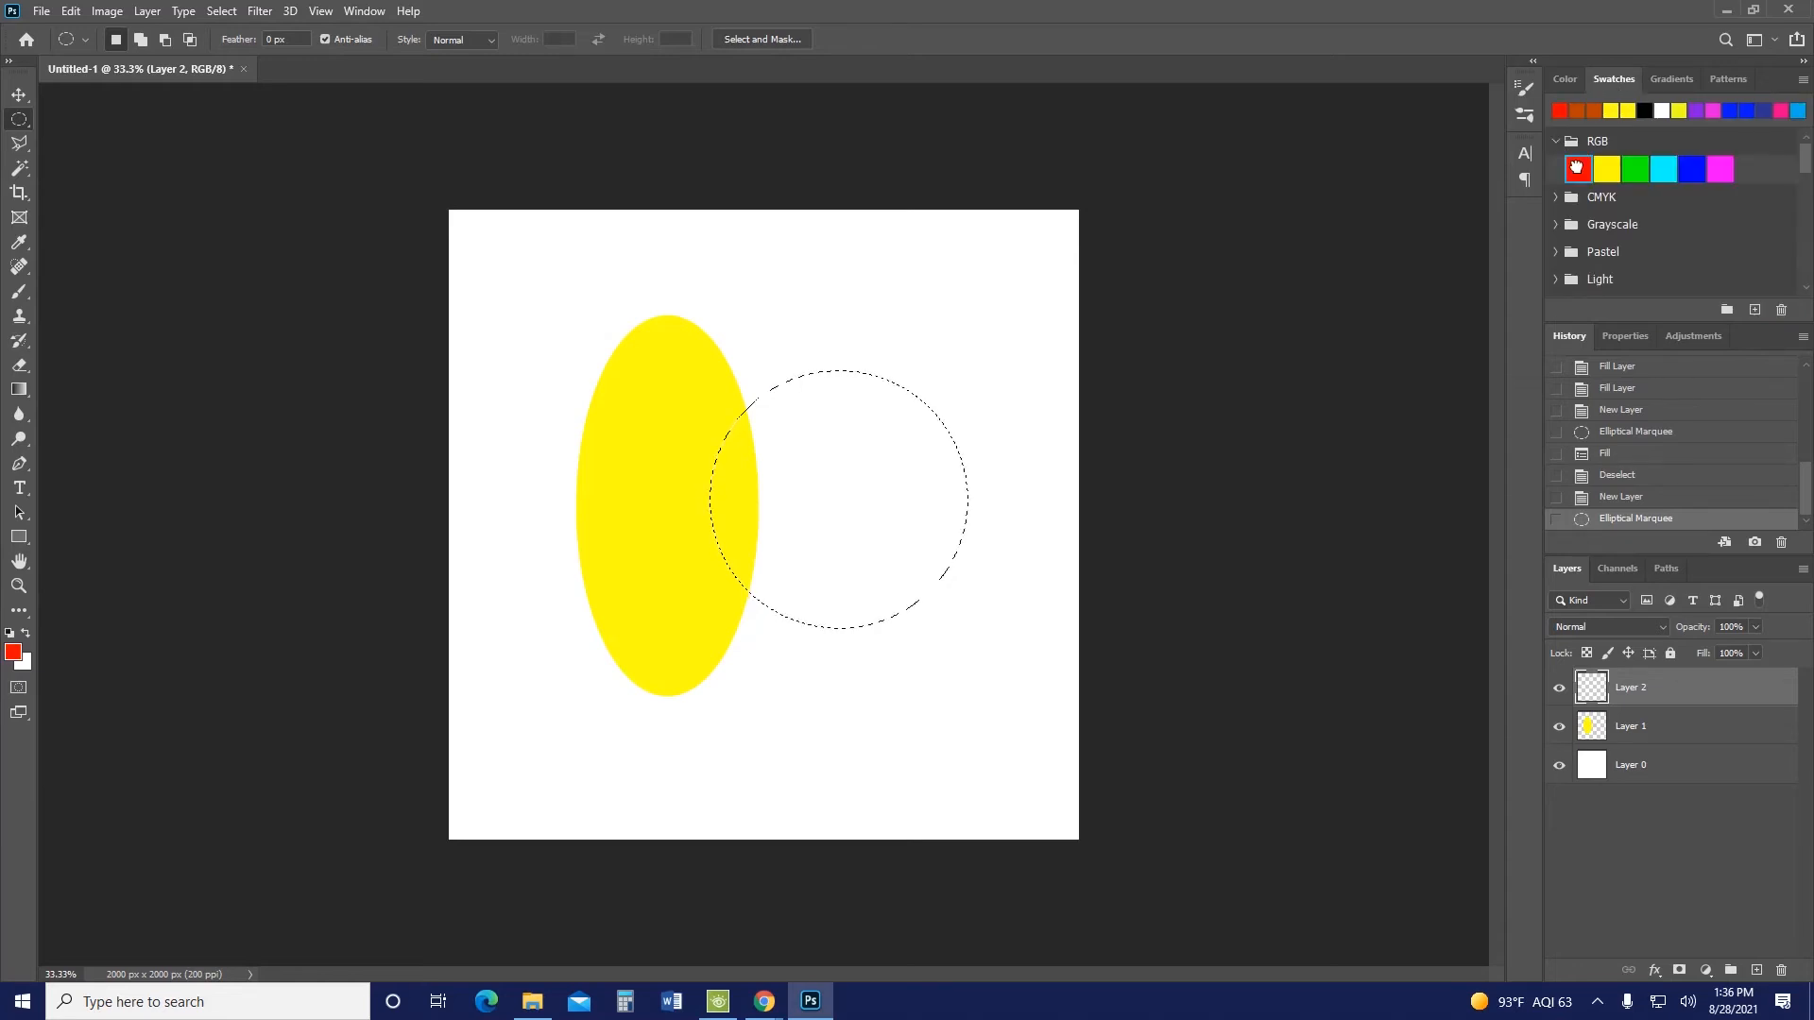
key(alt+BackSpace)
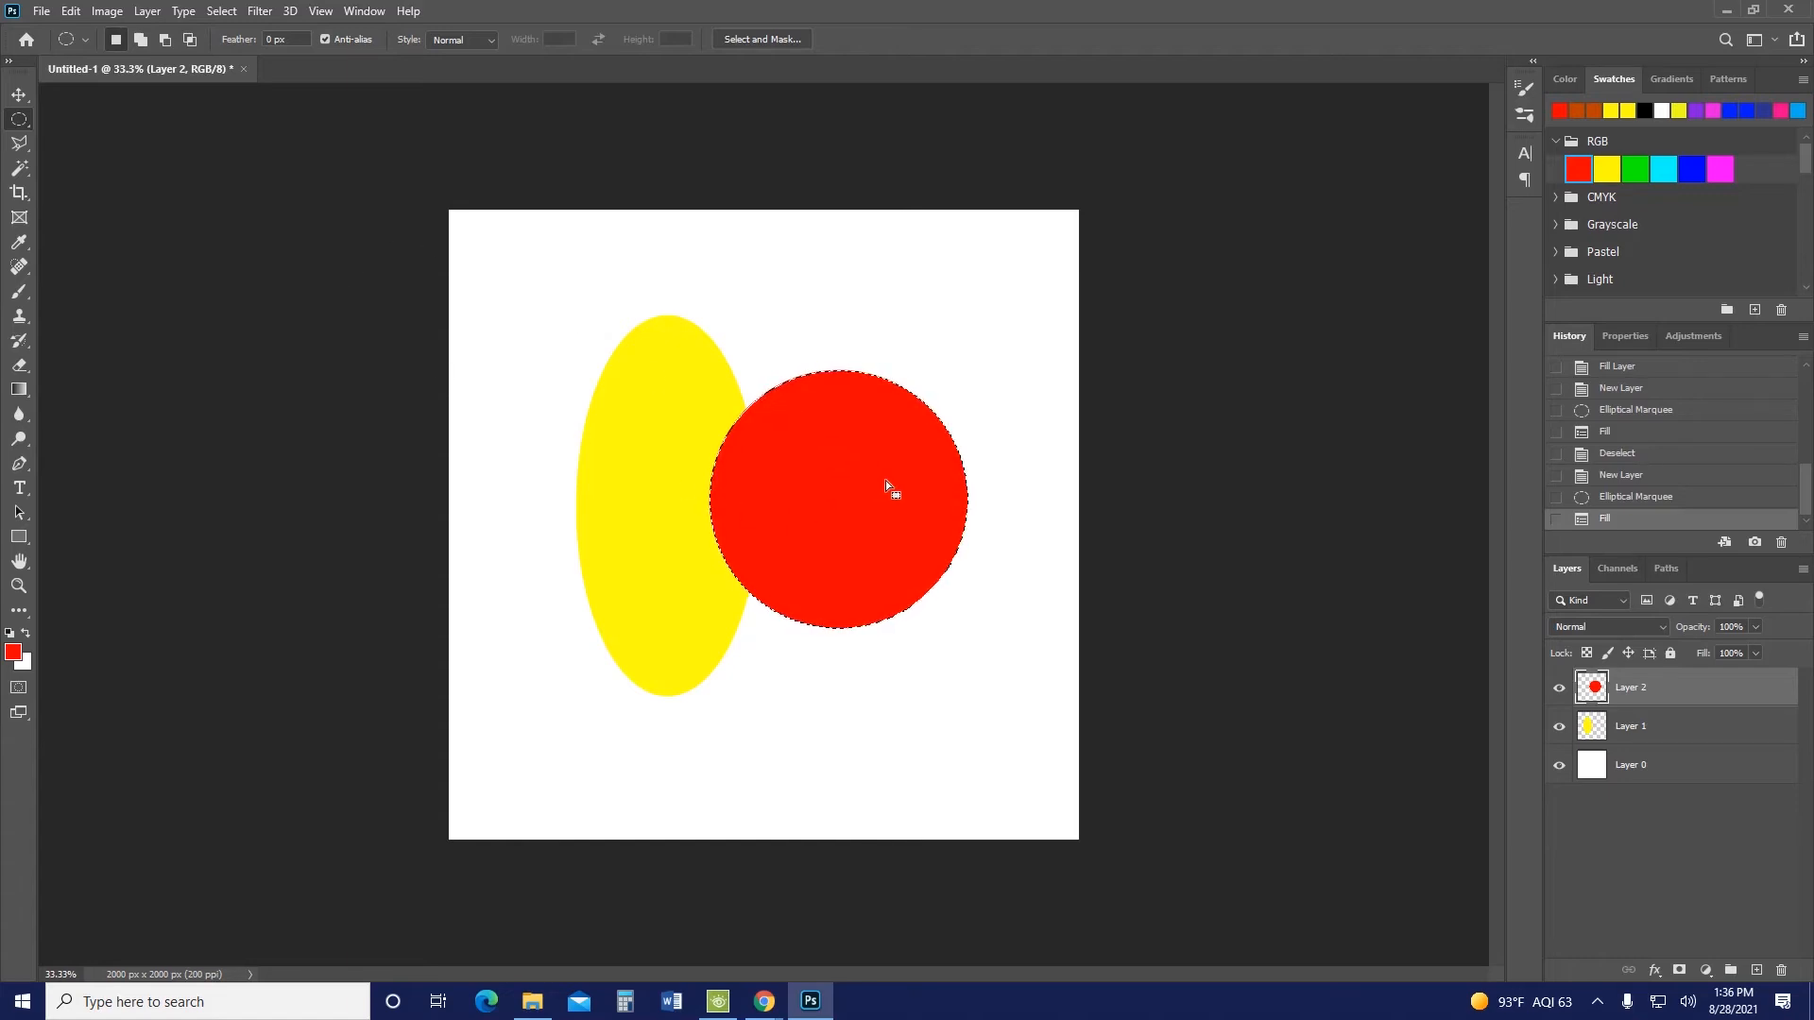
Try to move the red circle left over the yellow ellipse with its selection active, and deselect
drag(886, 479, 882, 480)
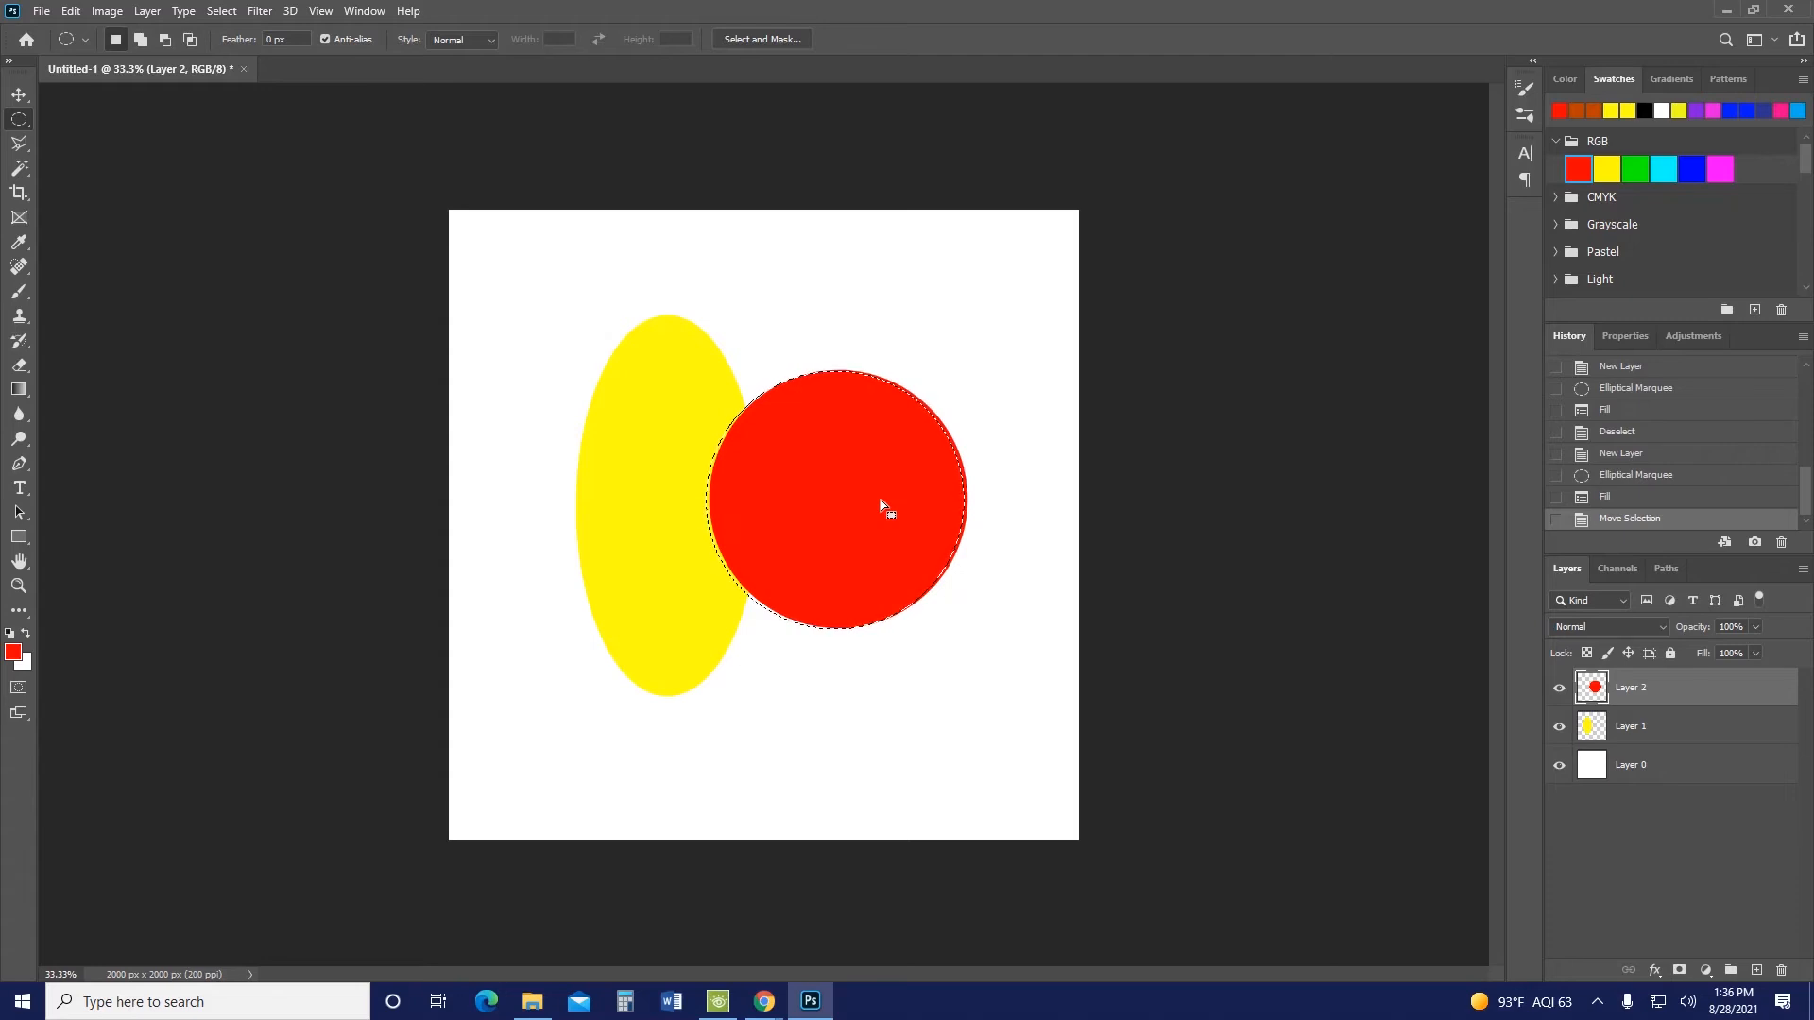
click(19, 94)
drag(818, 472, 722, 468)
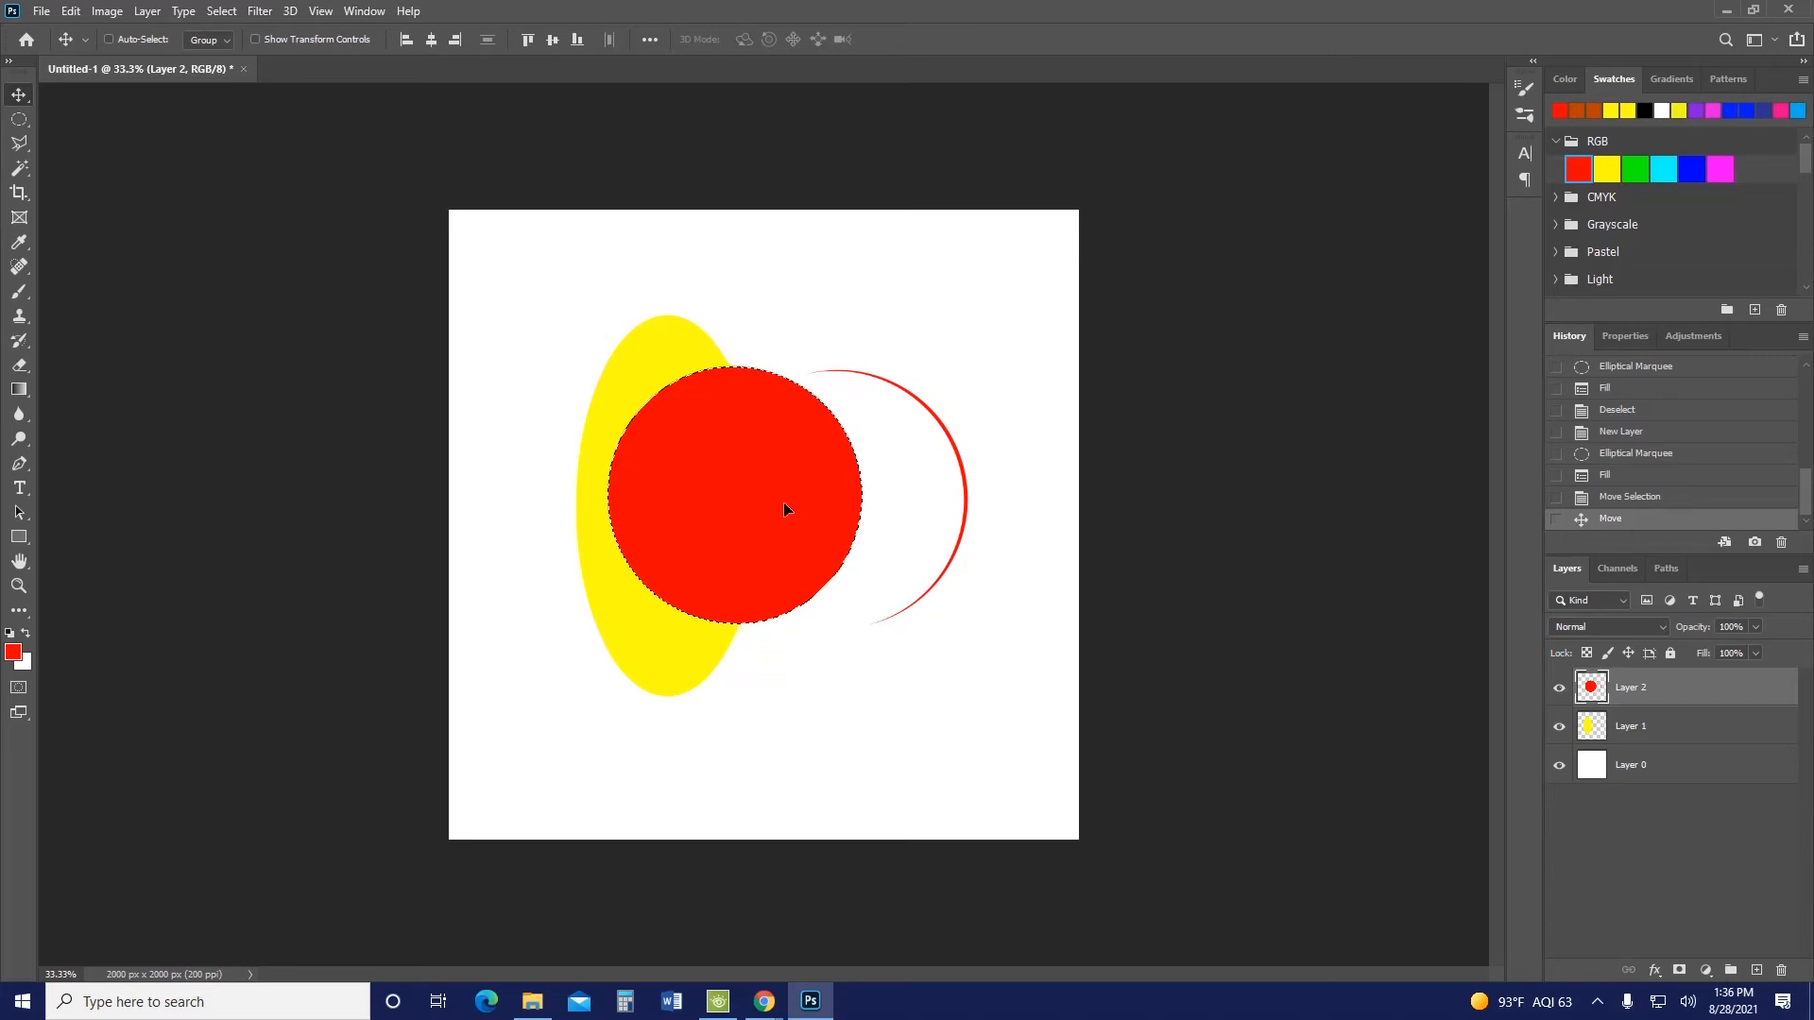
key(ctrl+d)
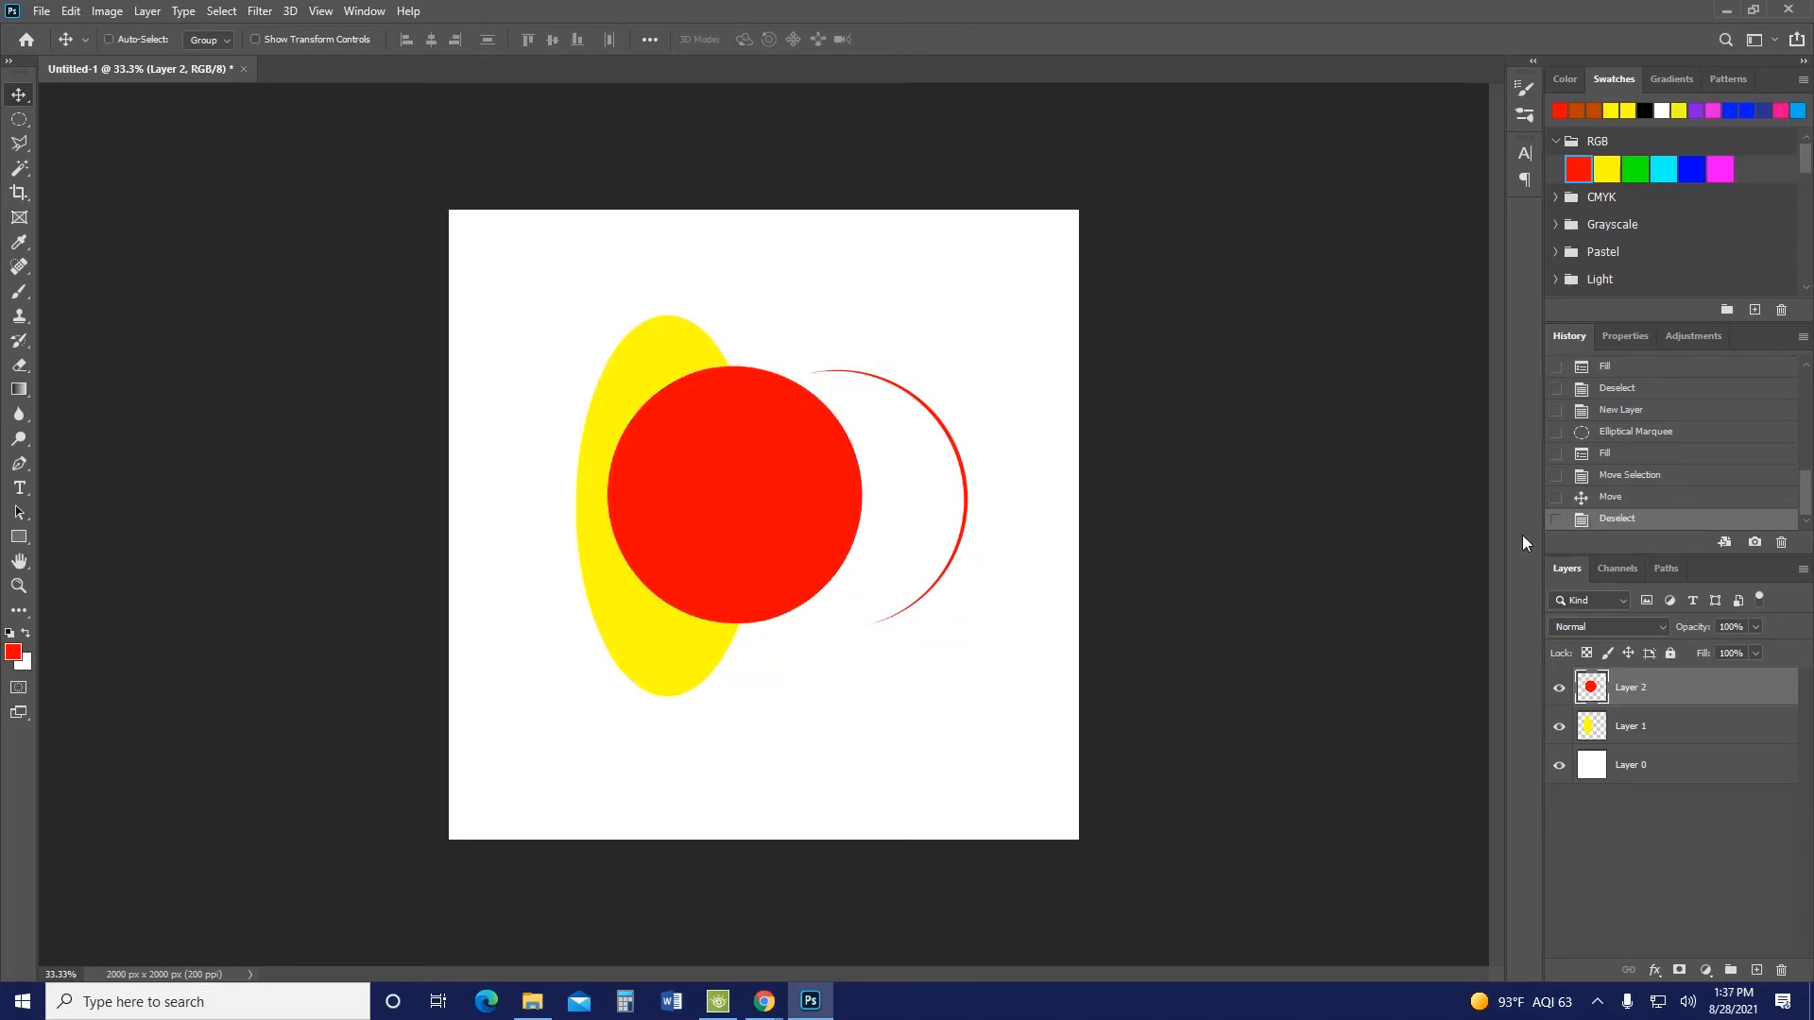
Step back through the history to the state right after the red circle's fill
click(1611, 497)
click(1613, 478)
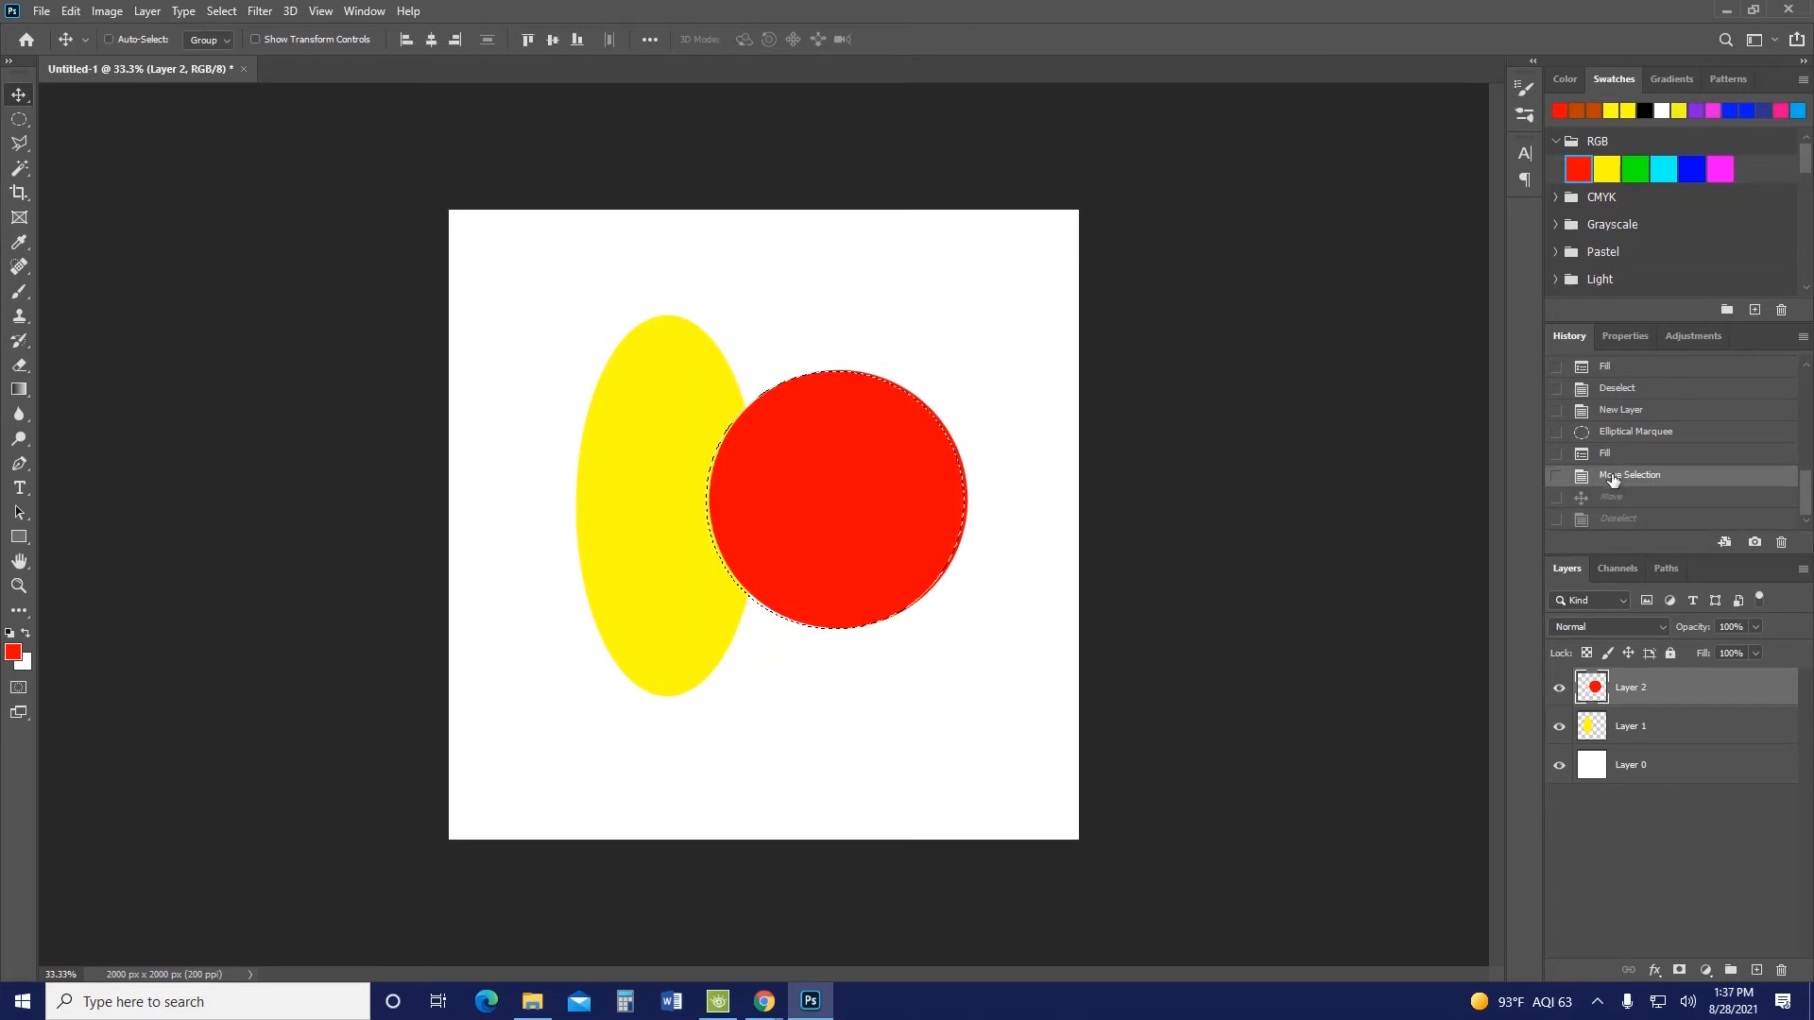
click(1613, 454)
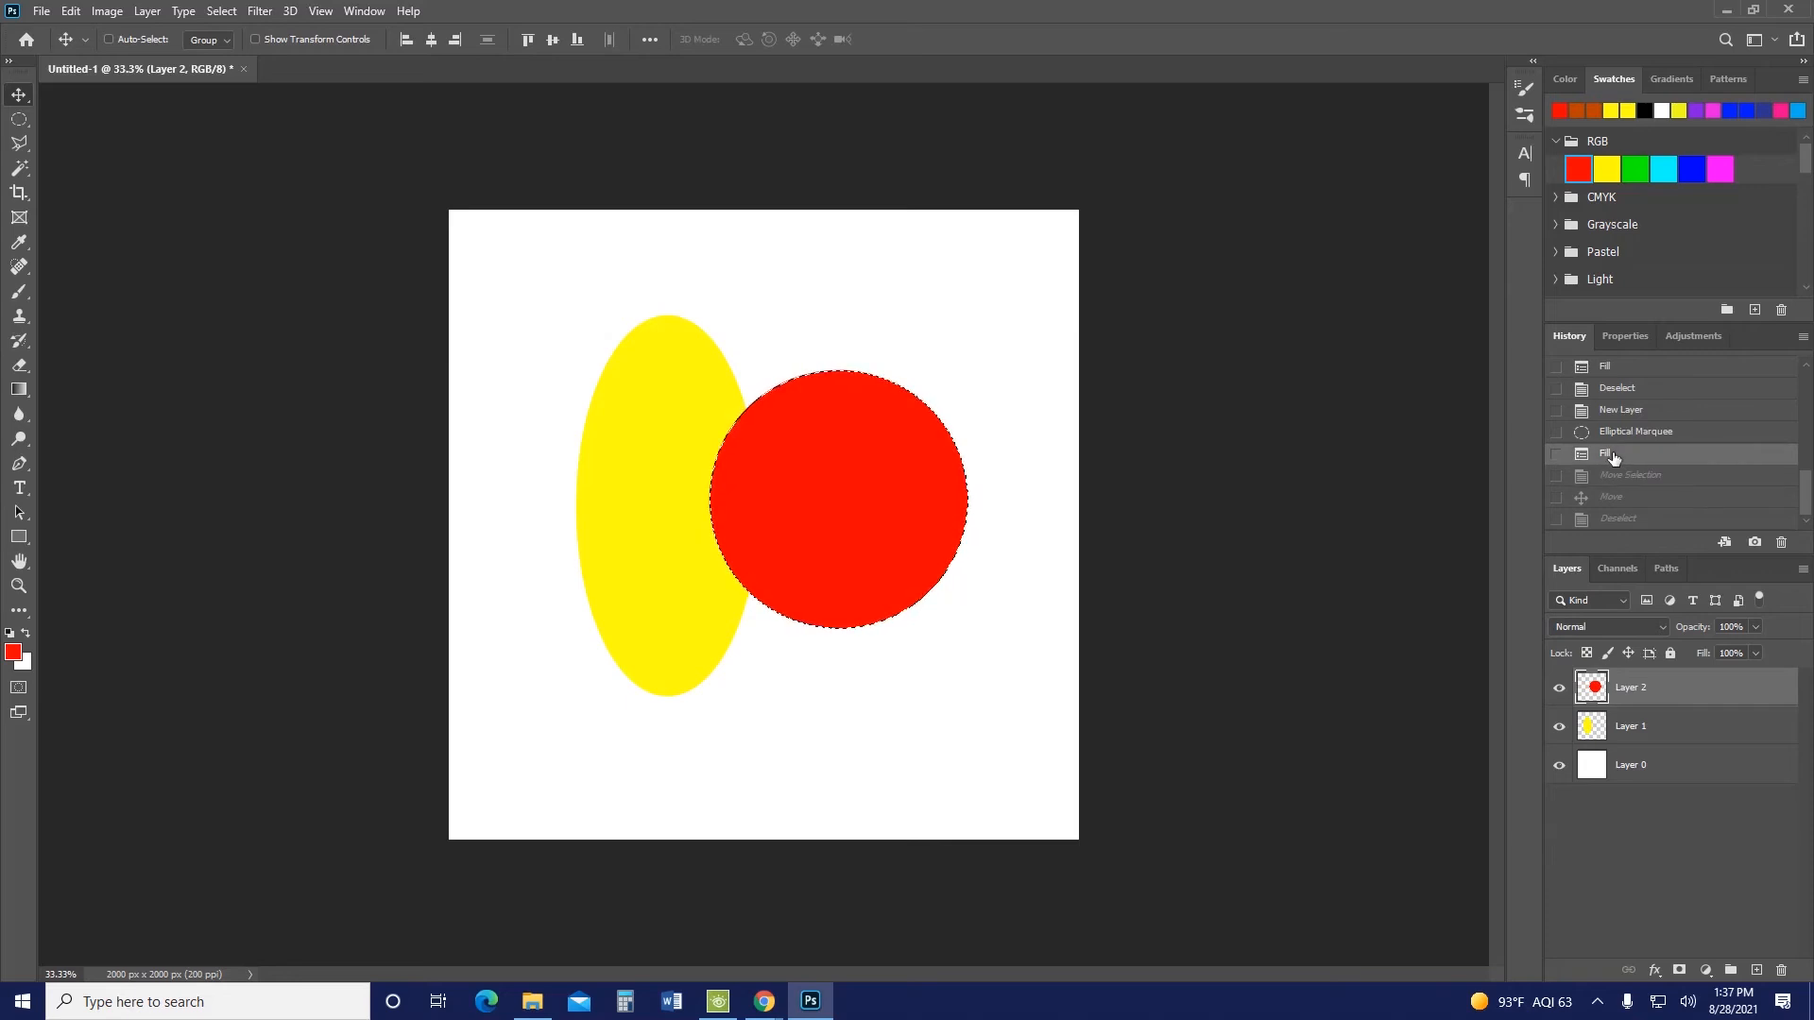
Deselect the red circle and move it right and slightly down, clear of the yellow ellipse
key(ctrl+d)
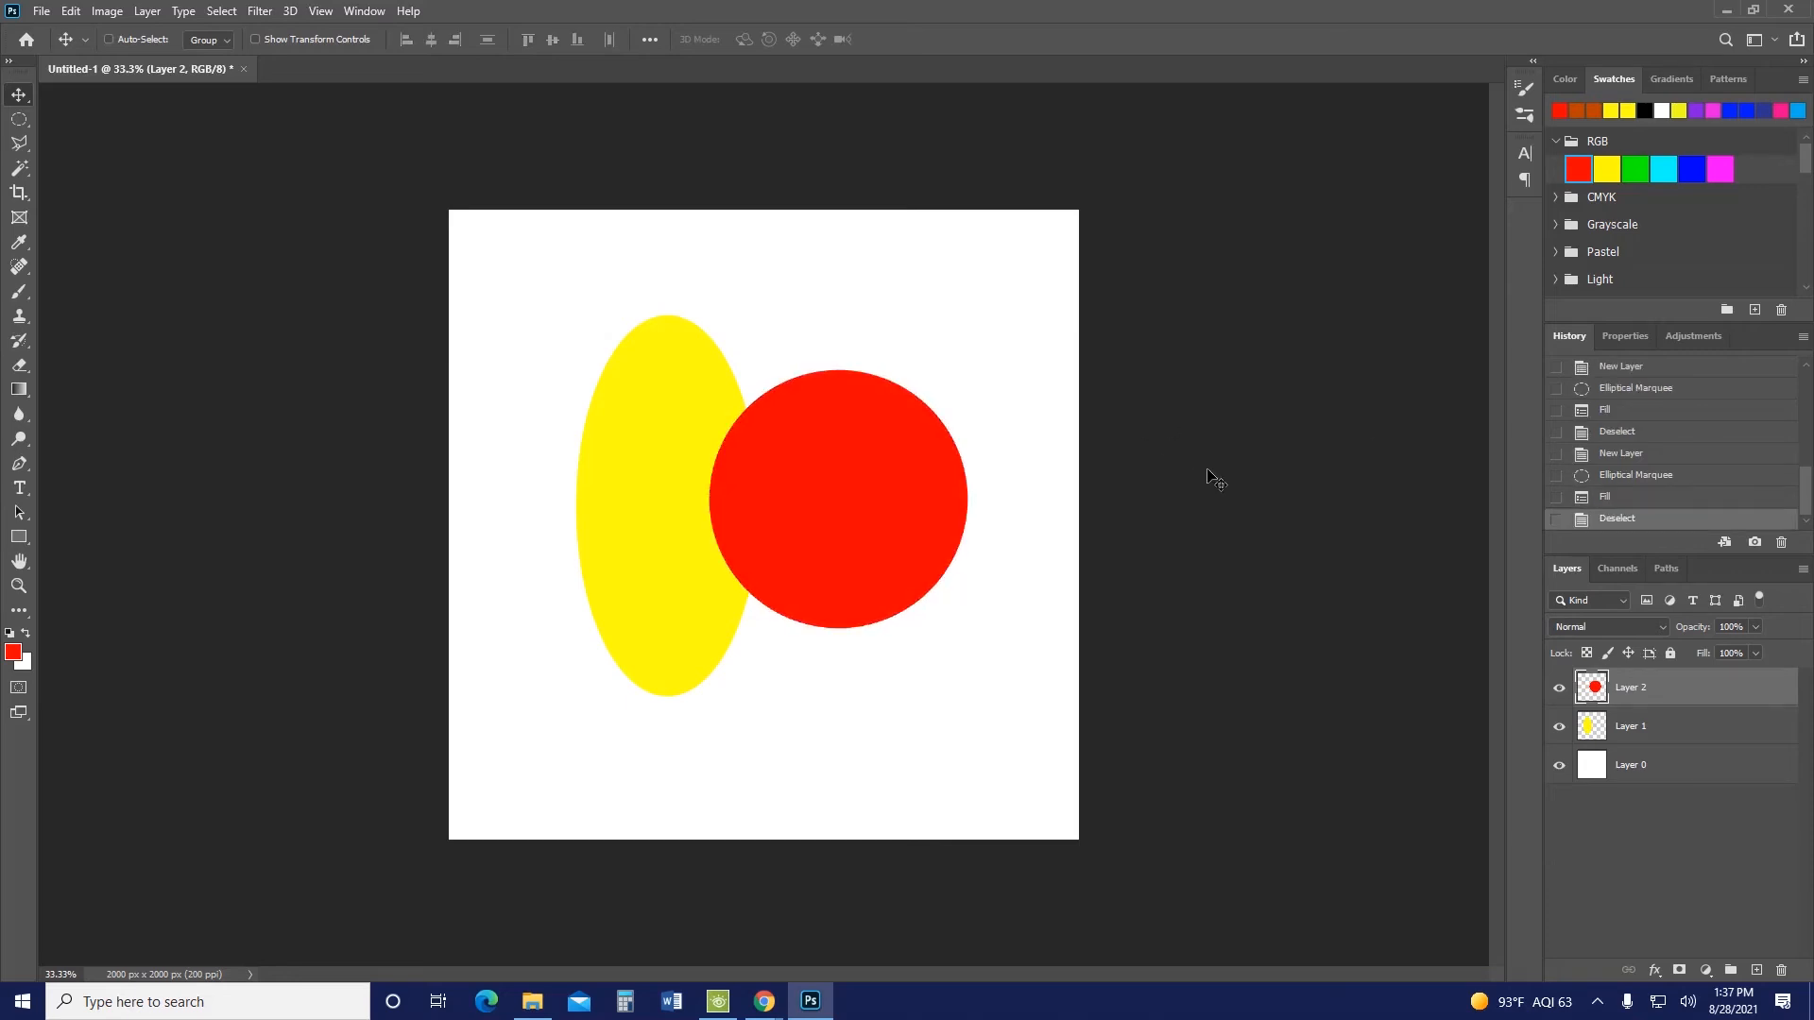
drag(910, 525, 972, 530)
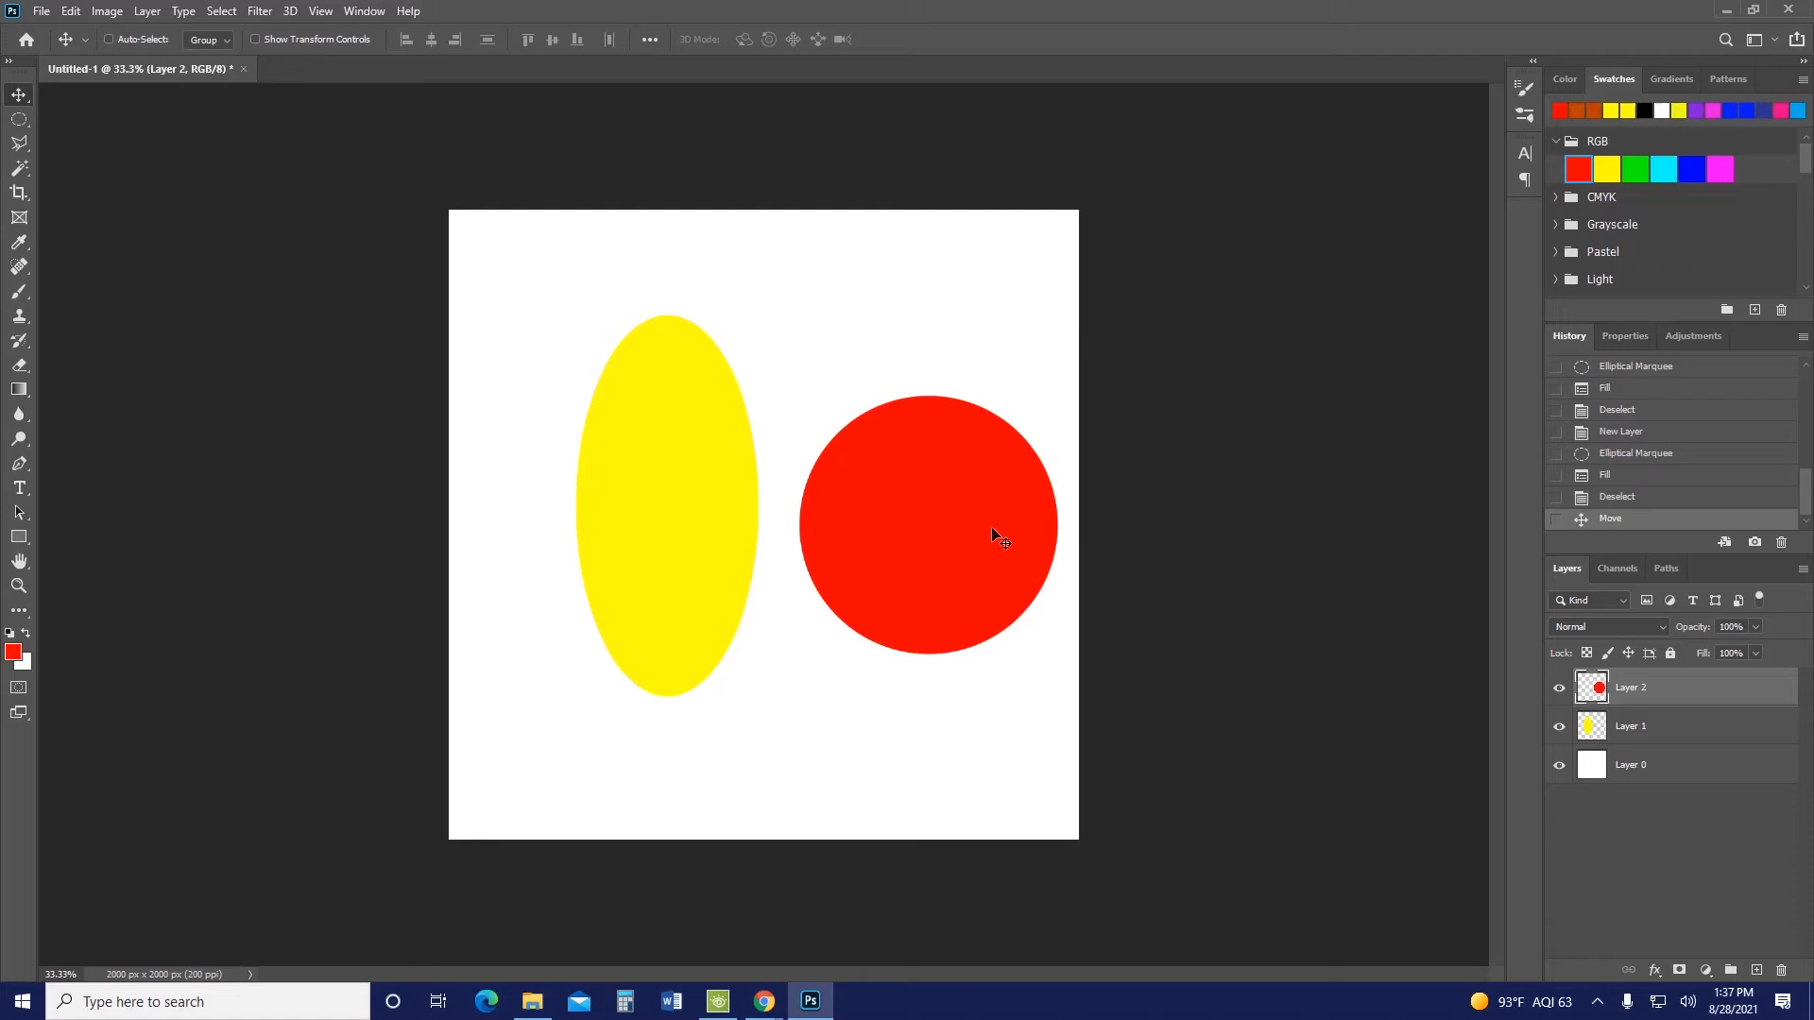
Add a new layer and make a rectangular selection across the full width of the bottom third of the canvas
click(1756, 971)
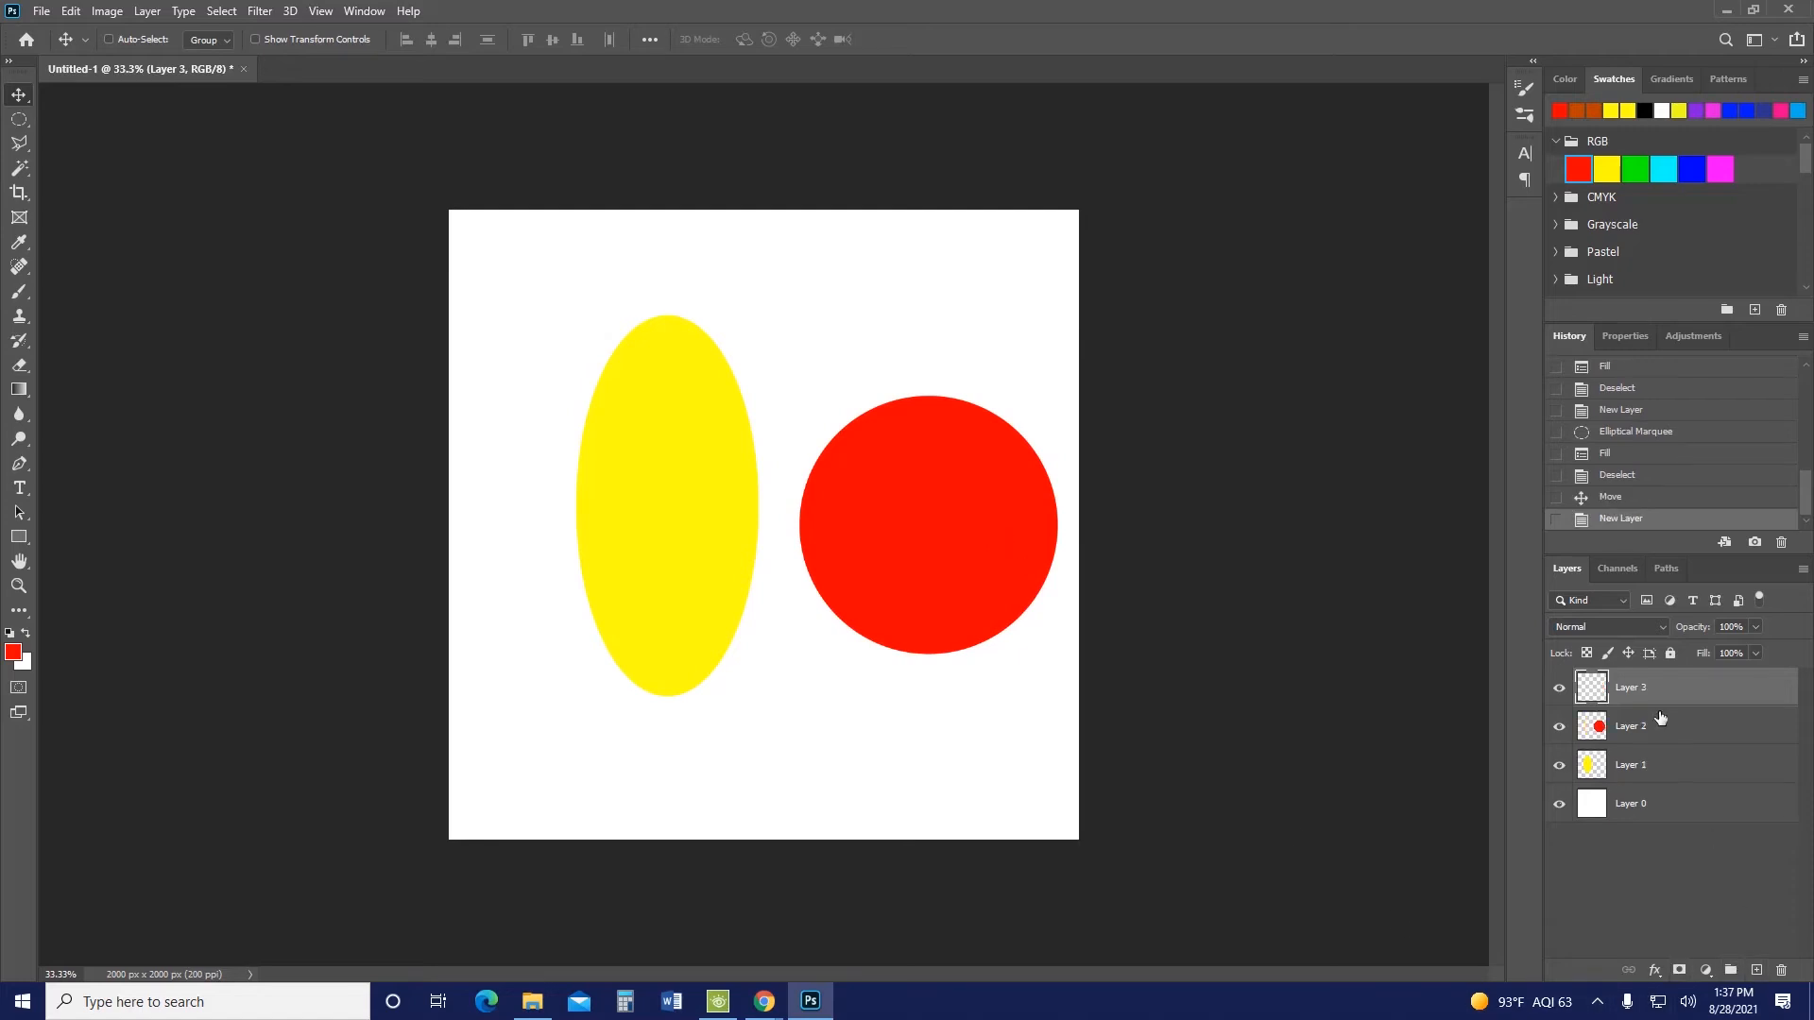
click(18, 119)
click(92, 121)
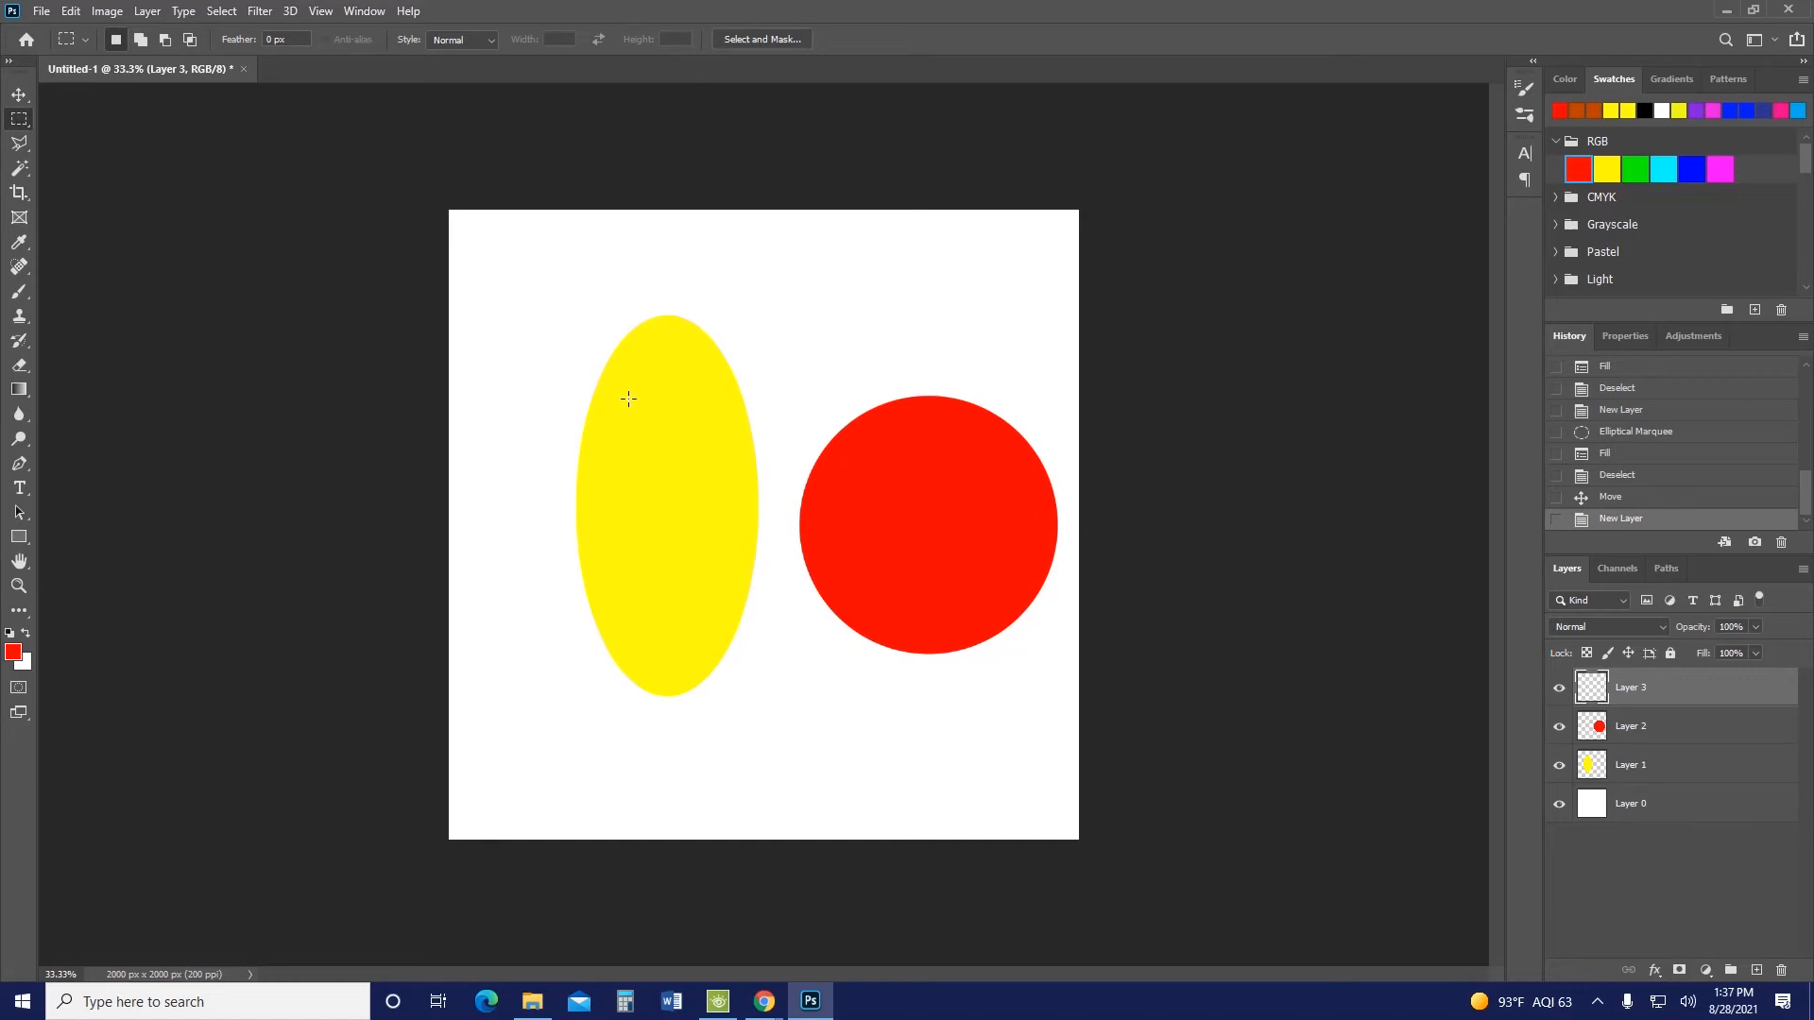
drag(535, 371, 1074, 548)
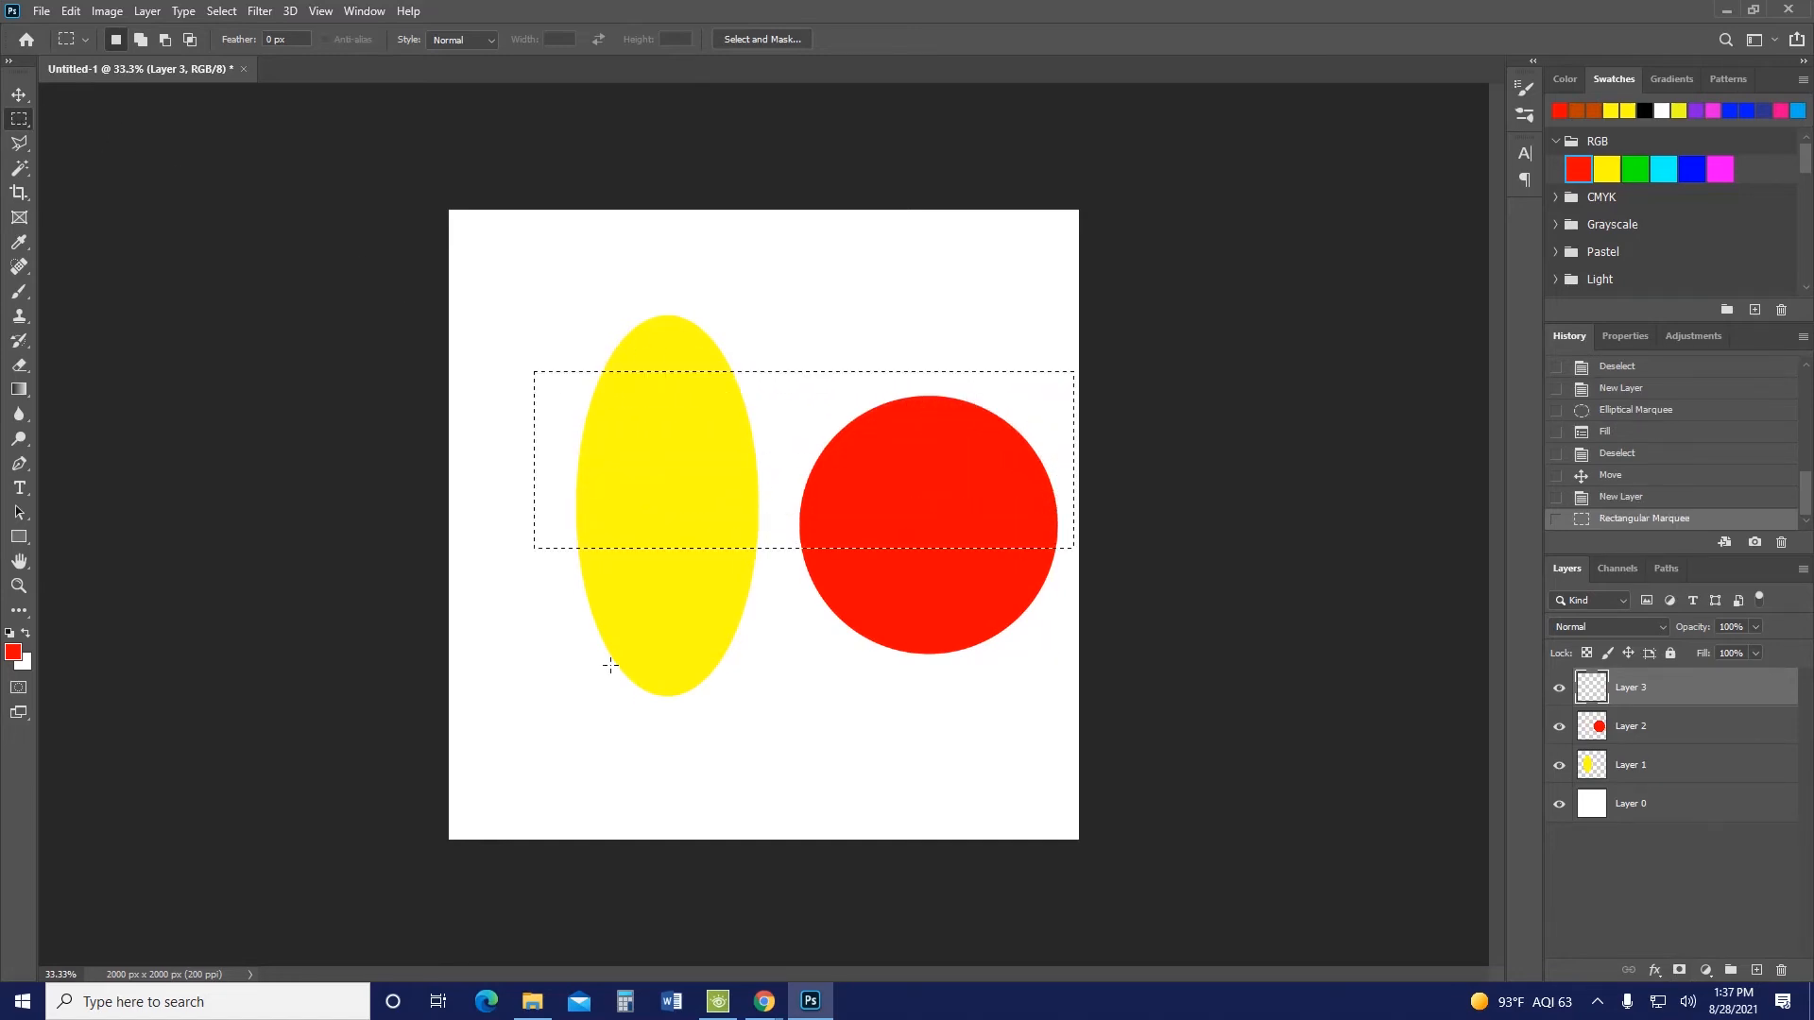
drag(391, 638, 1163, 940)
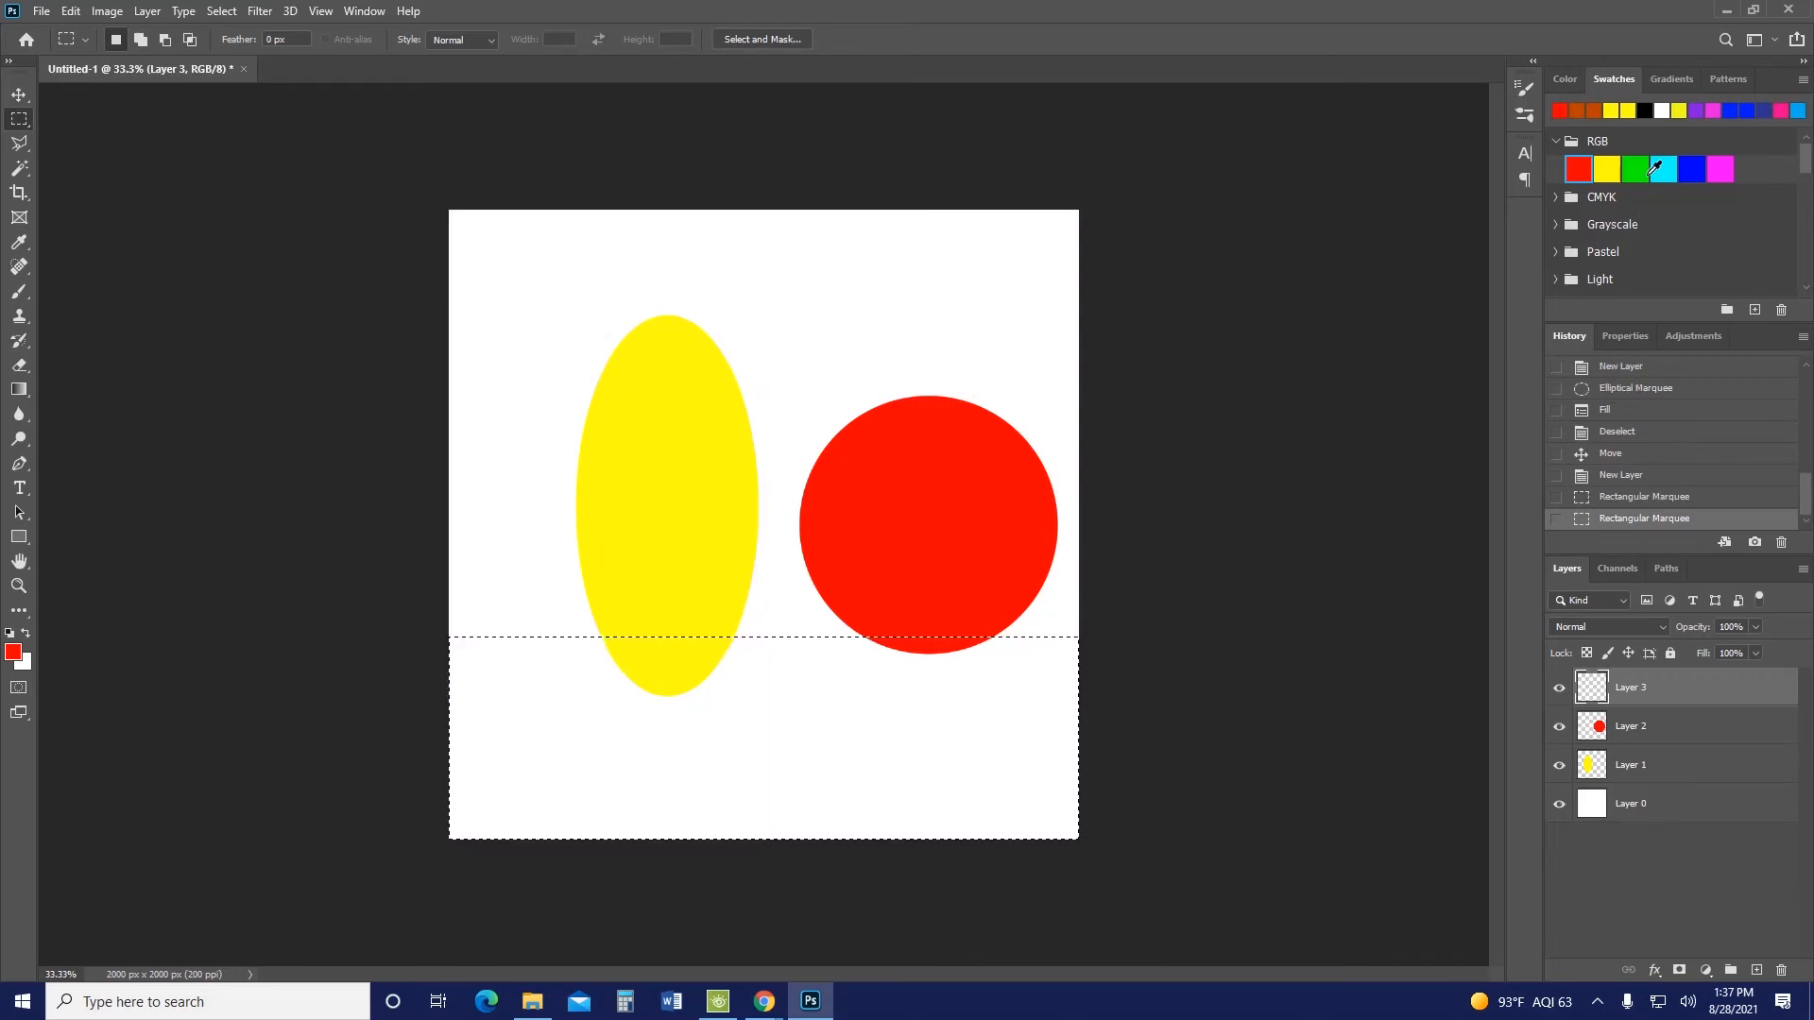
Set the foreground color to green, hex 05d800, fill the rectangular selection with it, and deselect
click(1638, 169)
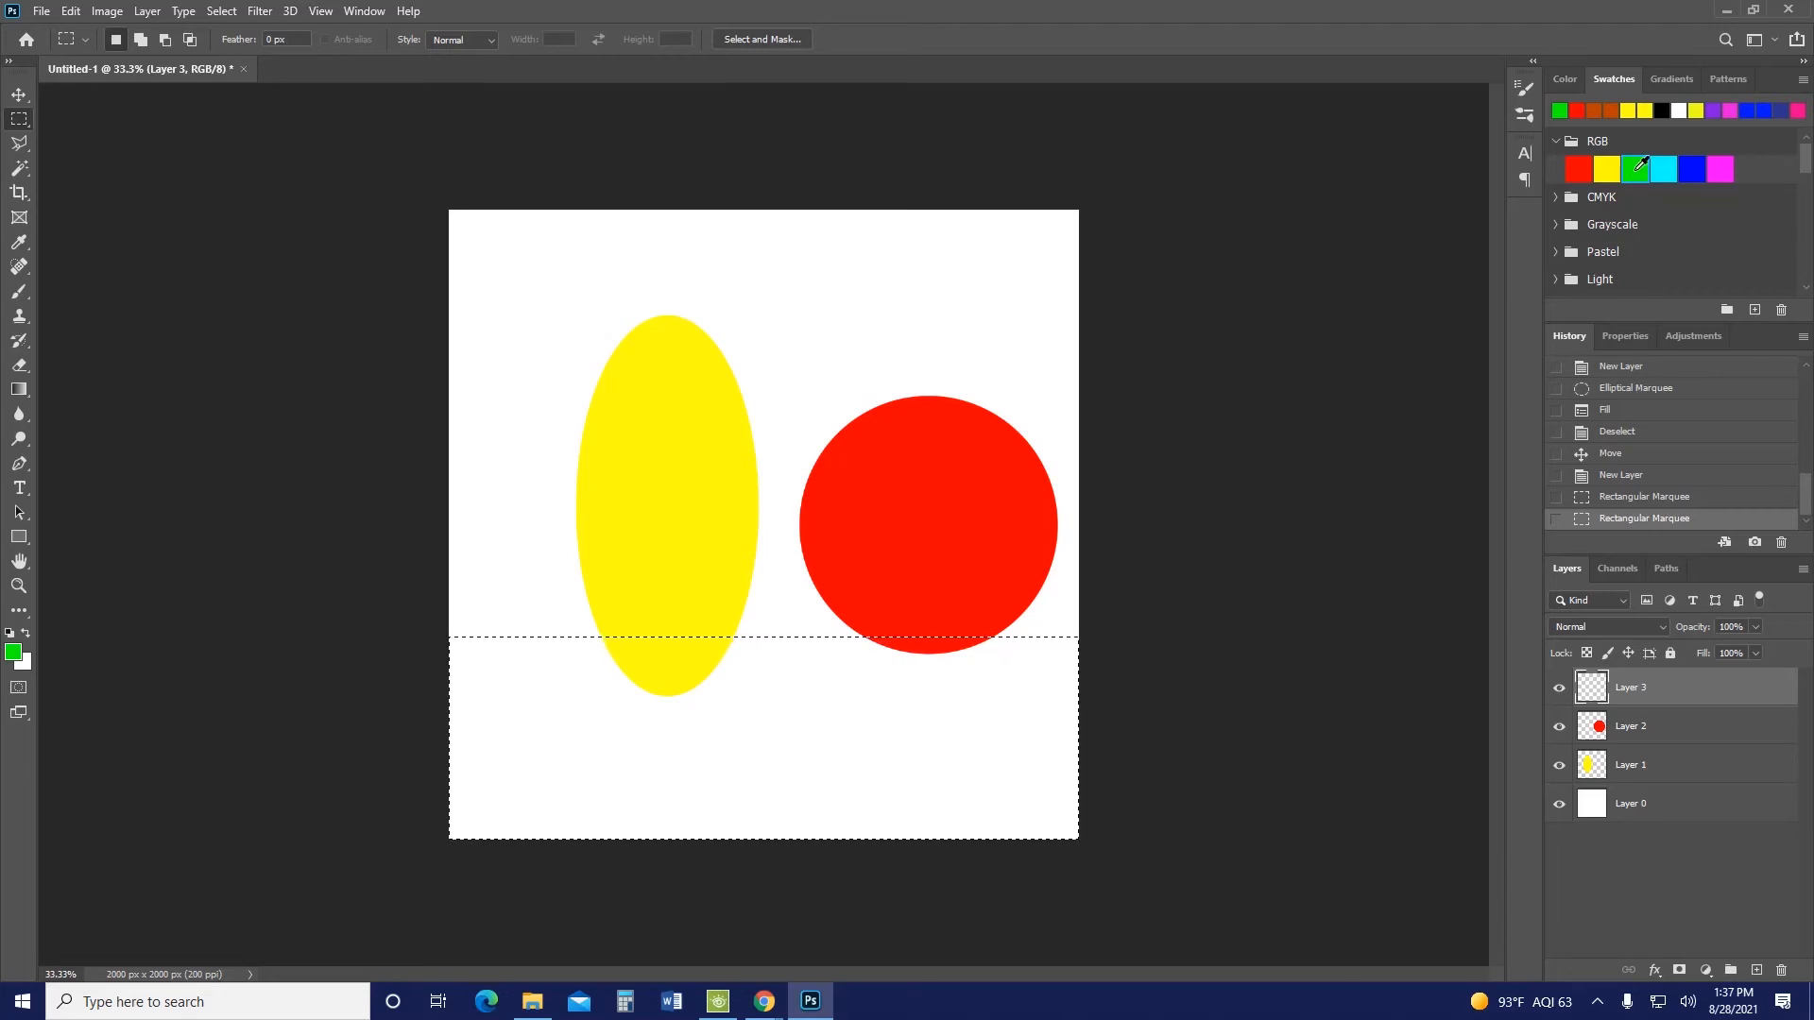
click(13, 653)
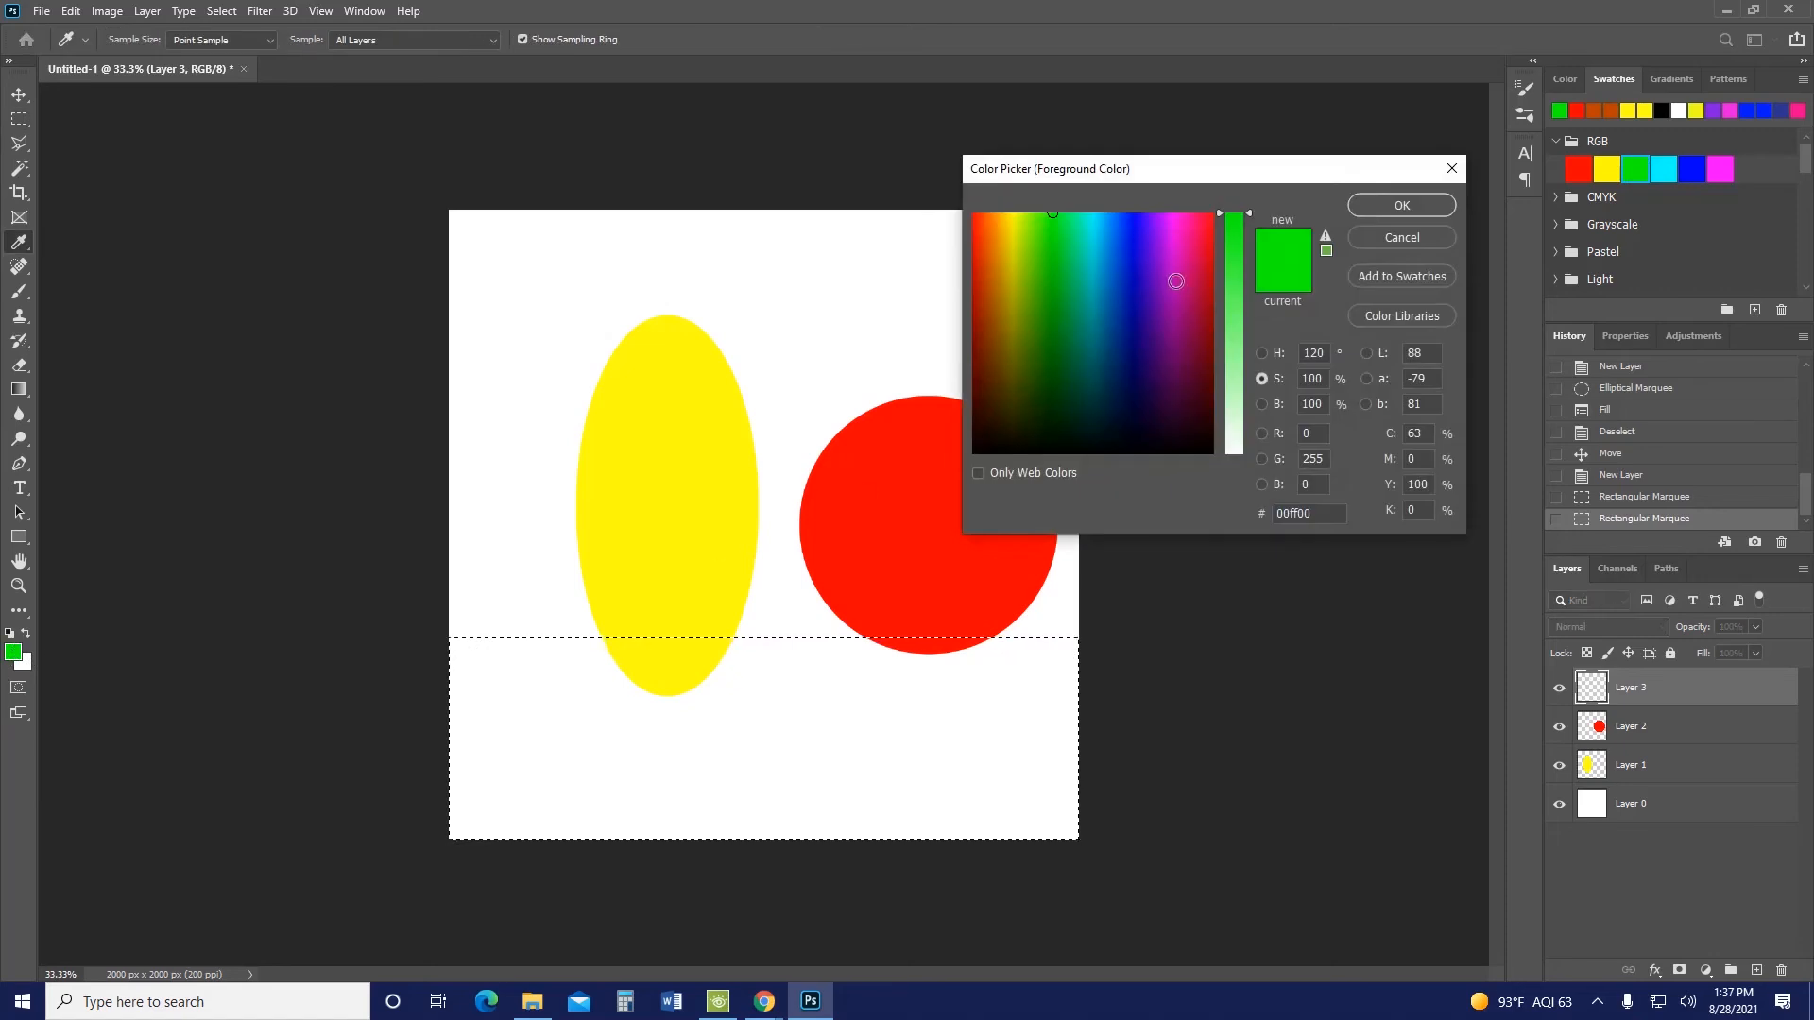
drag(1042, 239, 1053, 254)
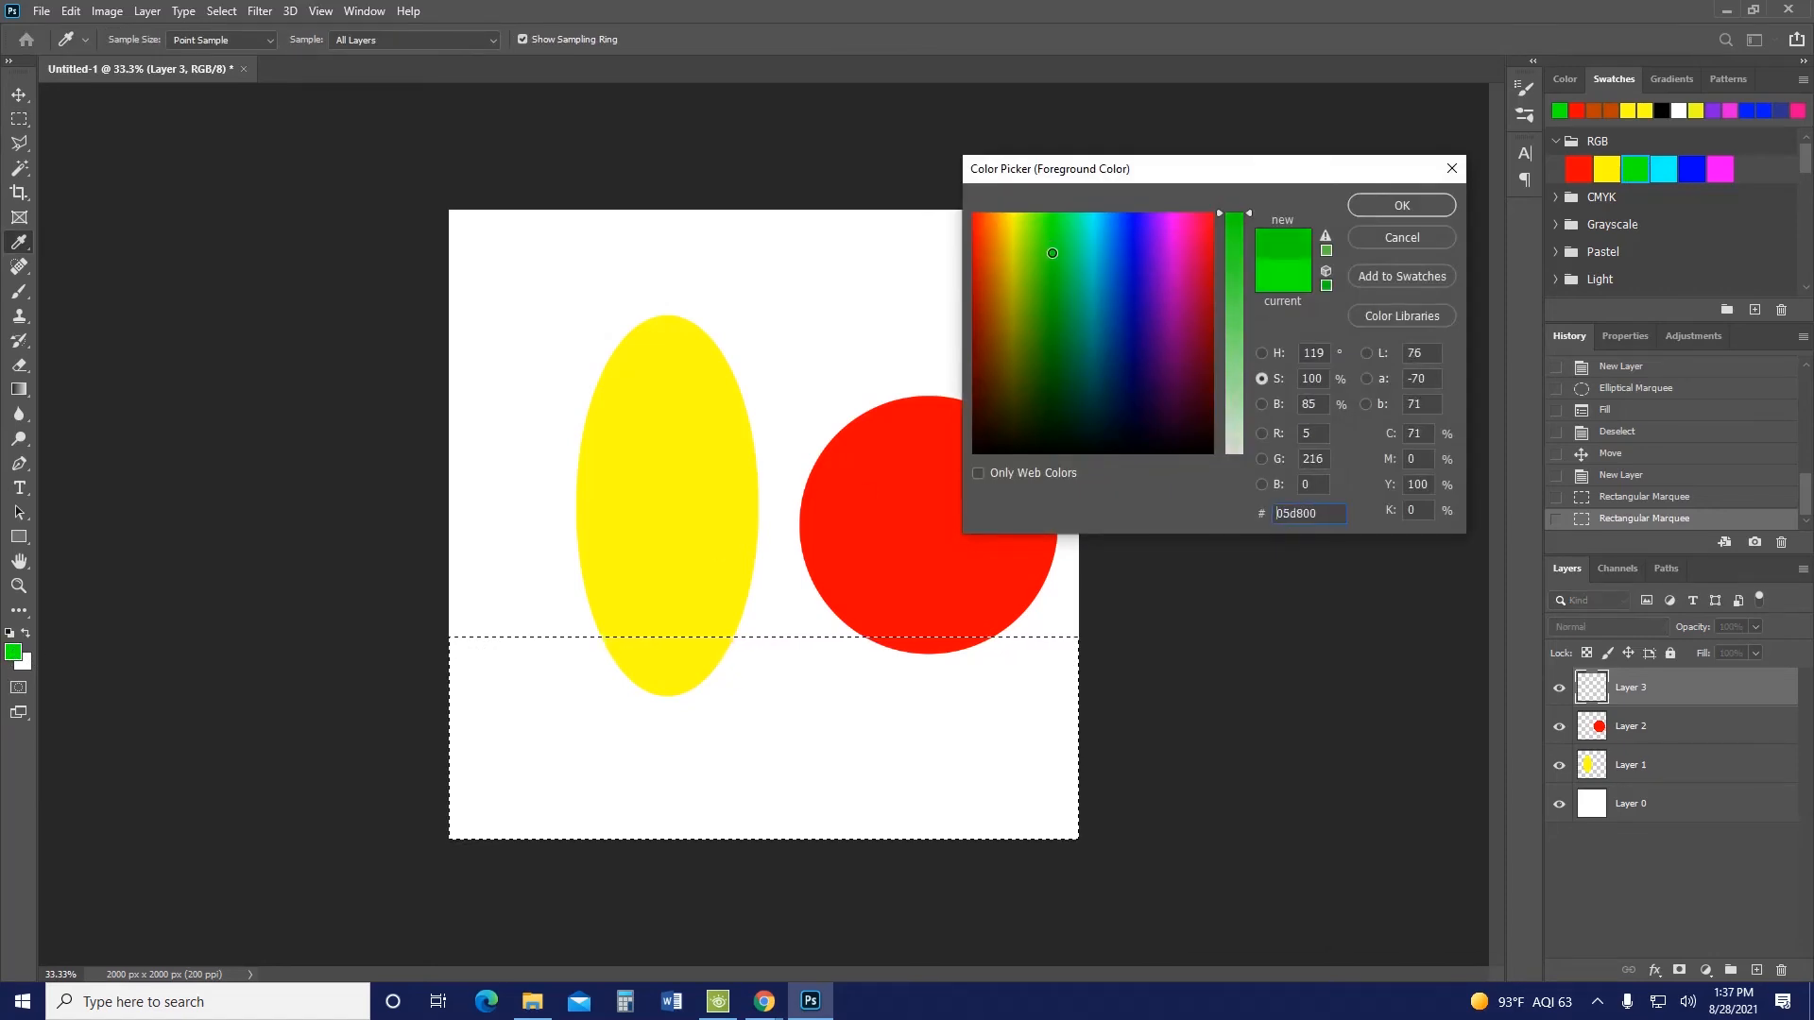
click(1387, 206)
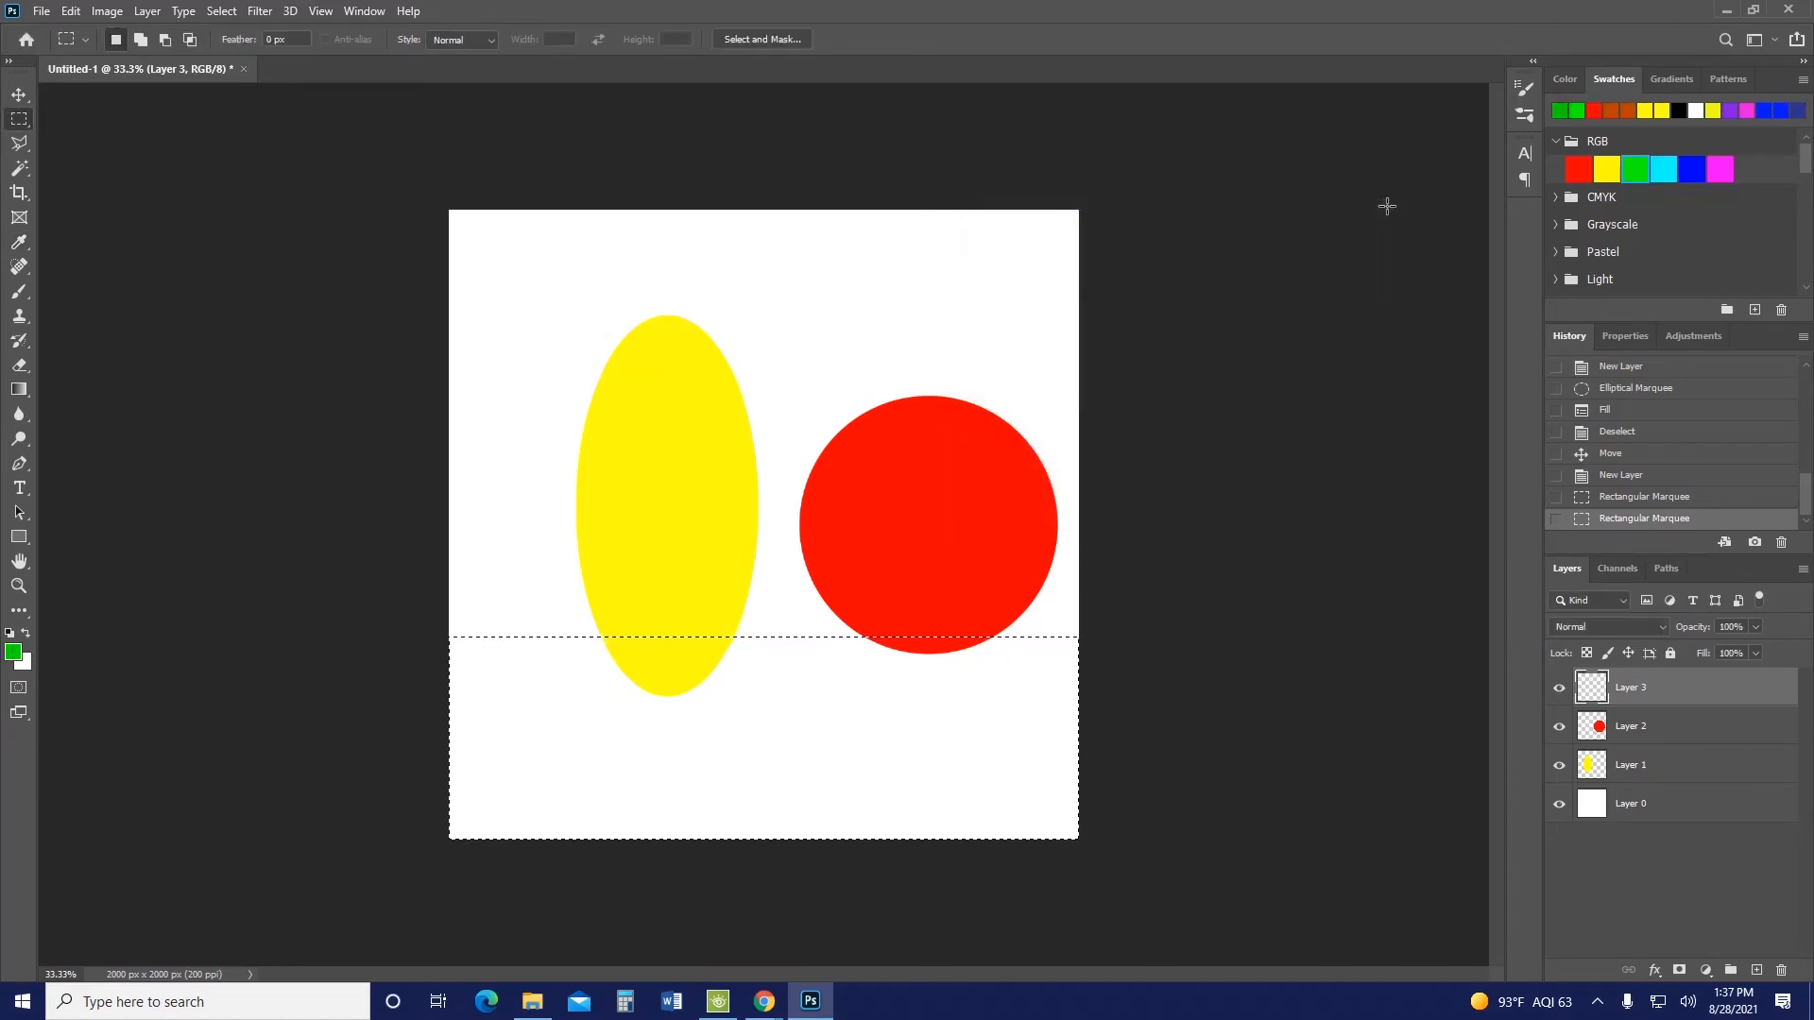
key(alt+BackSpace)
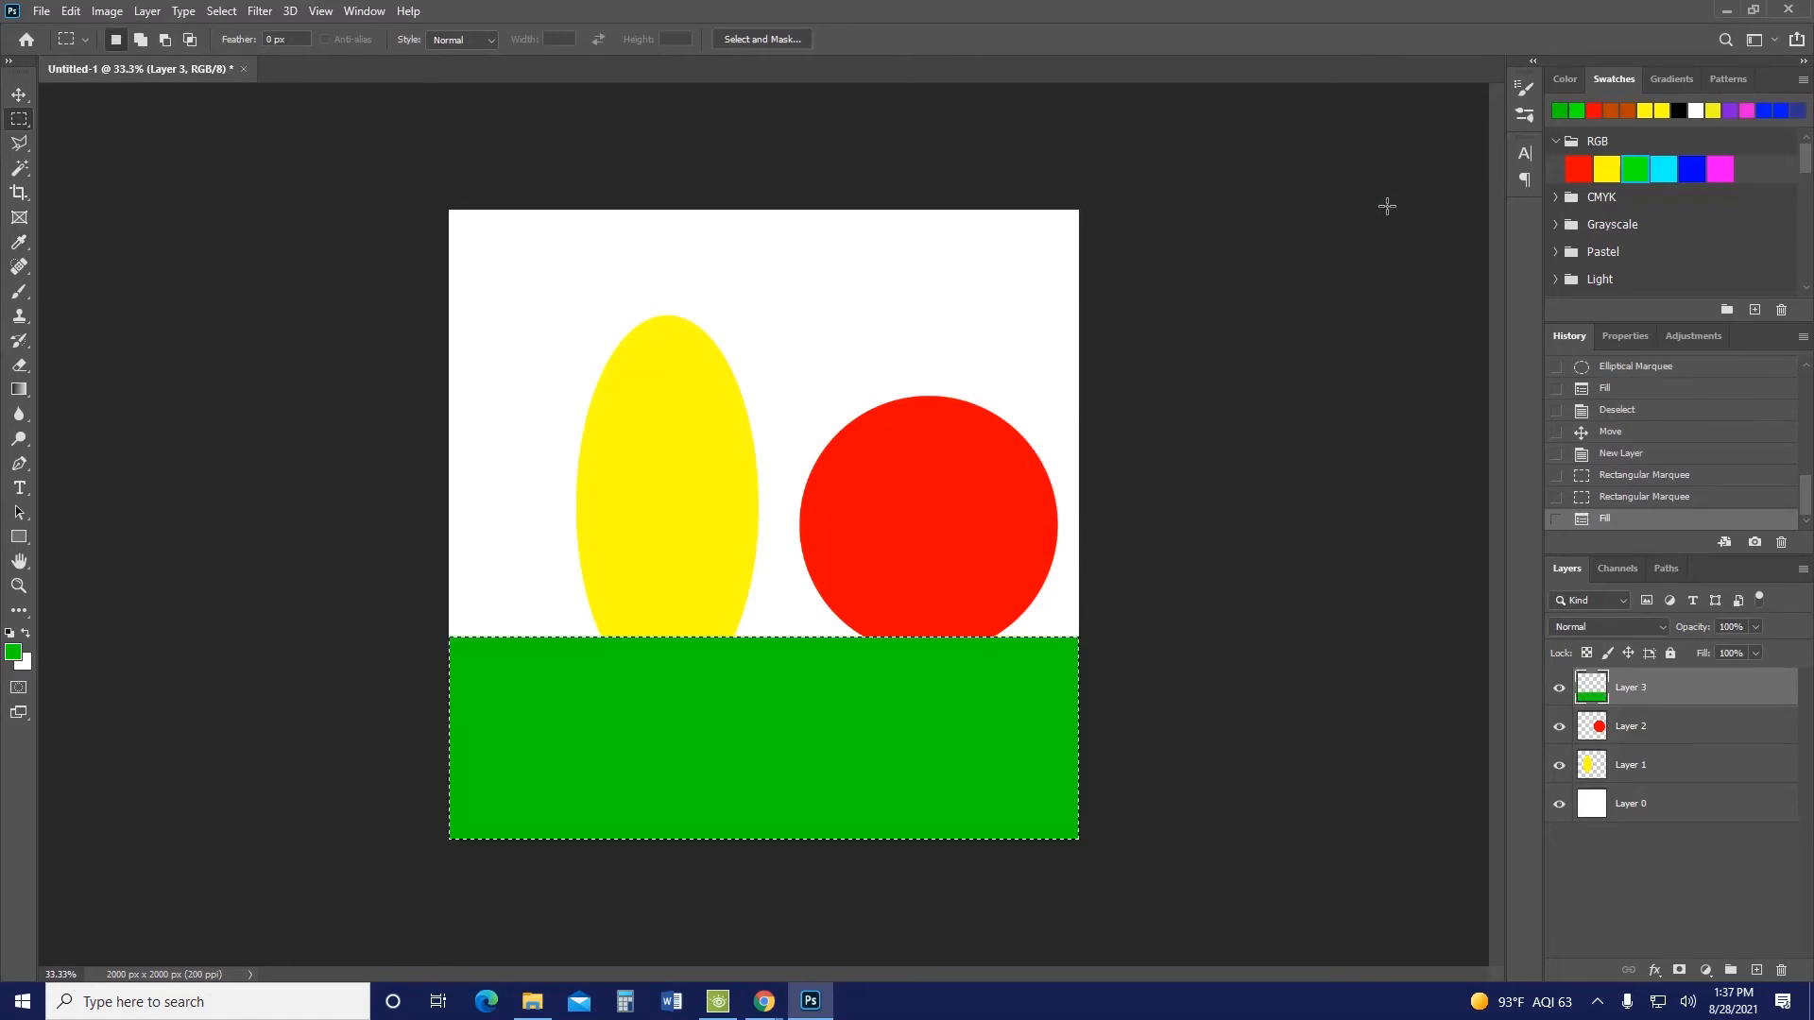
key(ctrl+d)
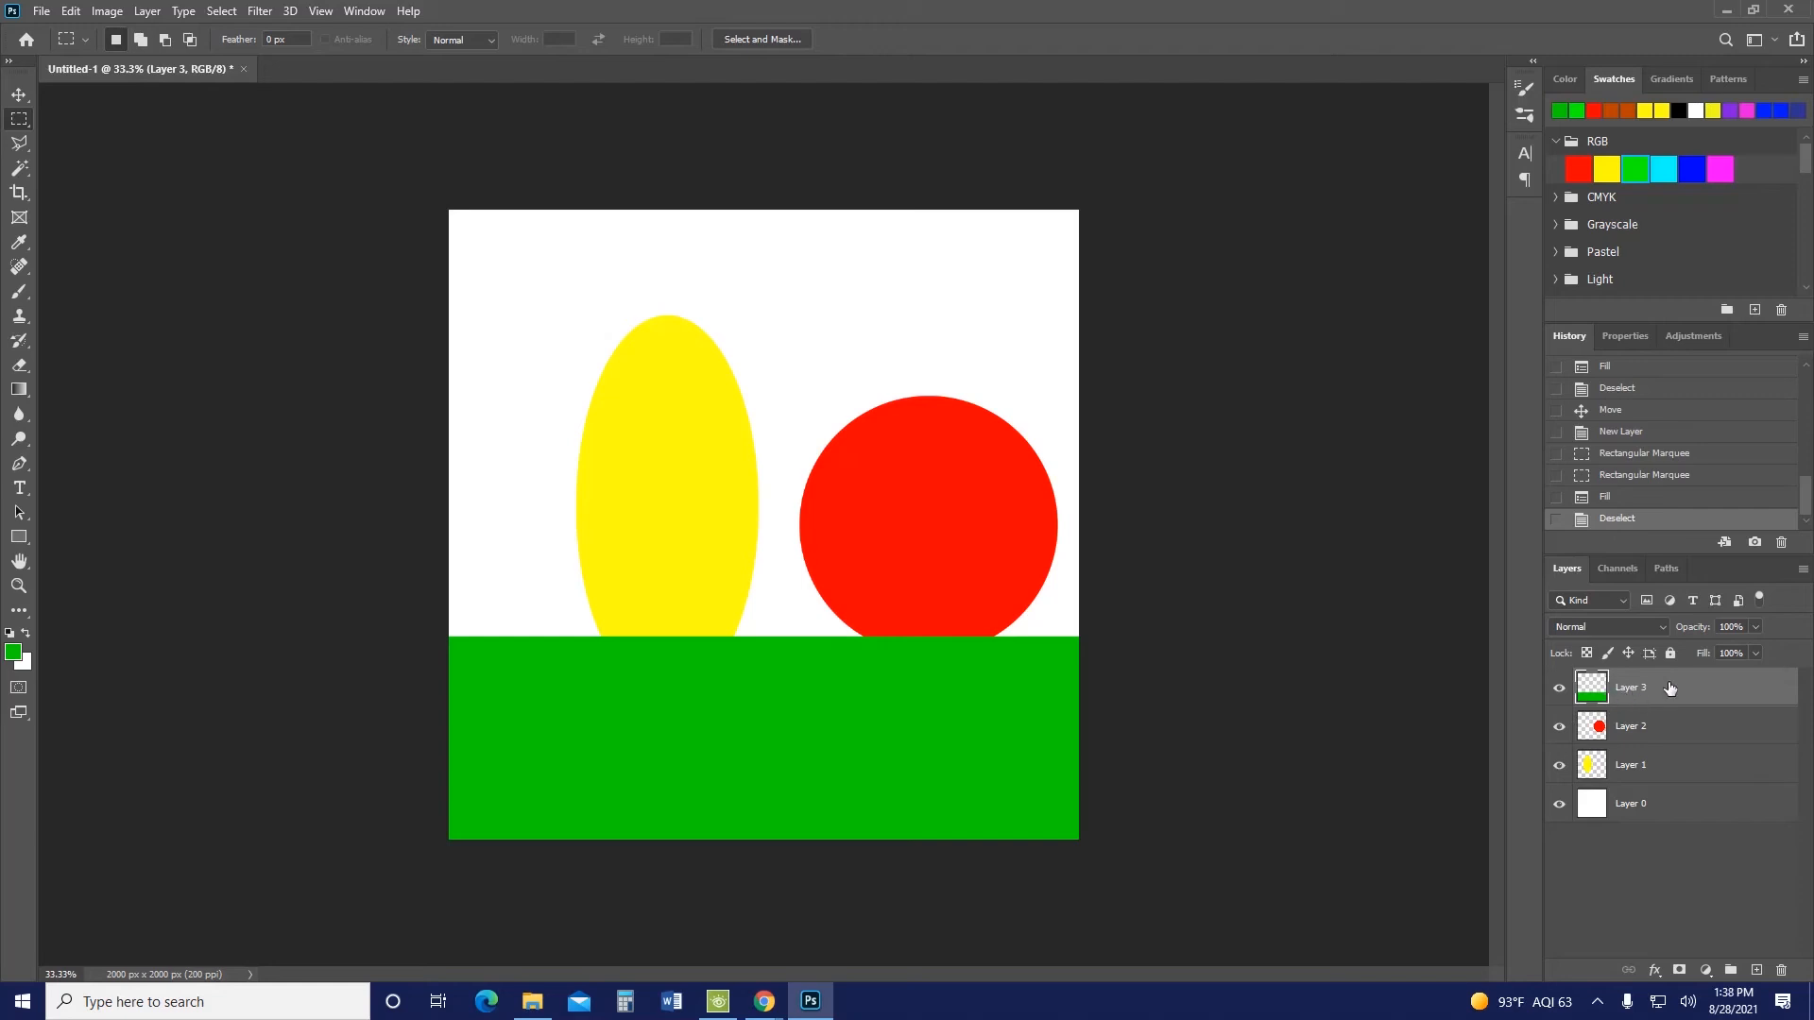
Place the green rectangle's layer beneath the ellipse and circle layers, and shift both shapes left and down over the green
drag(1667, 691, 1676, 783)
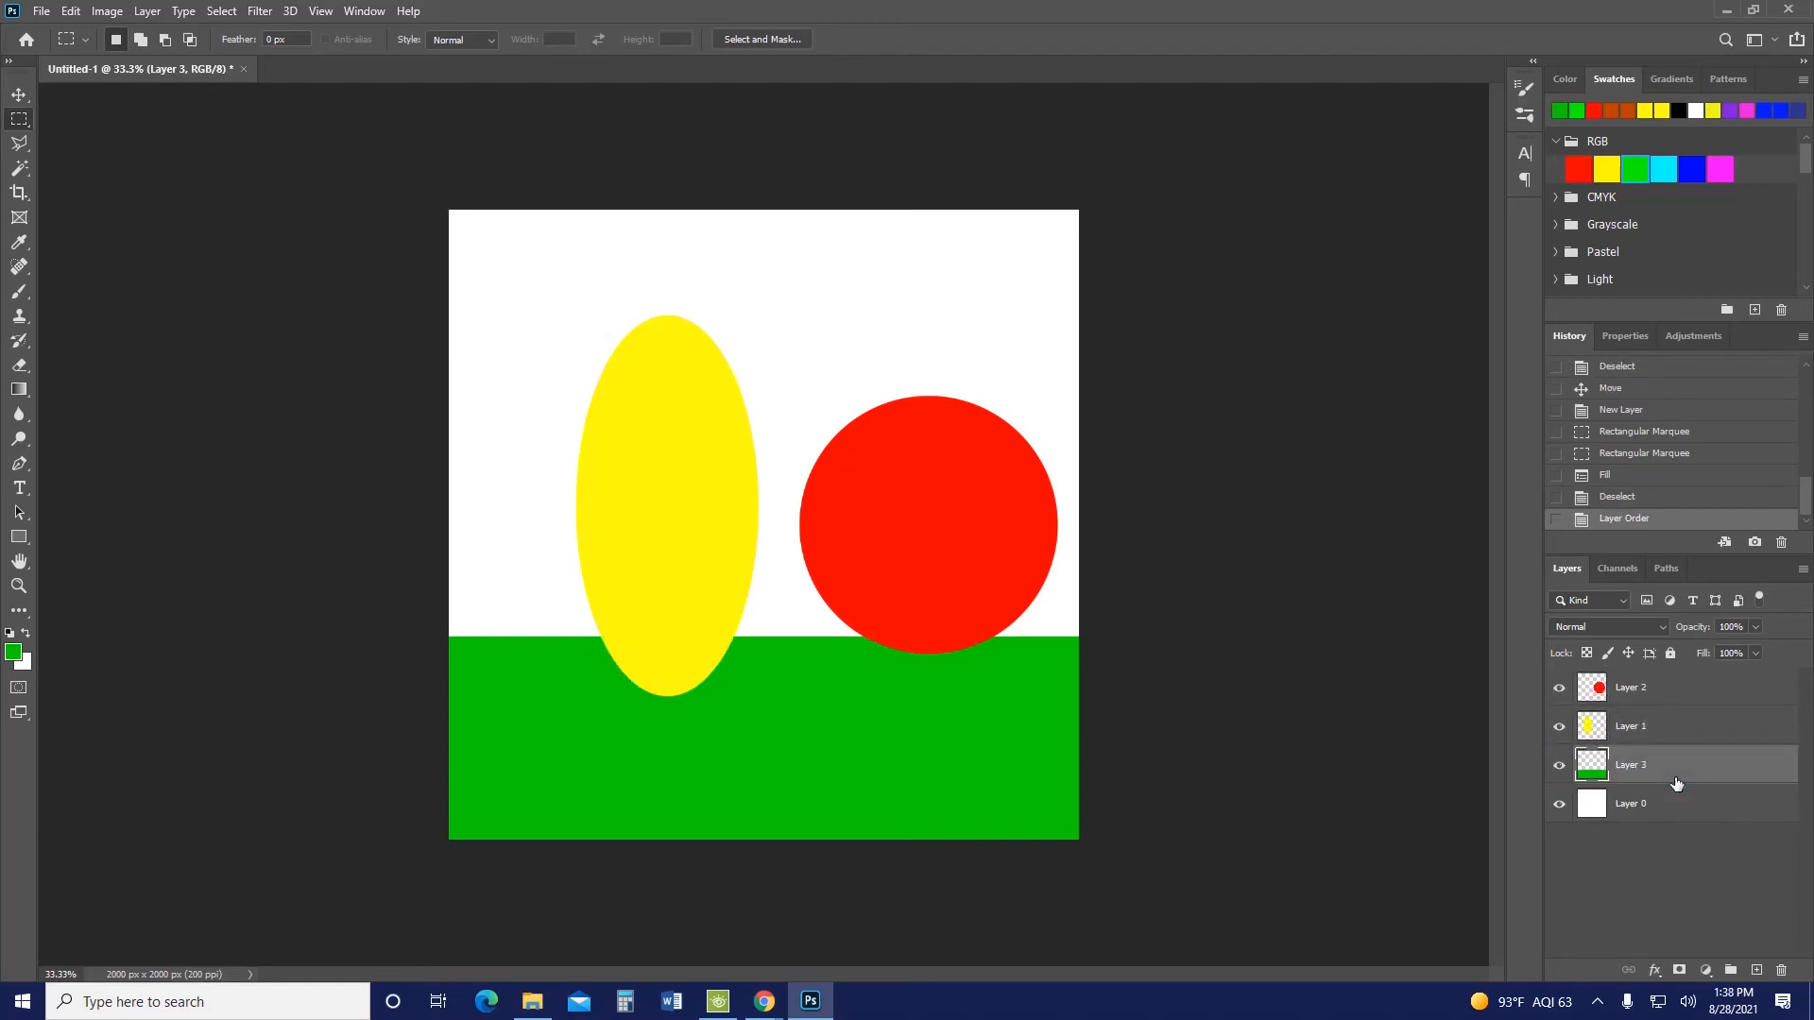
click(1665, 696)
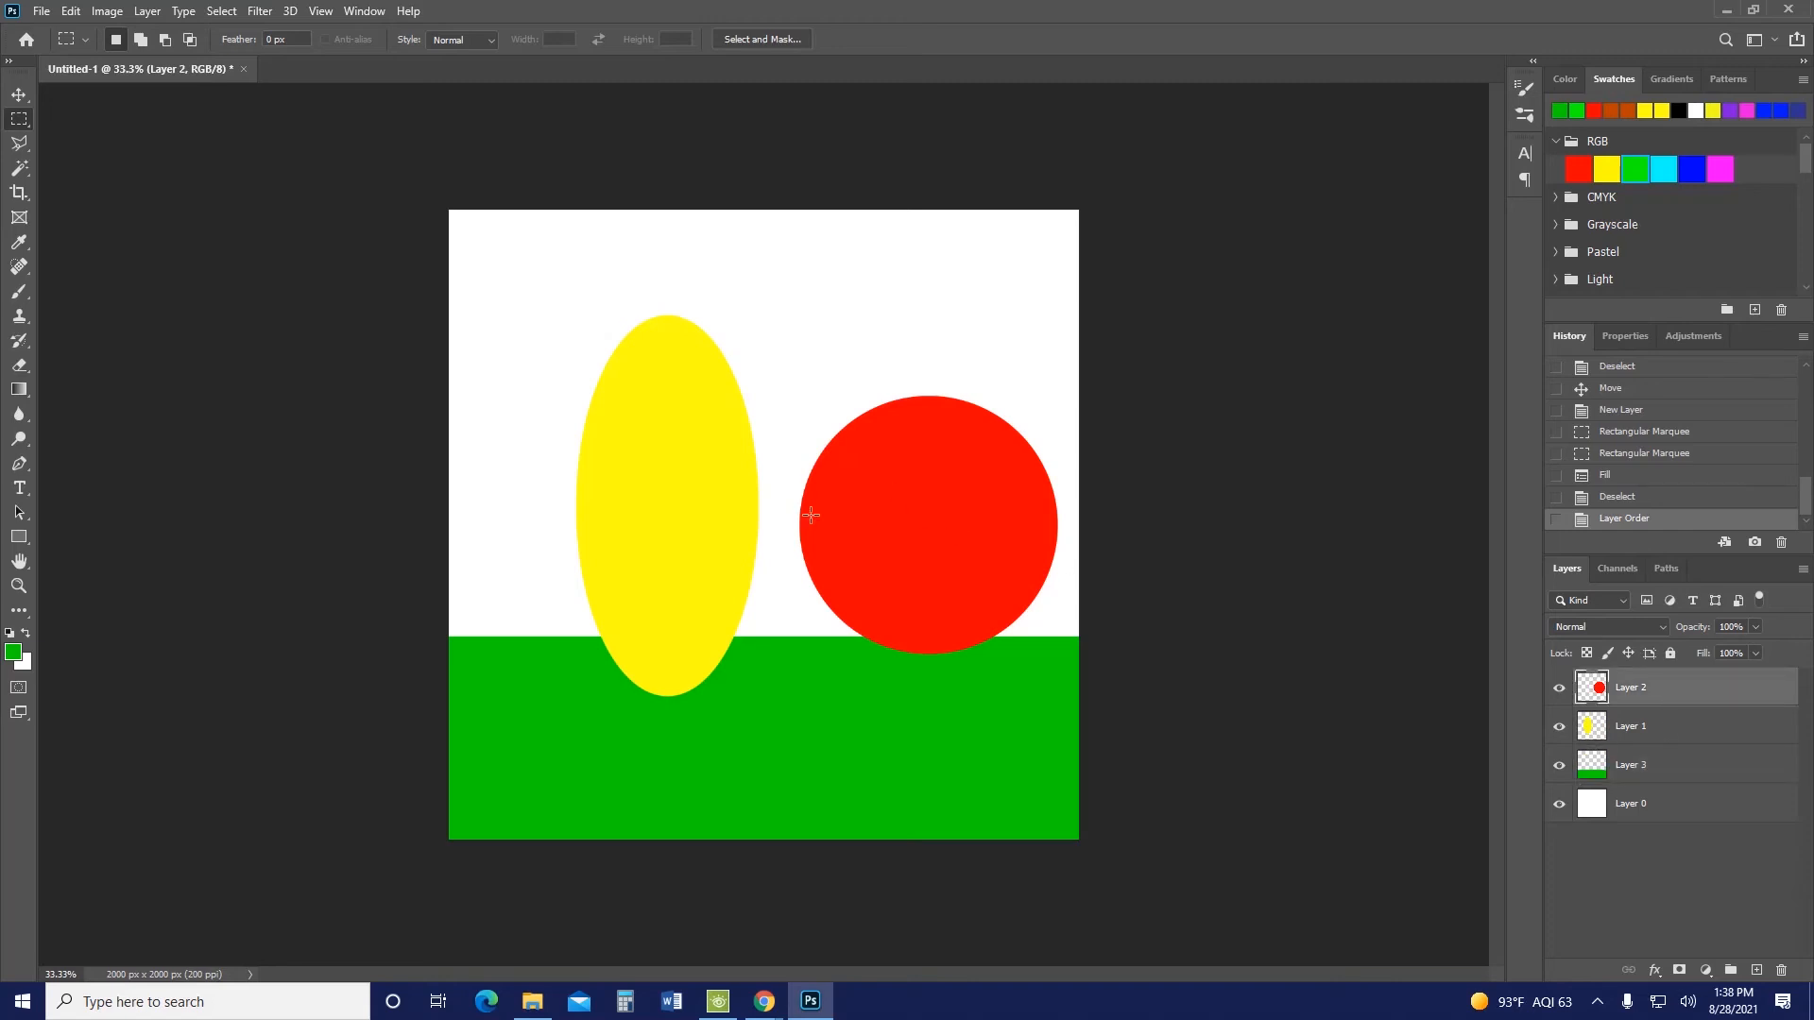
click(19, 95)
drag(876, 547, 871, 593)
click(1667, 723)
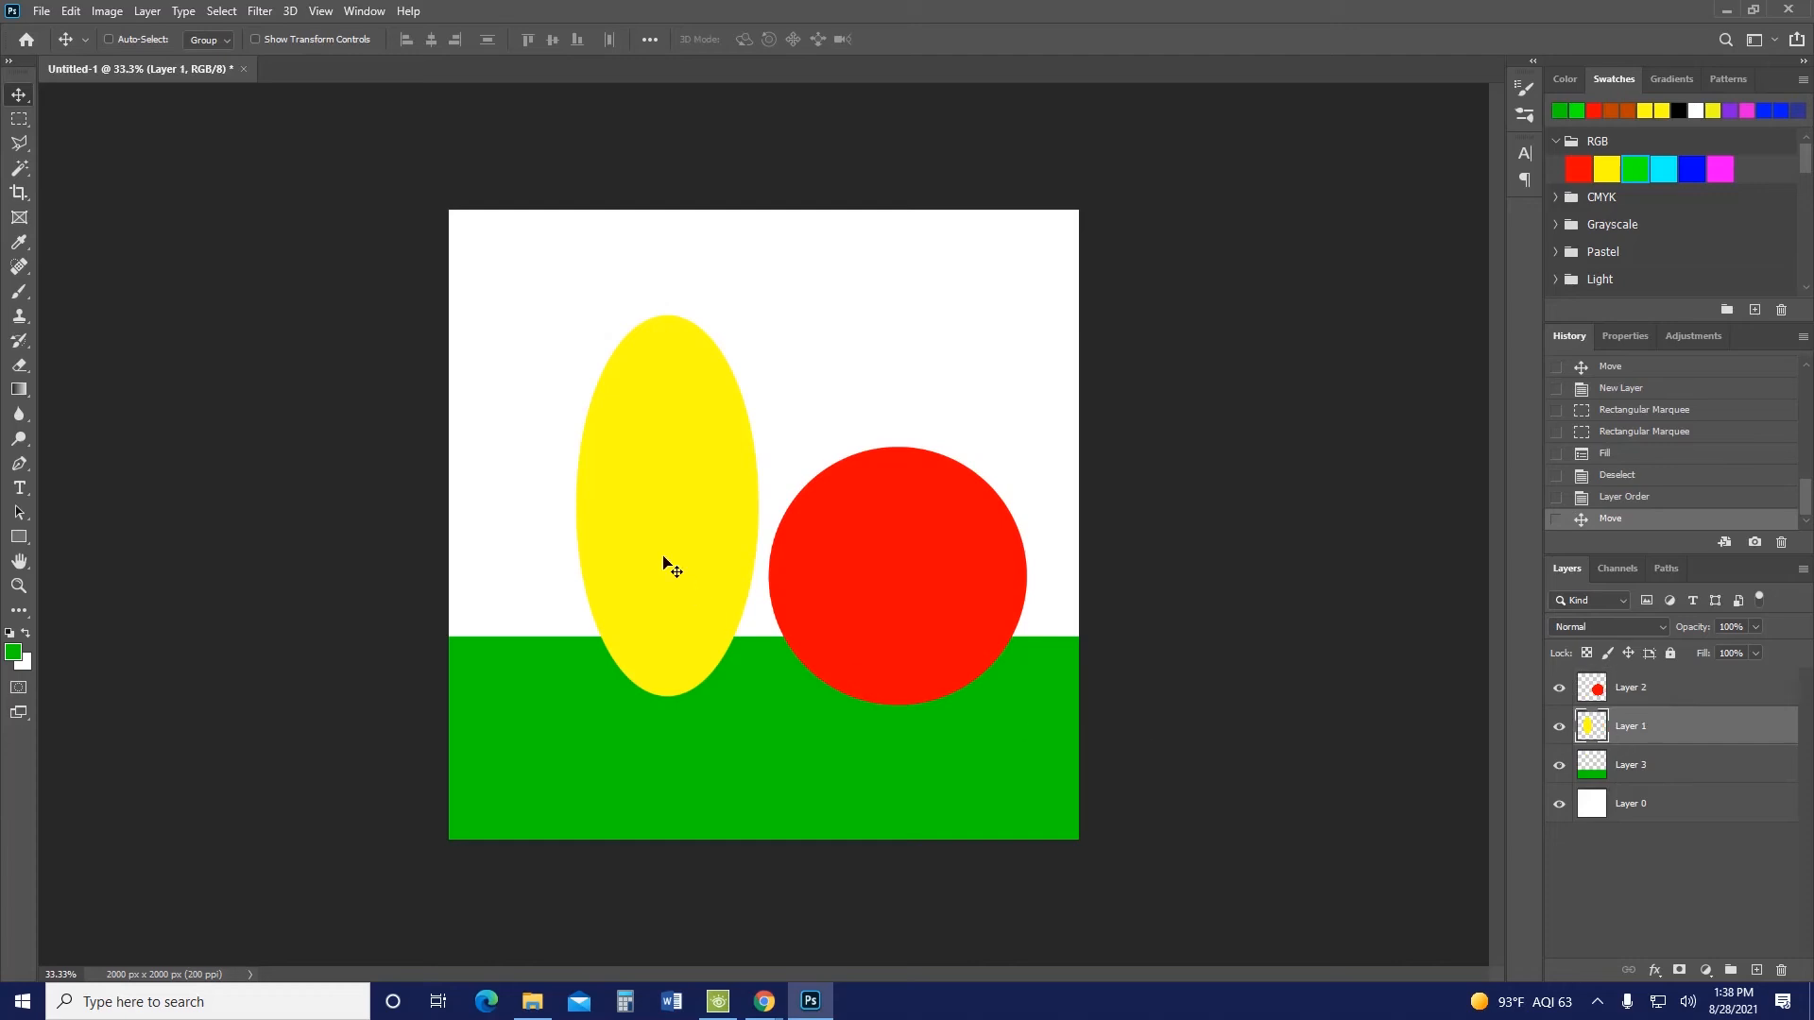
drag(664, 563, 609, 550)
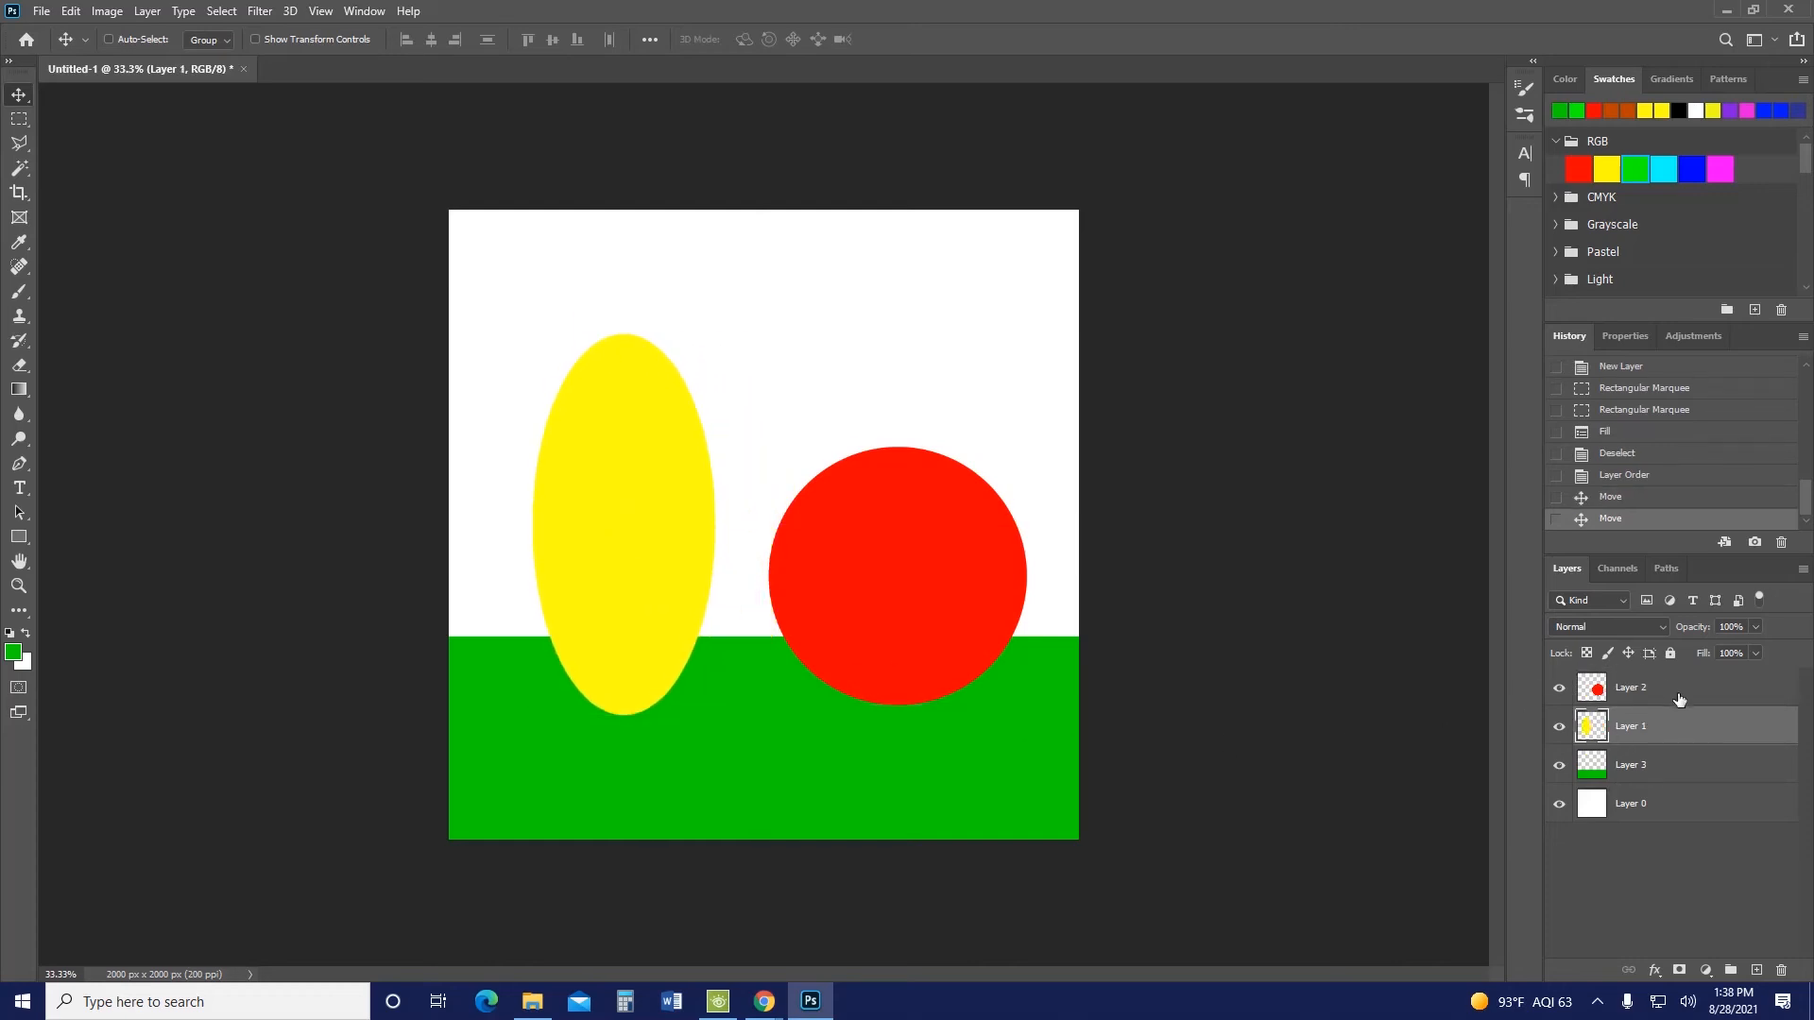
On a new layer, make a square selection over the yellow ellipse, fill it with the light blue CMYK swatch, and deselect
click(1756, 970)
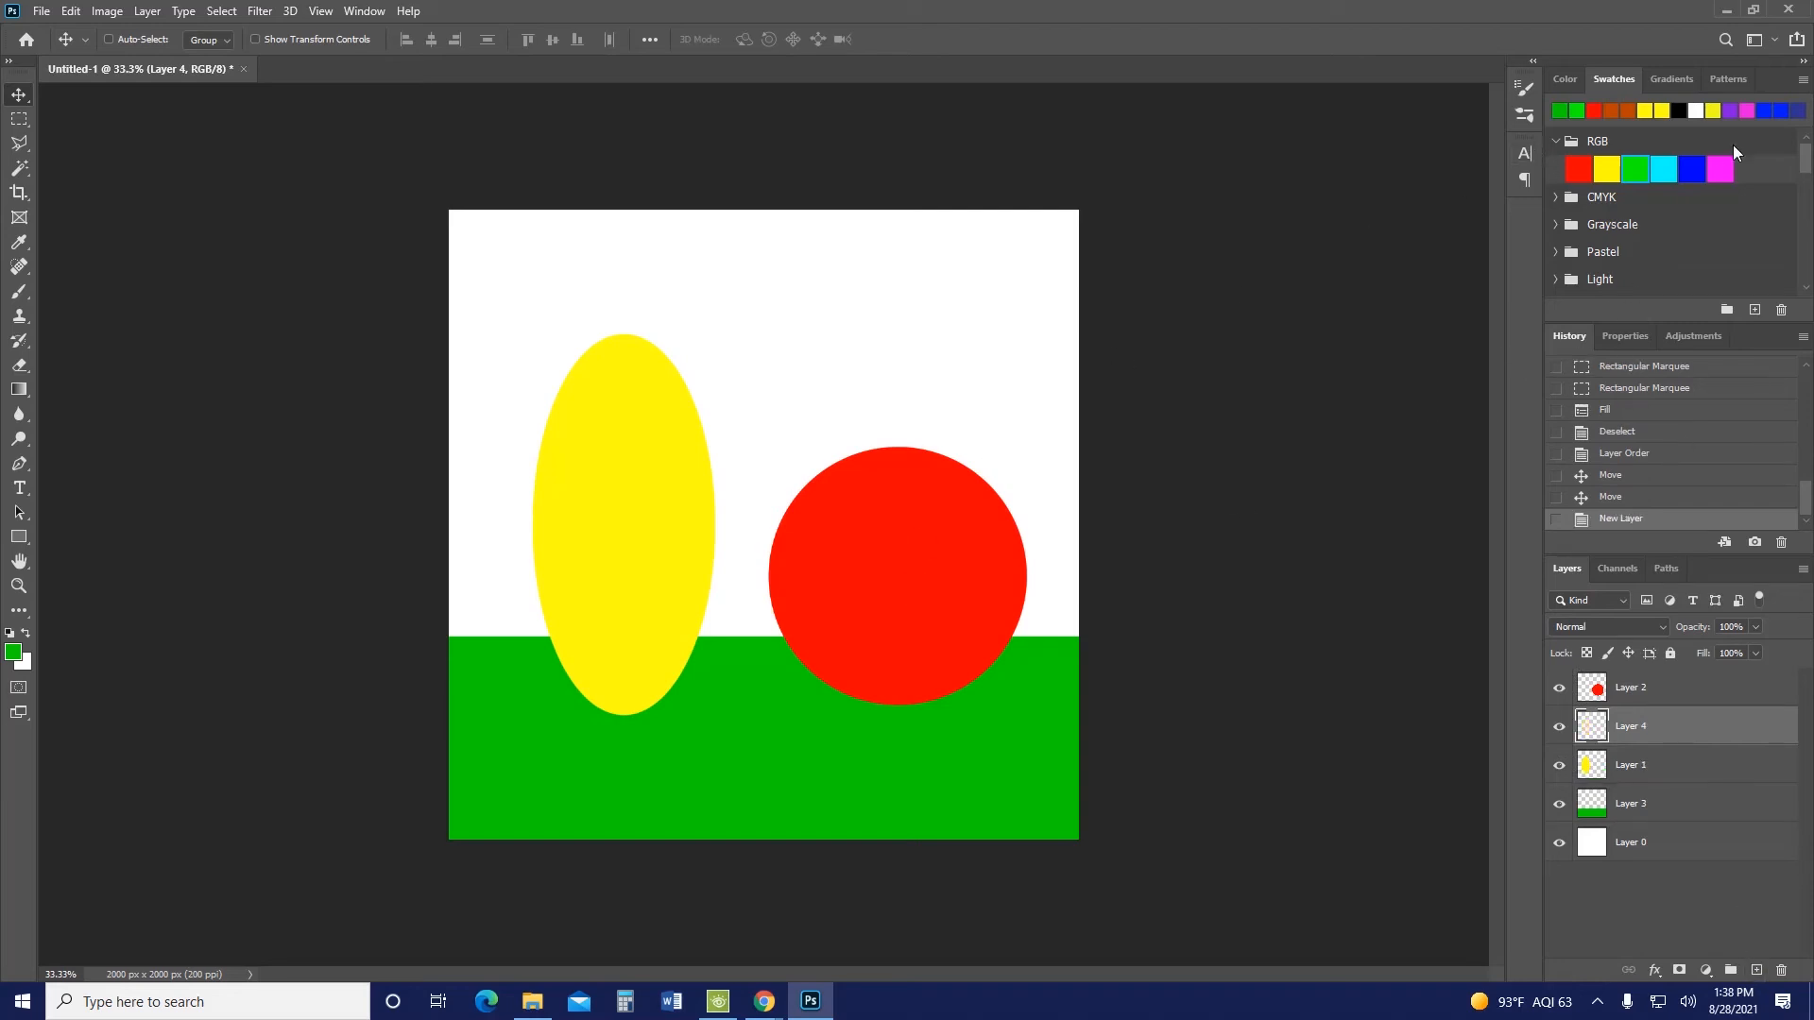
click(1555, 197)
click(1663, 225)
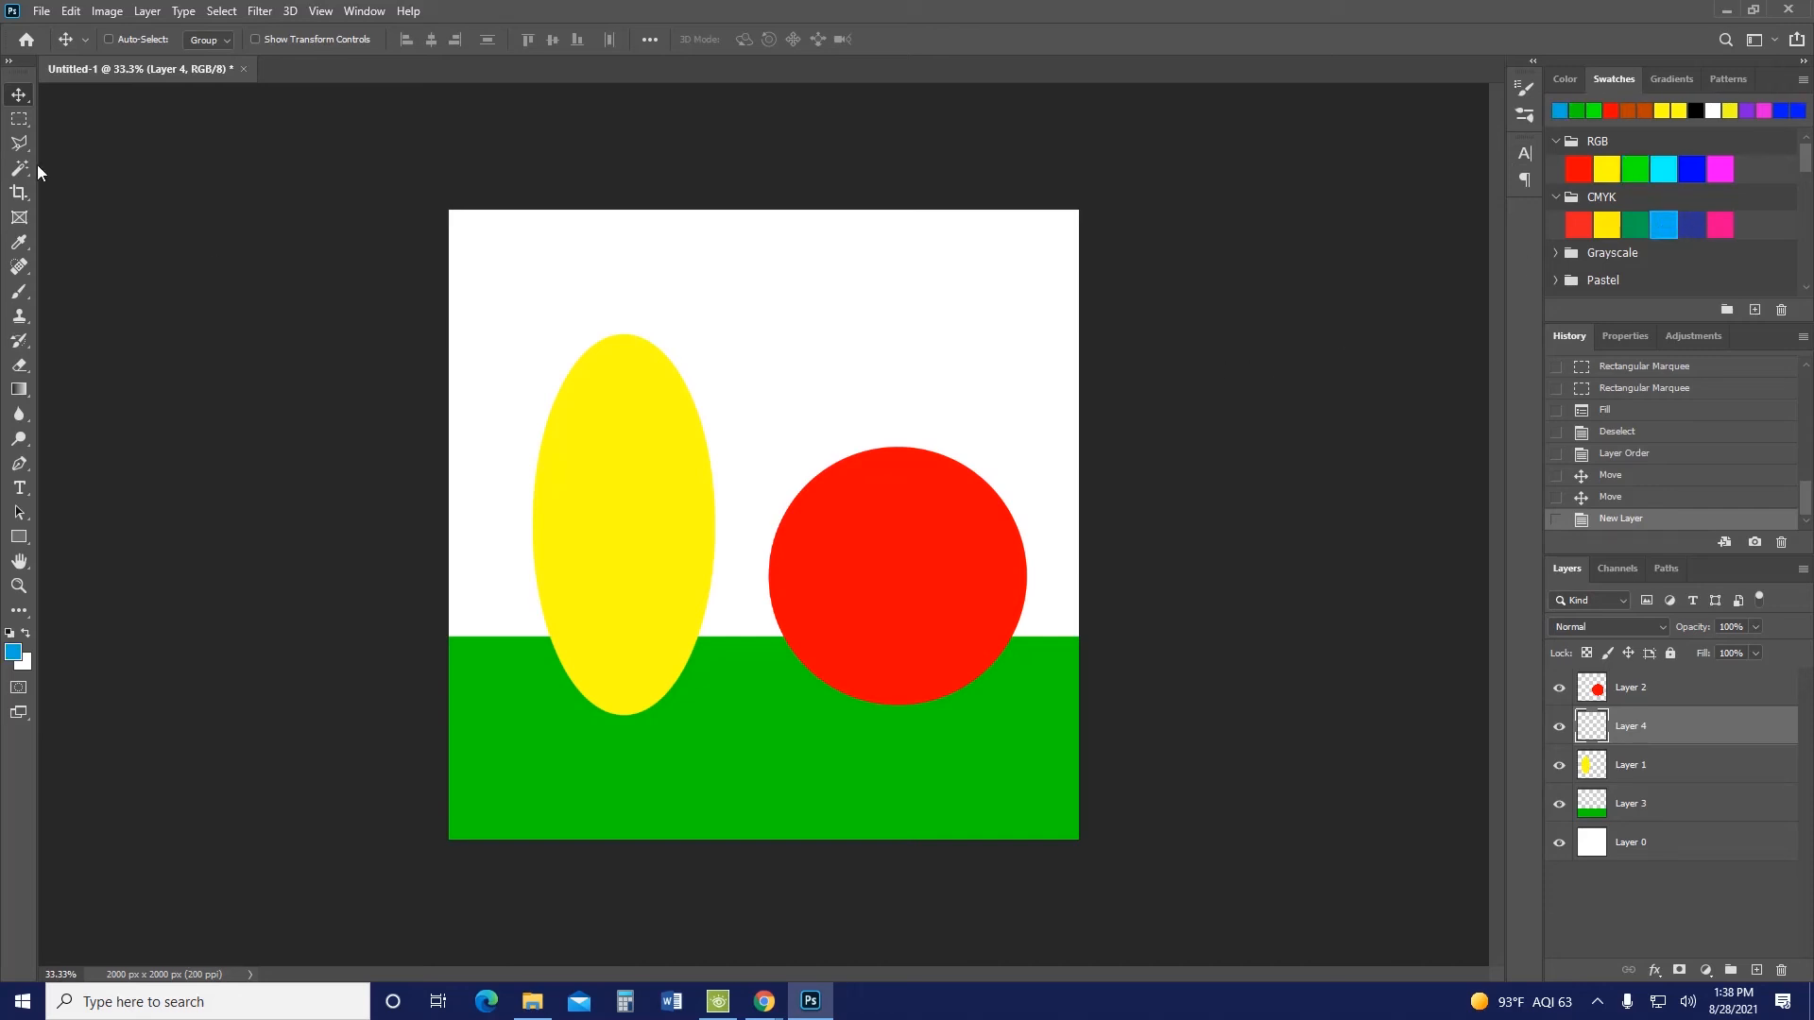
click(19, 119)
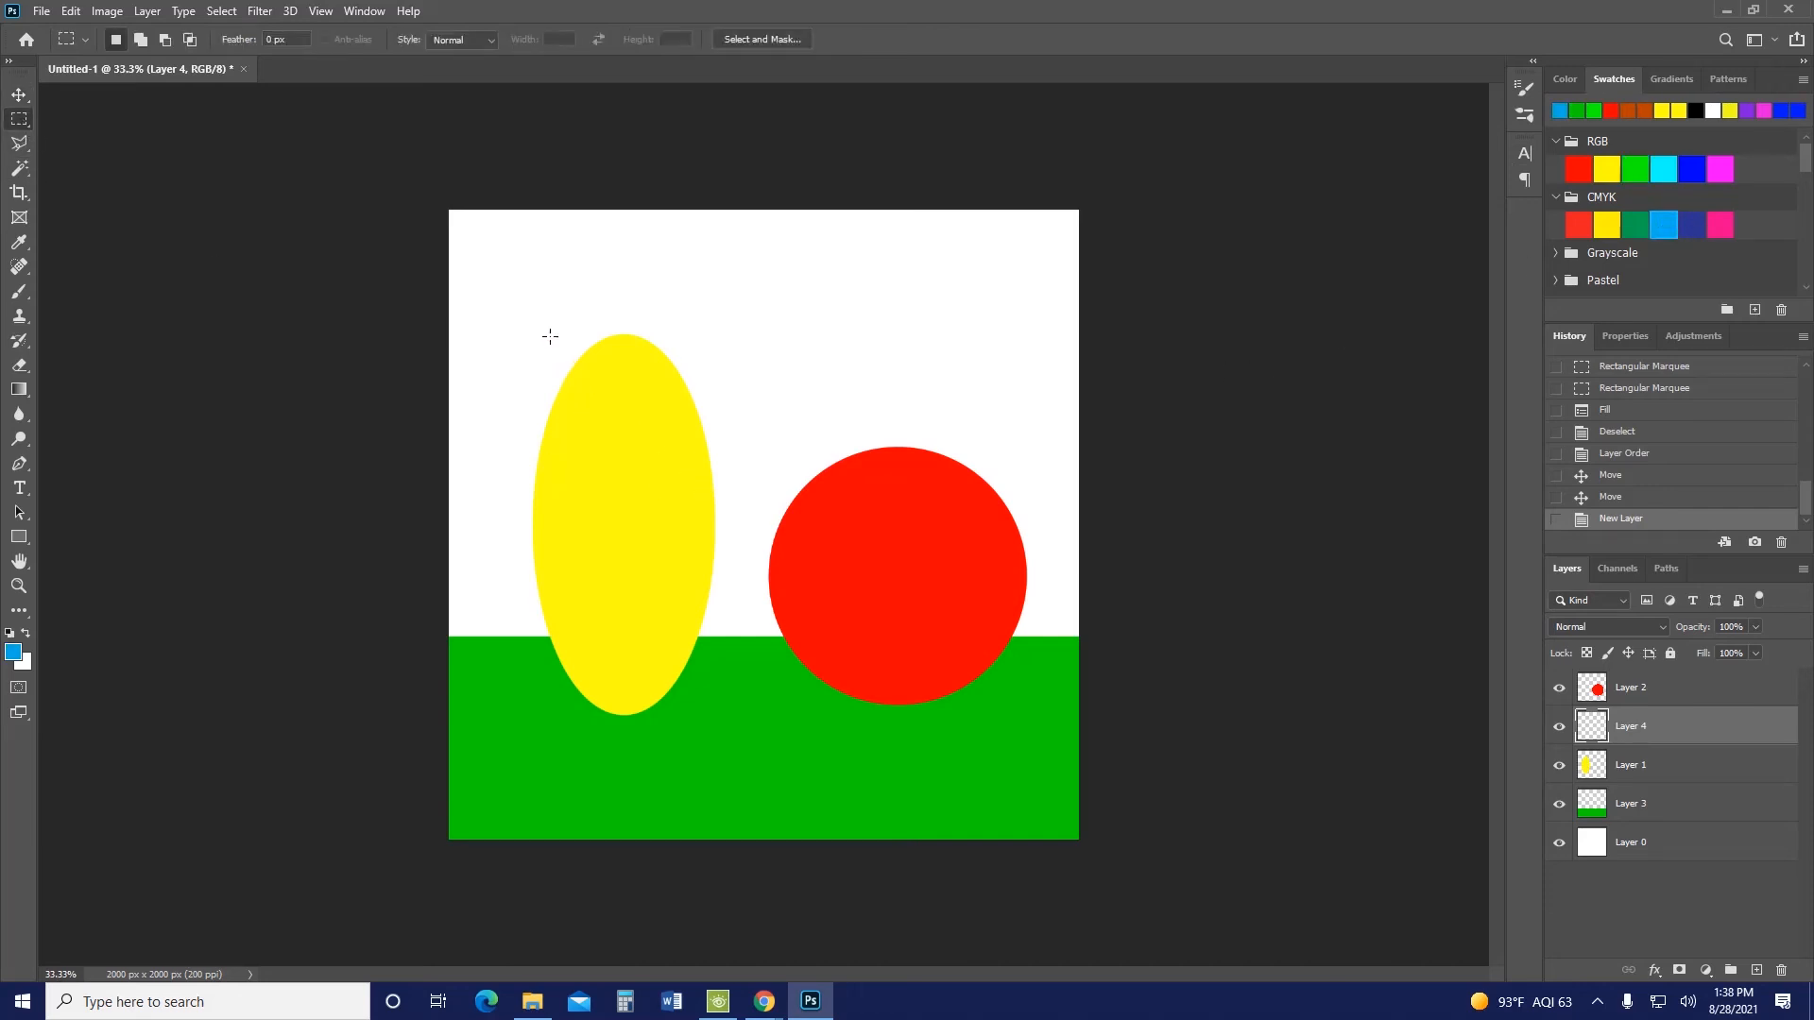
drag(532, 310, 820, 597)
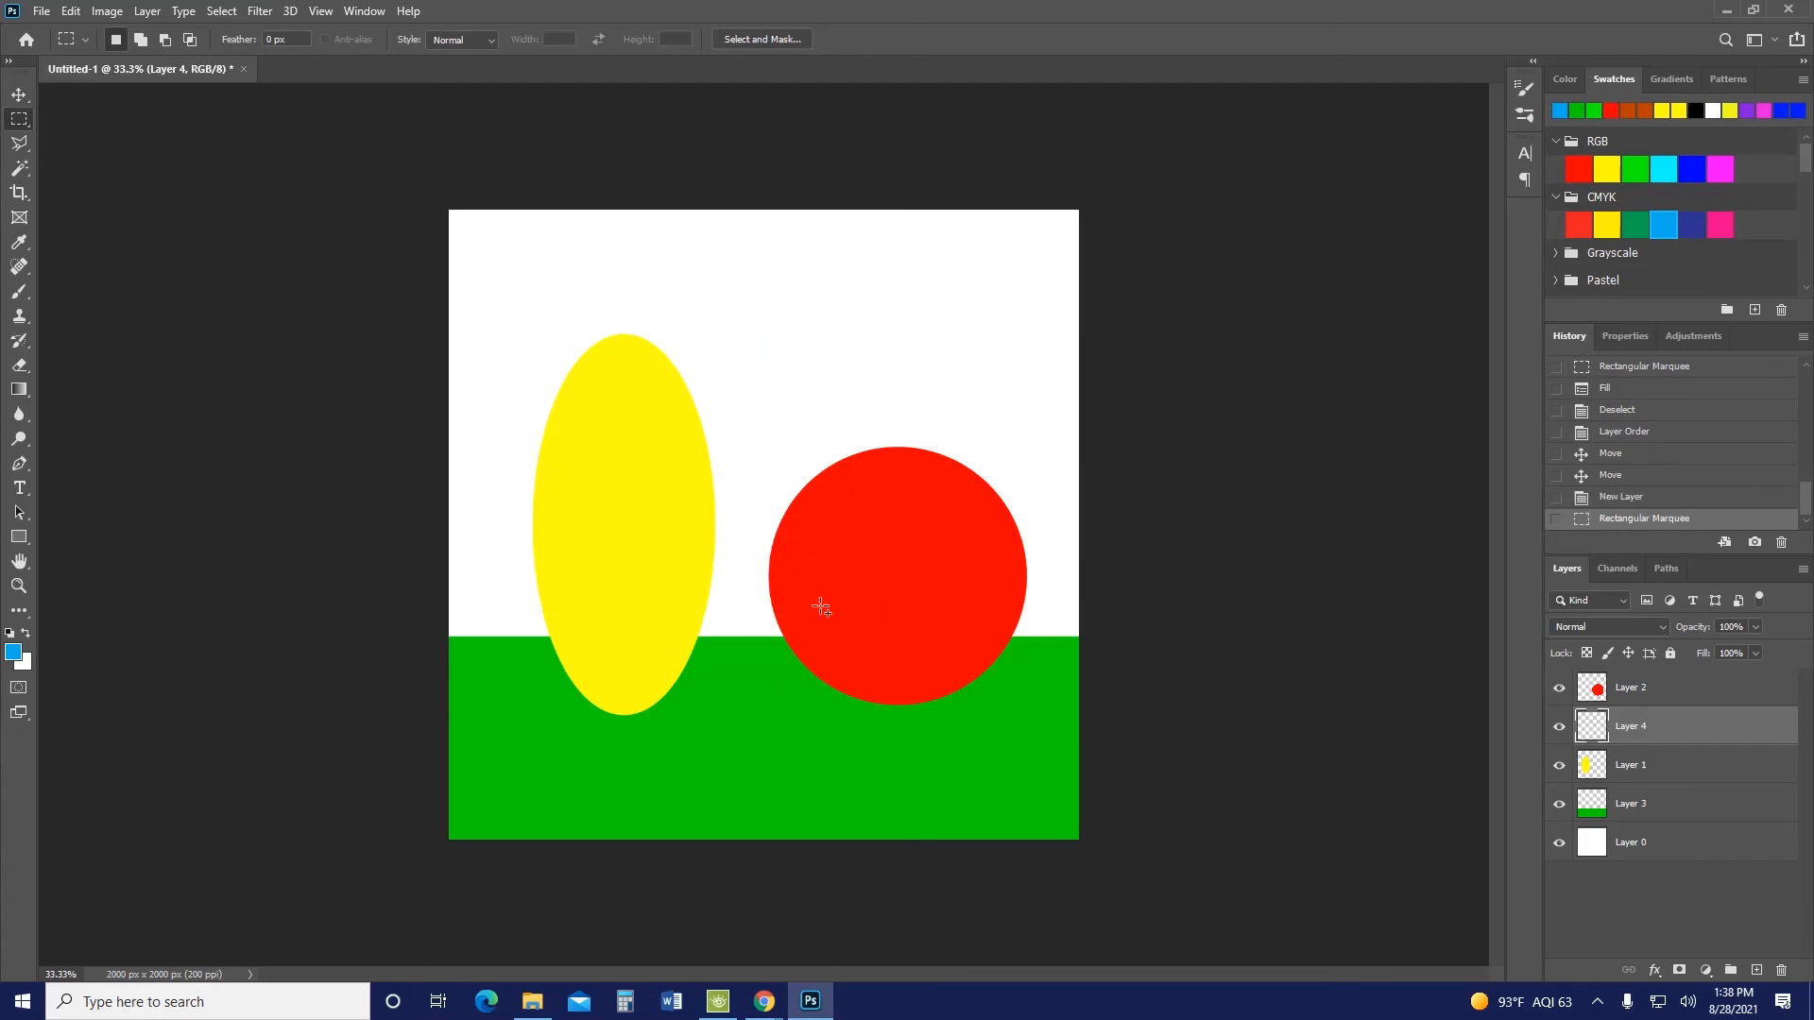
drag(693, 431, 656, 542)
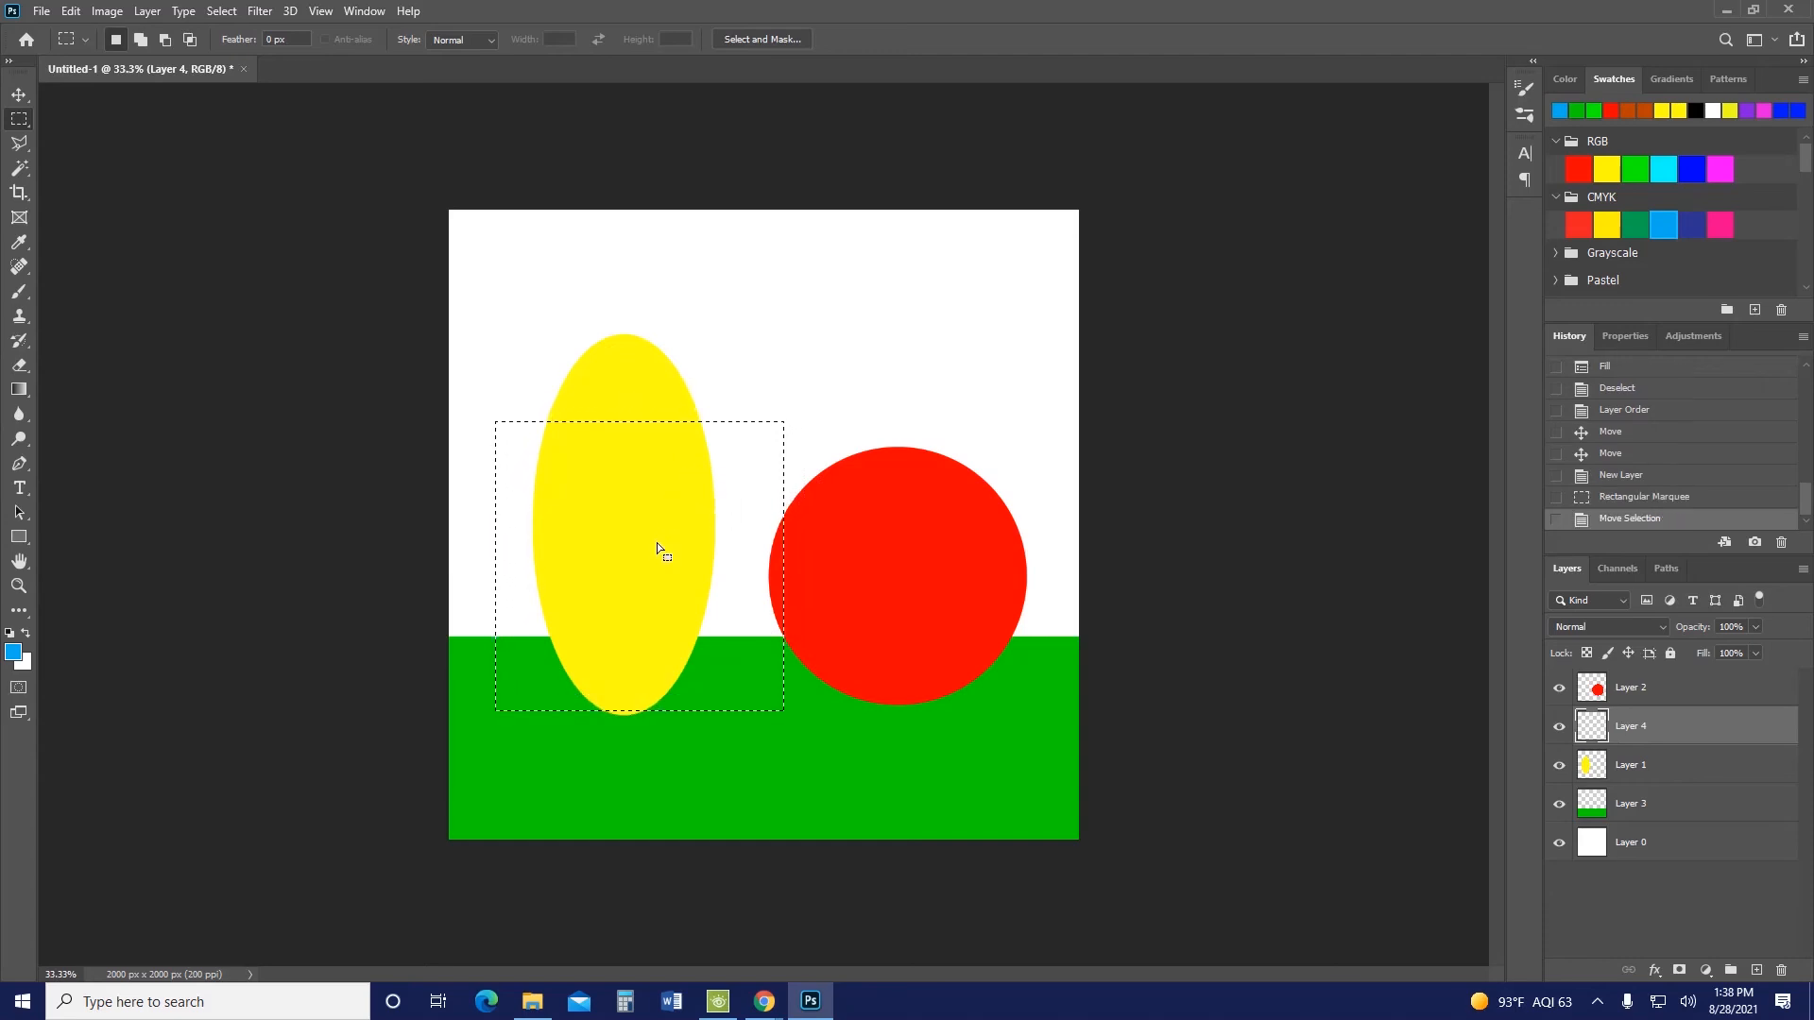
key(alt+BackSpace)
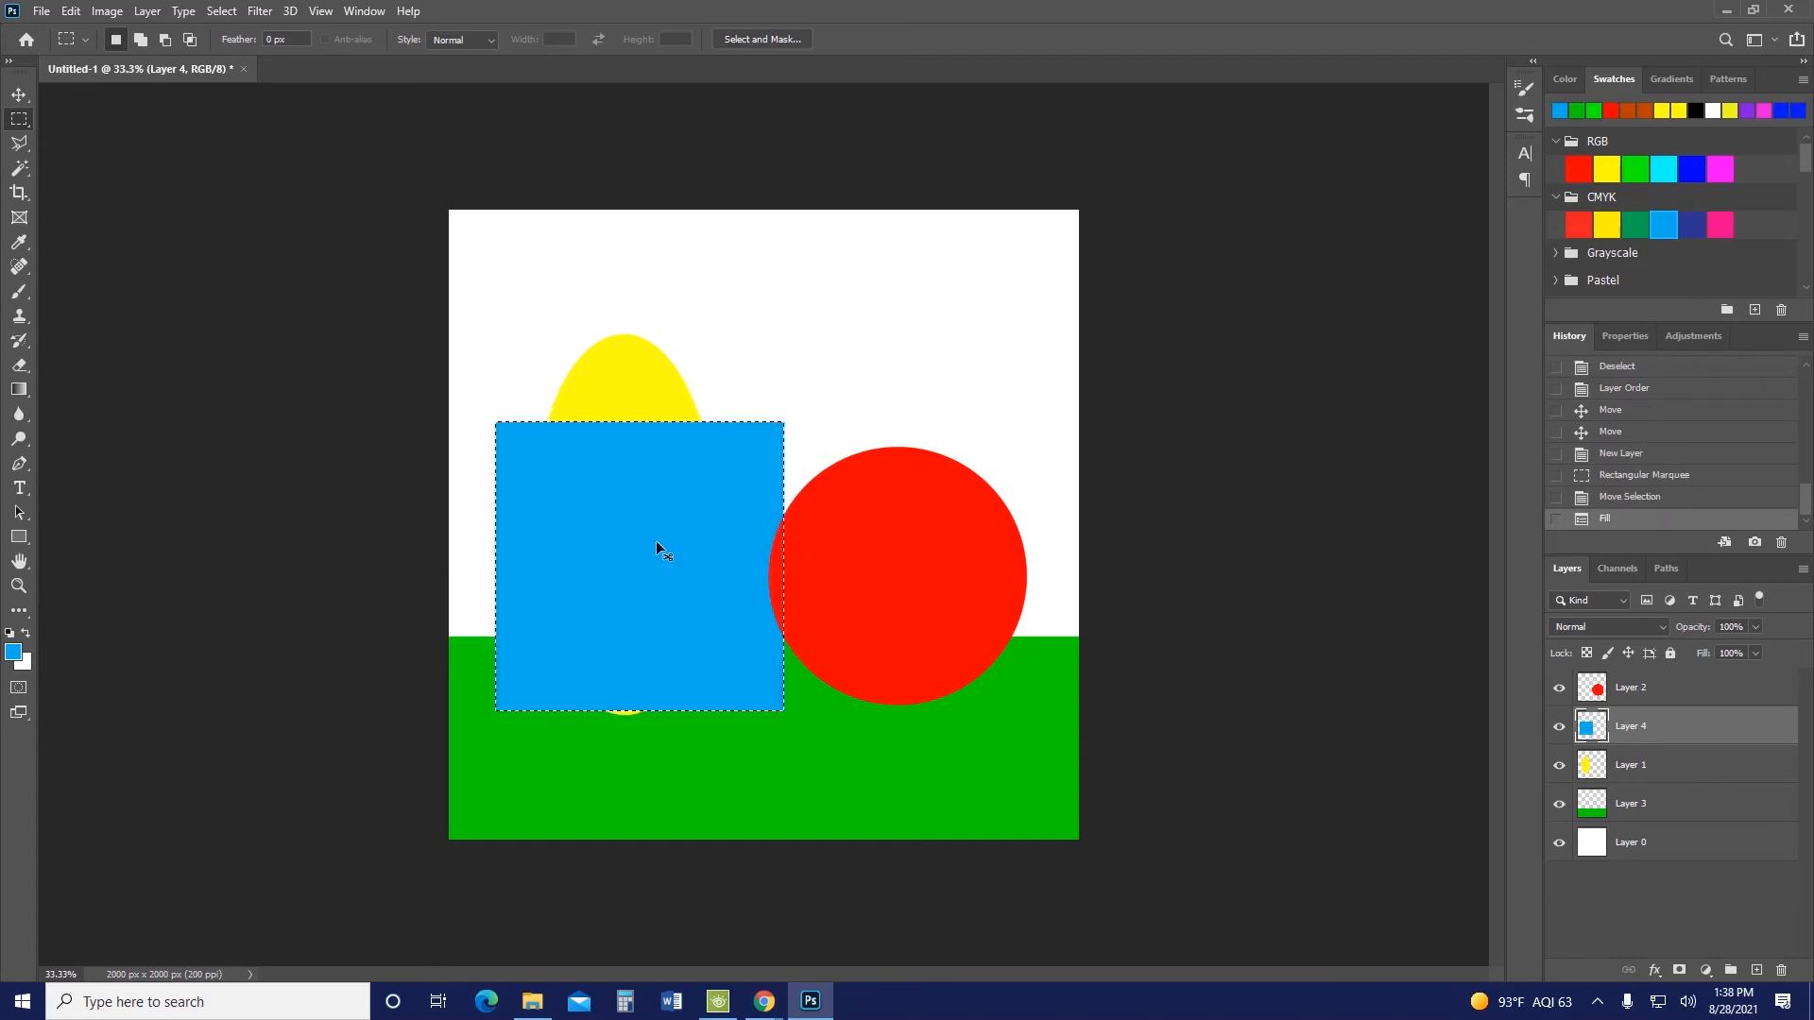
key(ctrl+d)
Move the blue square slightly up and left, and move the red circle to the upper right corner of the canvas
click(27, 94)
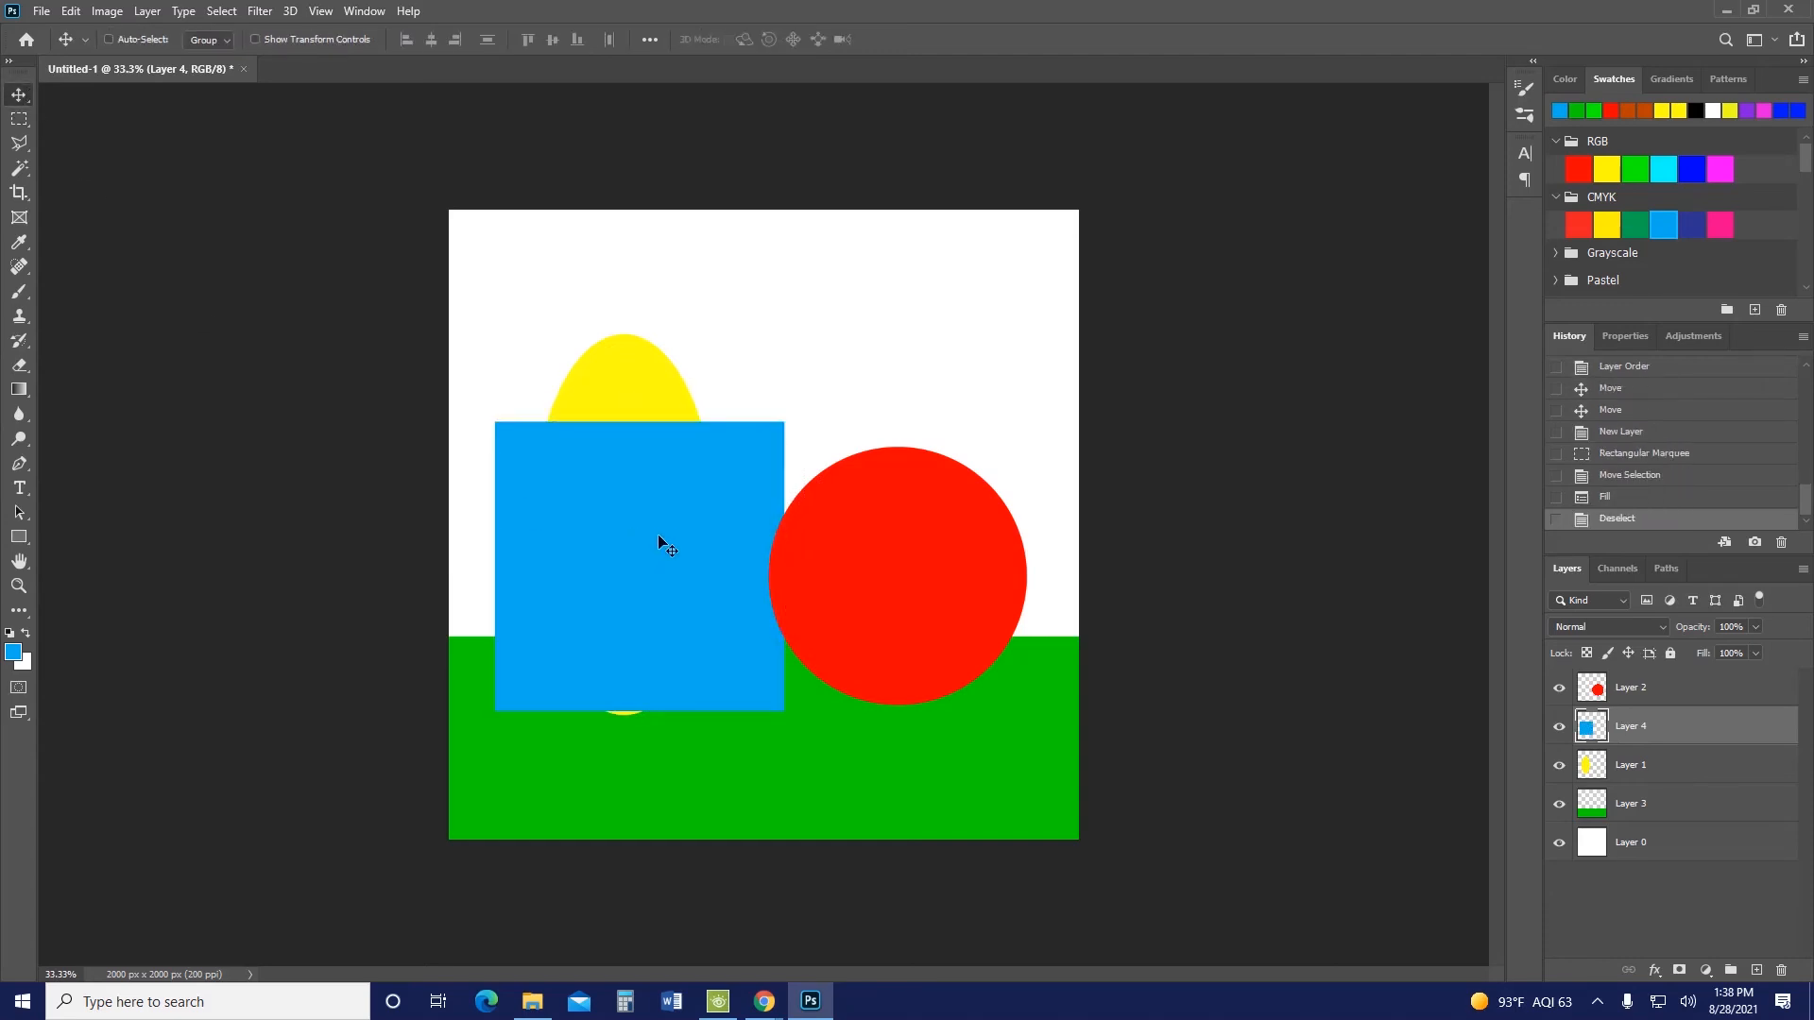
drag(658, 536, 645, 517)
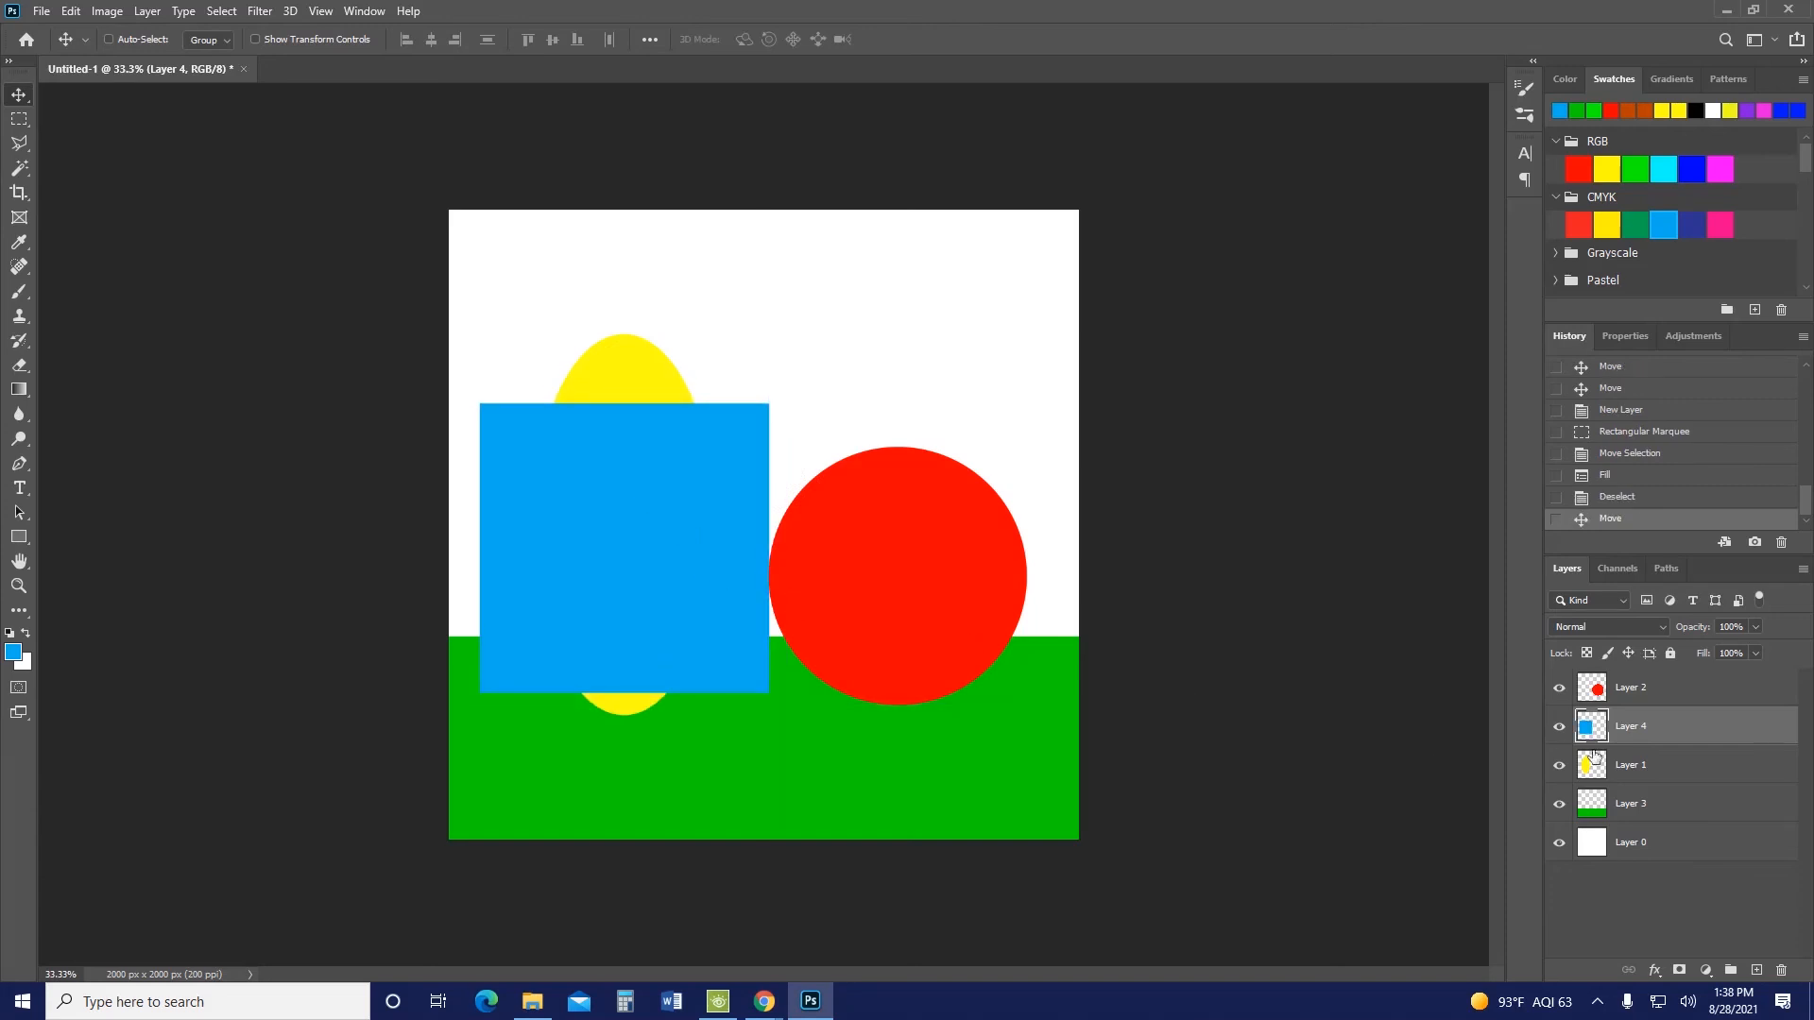
click(1687, 693)
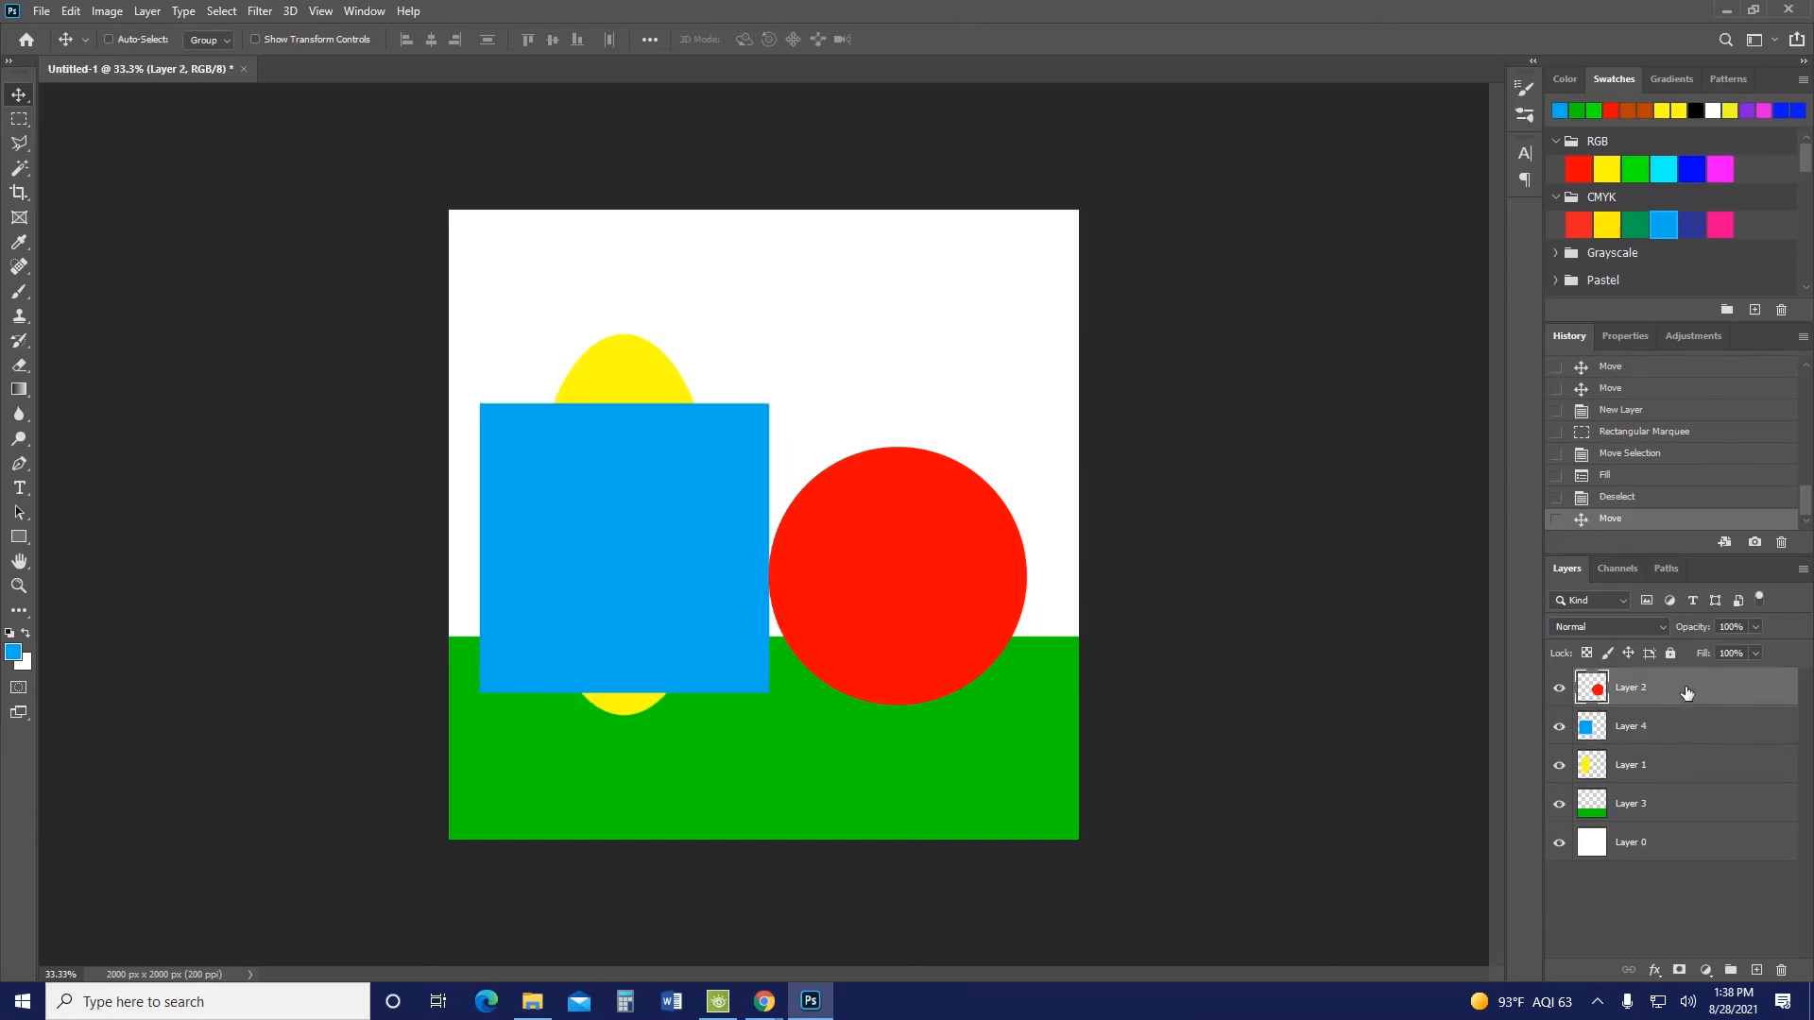
drag(876, 592, 894, 367)
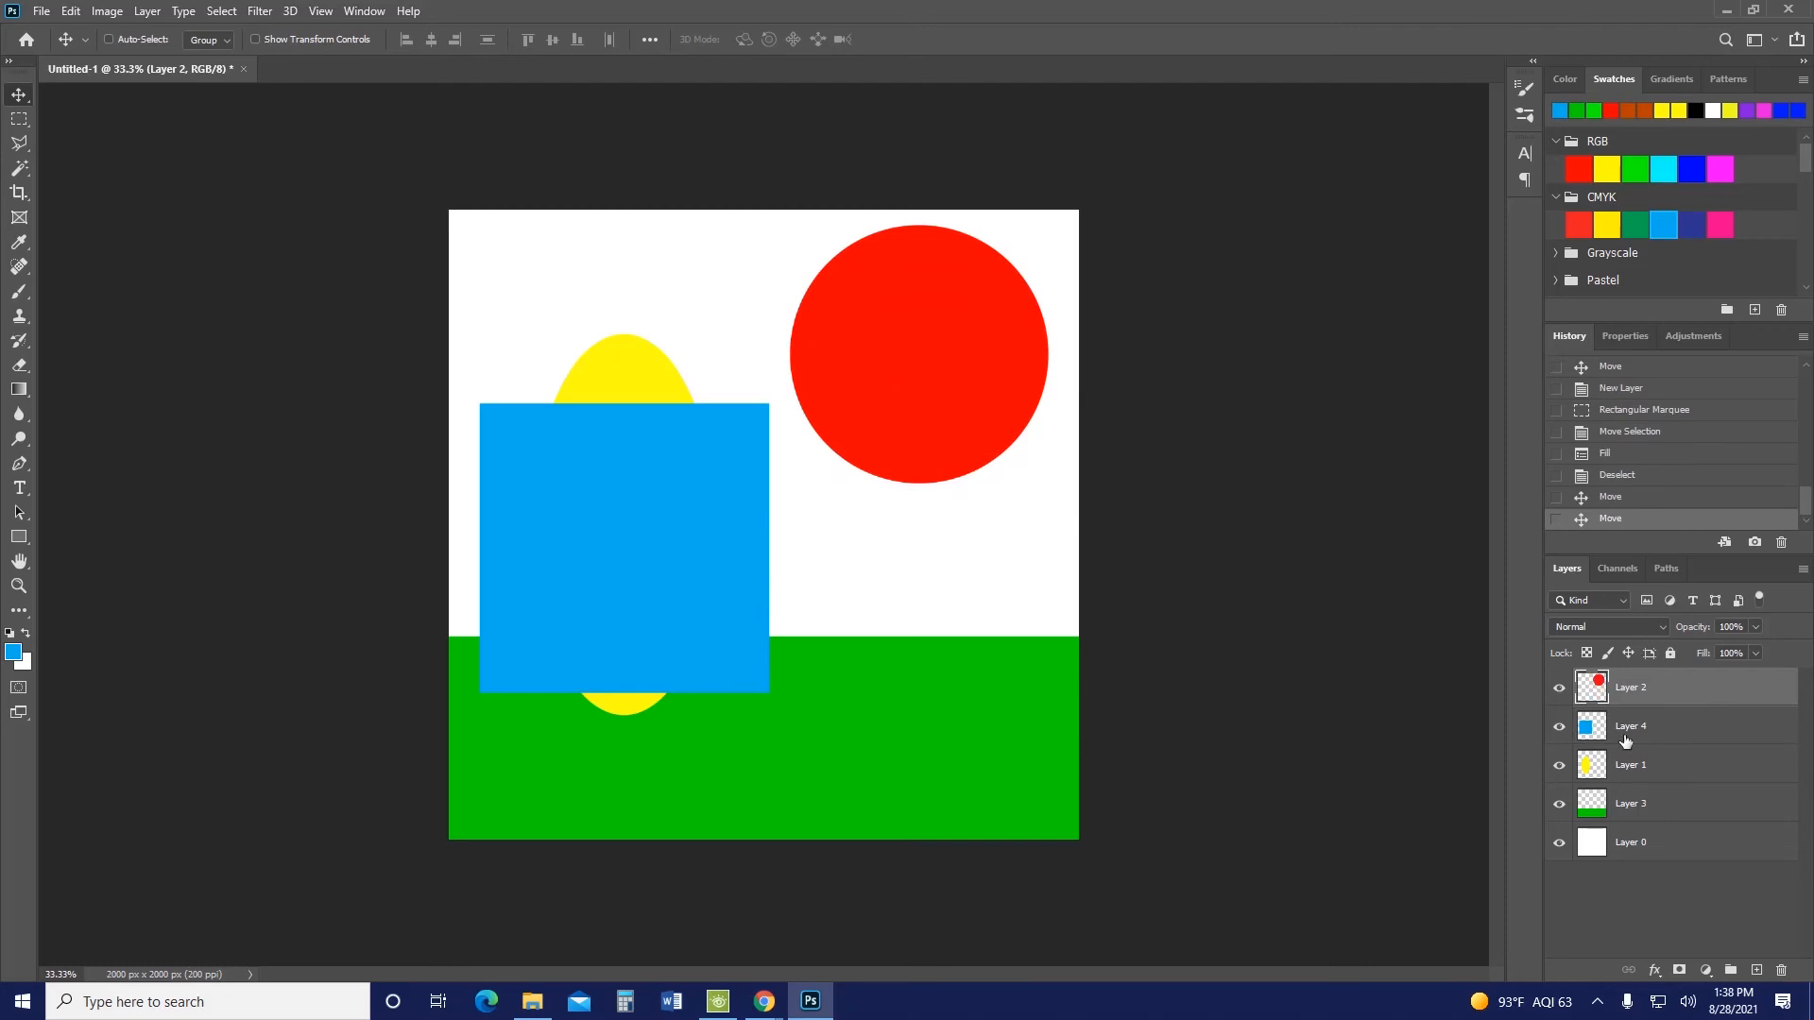
Move the yellow ellipse right, between the blue square and red circle, and bring its layer to the front
click(1655, 779)
drag(642, 412, 783, 387)
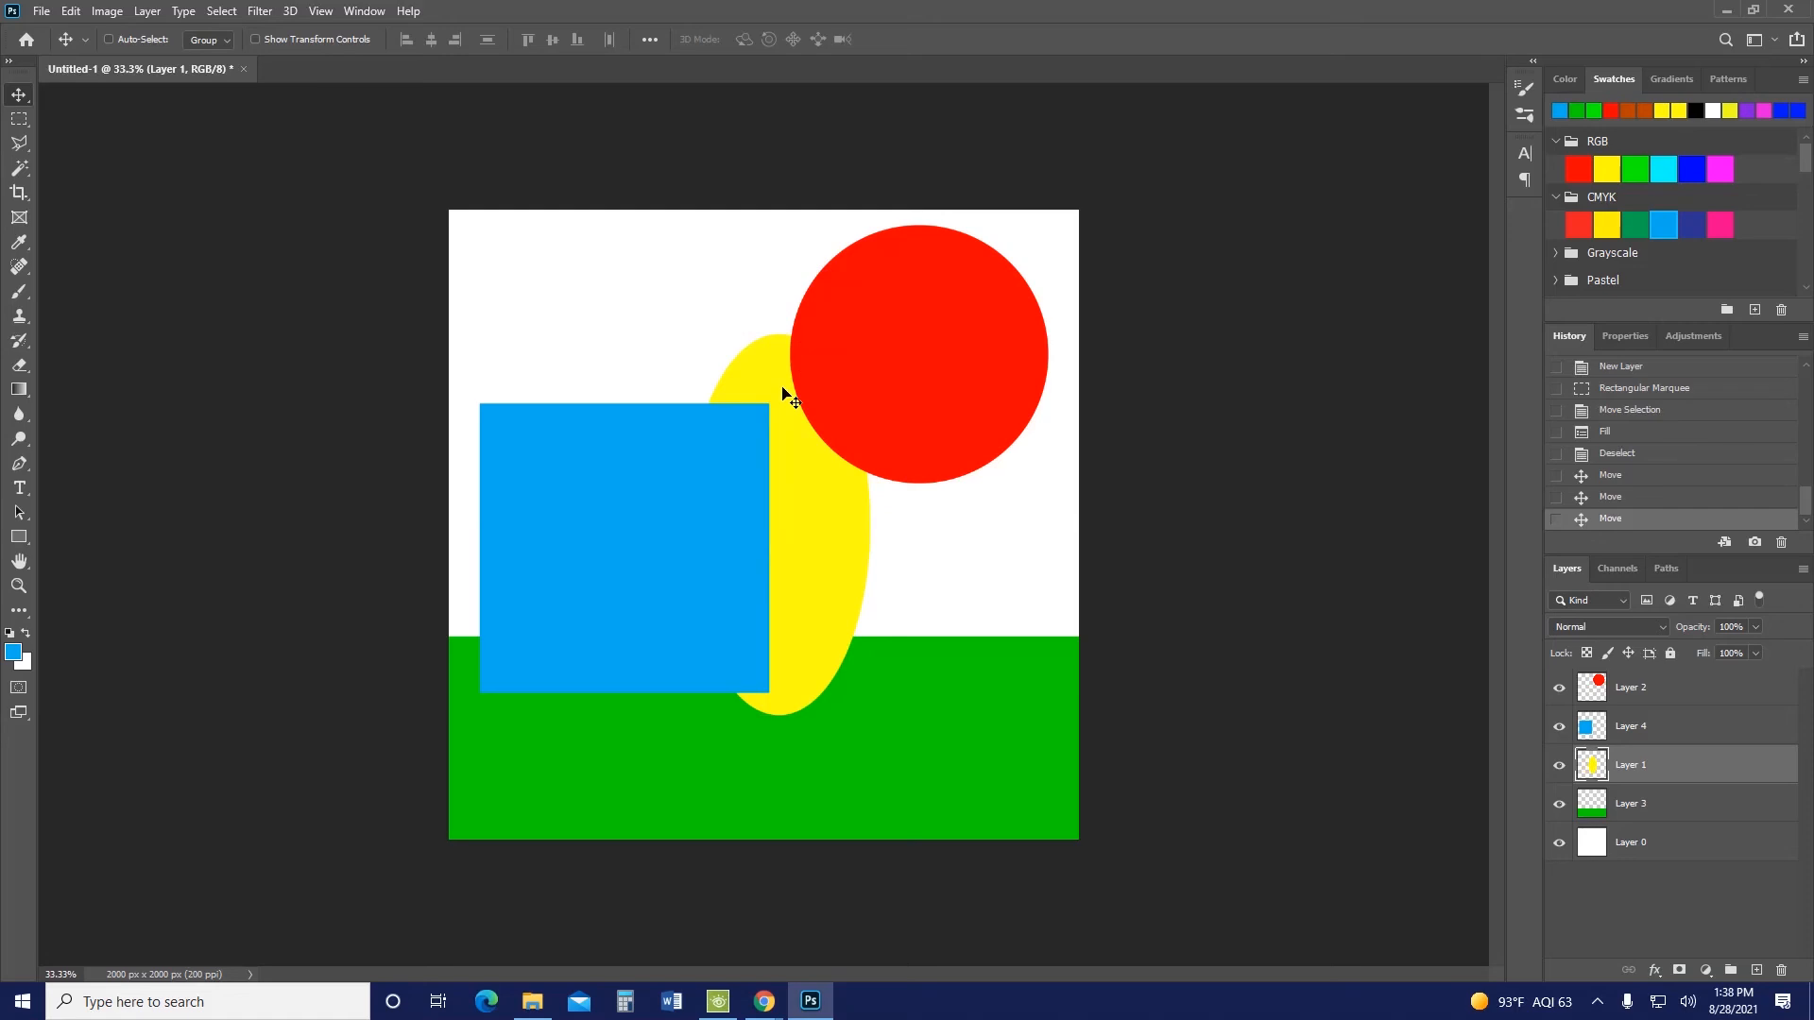
drag(1659, 767, 1656, 686)
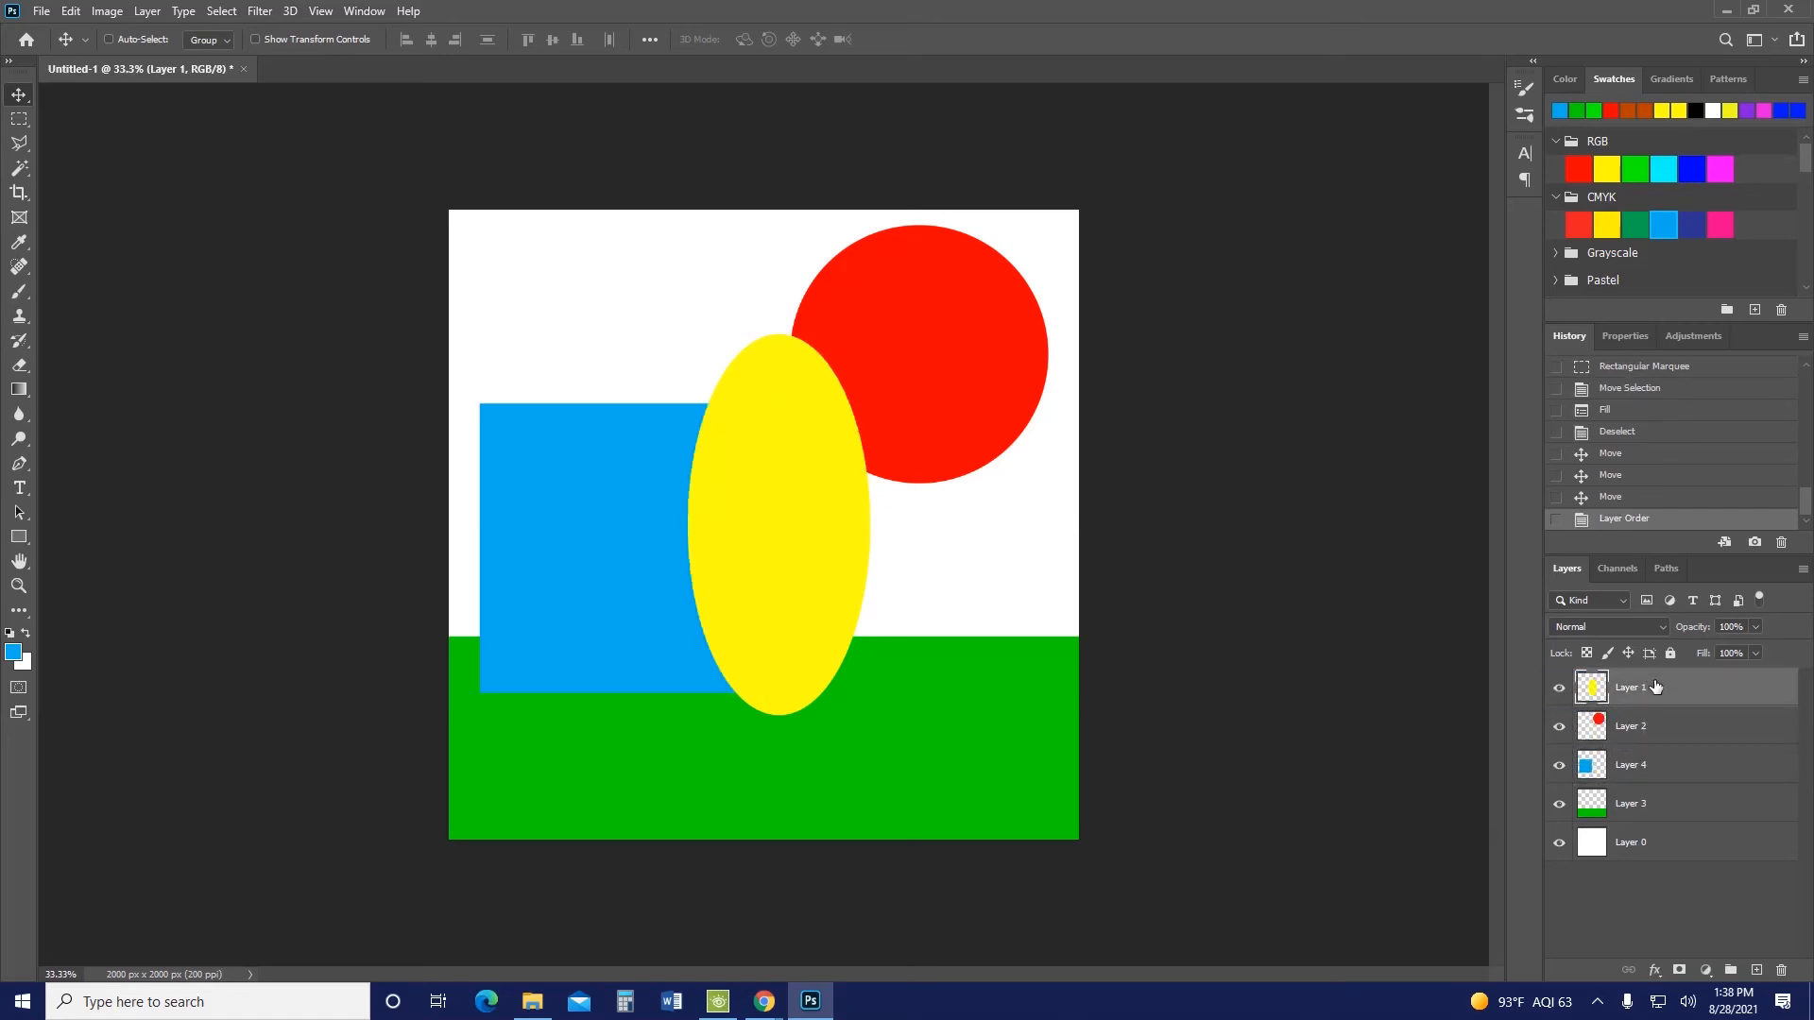
Move the green rectangle up behind the other shapes and shrink it from its upper left corner with Free Transform
click(1659, 808)
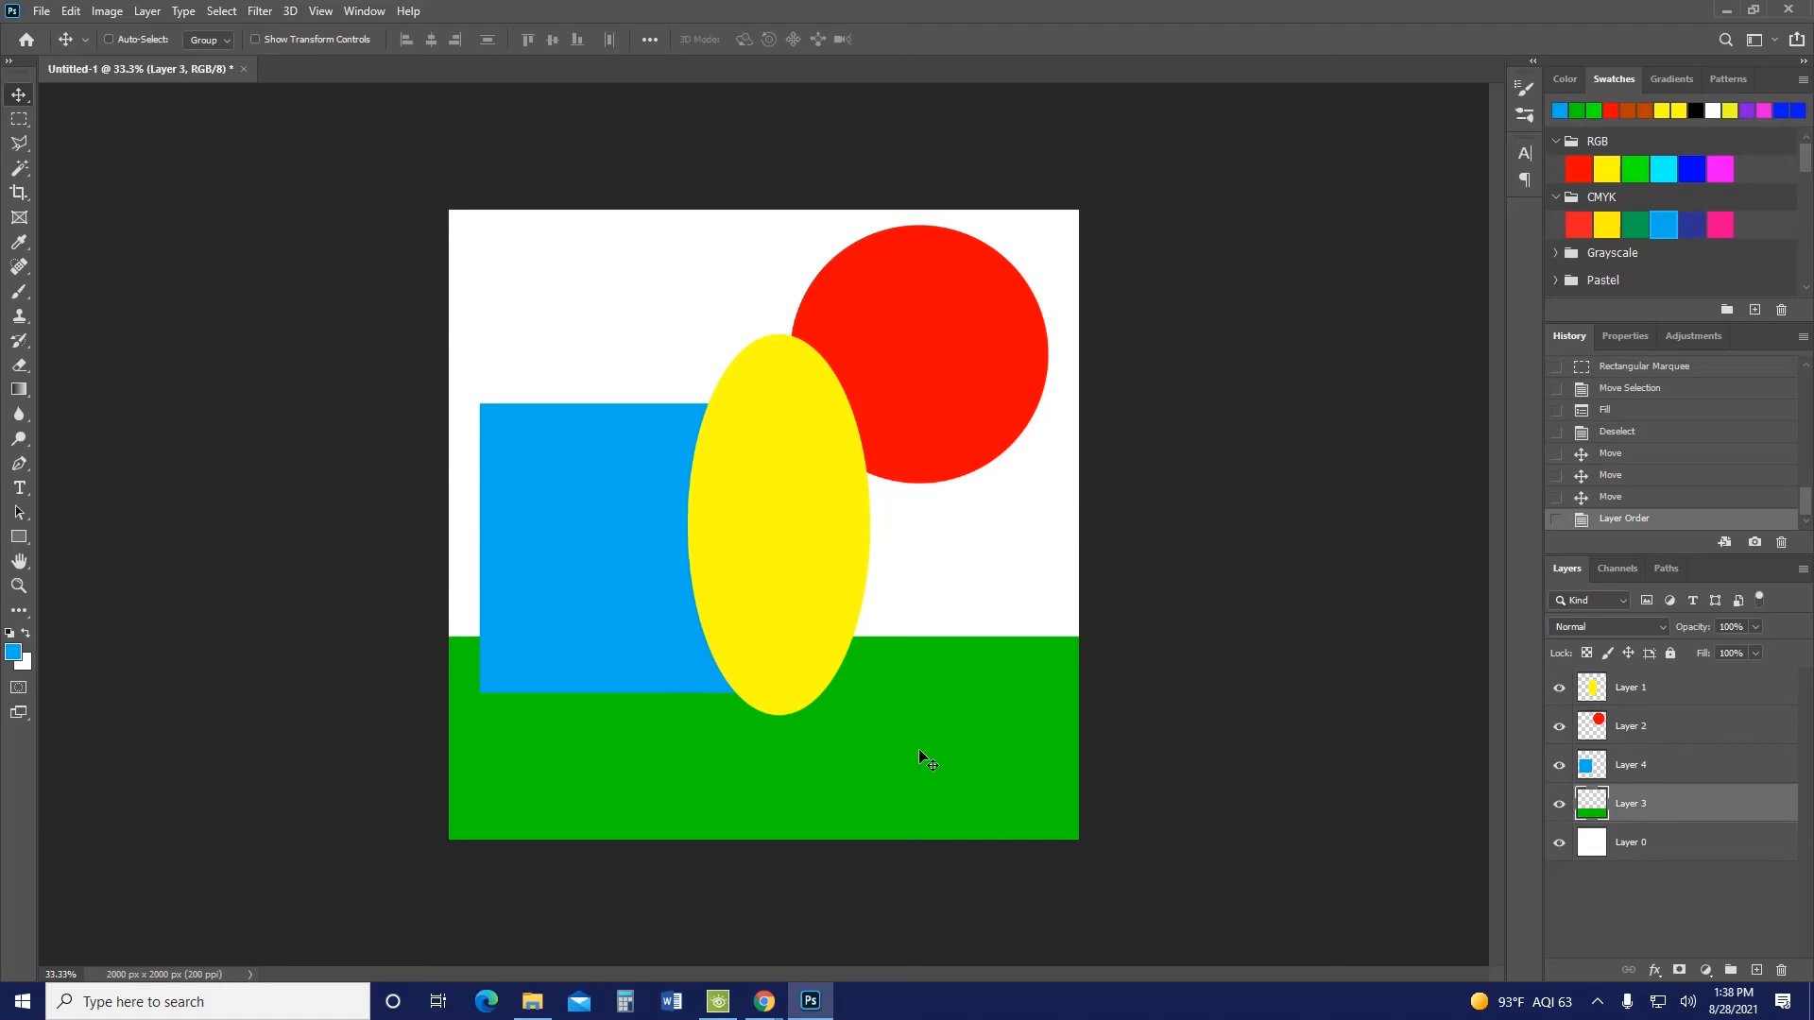
drag(919, 748, 909, 420)
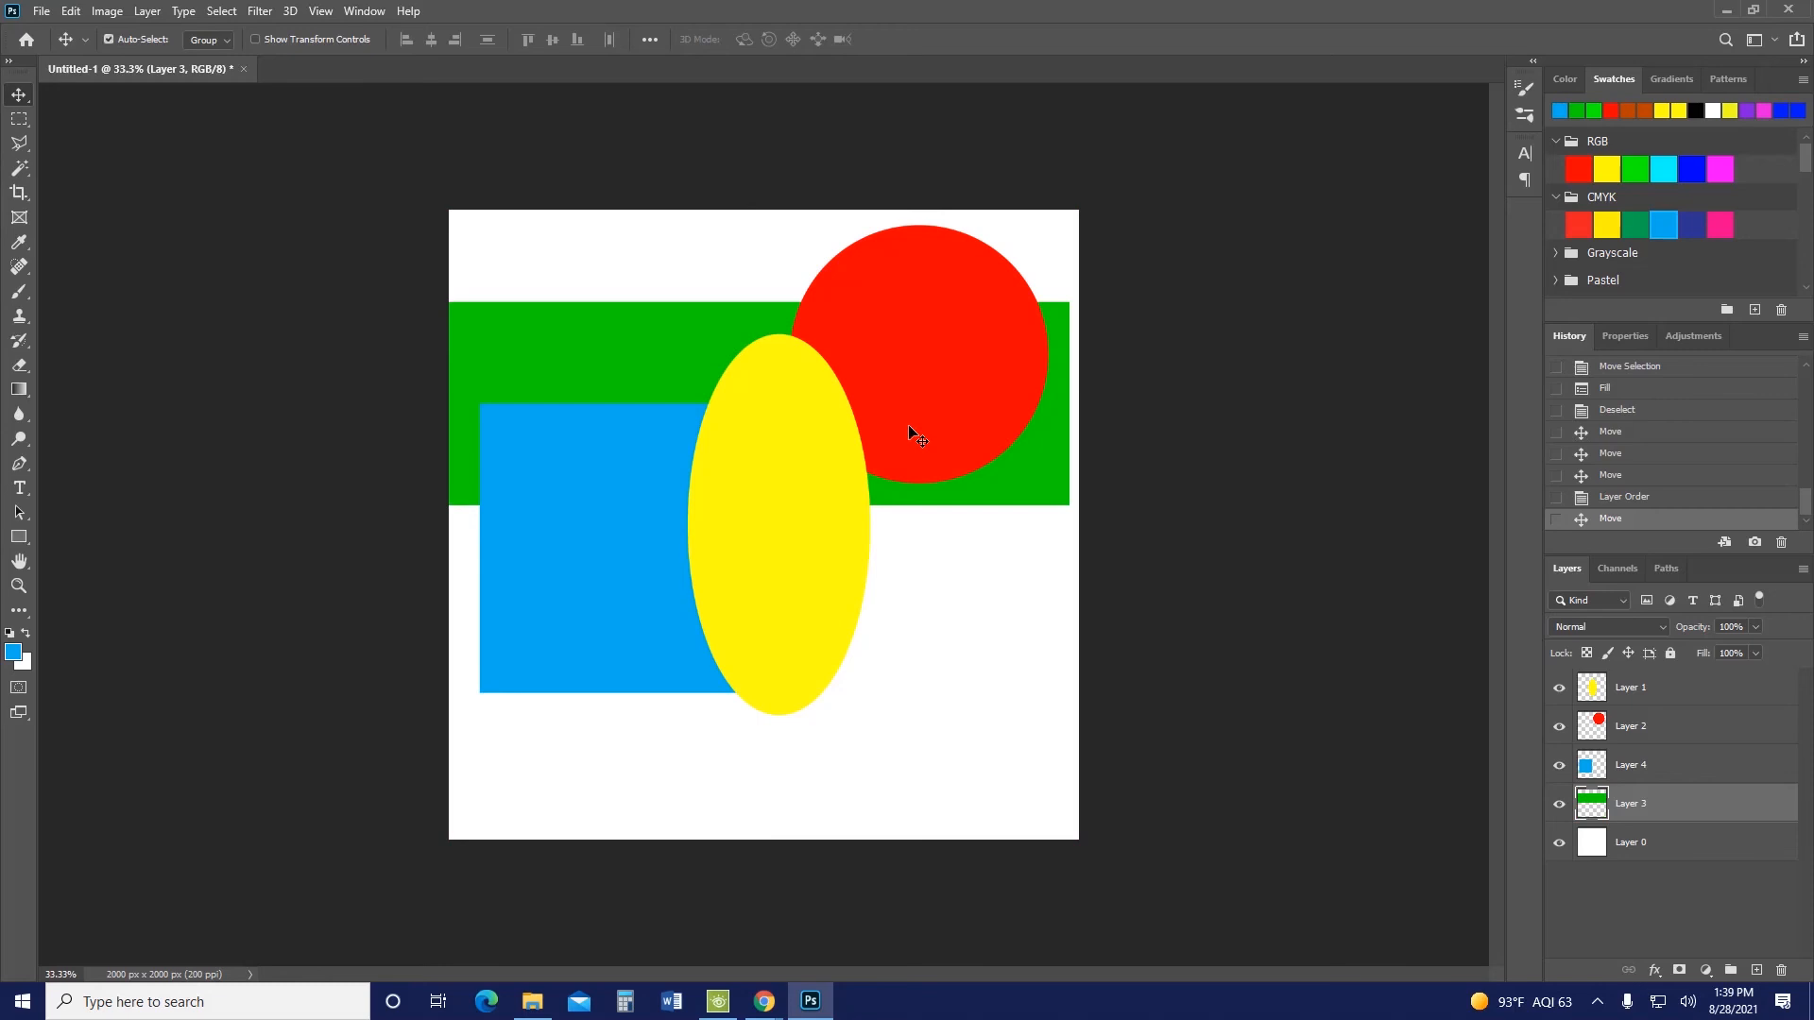
key(ctrl+t)
drag(437, 300, 536, 354)
key(Return)
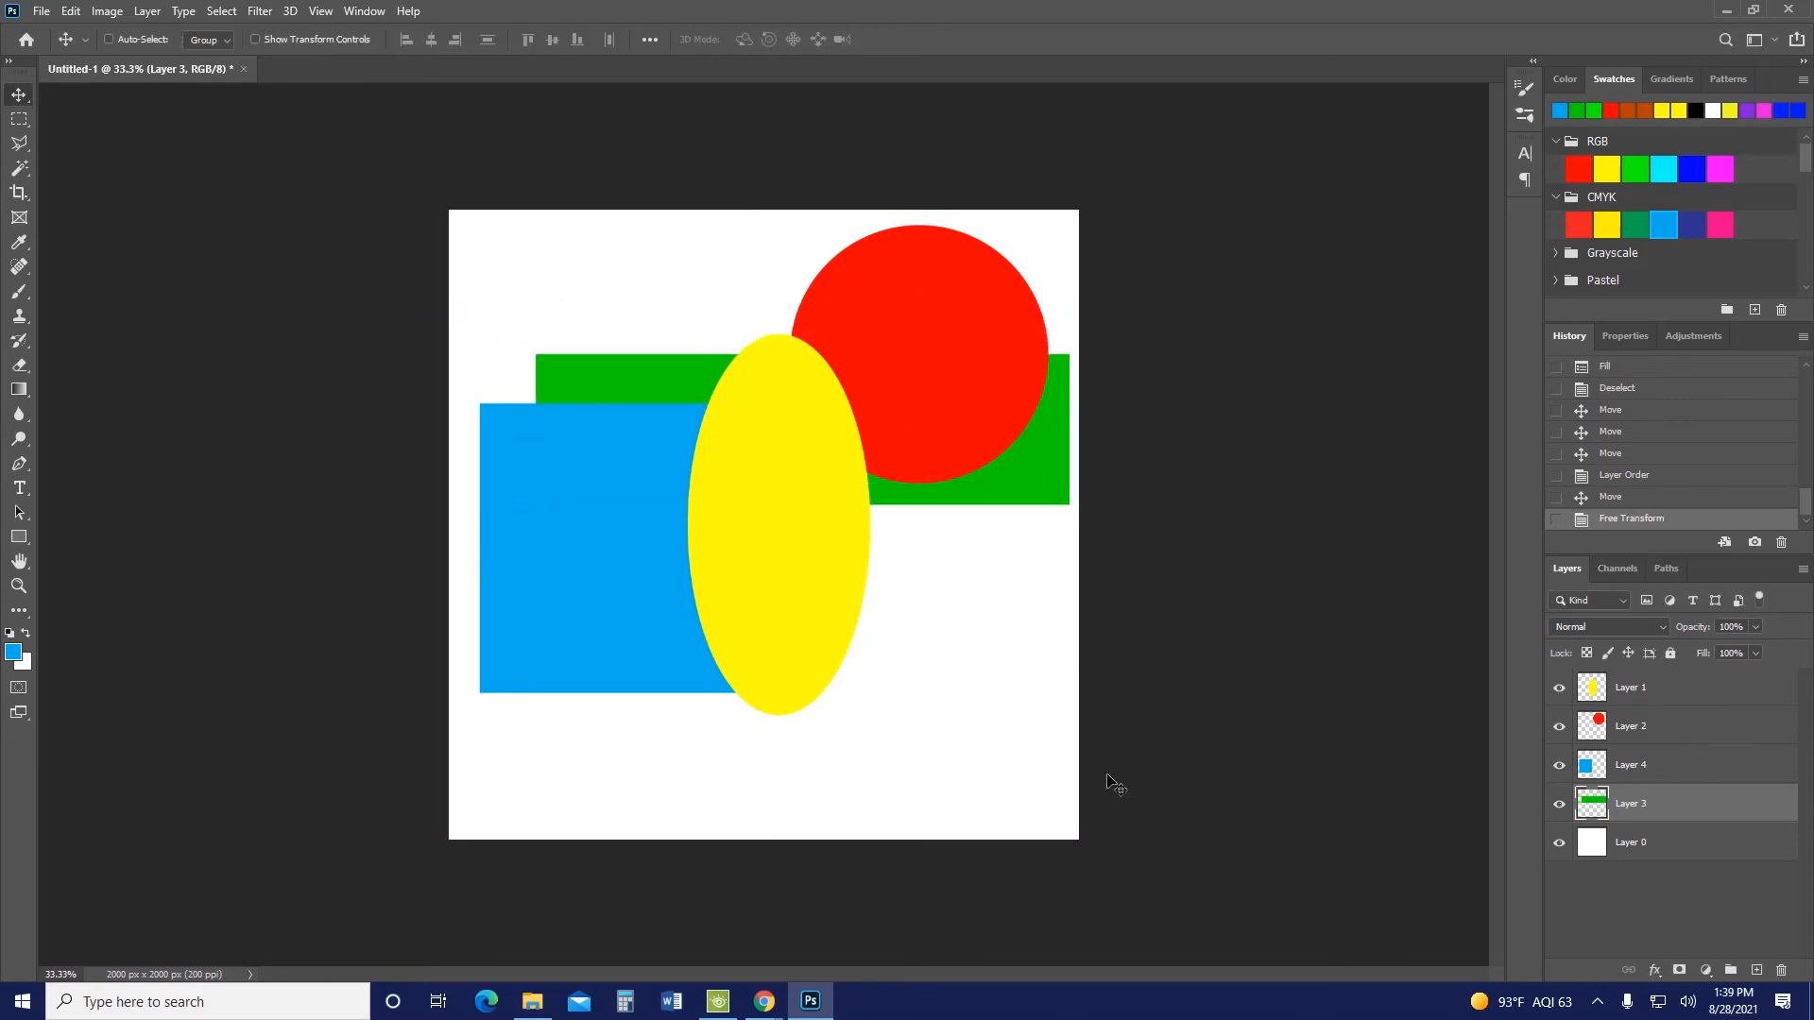
Bring the green rectangle's layer to the front, move the rectangle to the lower canvas, and send its layer below the blue square's
drag(1652, 814, 1639, 676)
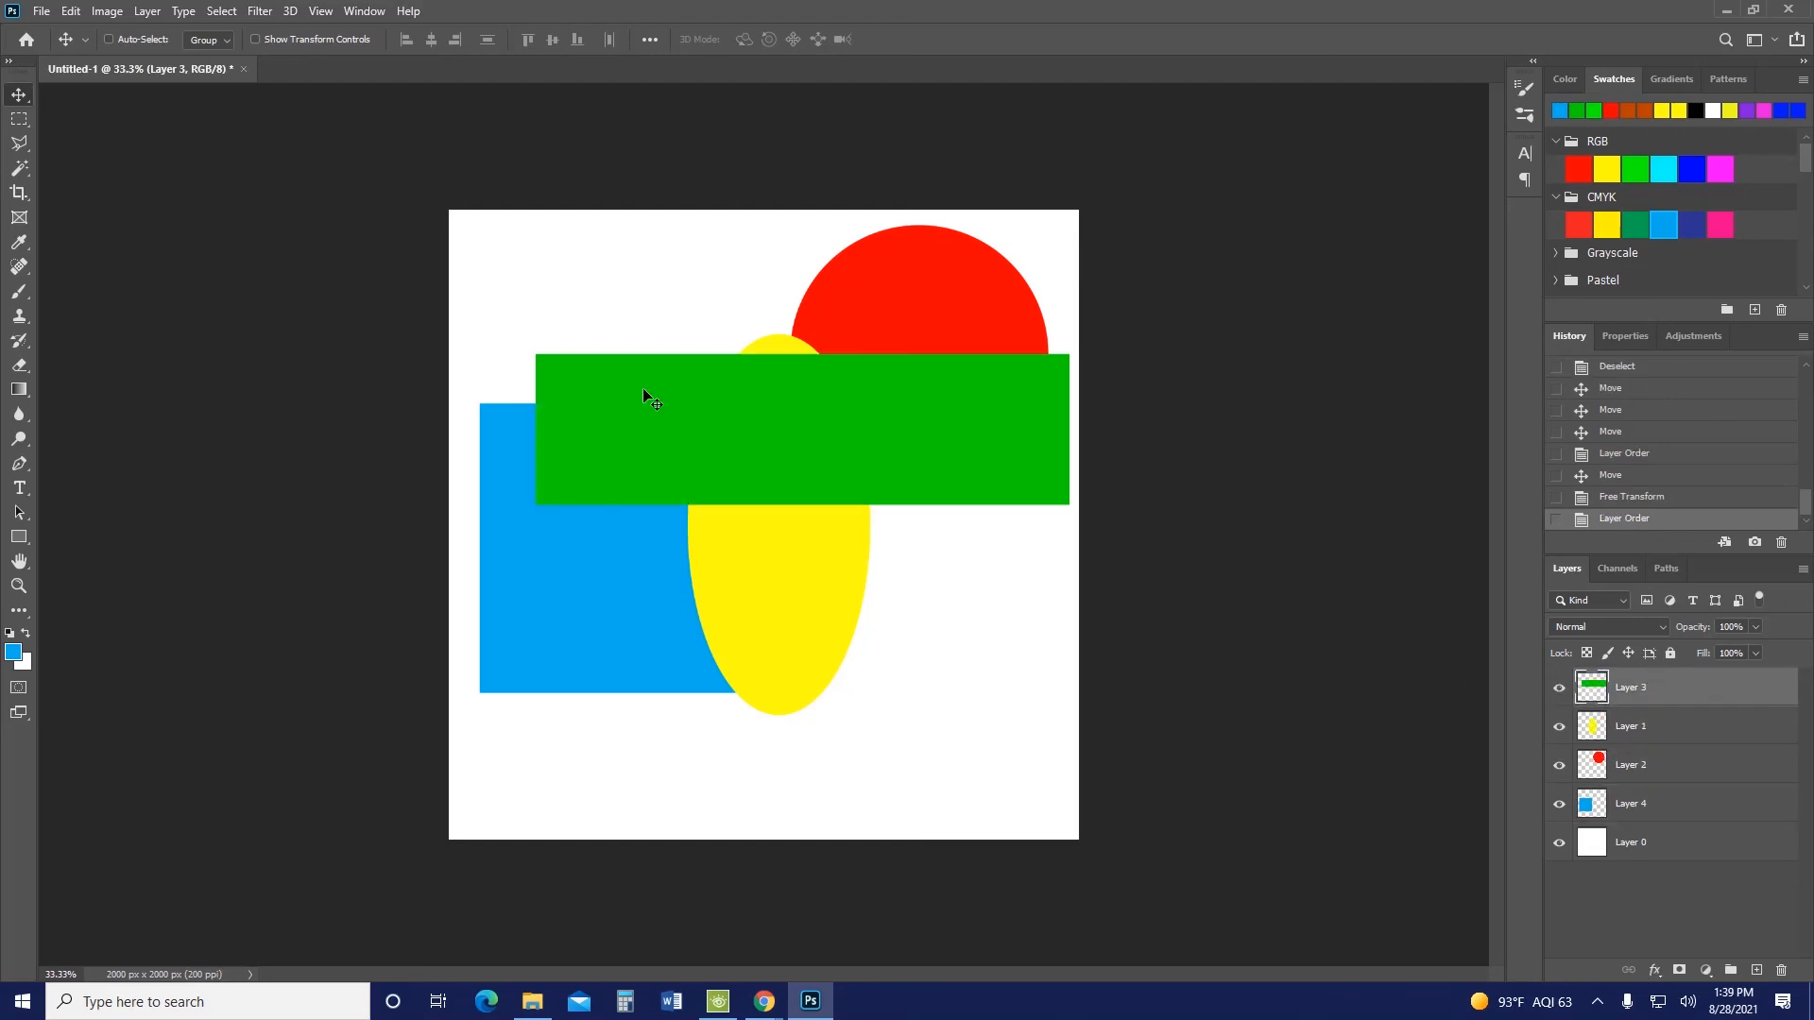
drag(683, 413, 657, 673)
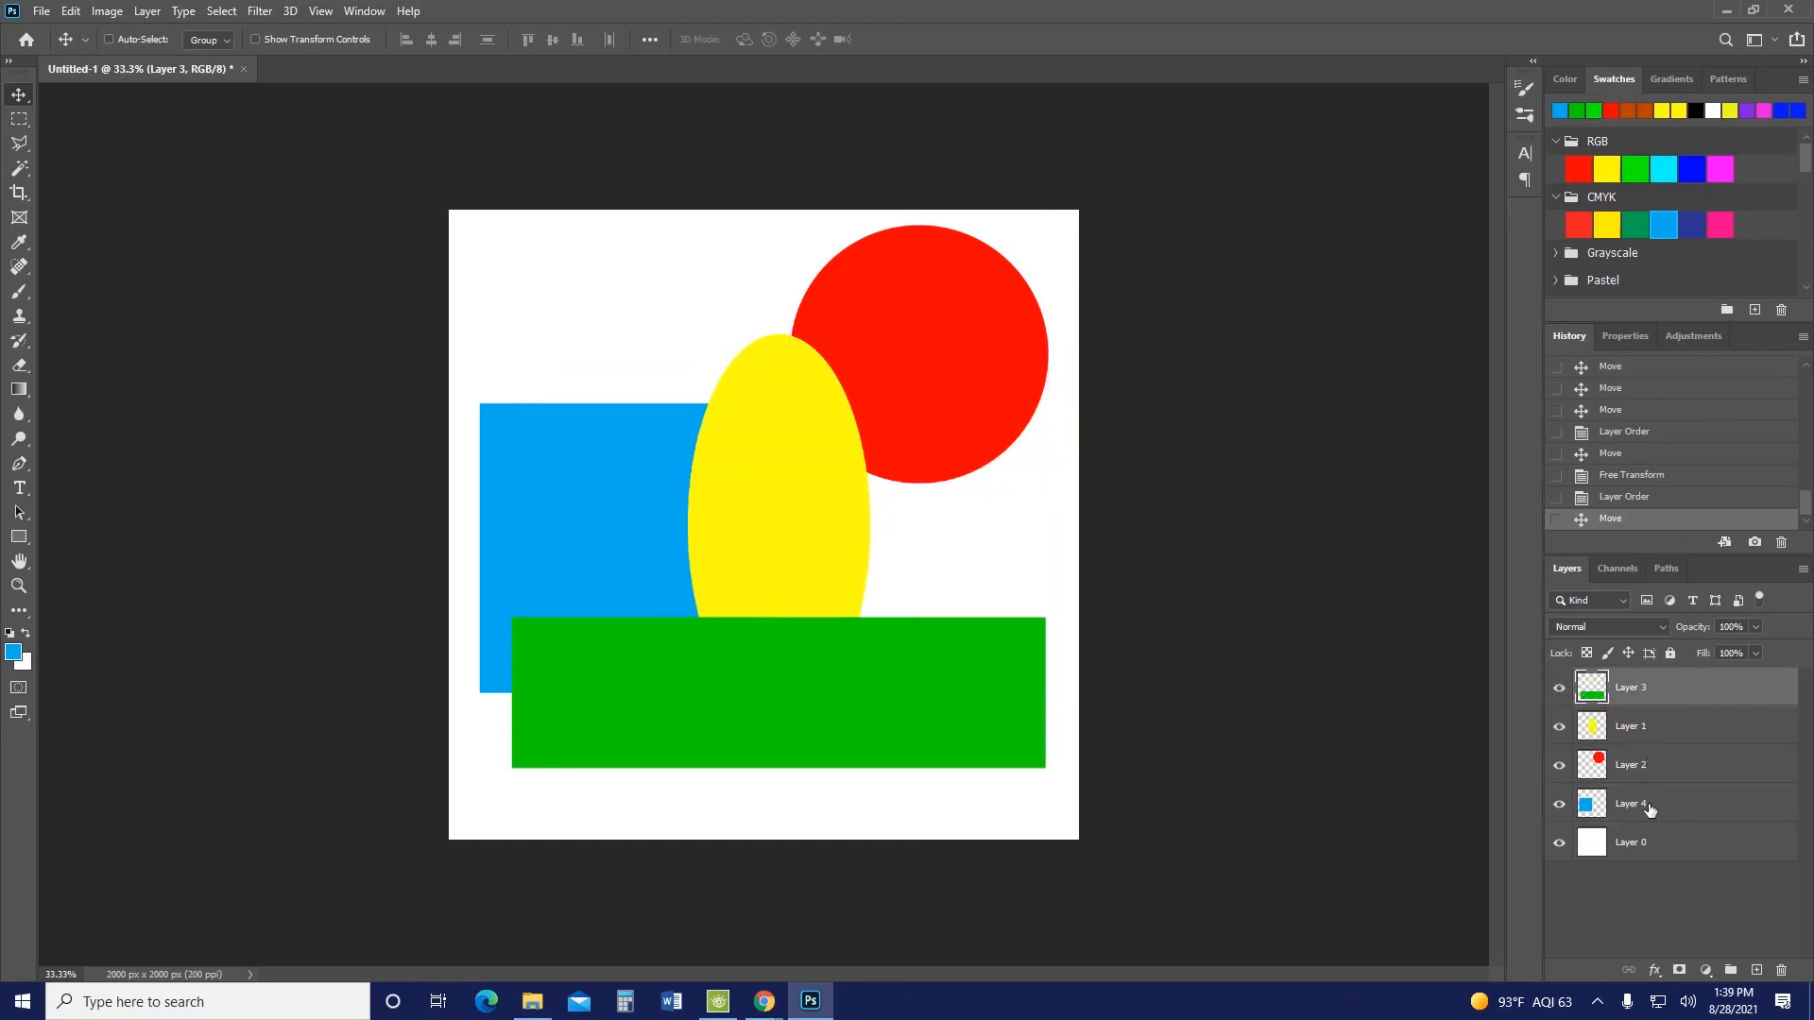
drag(1650, 692, 1656, 820)
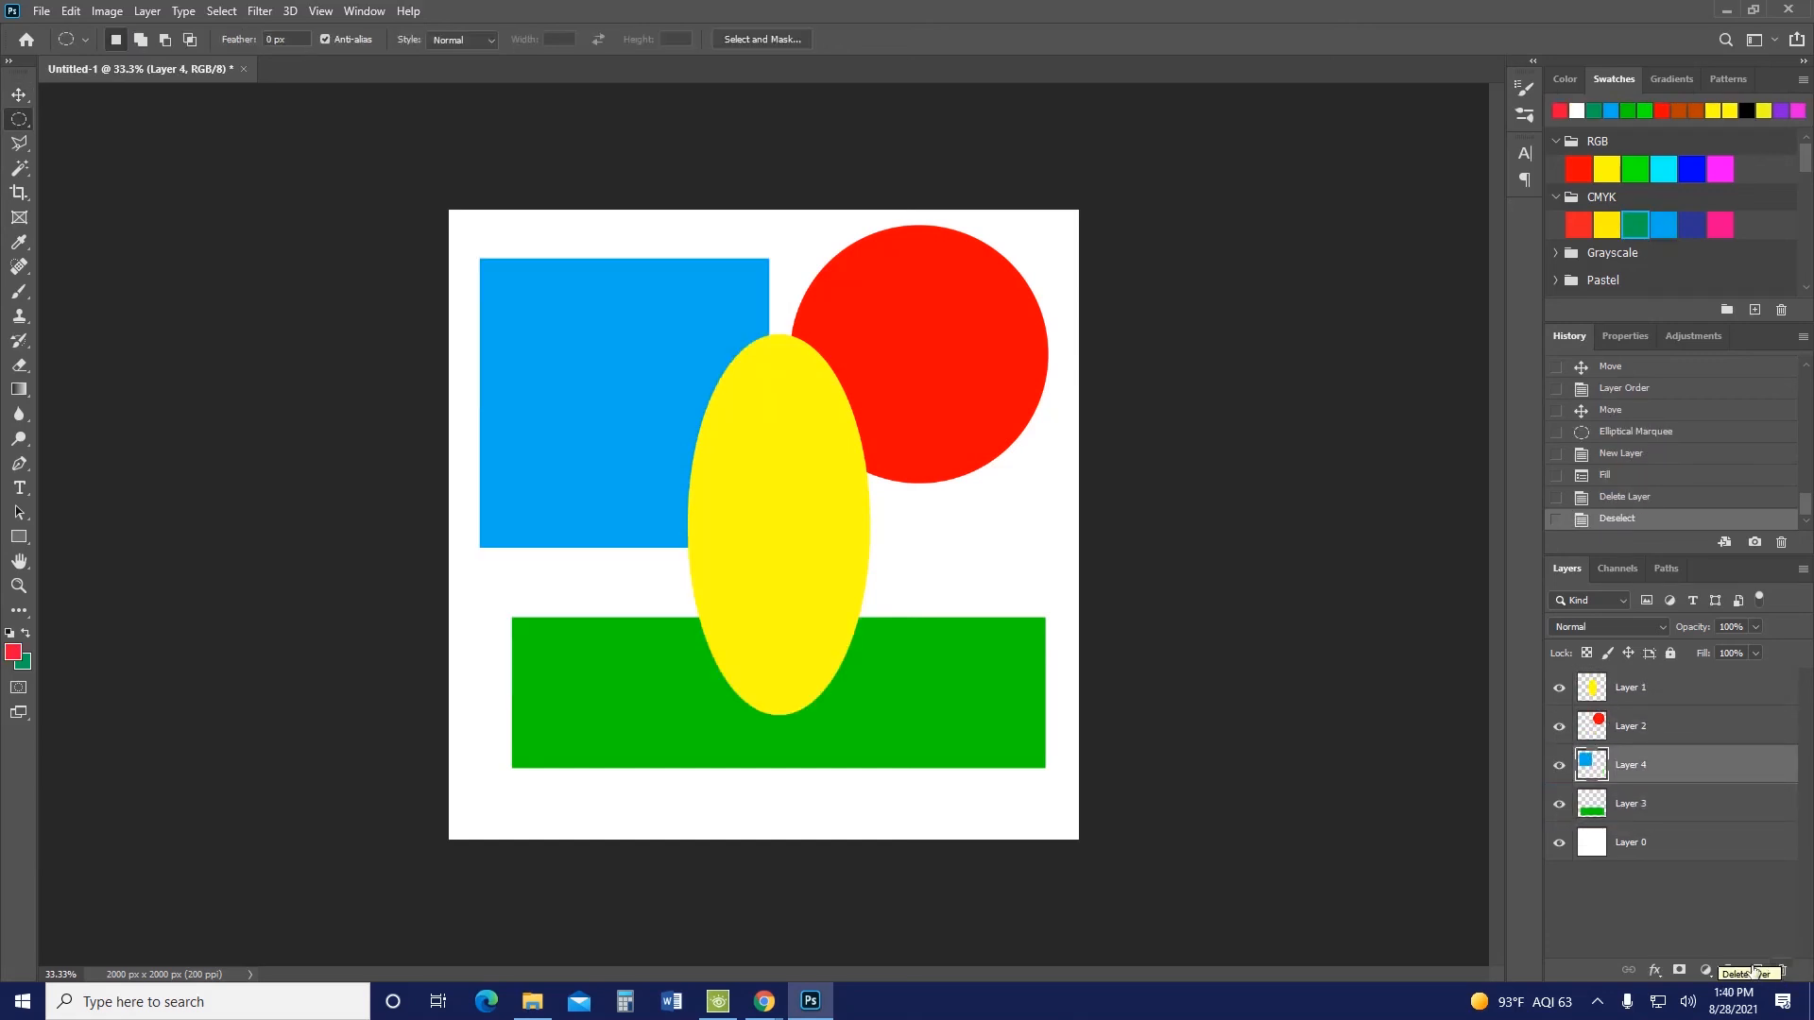
Delete the four shape layers, Layer 1 through Layer 3, keeping only the white Layer 0
click(1720, 694)
shift+click(1713, 805)
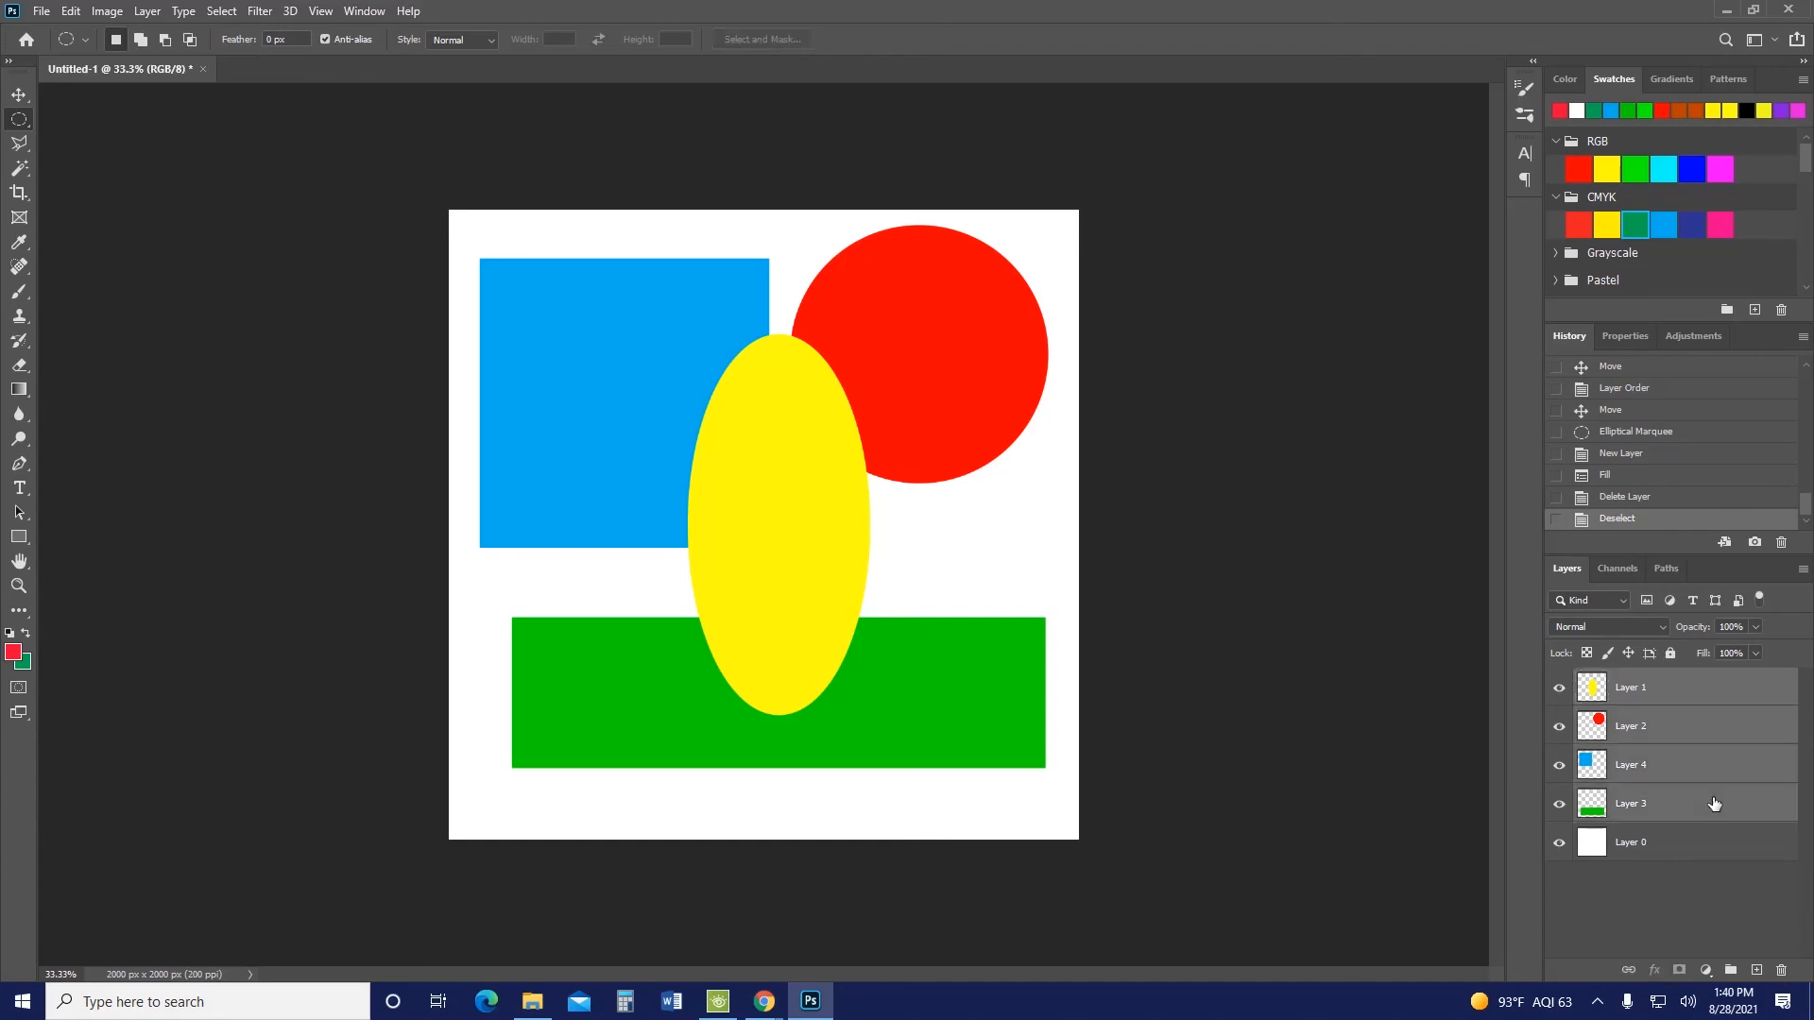
drag(1720, 806, 1784, 970)
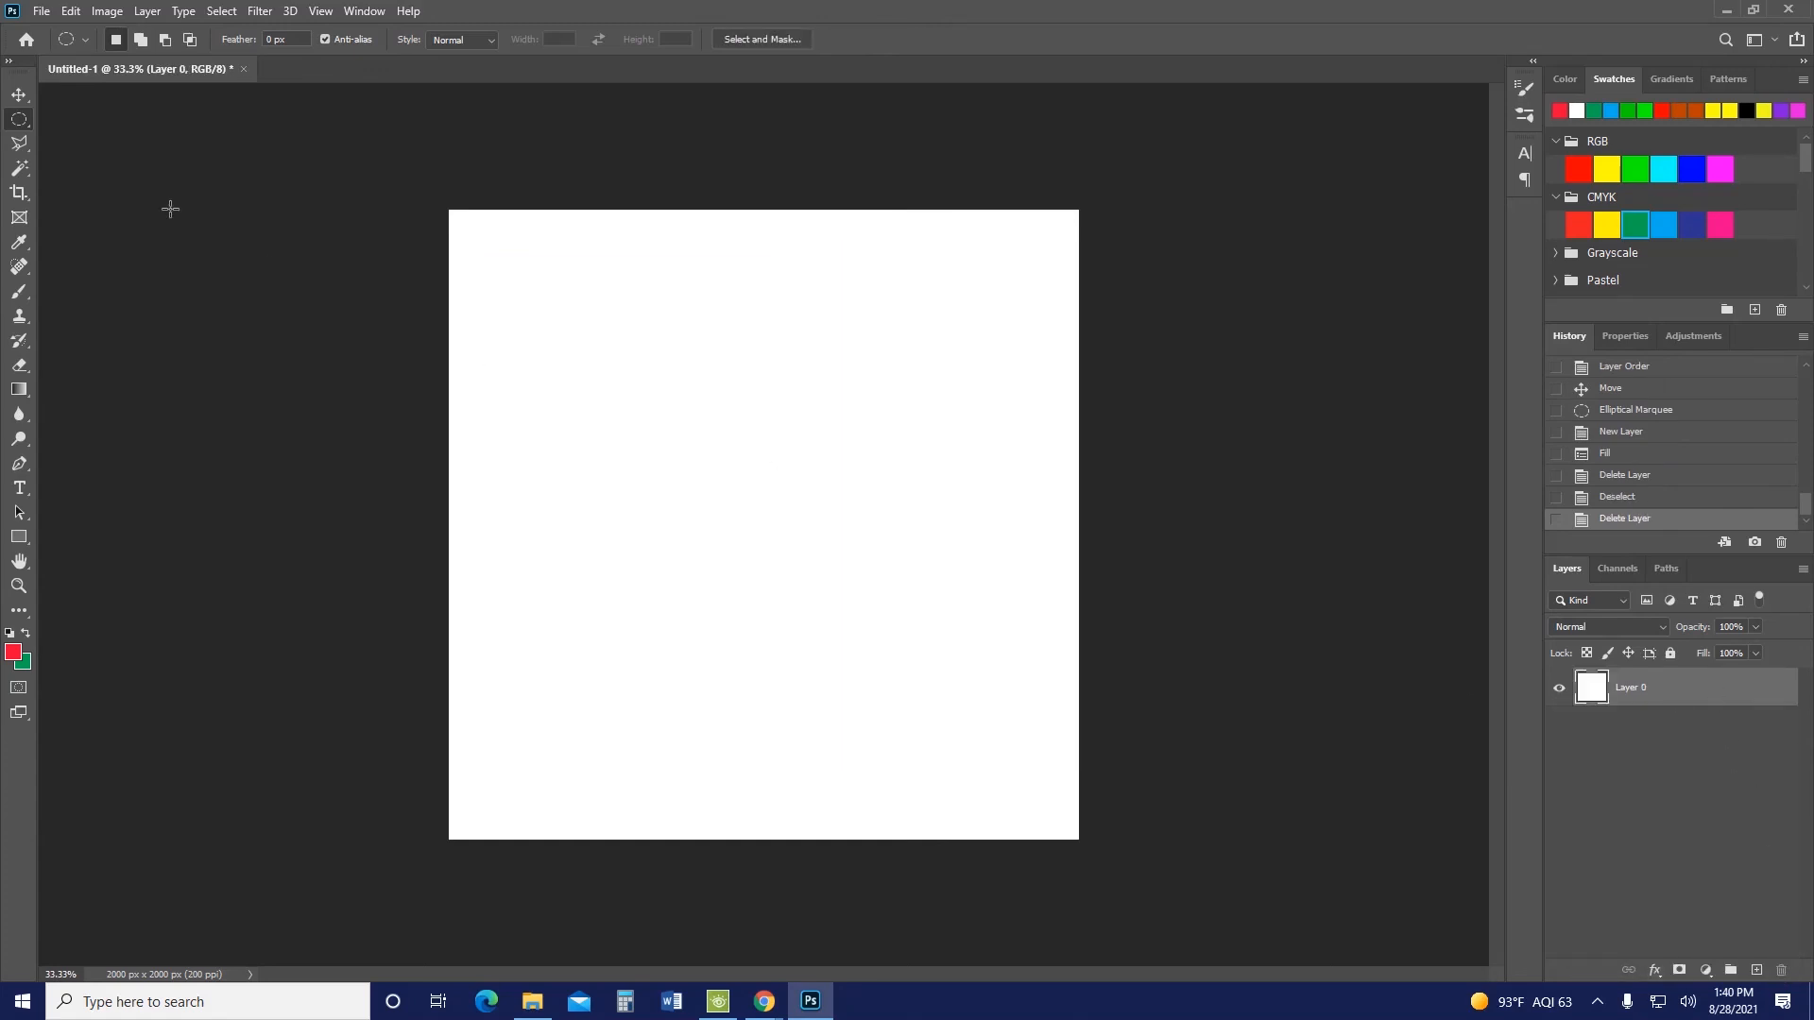
Step back through the history to the circular Elliptical Marquee selection and add a new layer
click(18, 95)
click(1625, 454)
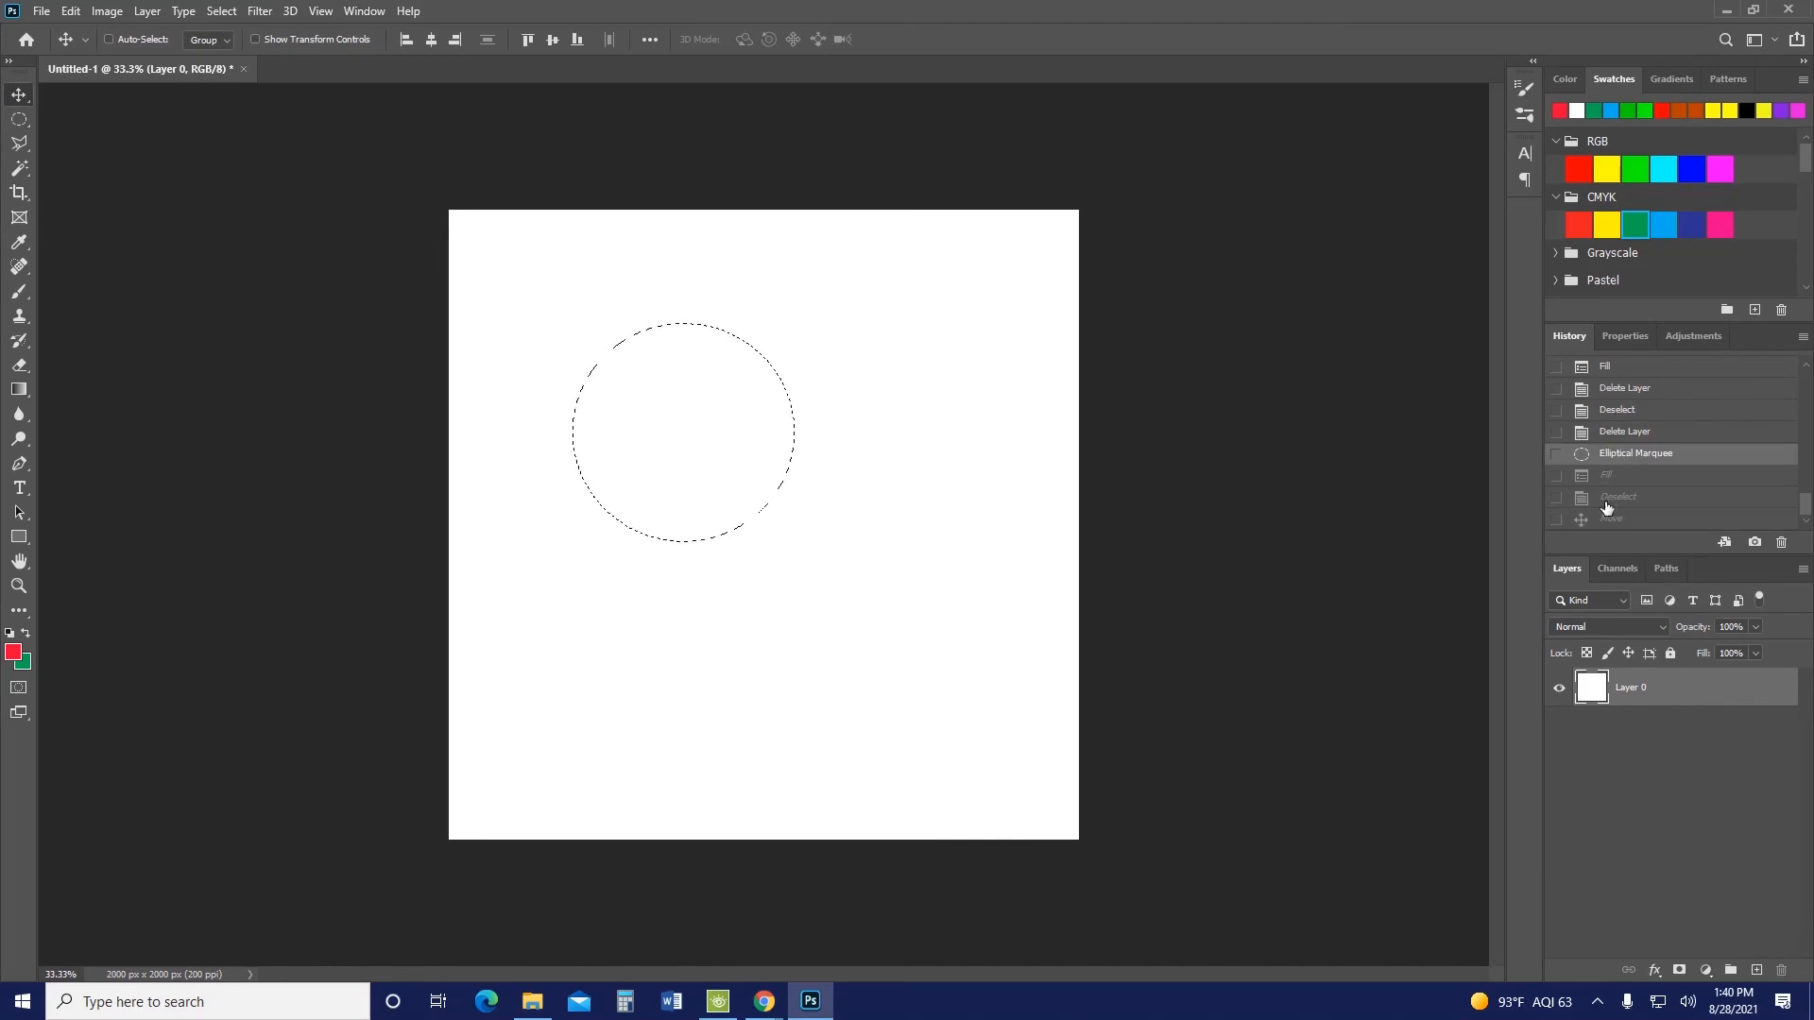
click(1757, 971)
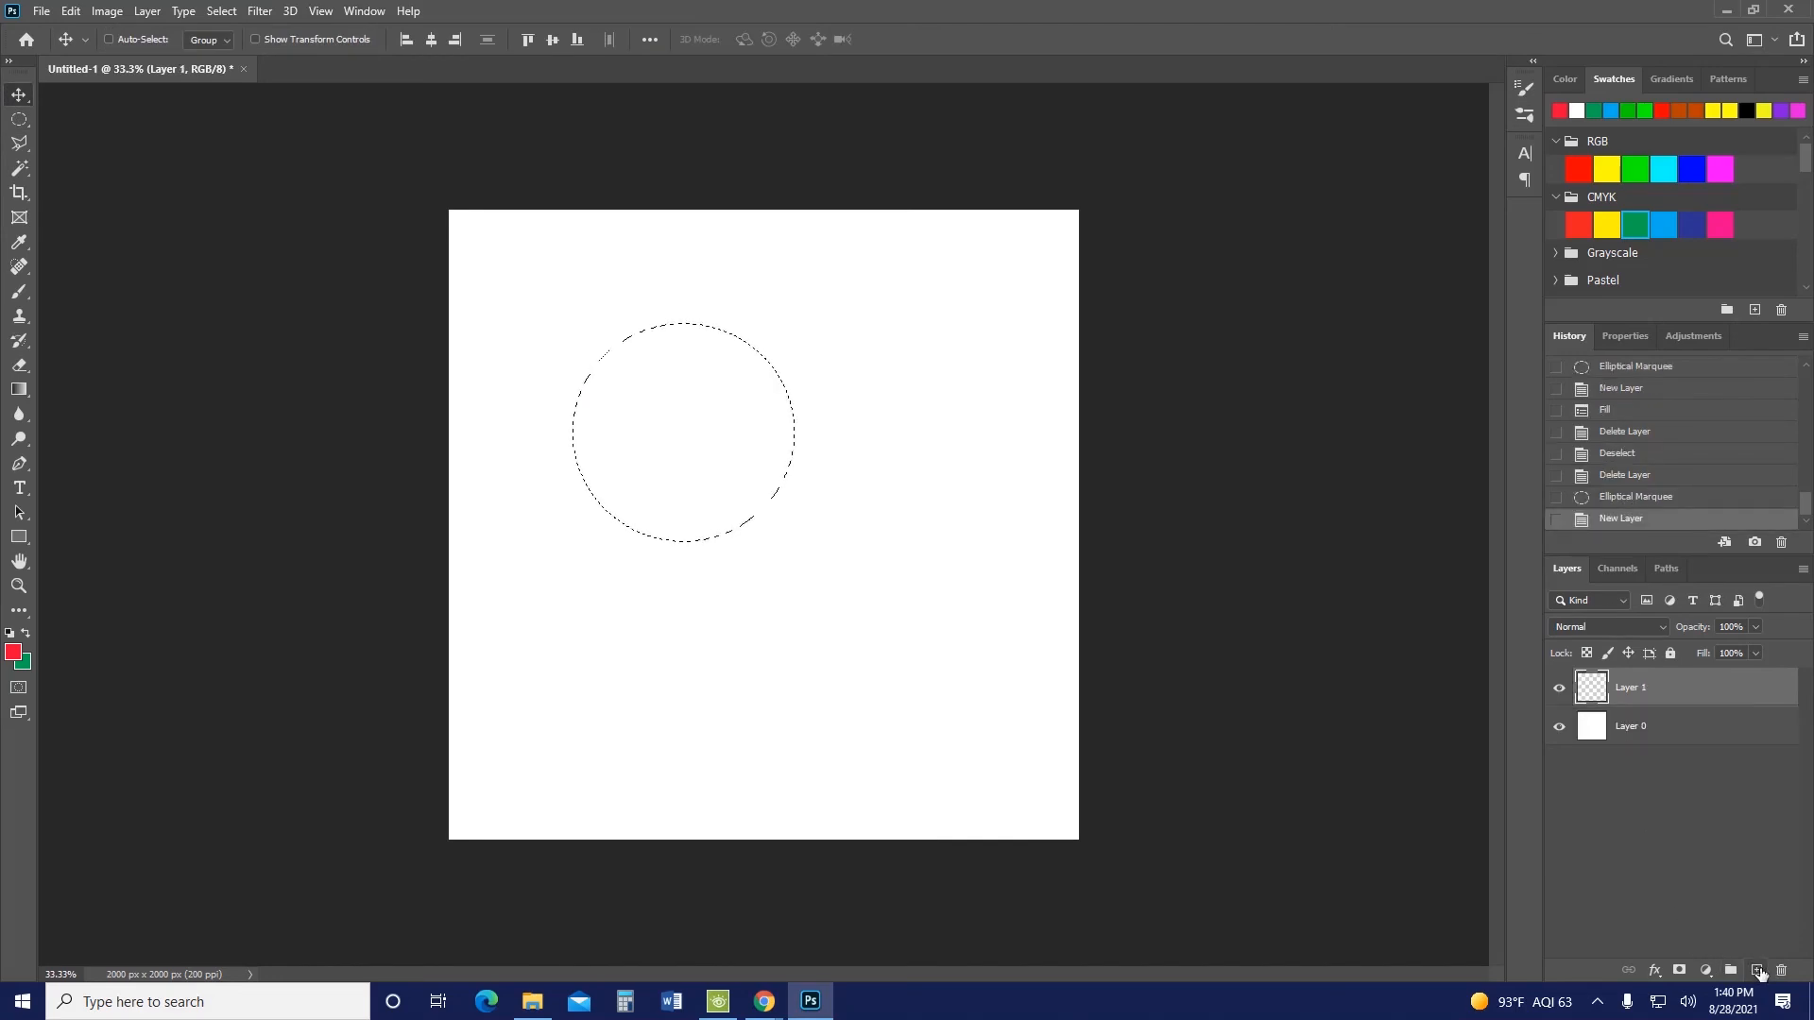
Fill the circular selection with the red foreground color, deselect, and move the circle down to the lower half of the canvas
key(alt+BackSpace)
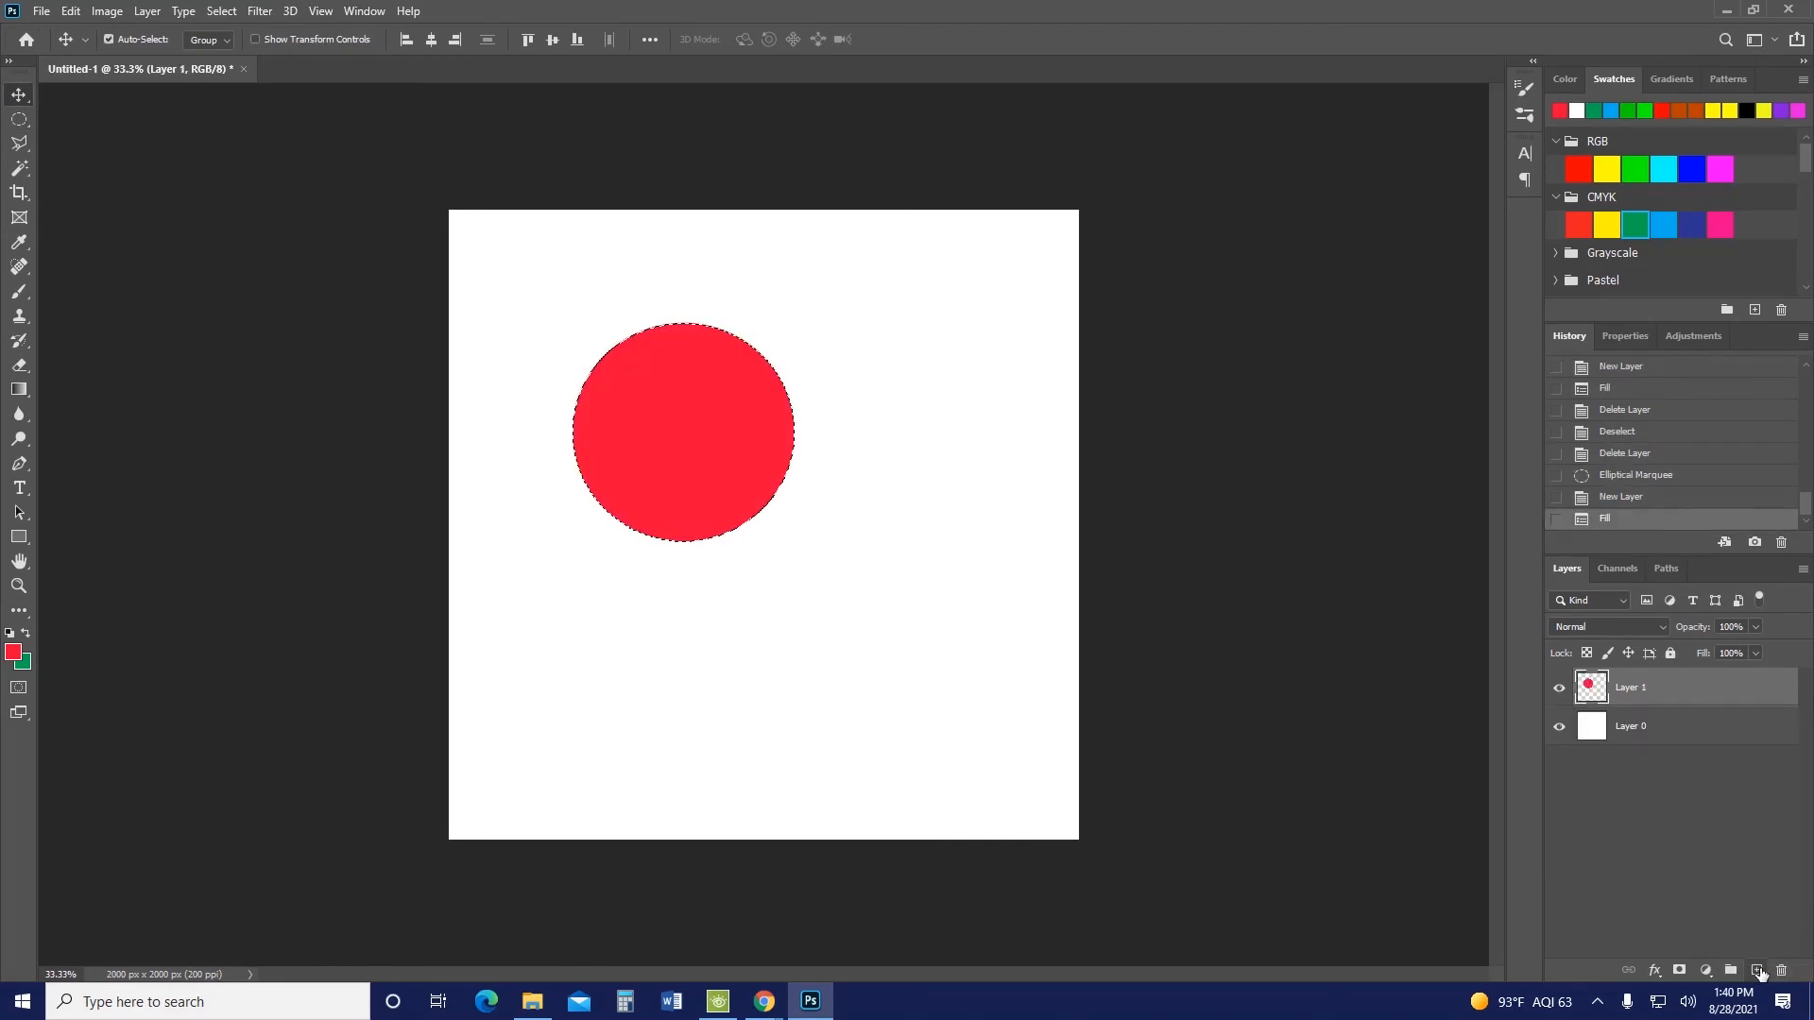
key(ctrl+d)
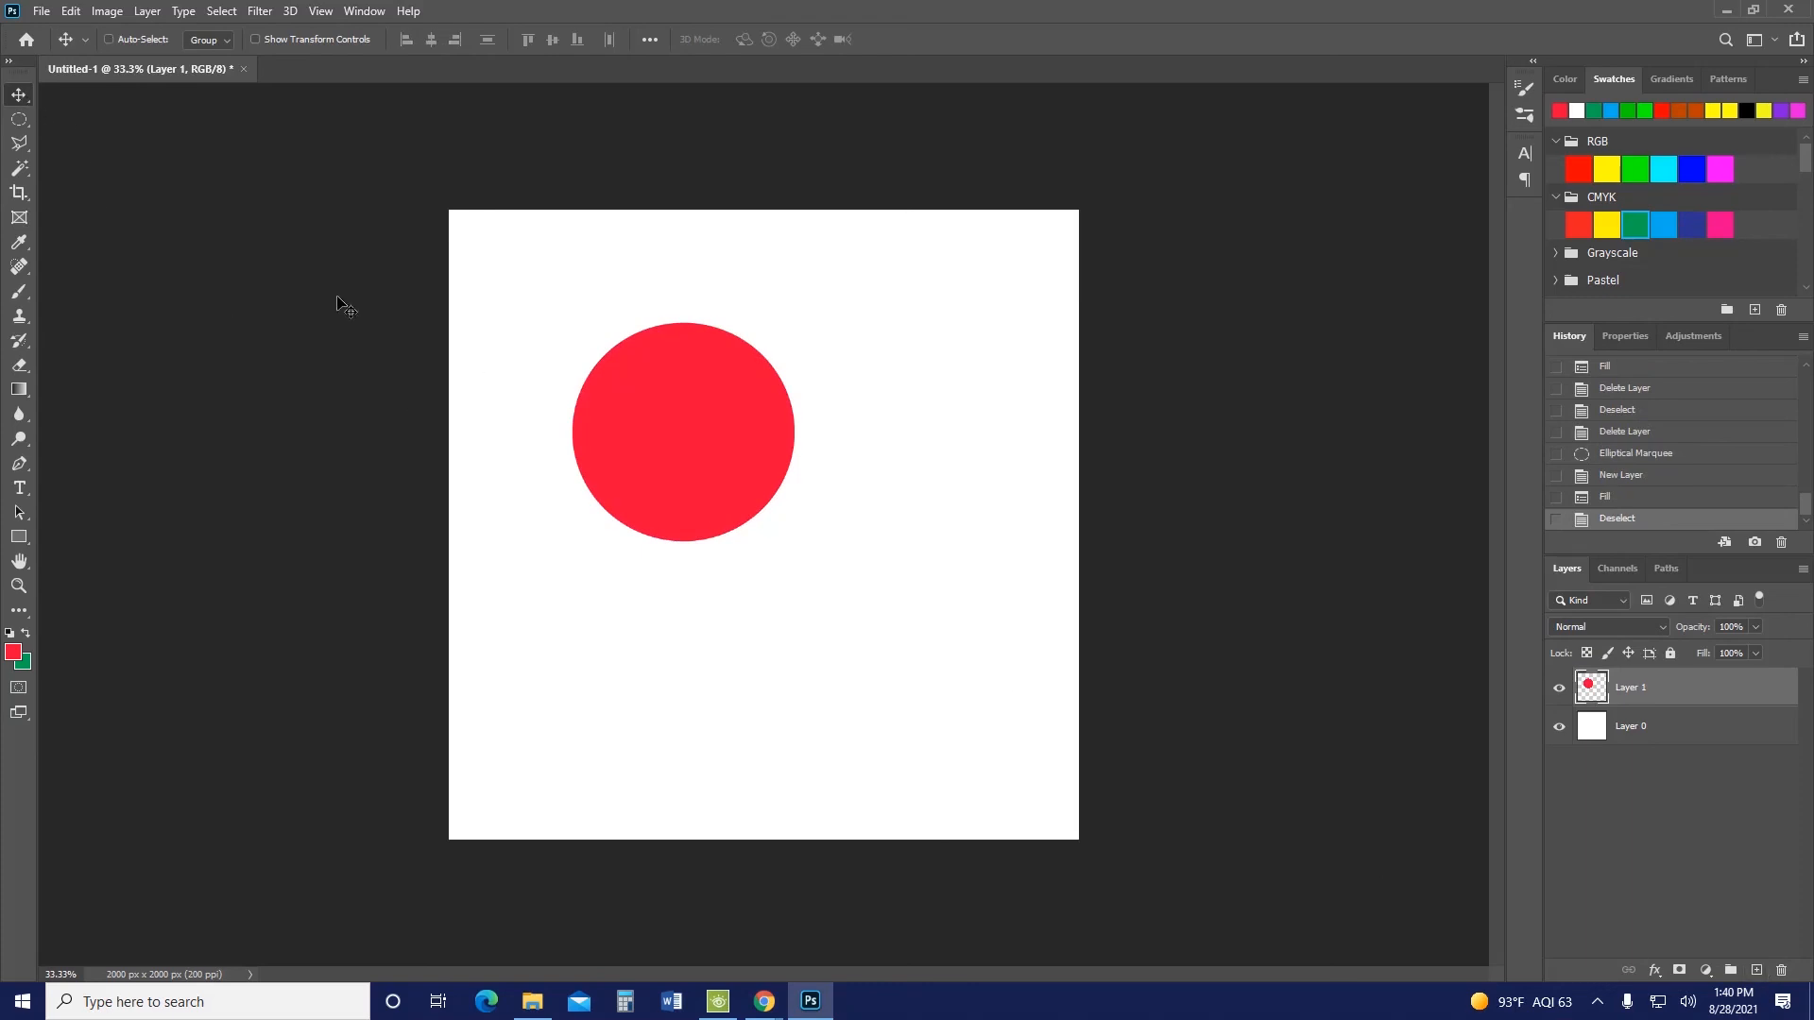
drag(719, 411, 711, 614)
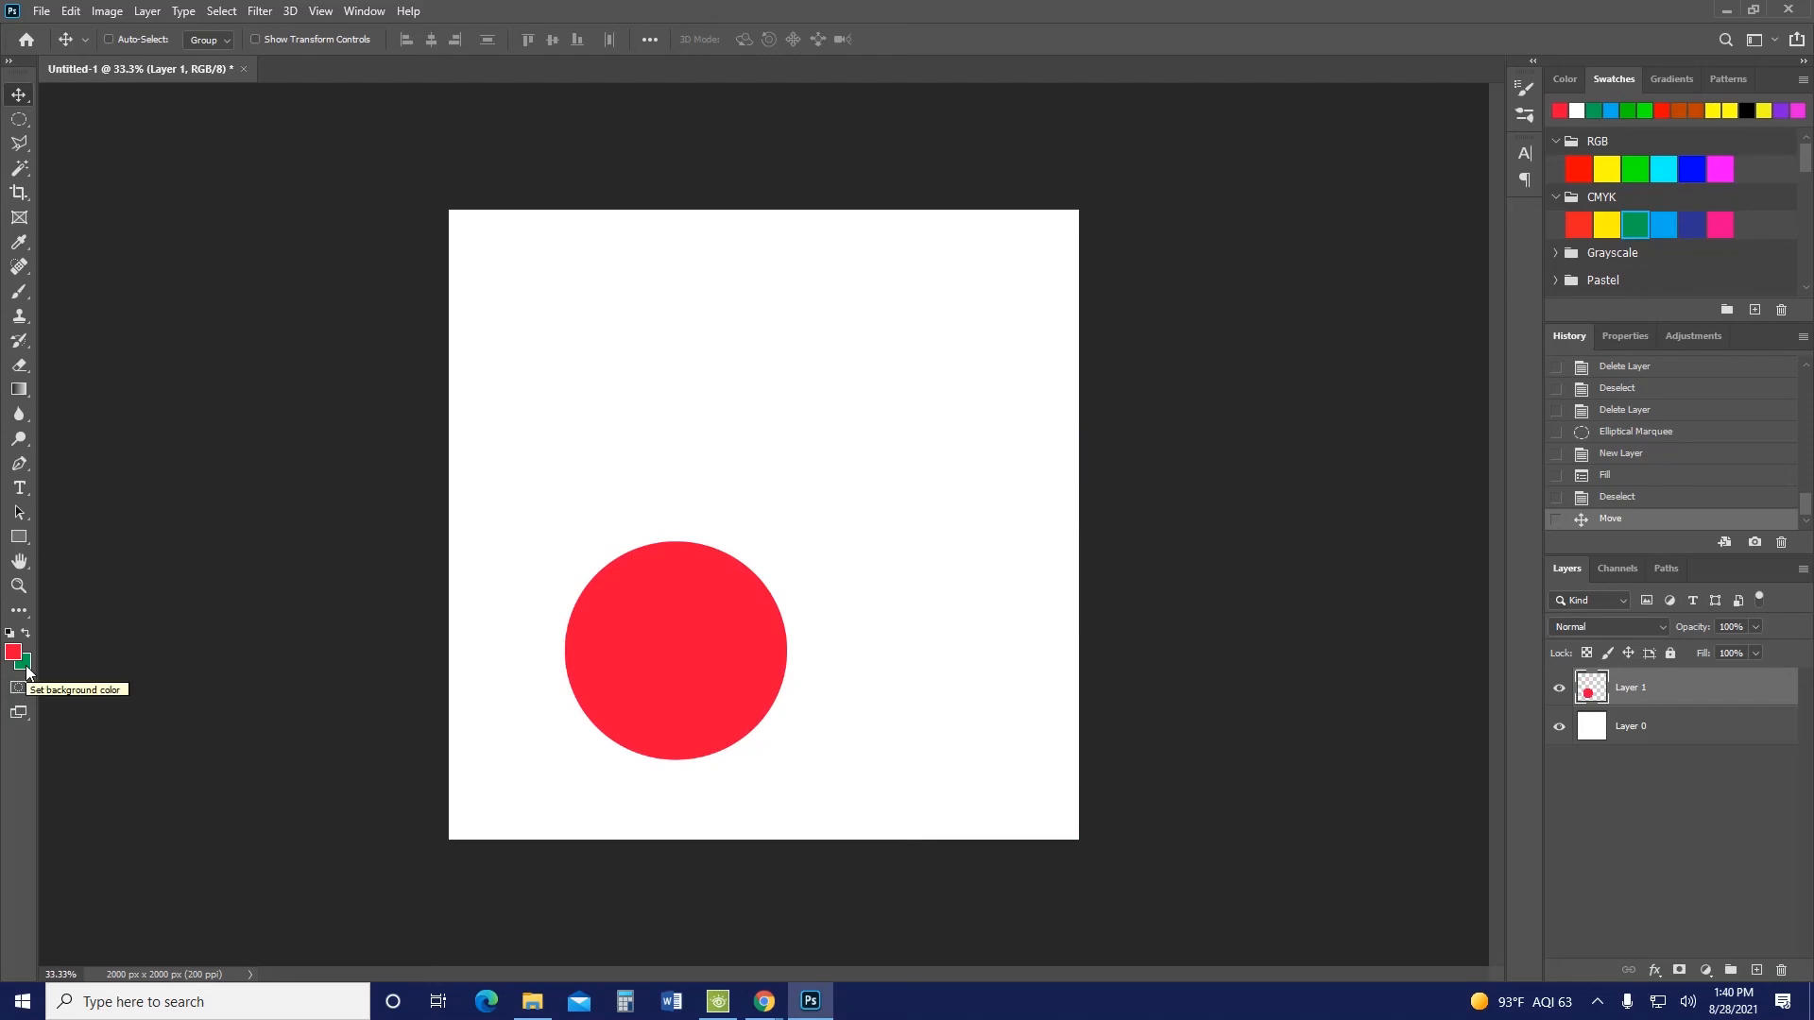
Make a wide rectangular selection near the top of the canvas, fill it with the green background color, and deselect
click(19, 121)
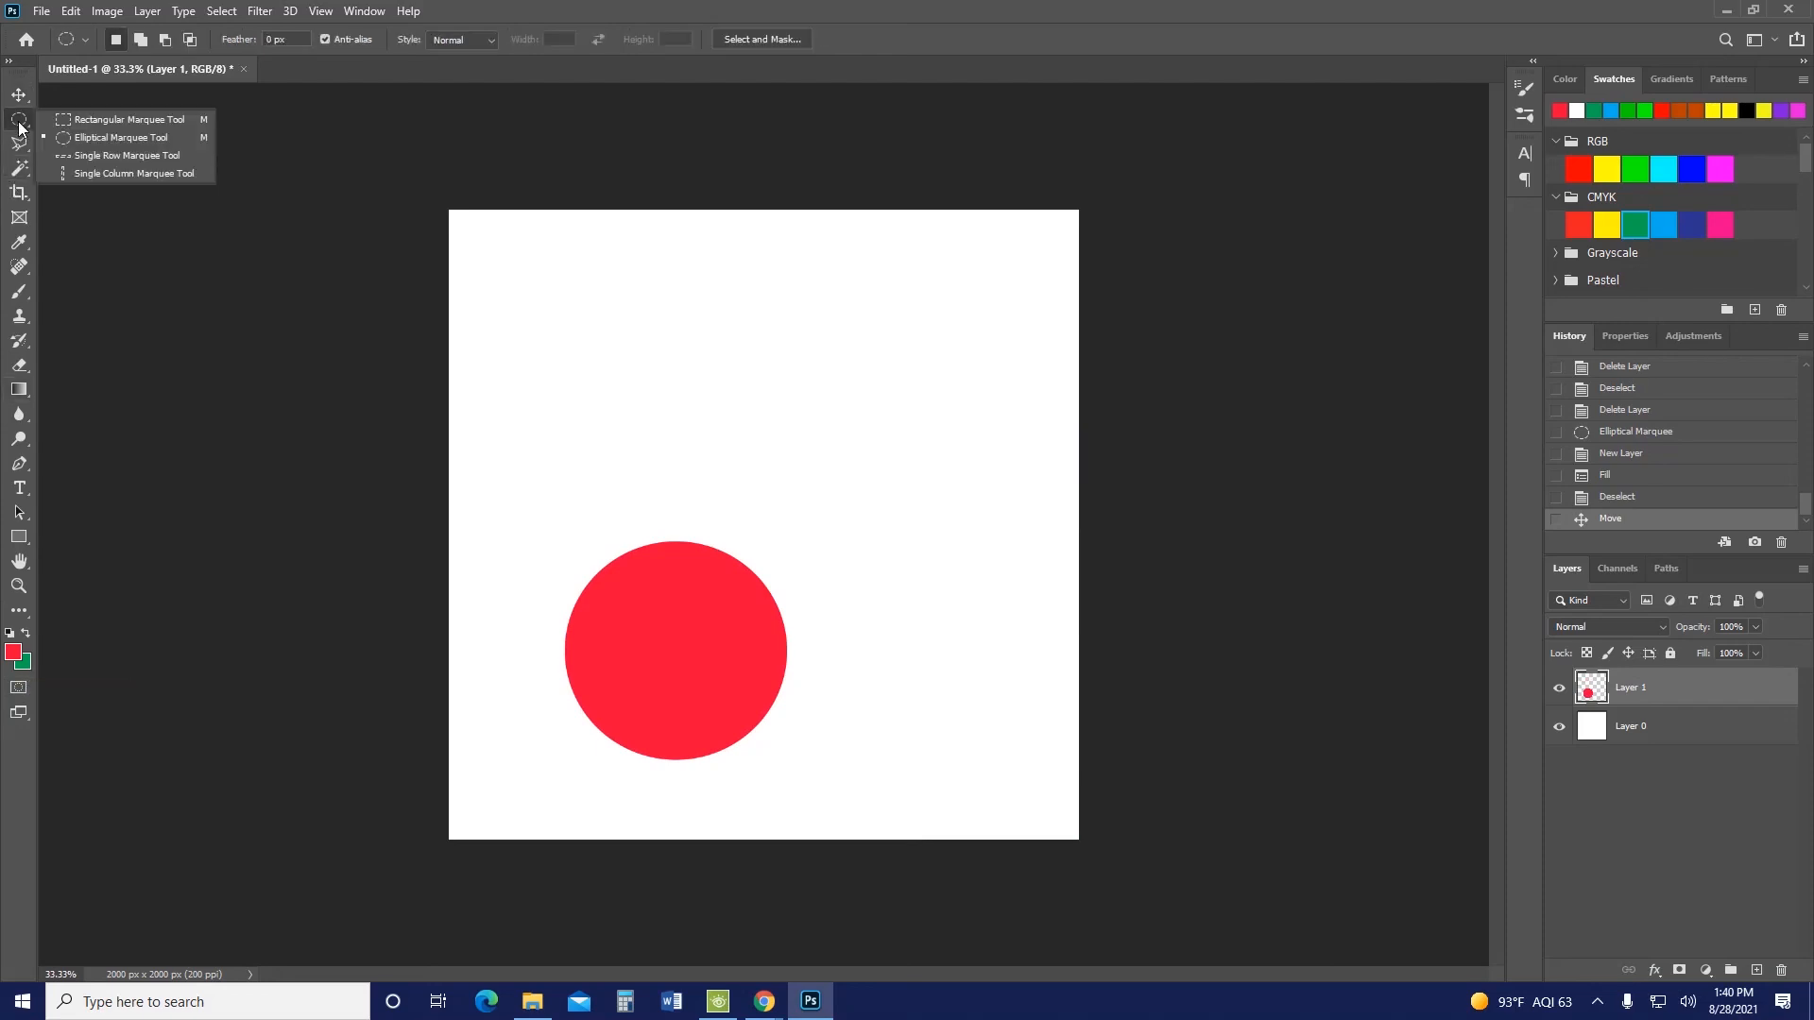
click(88, 121)
drag(535, 264, 990, 372)
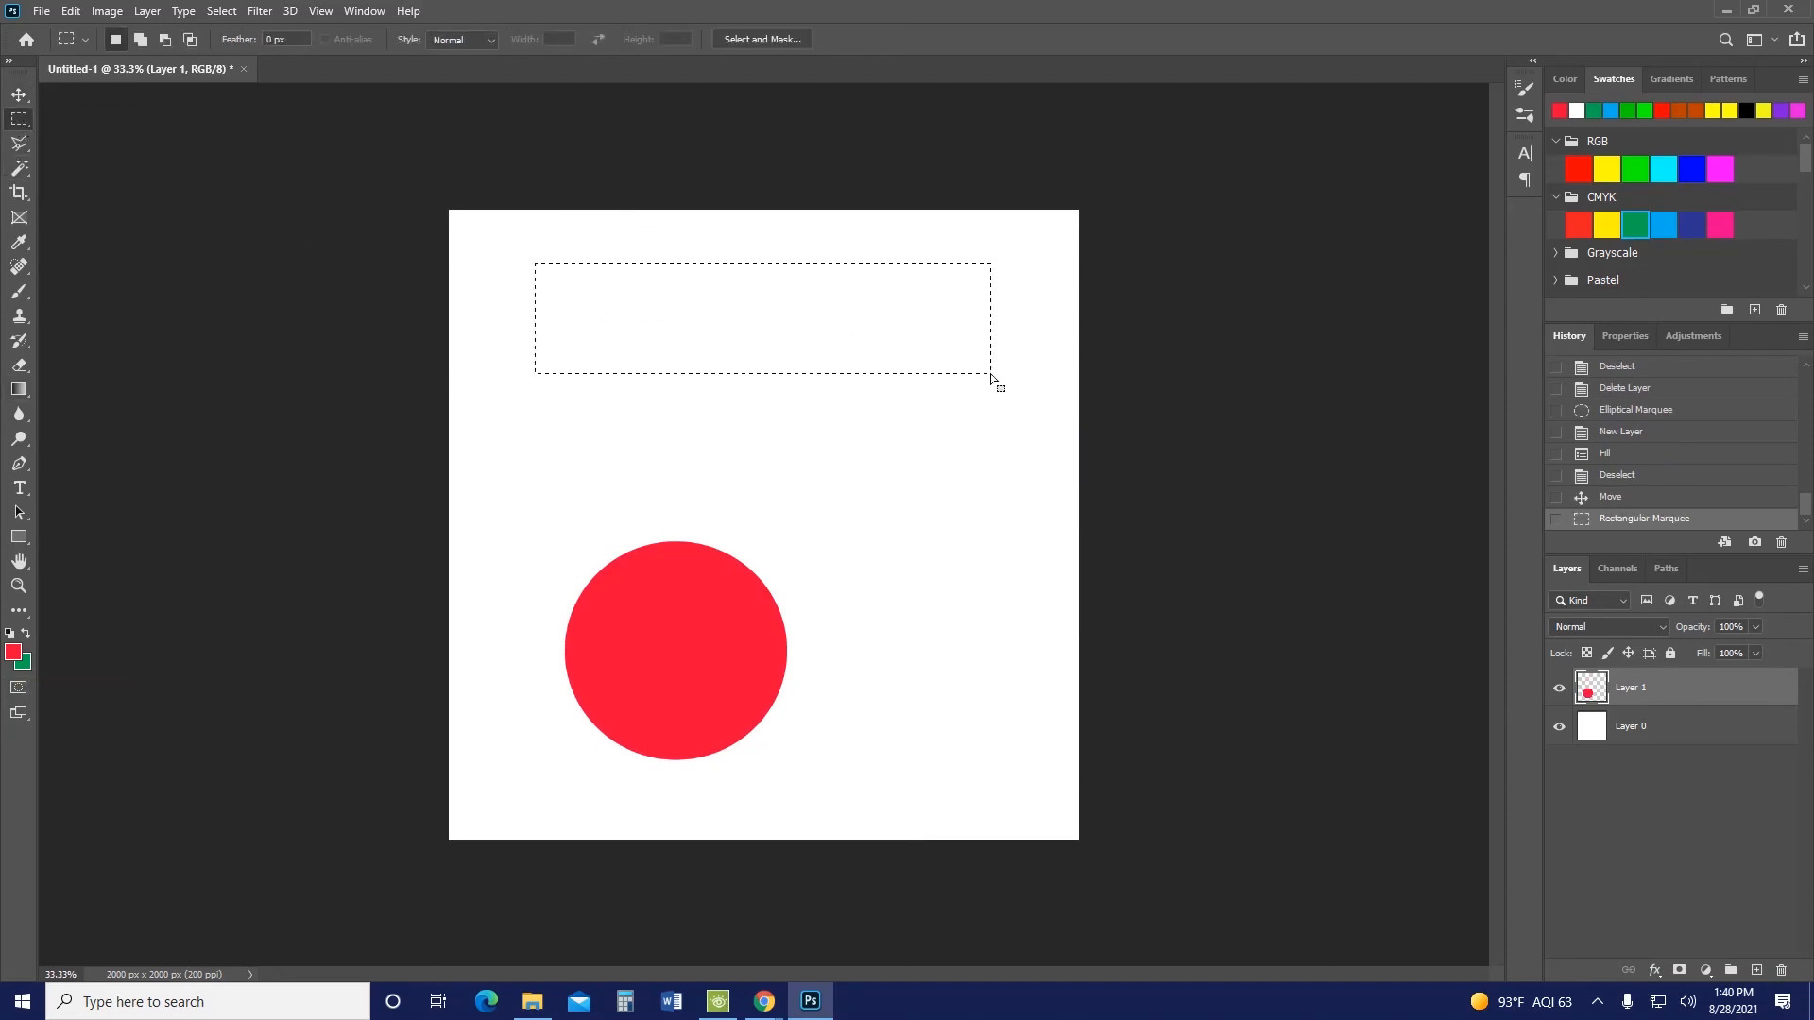
key(ctrl+BackSpace)
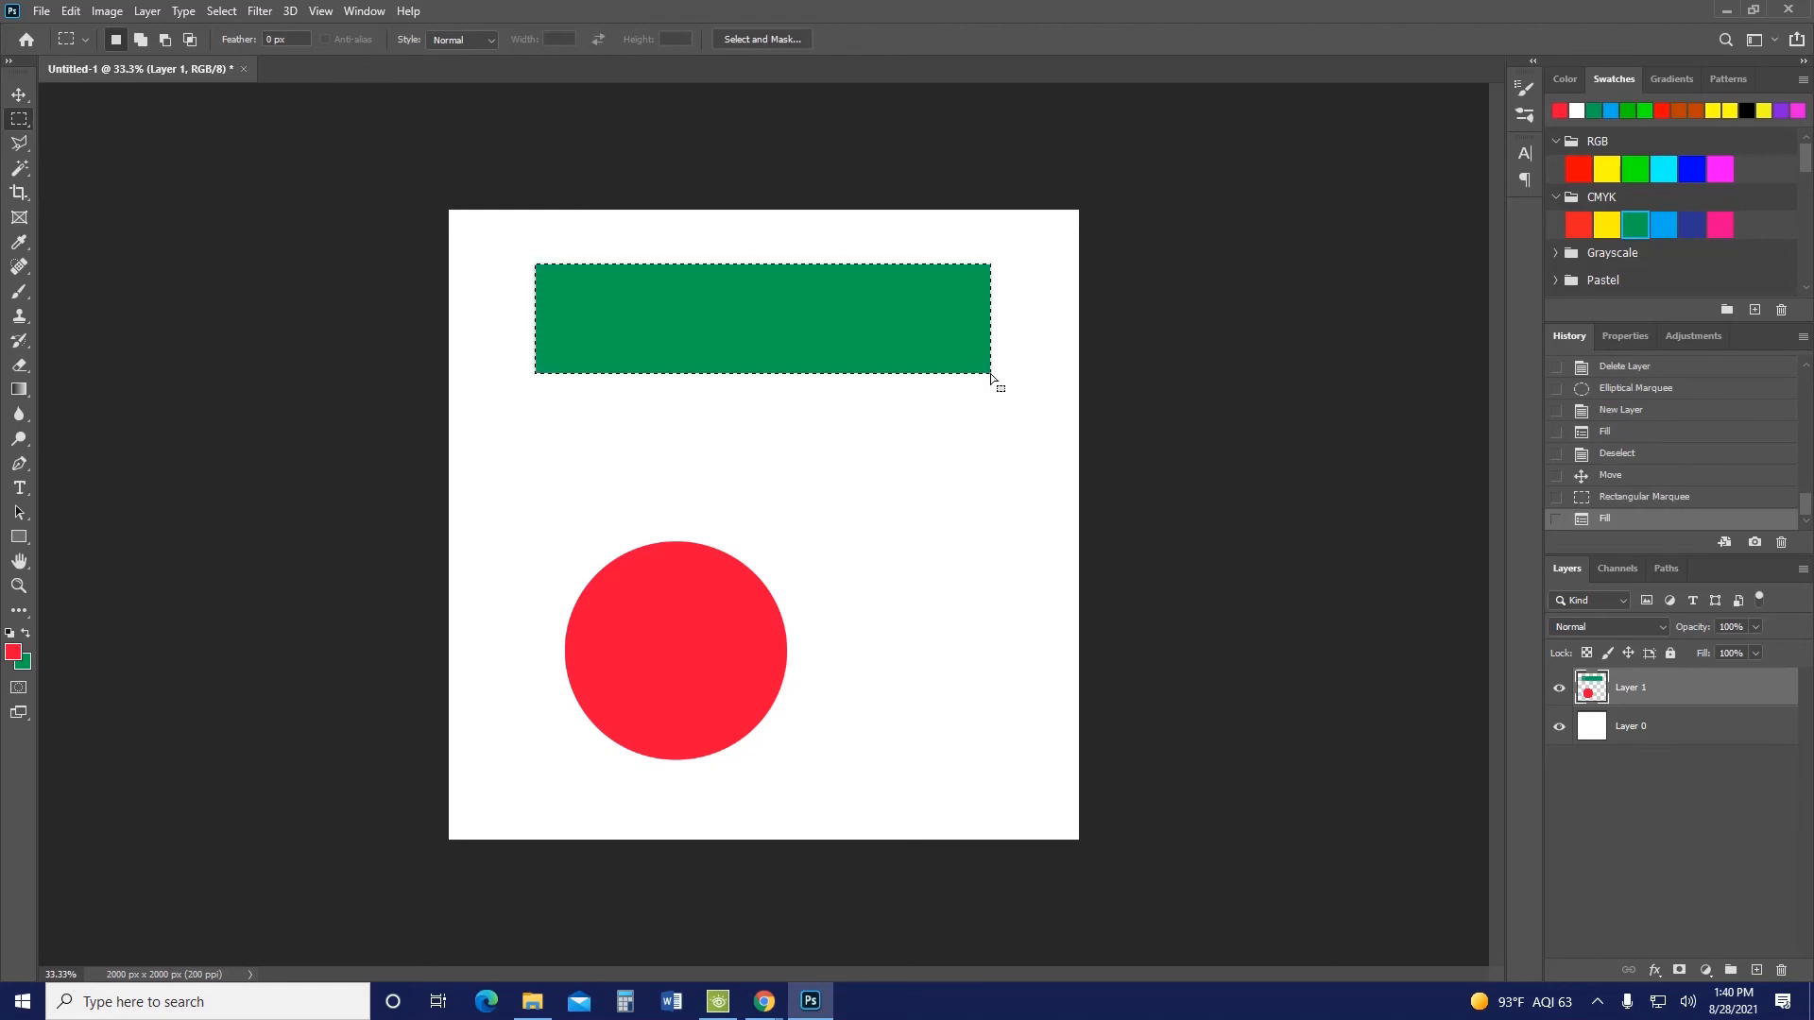
key(ctrl+d)
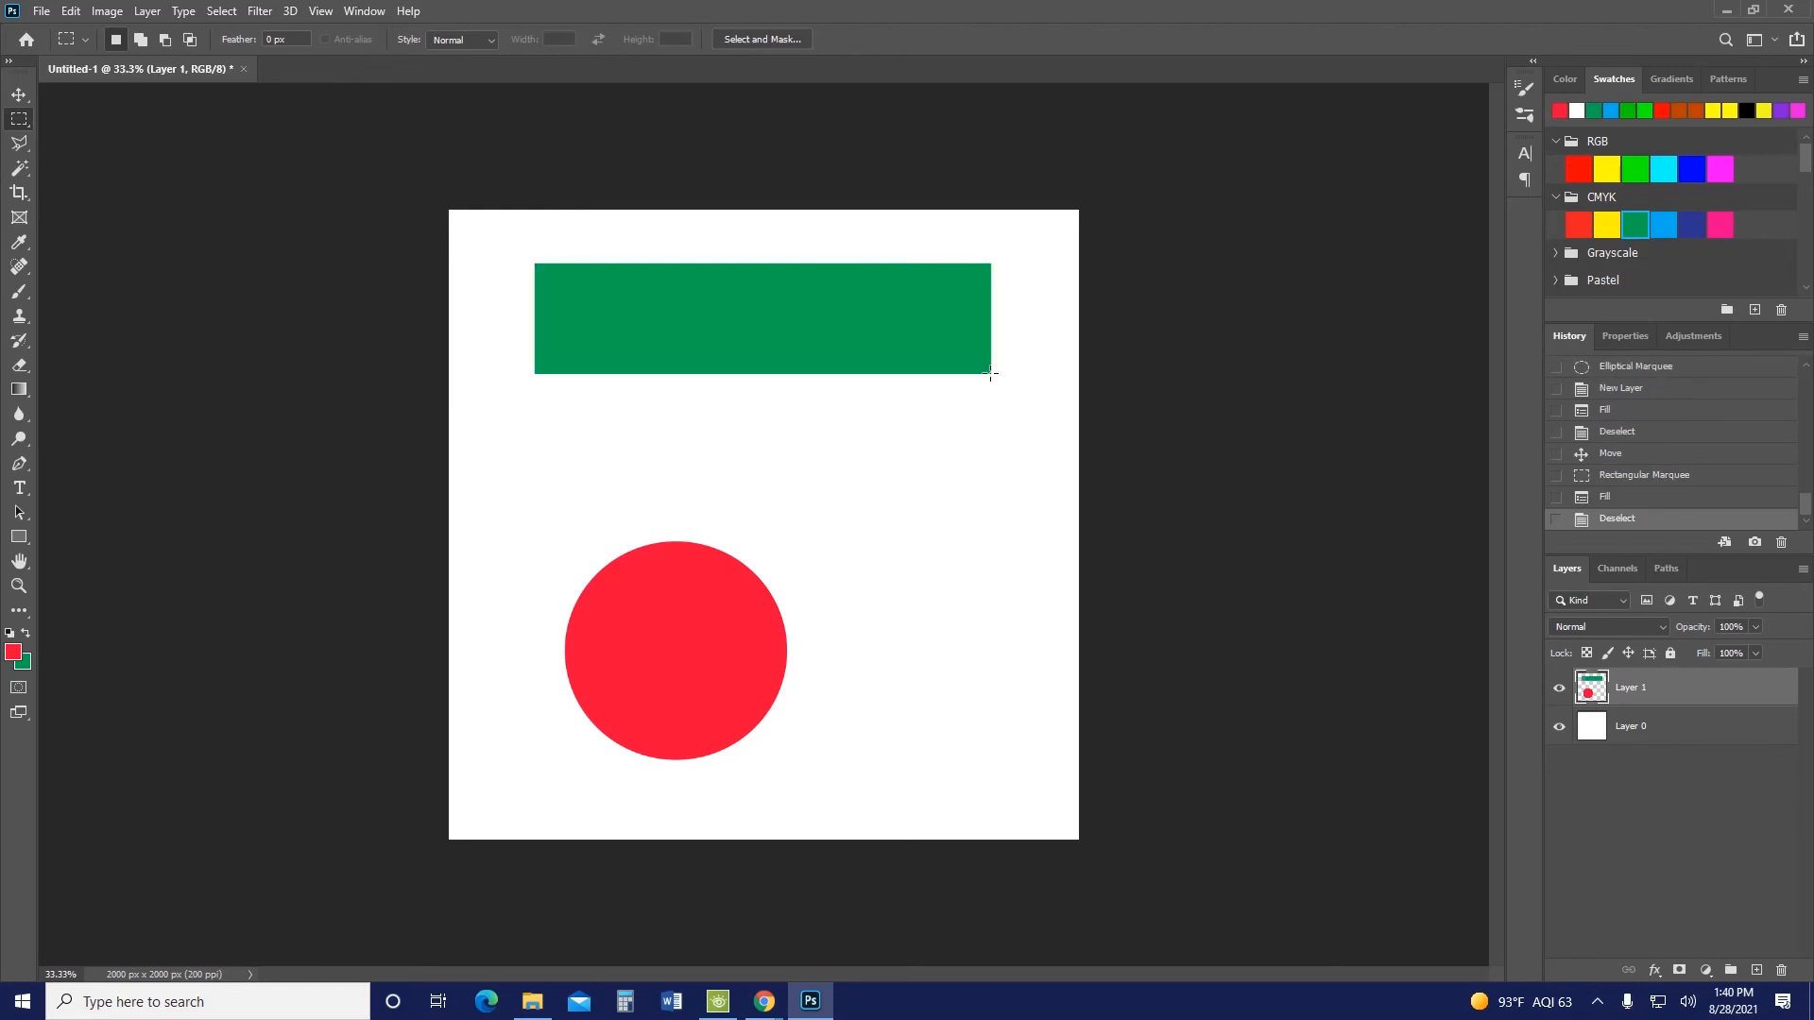
Make a square selection below the green rectangle's right end, fill it with RGB yellow, deselect, and shift Layer 1's shapes slightly left
right_click(19, 118)
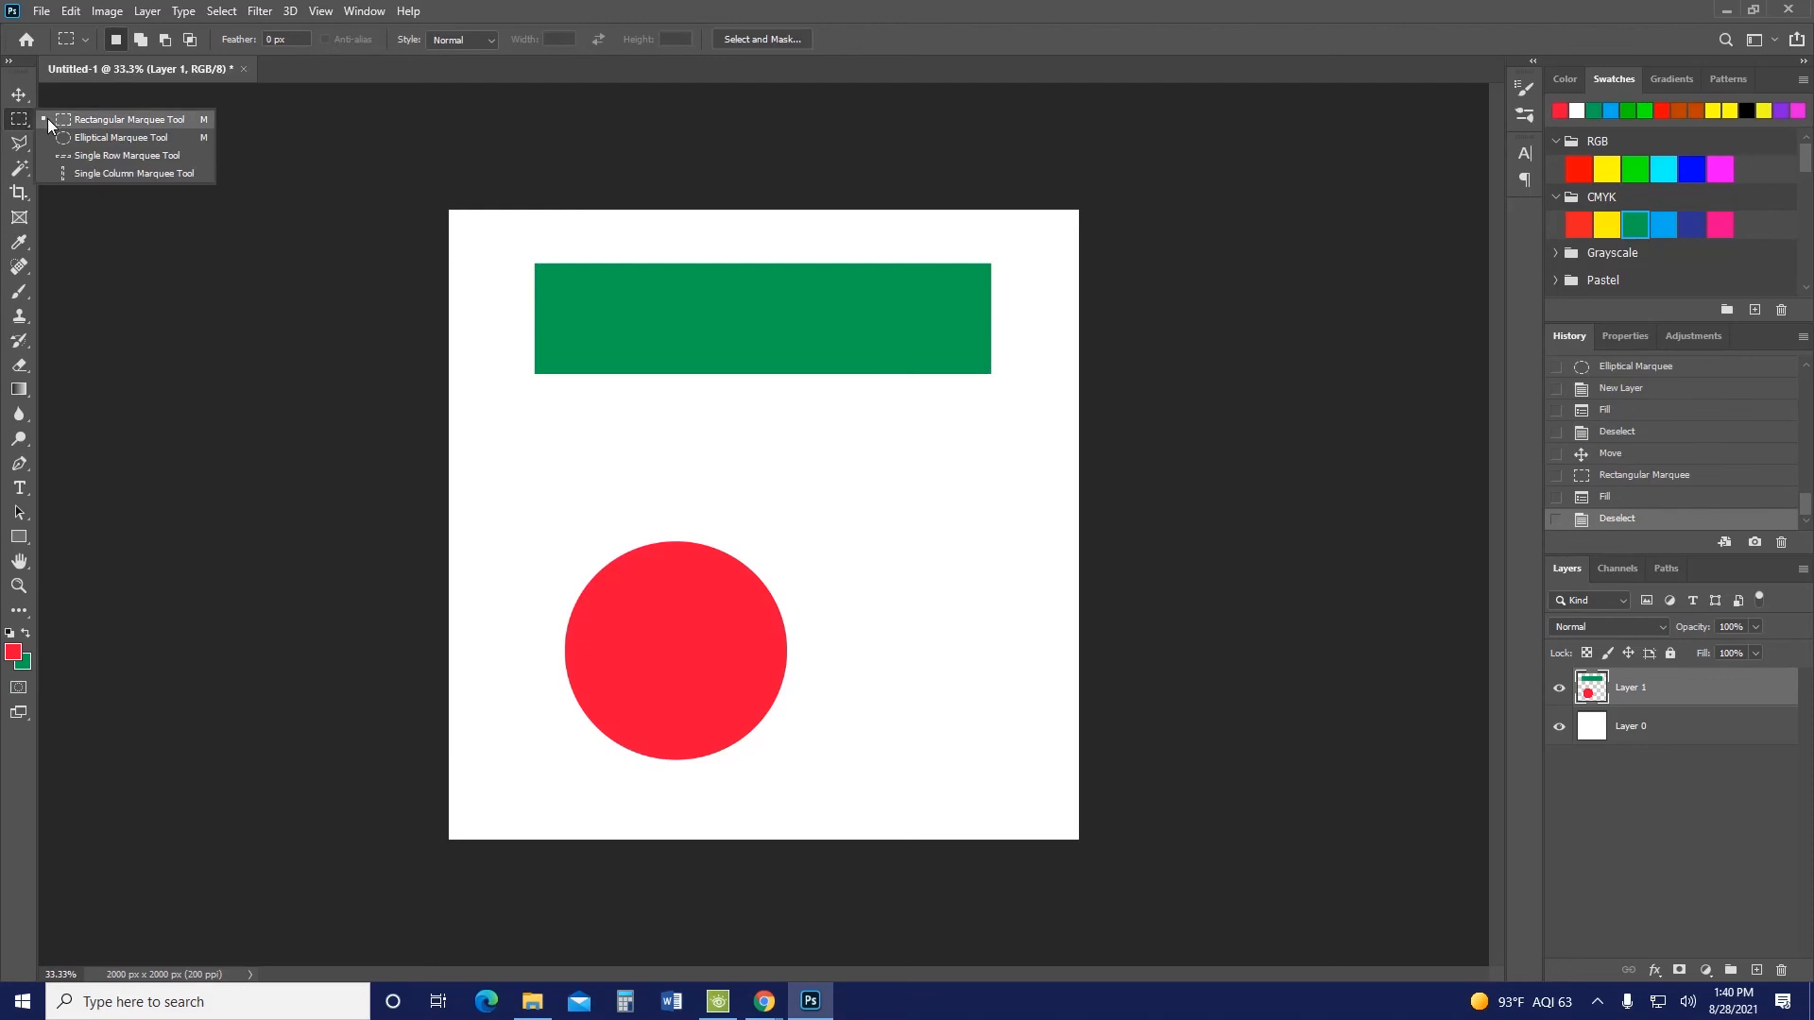
click(88, 117)
drag(888, 437, 1036, 724)
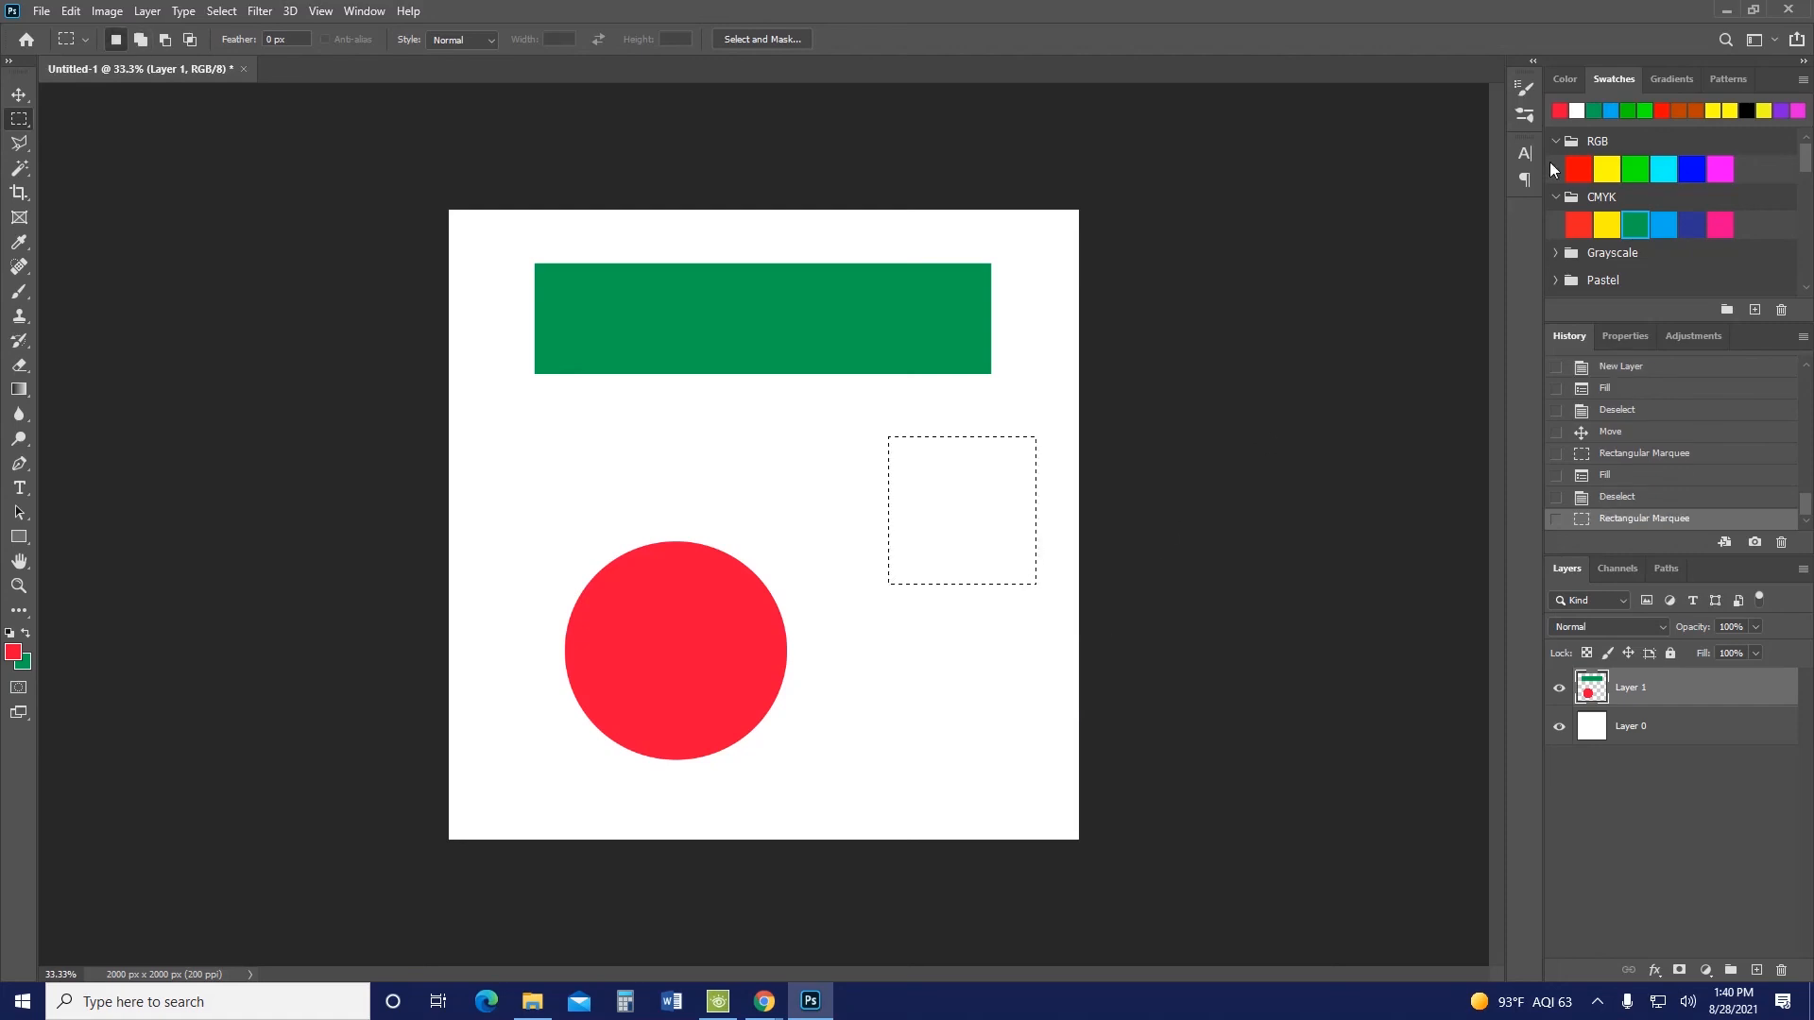
click(1607, 169)
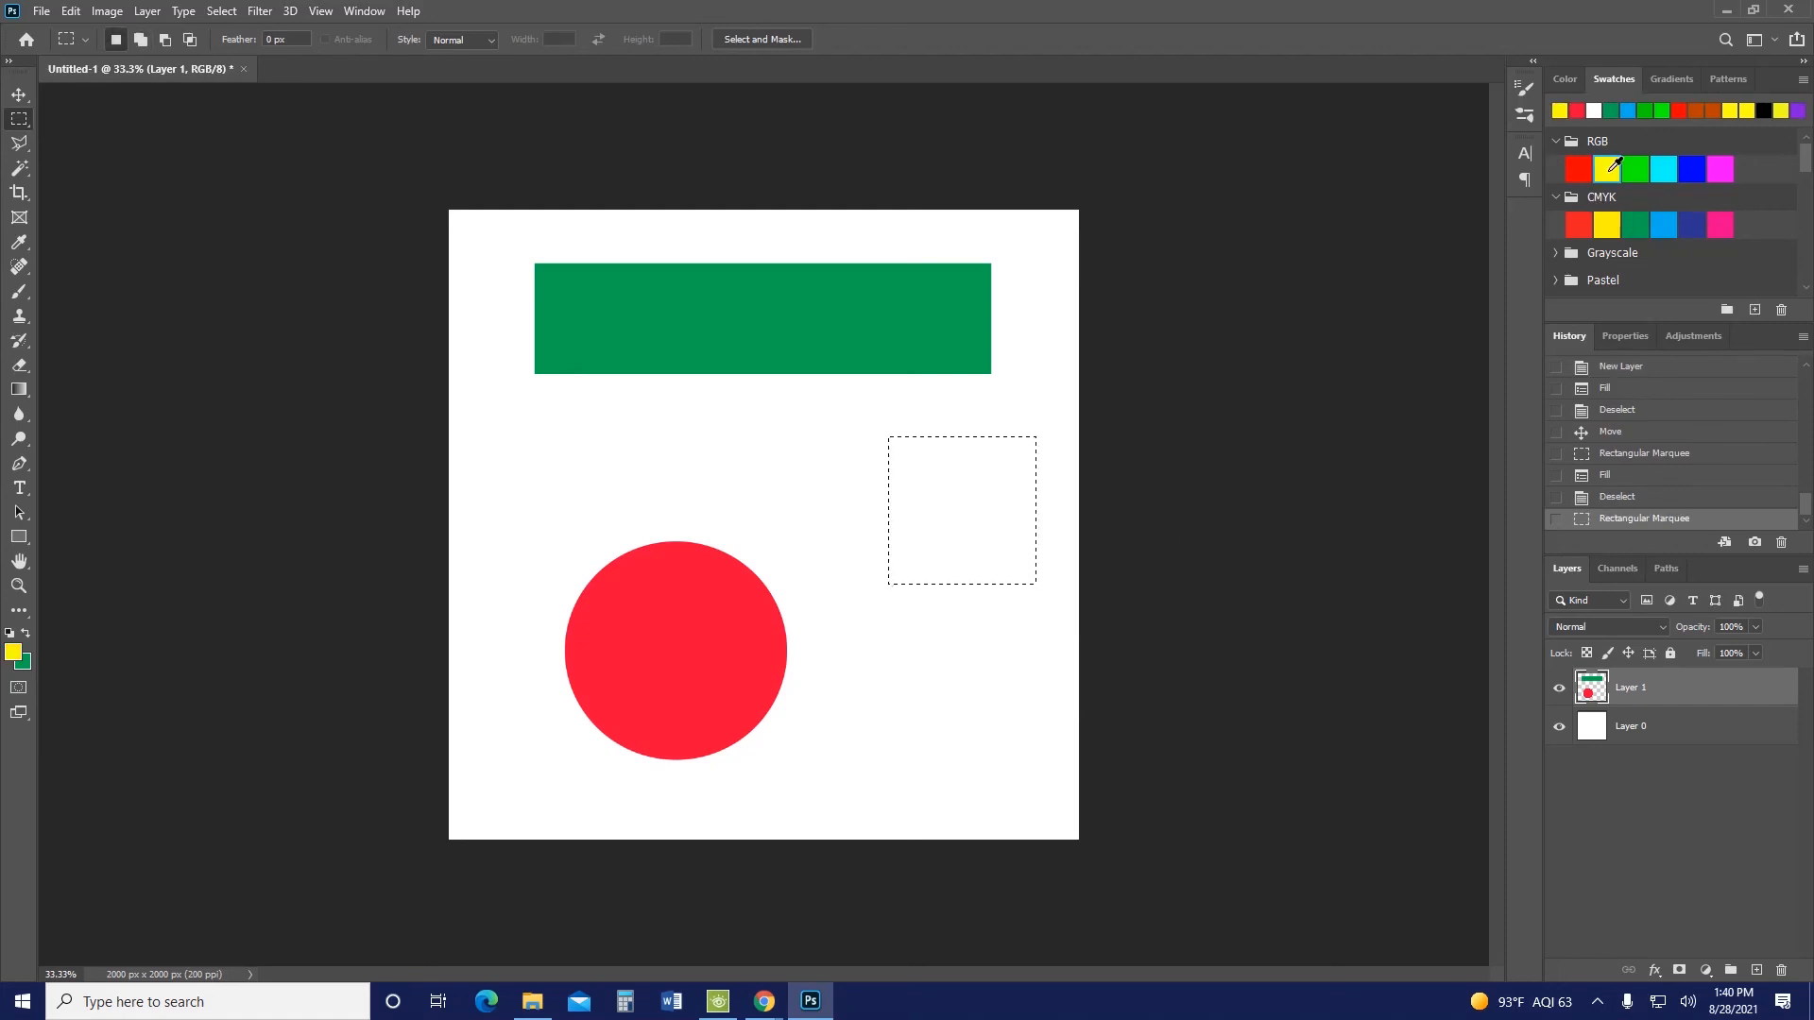
key(alt+BackSpace)
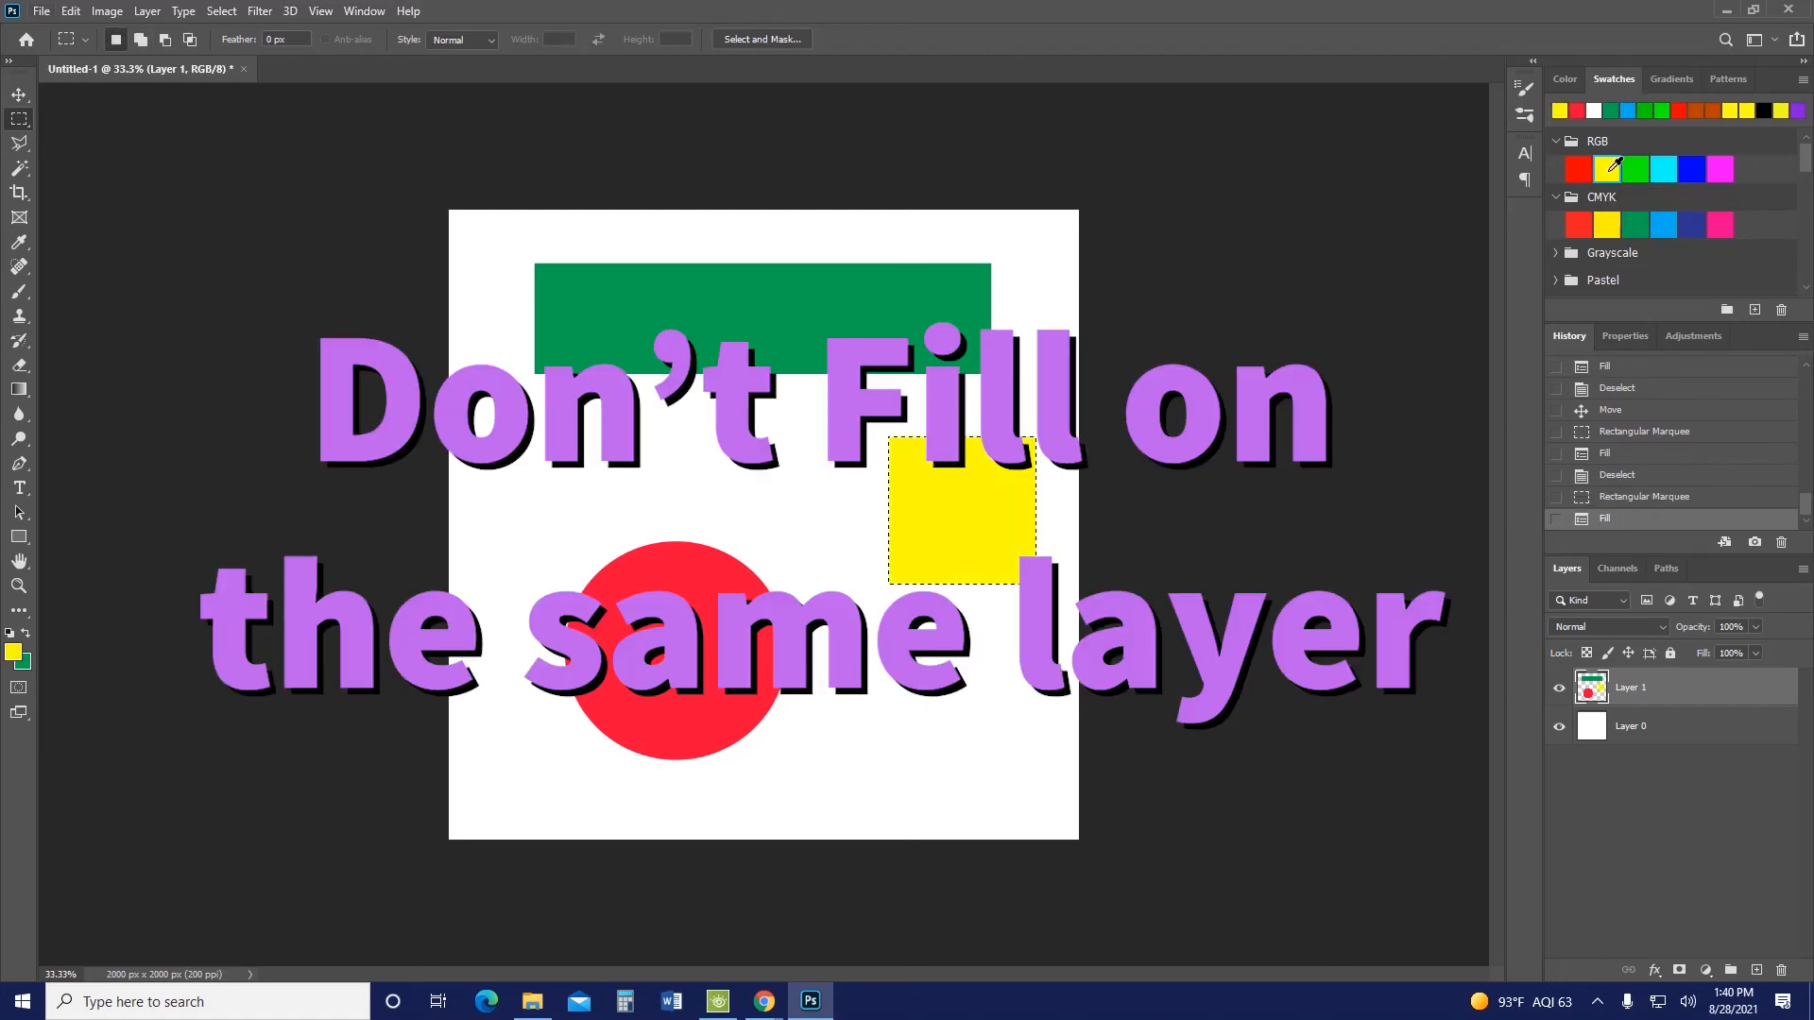
key(ctrl+d)
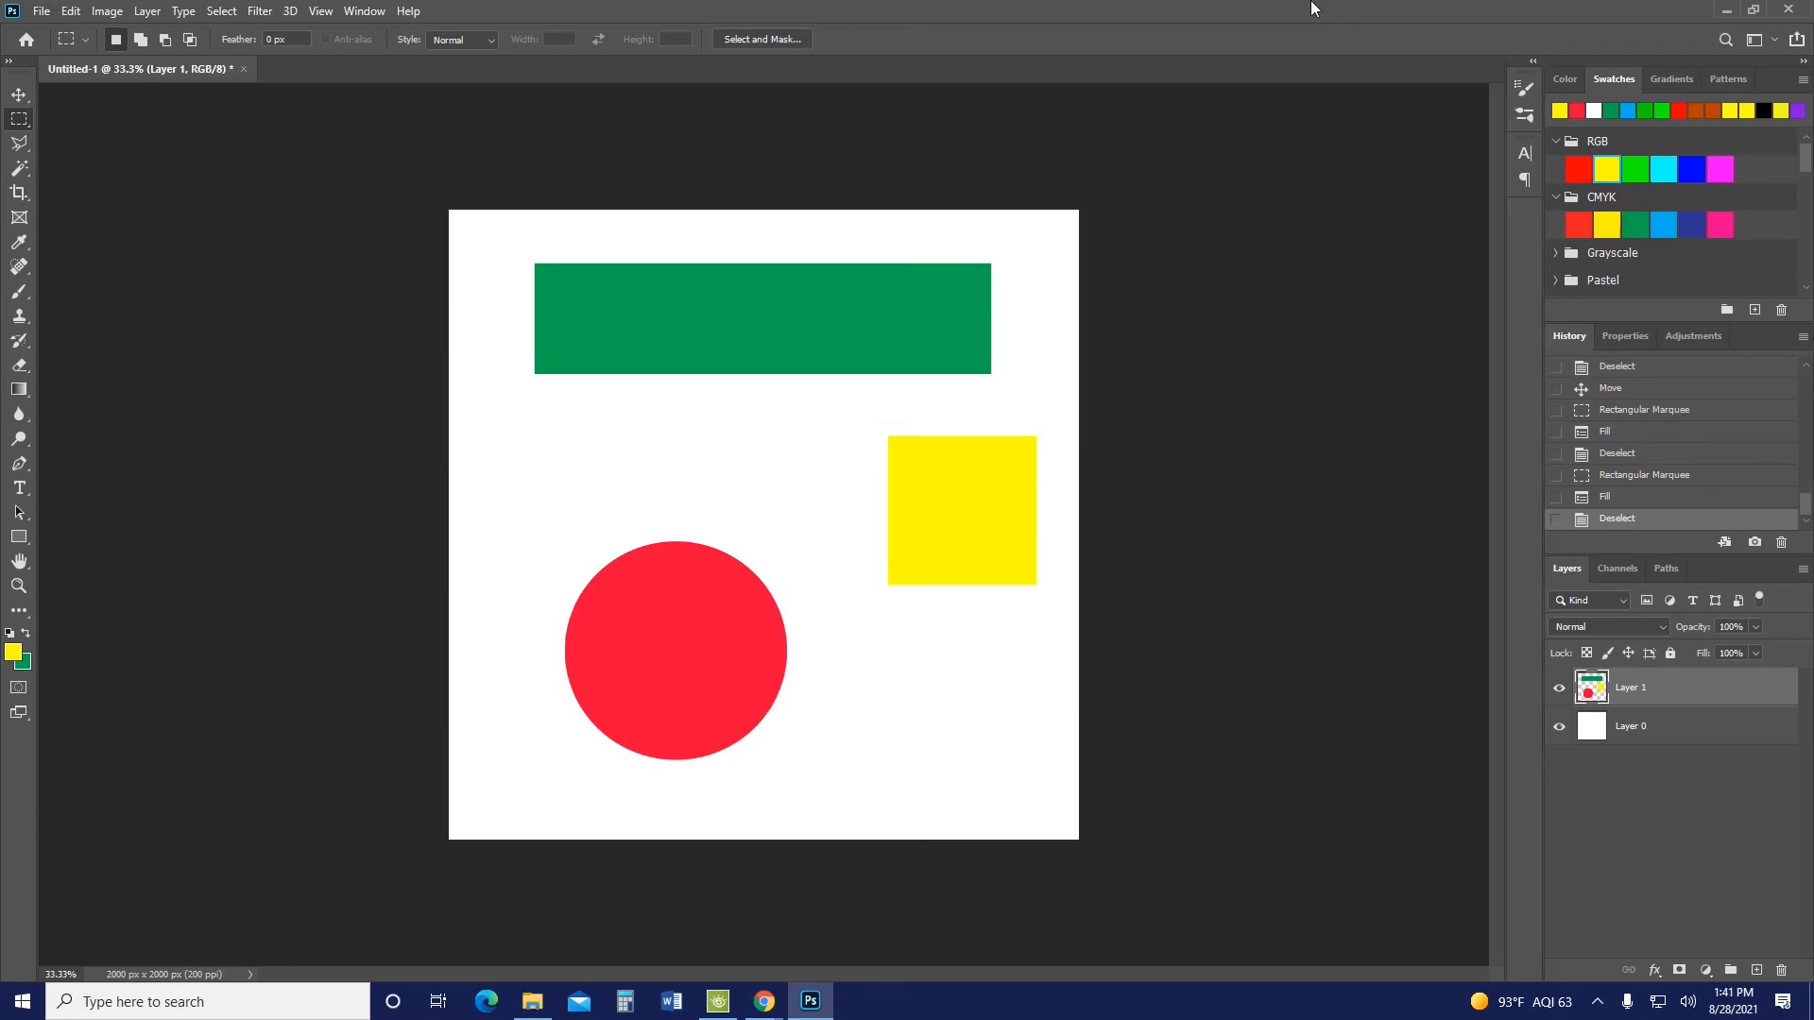
click(19, 94)
mouse_move(627, 265)
mouse_down()
mouse_move(675, 308)
mouse_move(629, 282)
mouse_up()
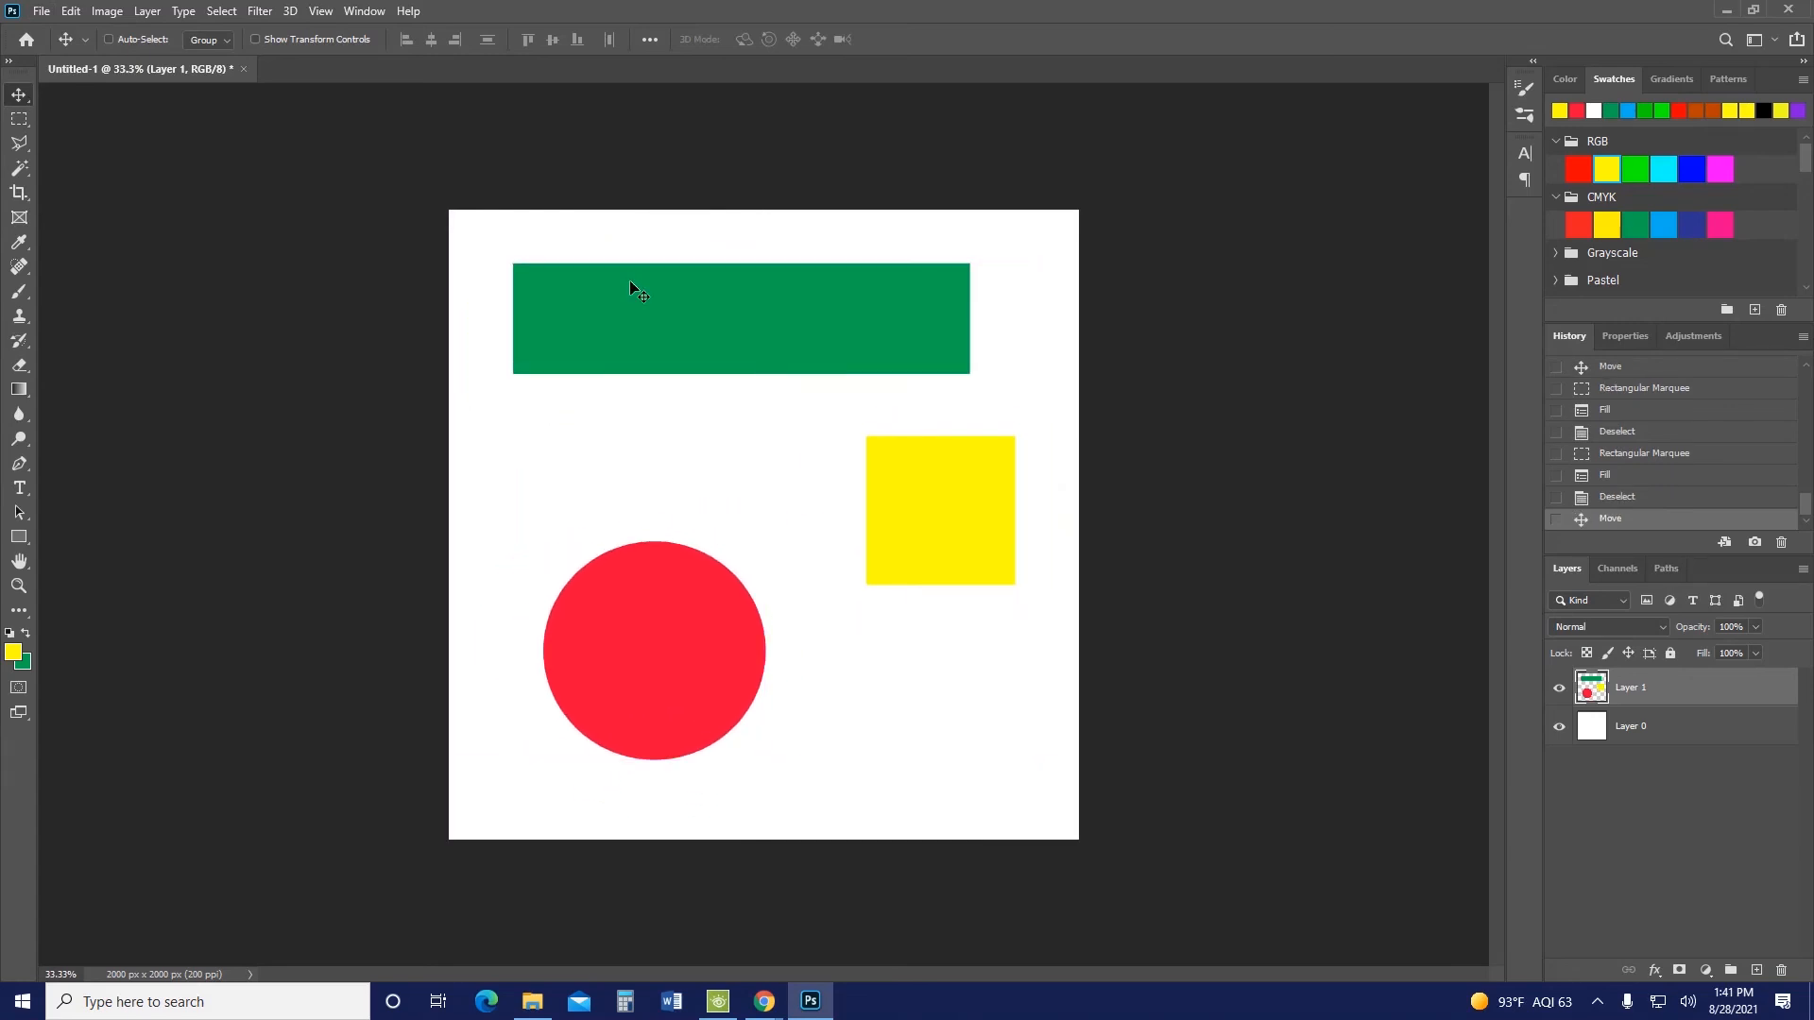
On a new layer, make a tall elliptical selection overlapping the green rectangle and red circle, fill it with CMYK cyan, and deselect
click(1755, 971)
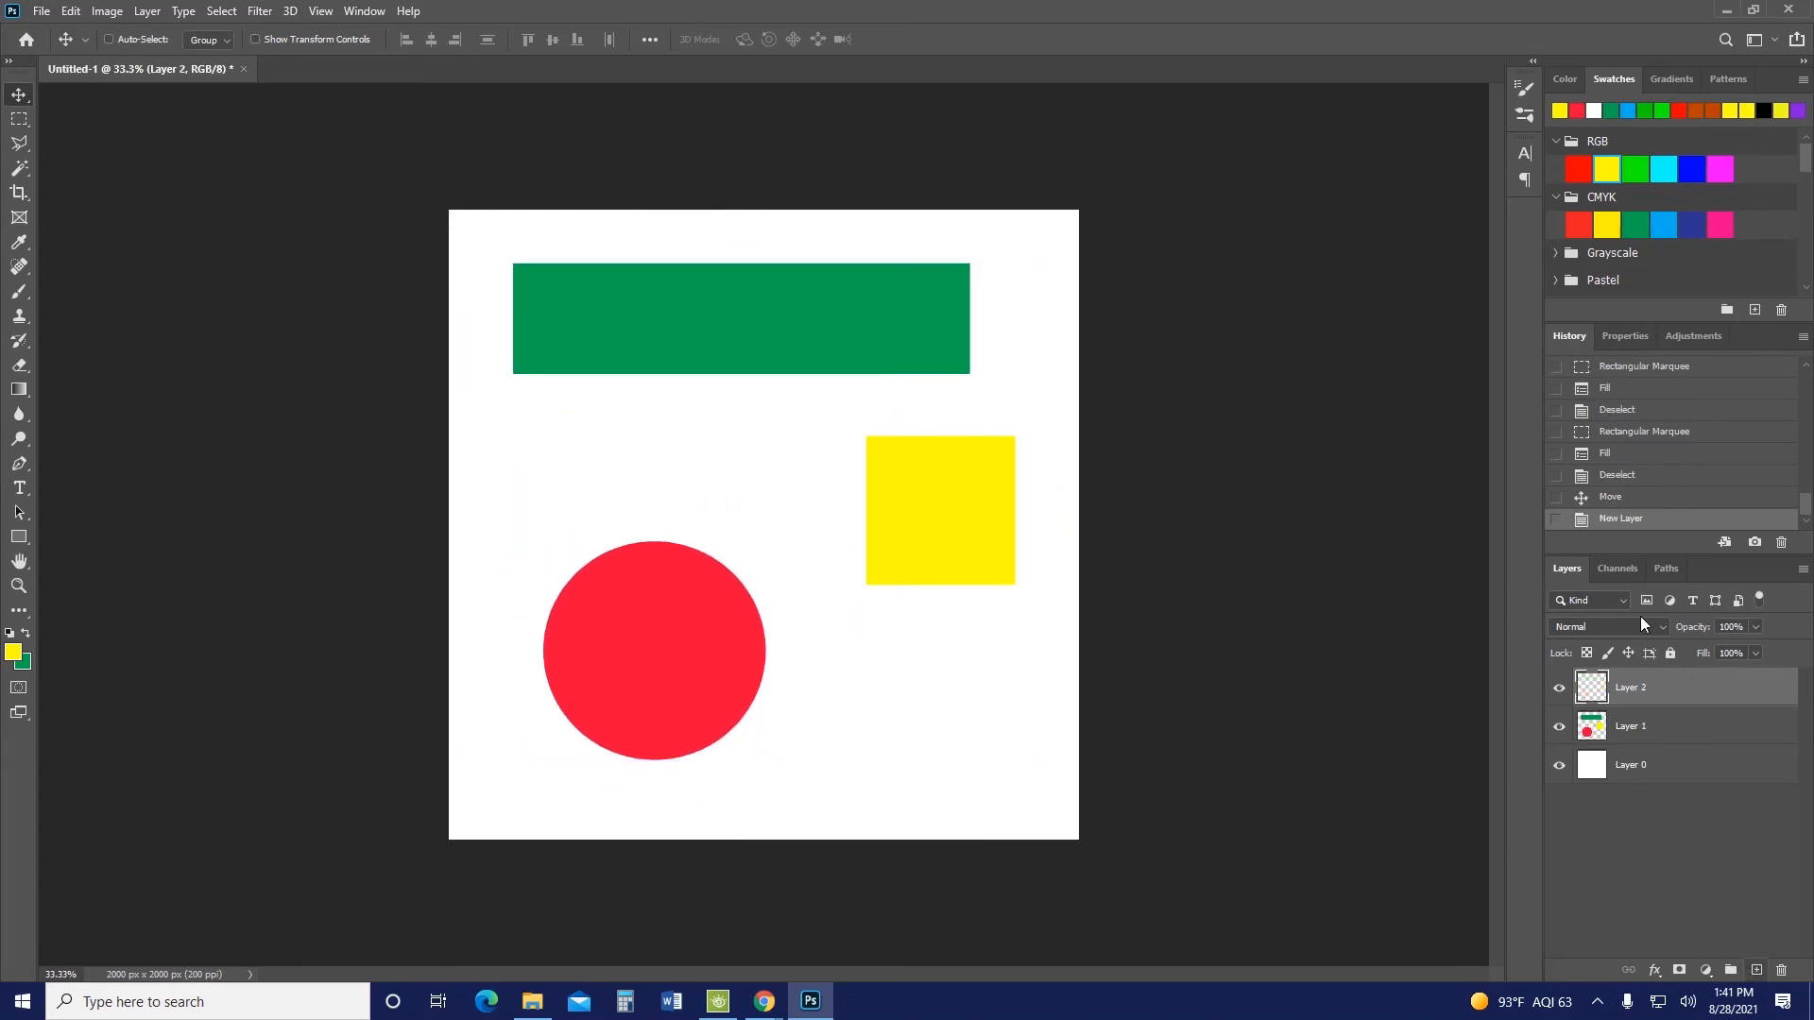
click(1666, 223)
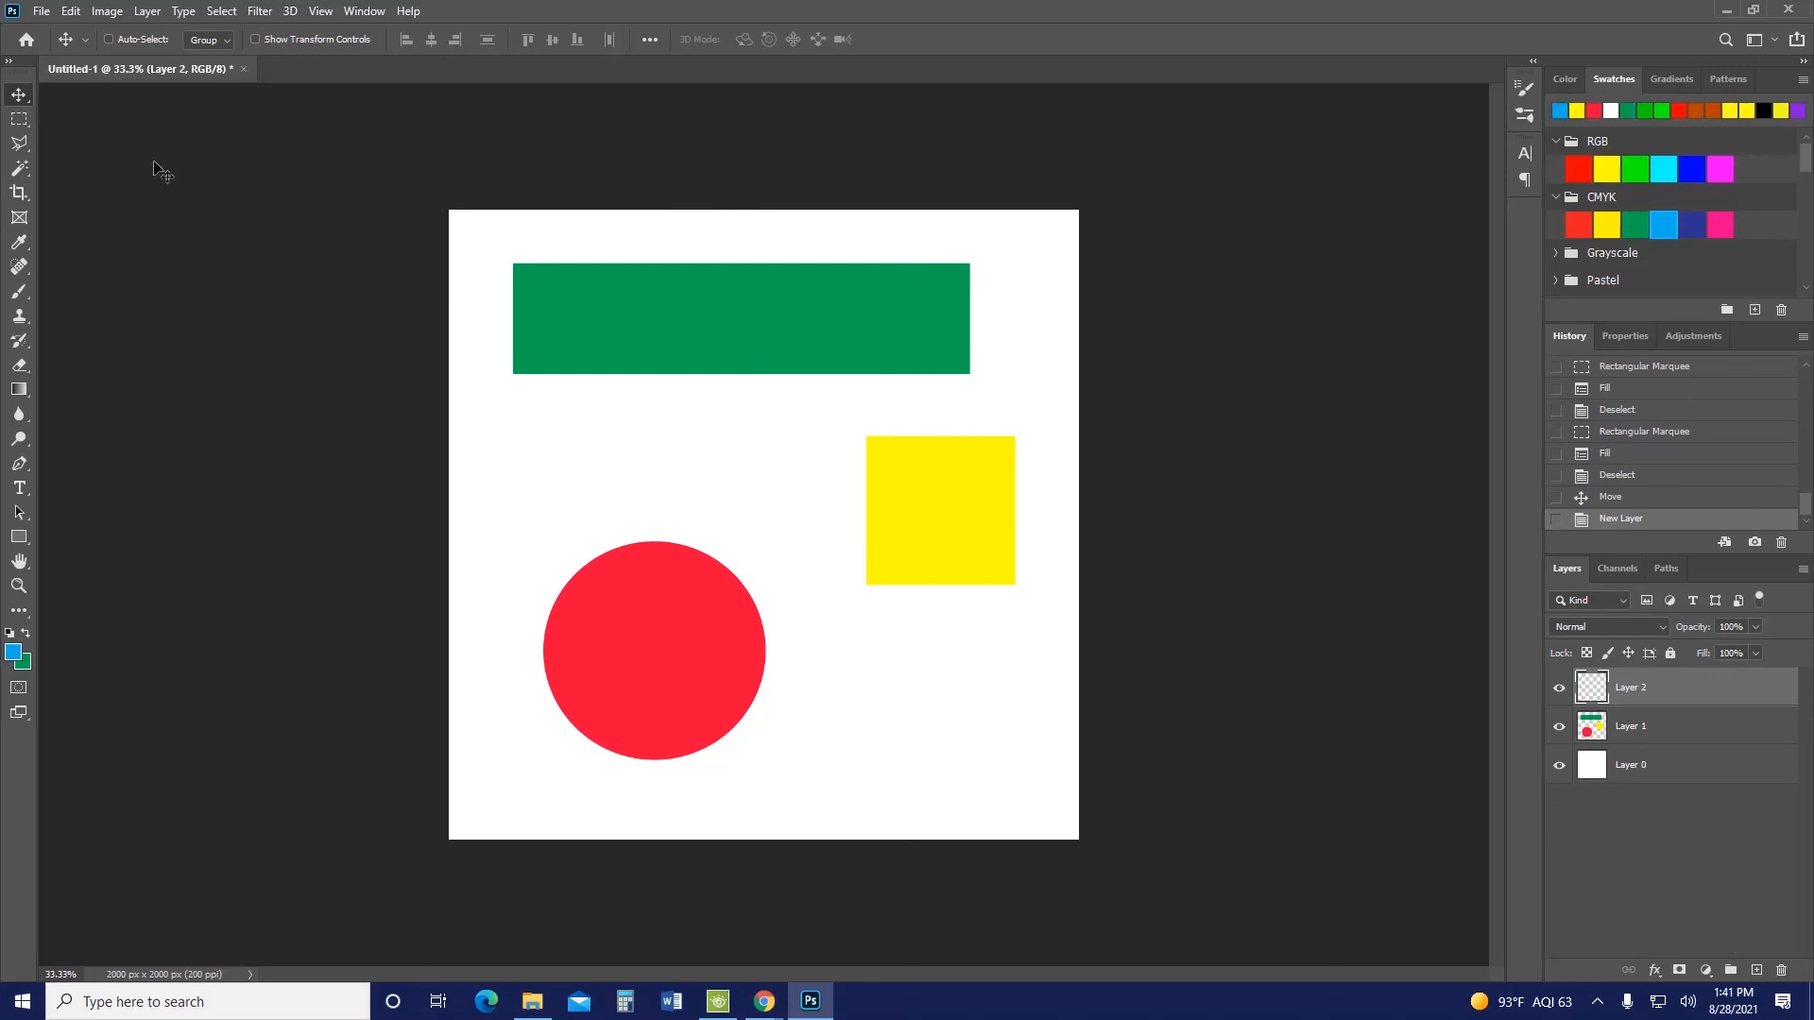
click(19, 120)
right_click(19, 120)
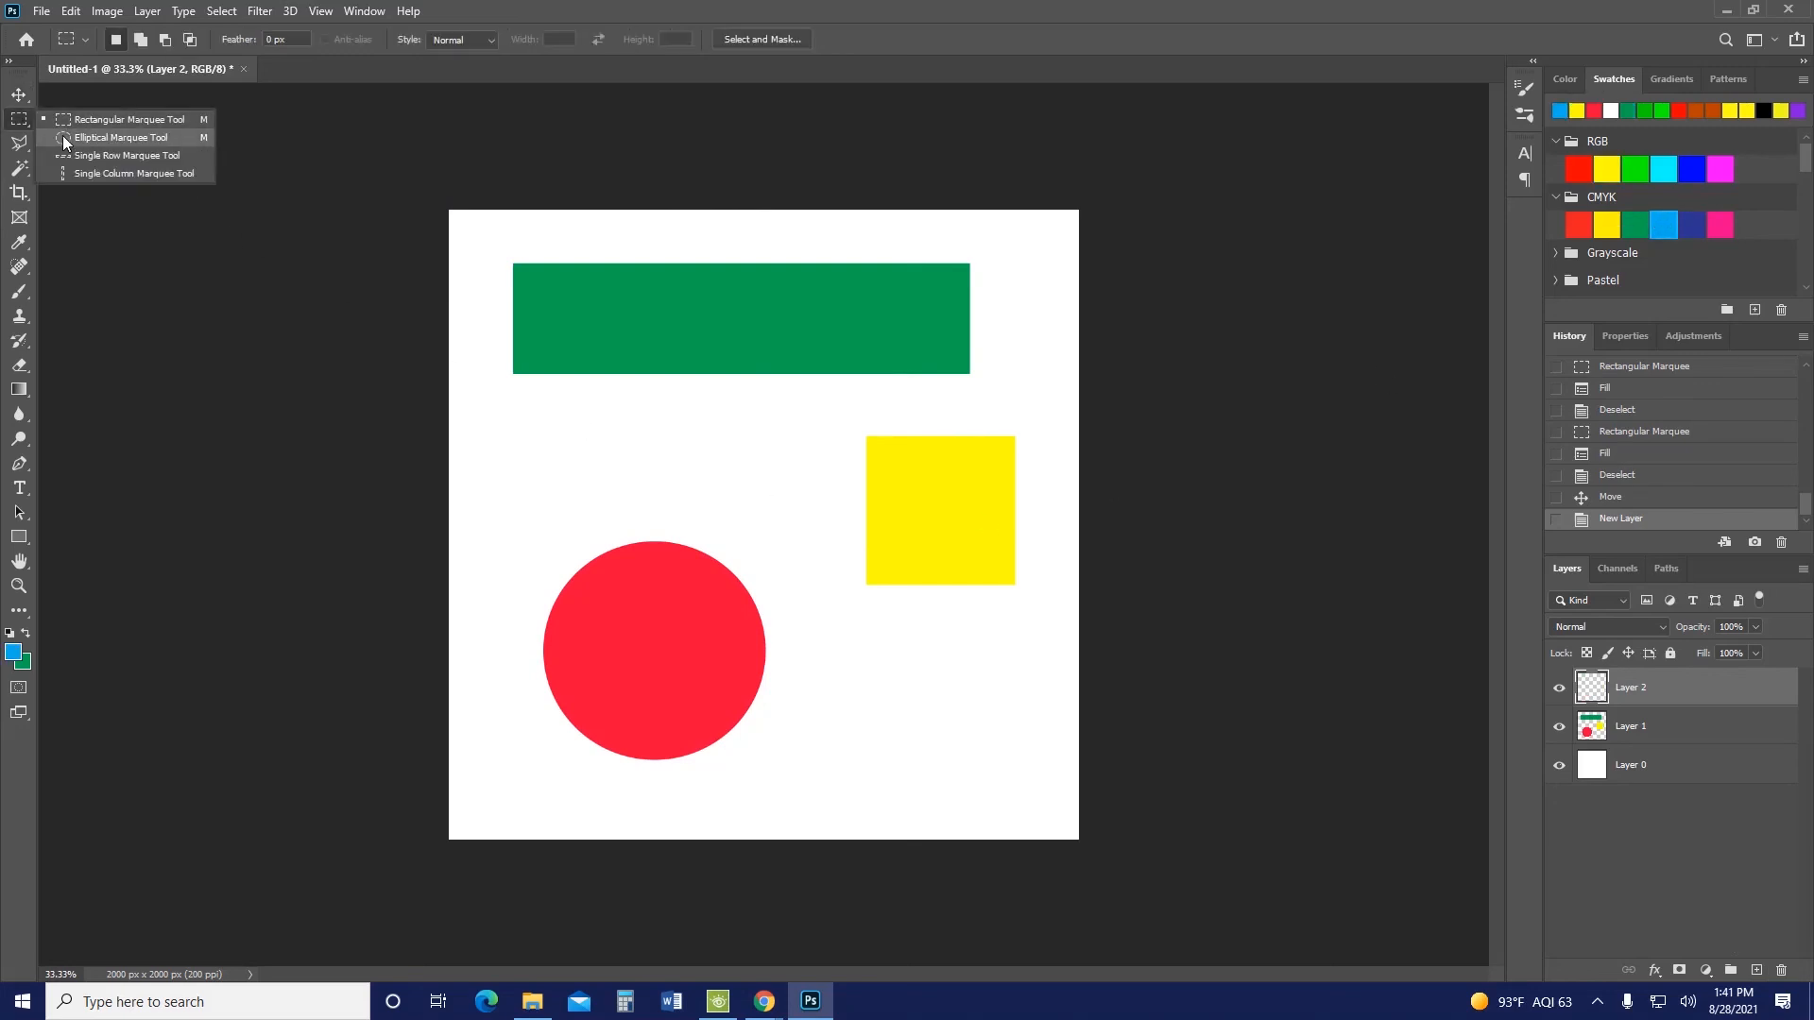
click(66, 137)
drag(620, 300, 831, 651)
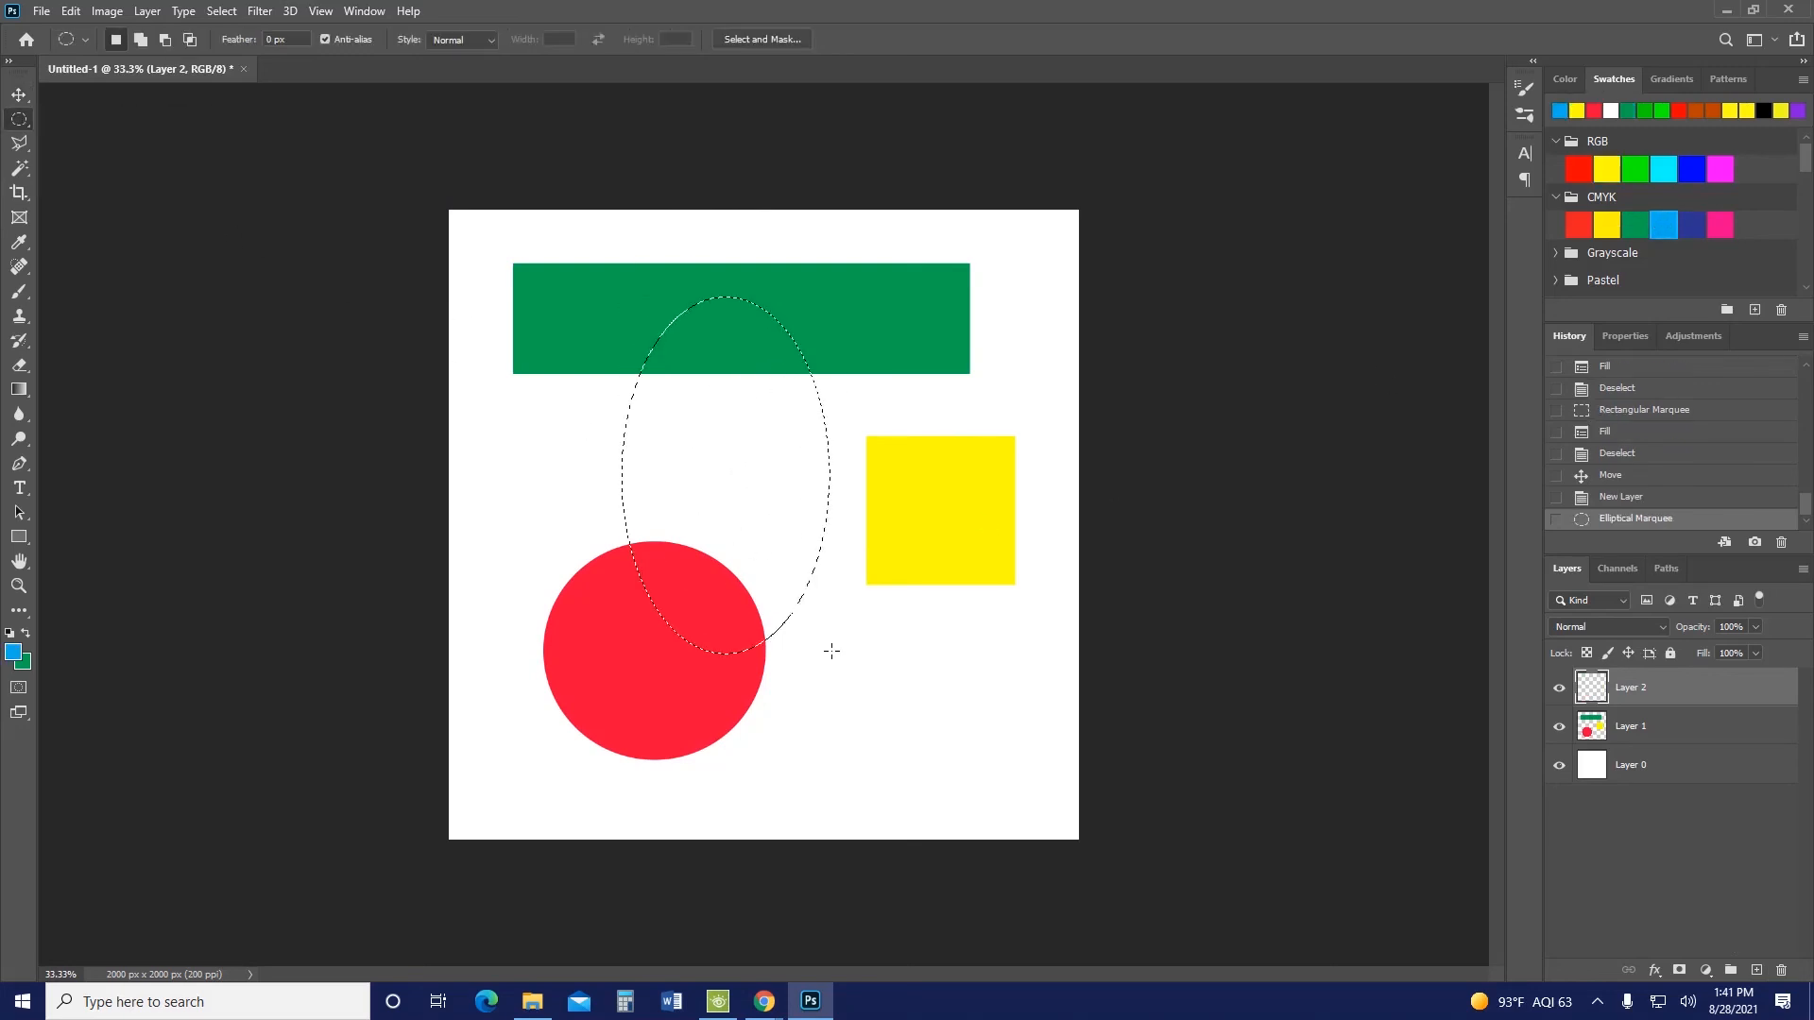
key(alt+BackSpace)
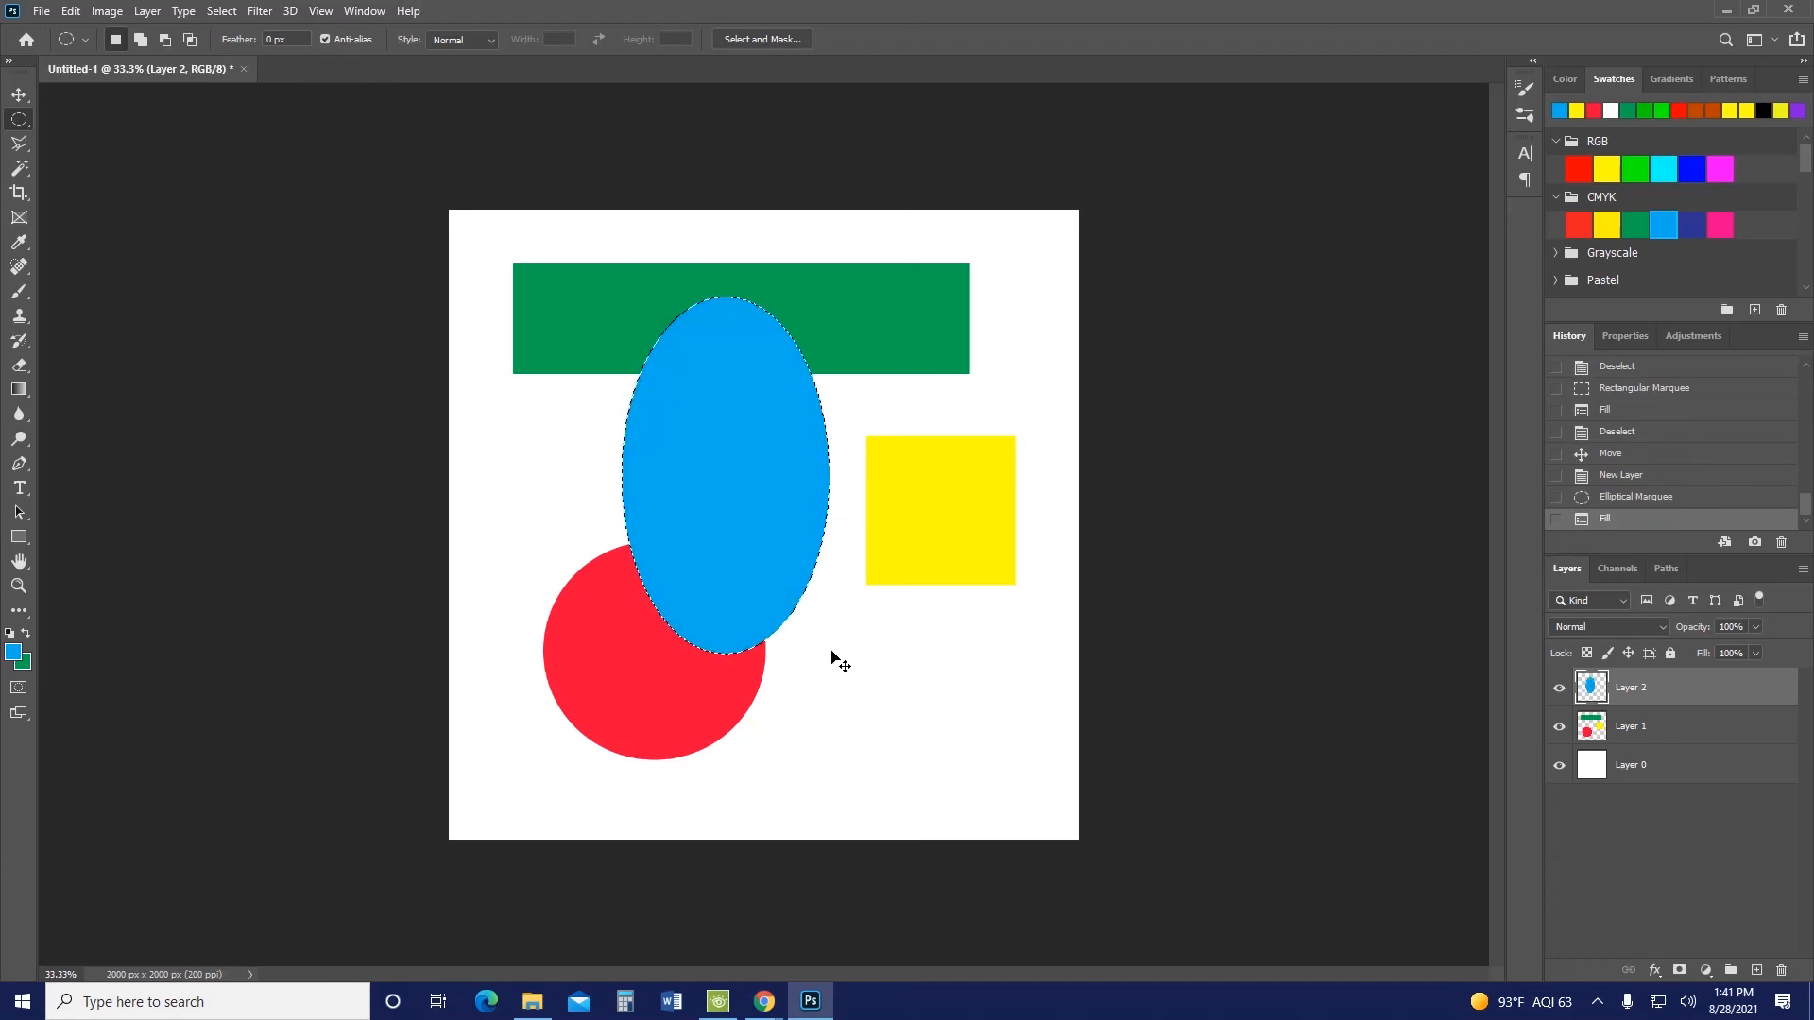
key(ctrl+d)
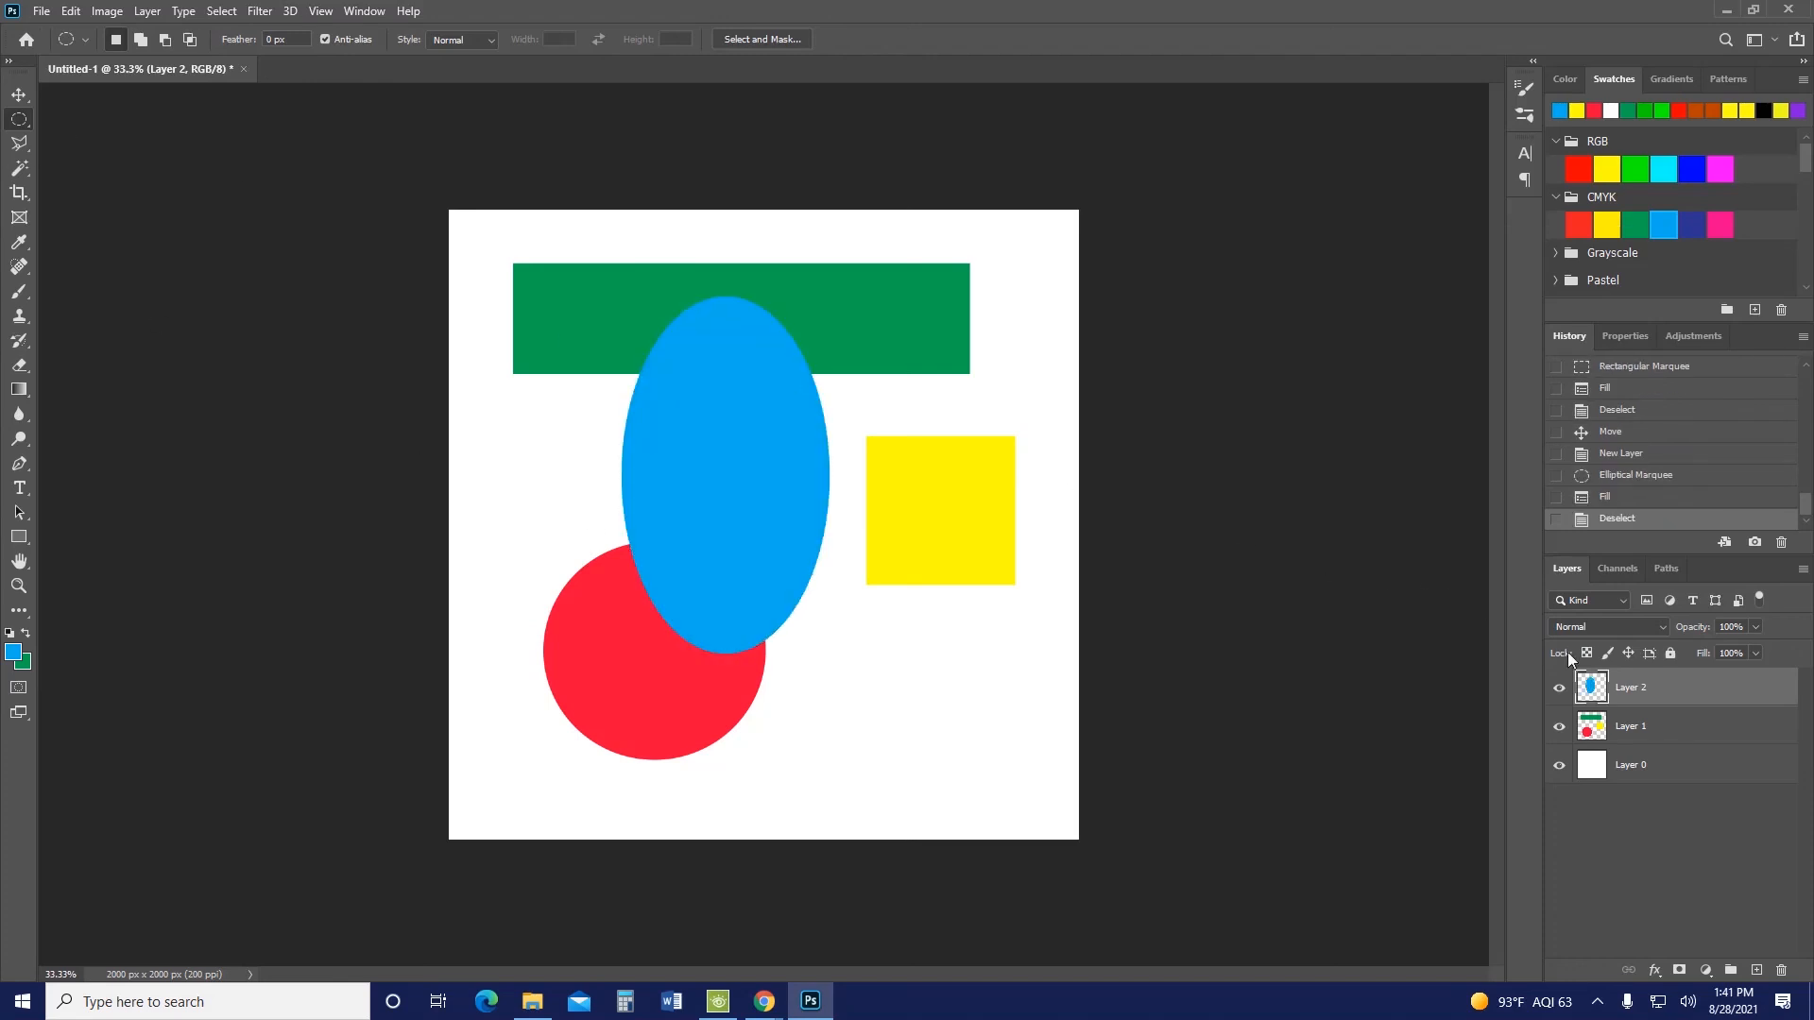
Change the blue ellipse layer's stacking order and return it to the top of the layer stack
mouse_move(1637, 692)
mouse_down()
mouse_move(1606, 741)
mouse_move(1650, 749)
mouse_move(1648, 690)
mouse_up()
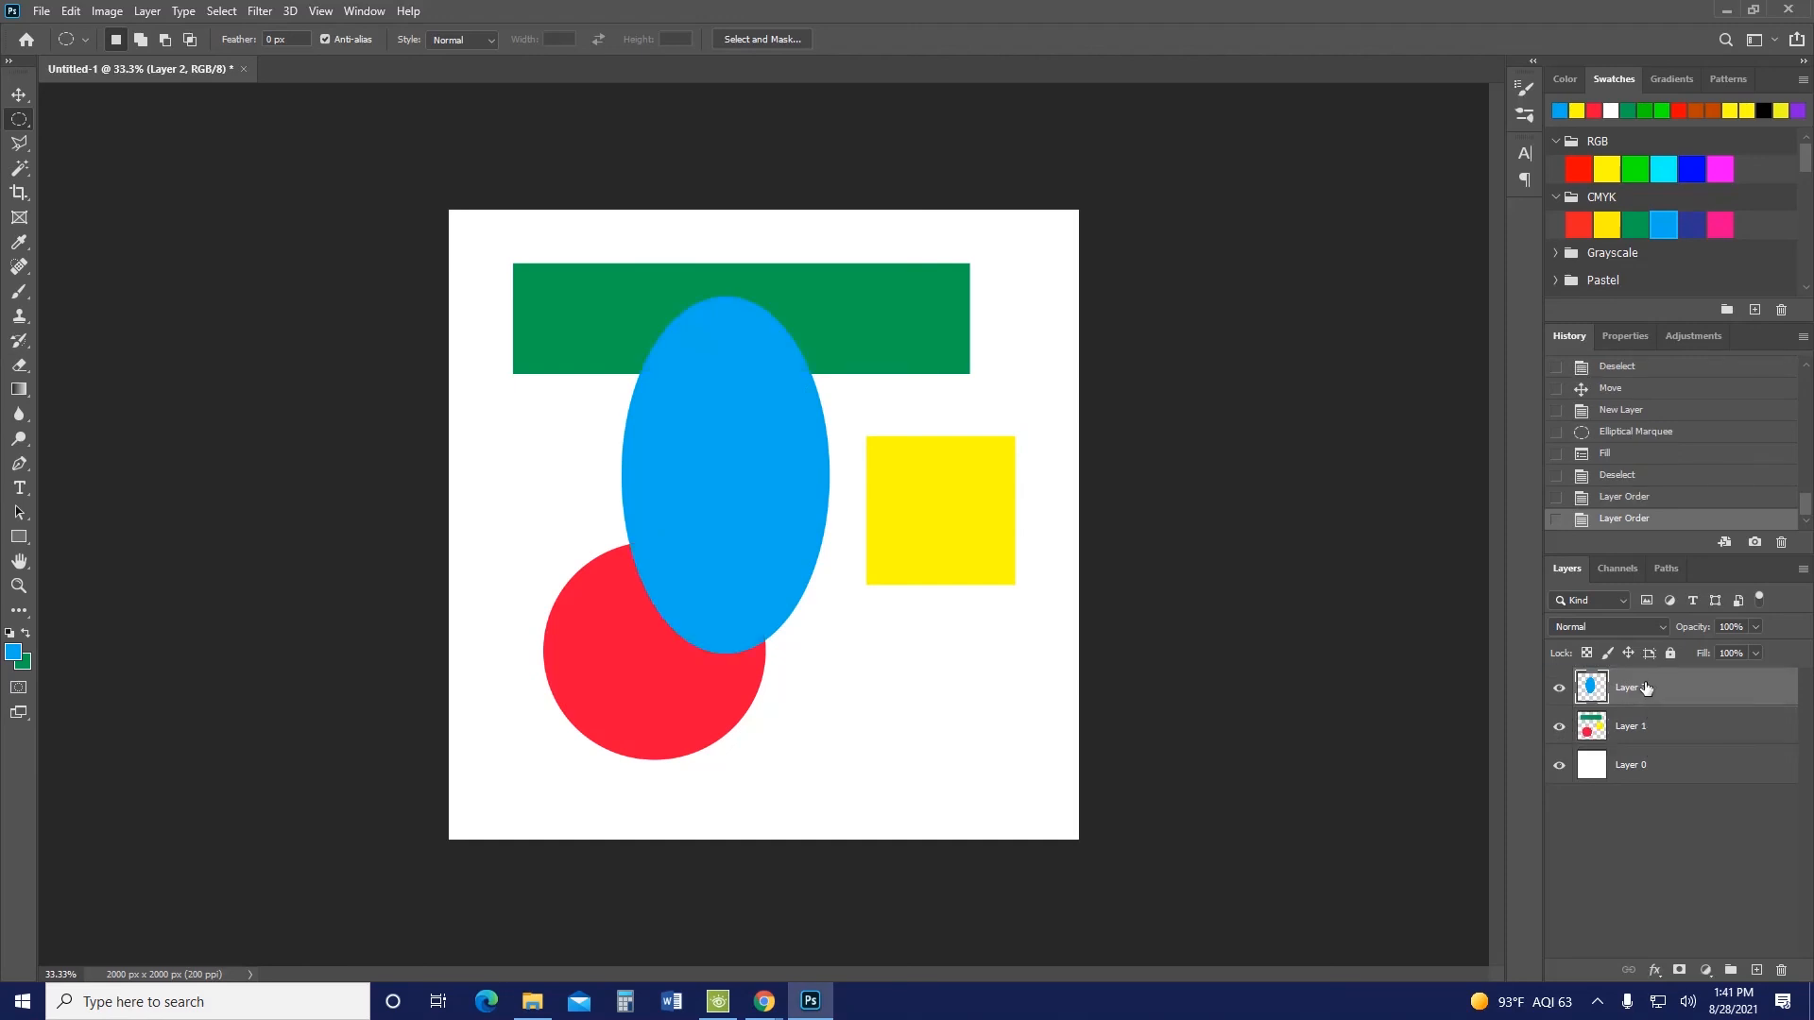